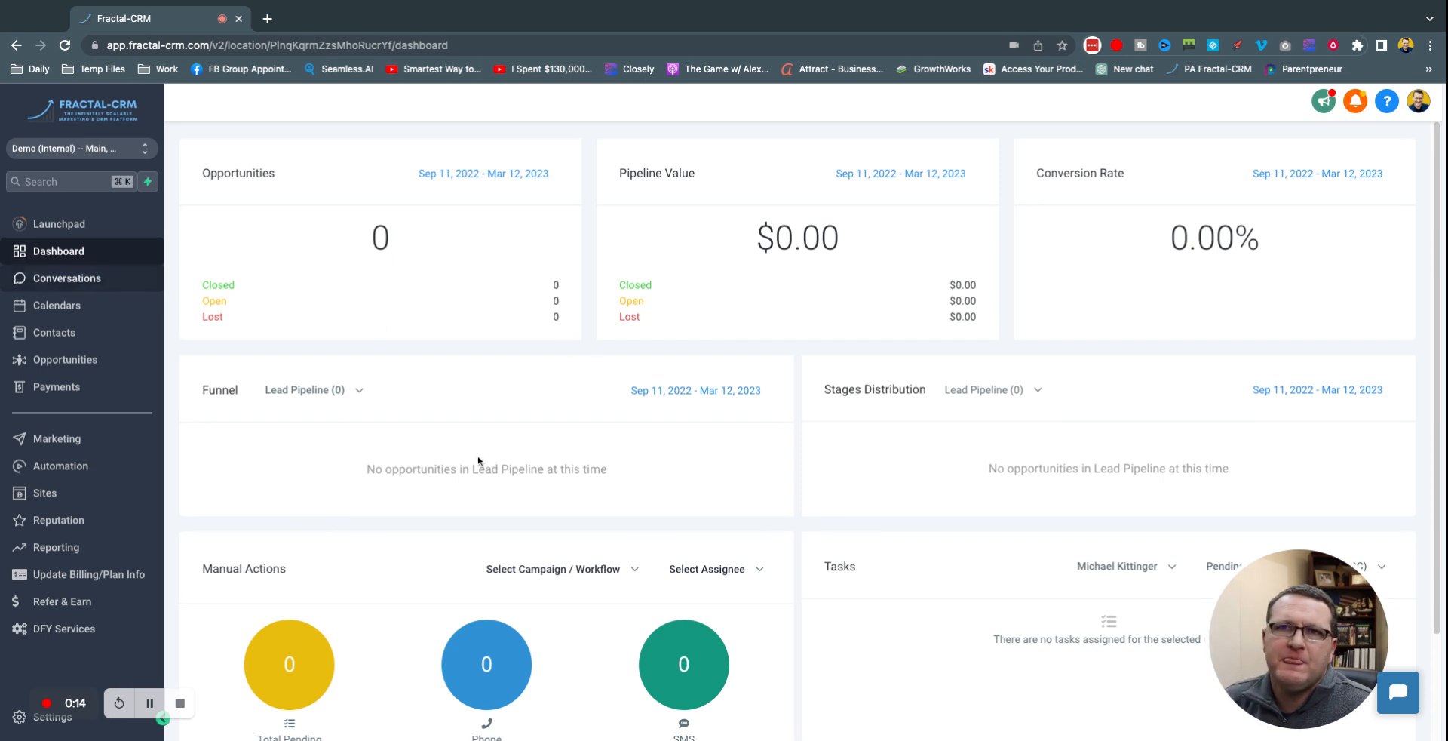
Step: Go to Sites and open Test Funnel to see its steps and Optin overview
{"action": "left_click", "coordinate": [64, 502]}
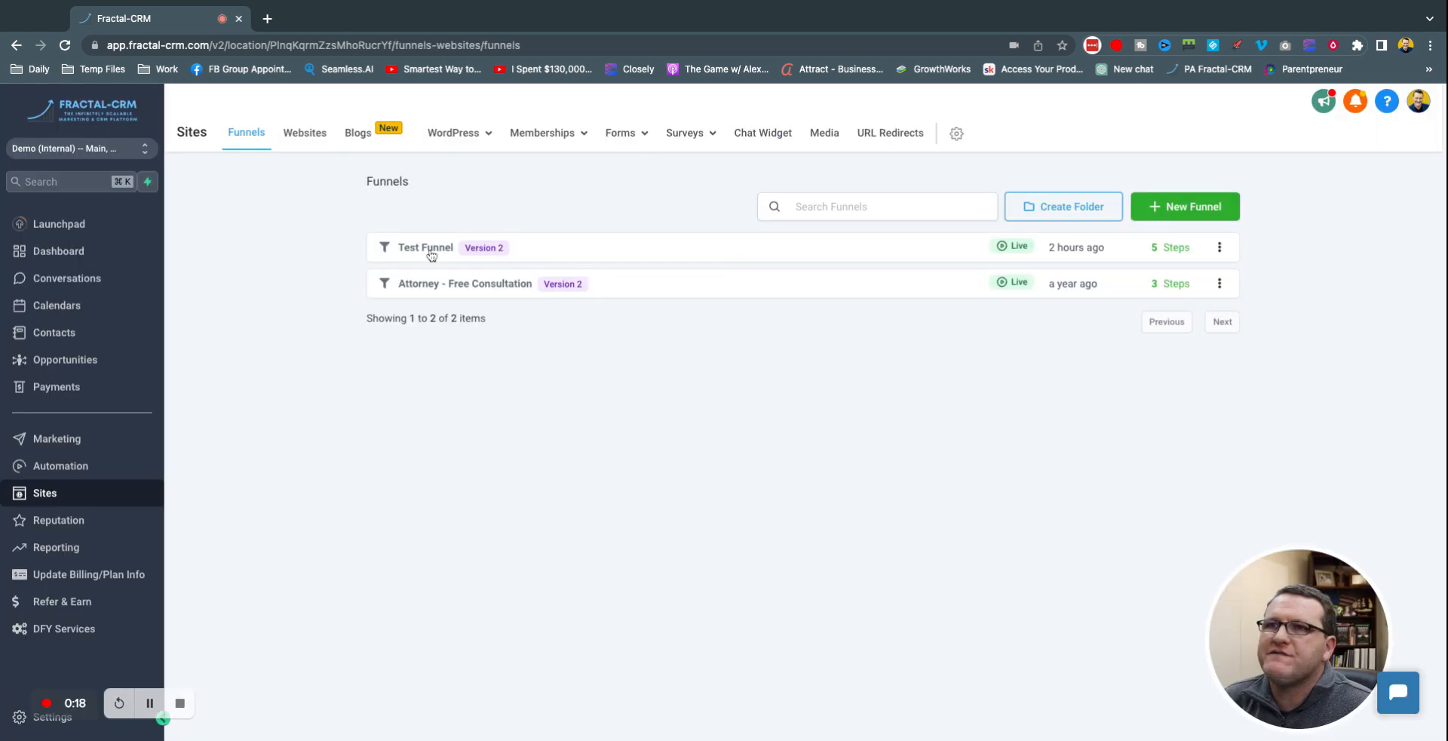
{"action": "left_click", "coordinate": [430, 252]}
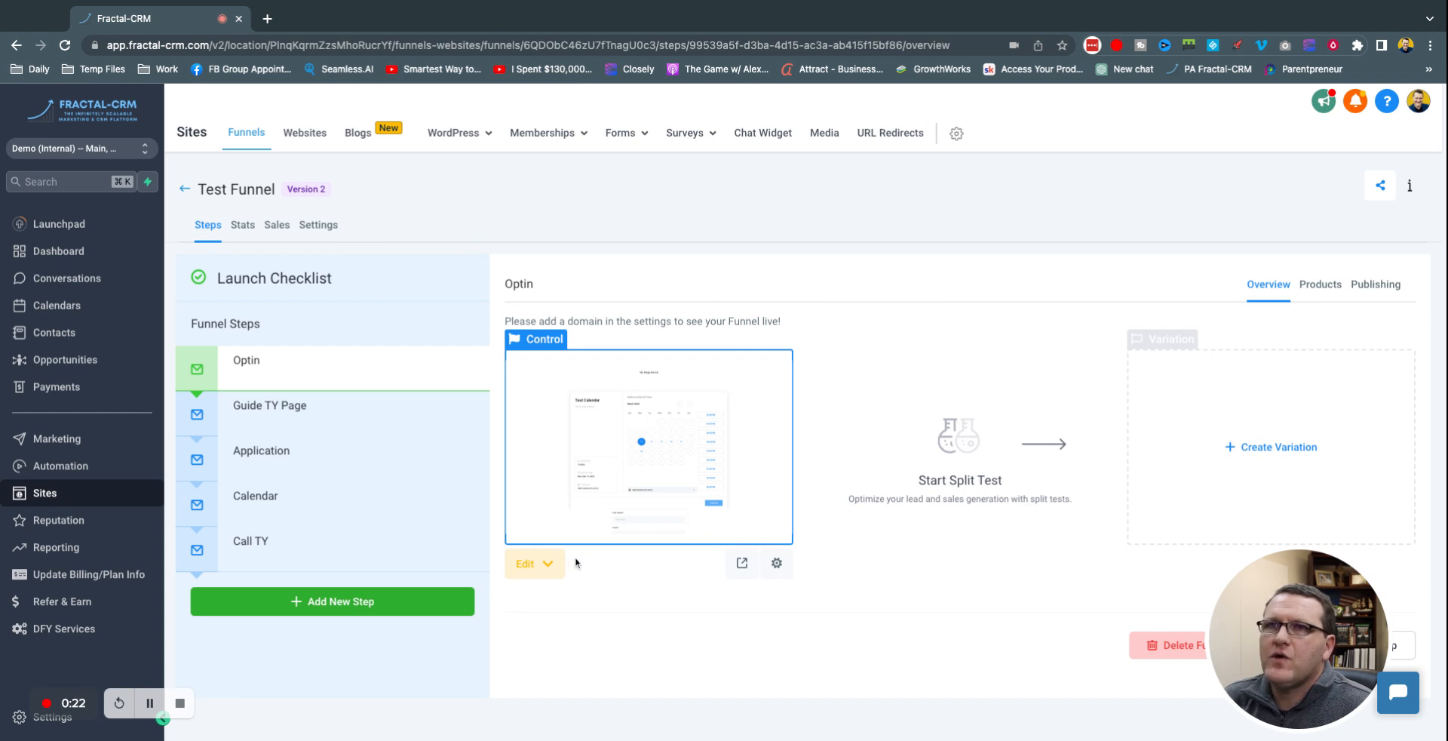
Step: Go to Payments and switch to the Products tab
{"action": "left_click", "coordinate": [63, 392]}
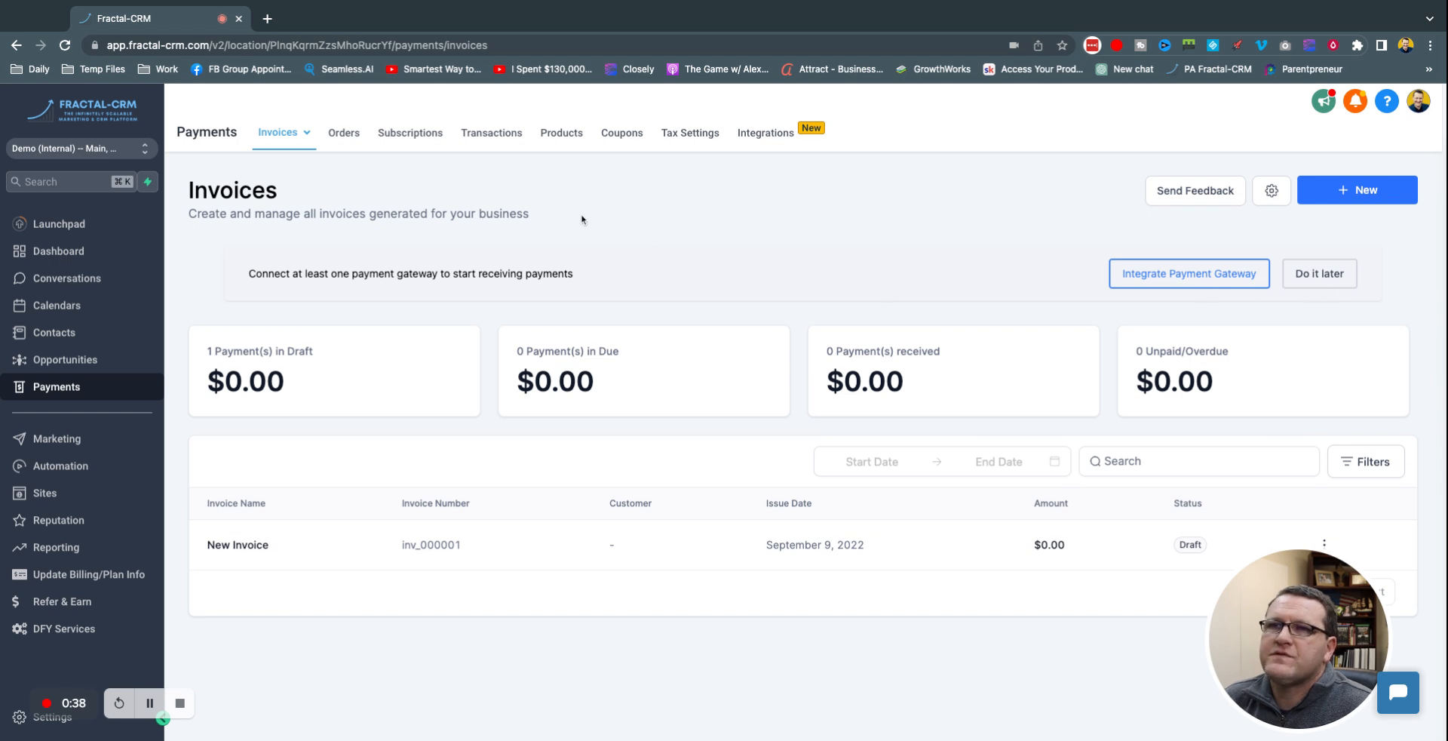
{"action": "left_click", "coordinate": [563, 143]}
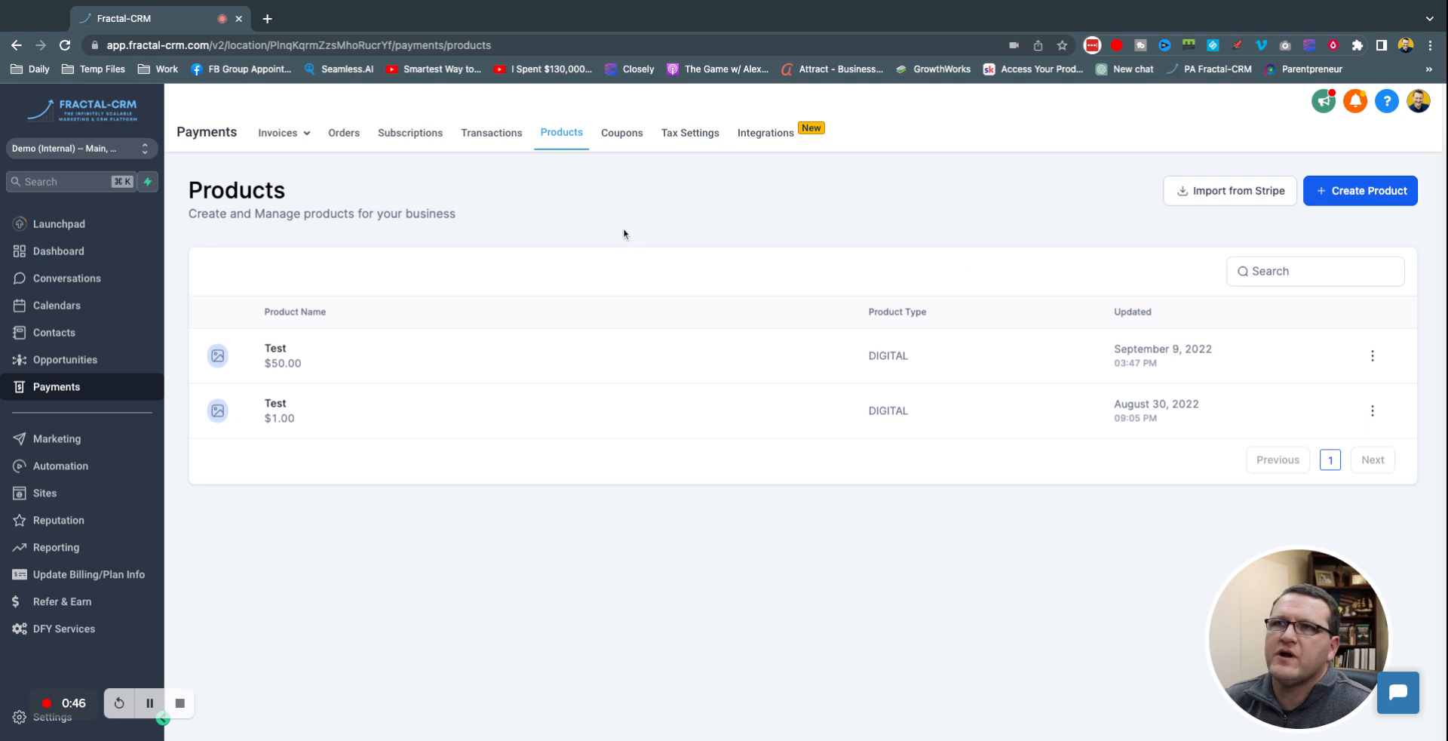
Step: Start a new product, expand its additional options and look over one-time pricing options
{"action": "left_click", "coordinate": [1371, 194]}
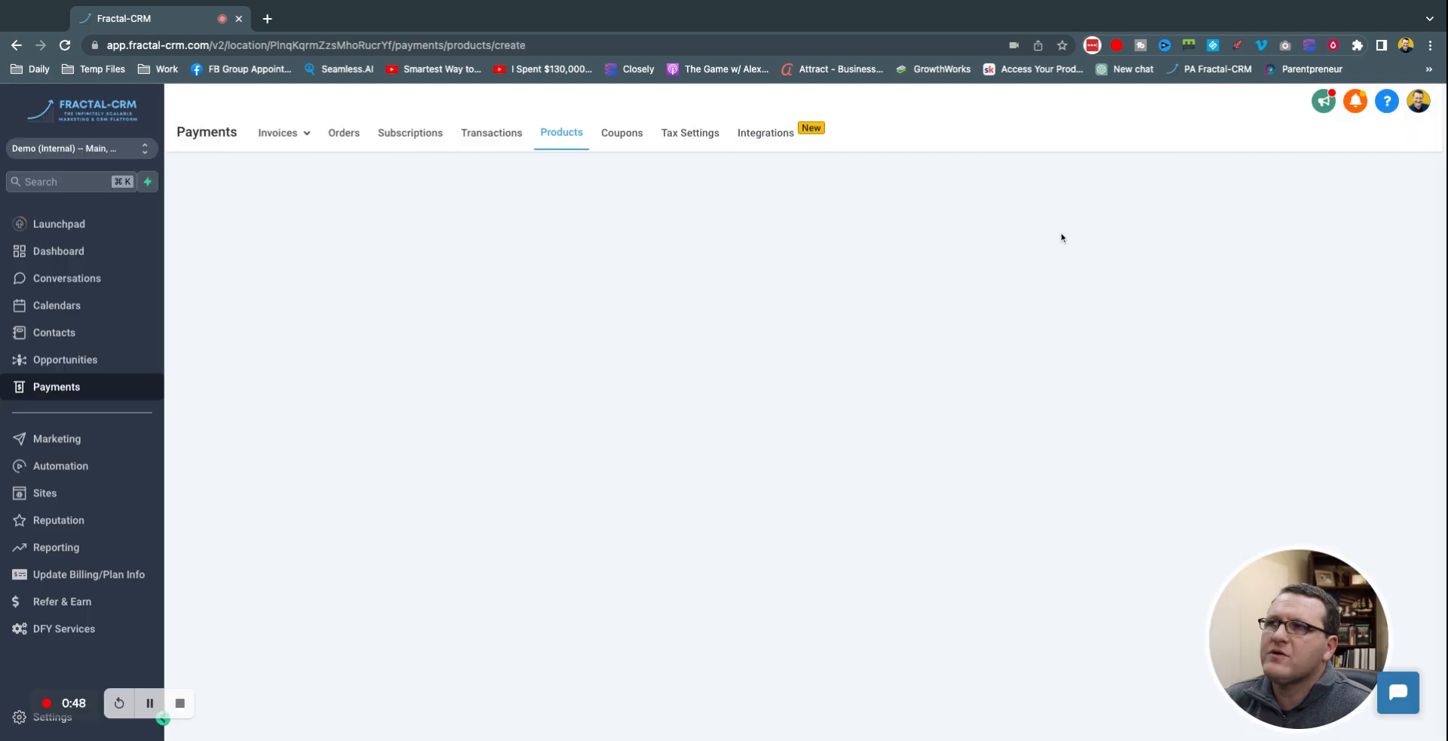
{"action": "scroll", "coordinate": [645, 420], "scroll_direction": "down", "scroll_amount": 4}
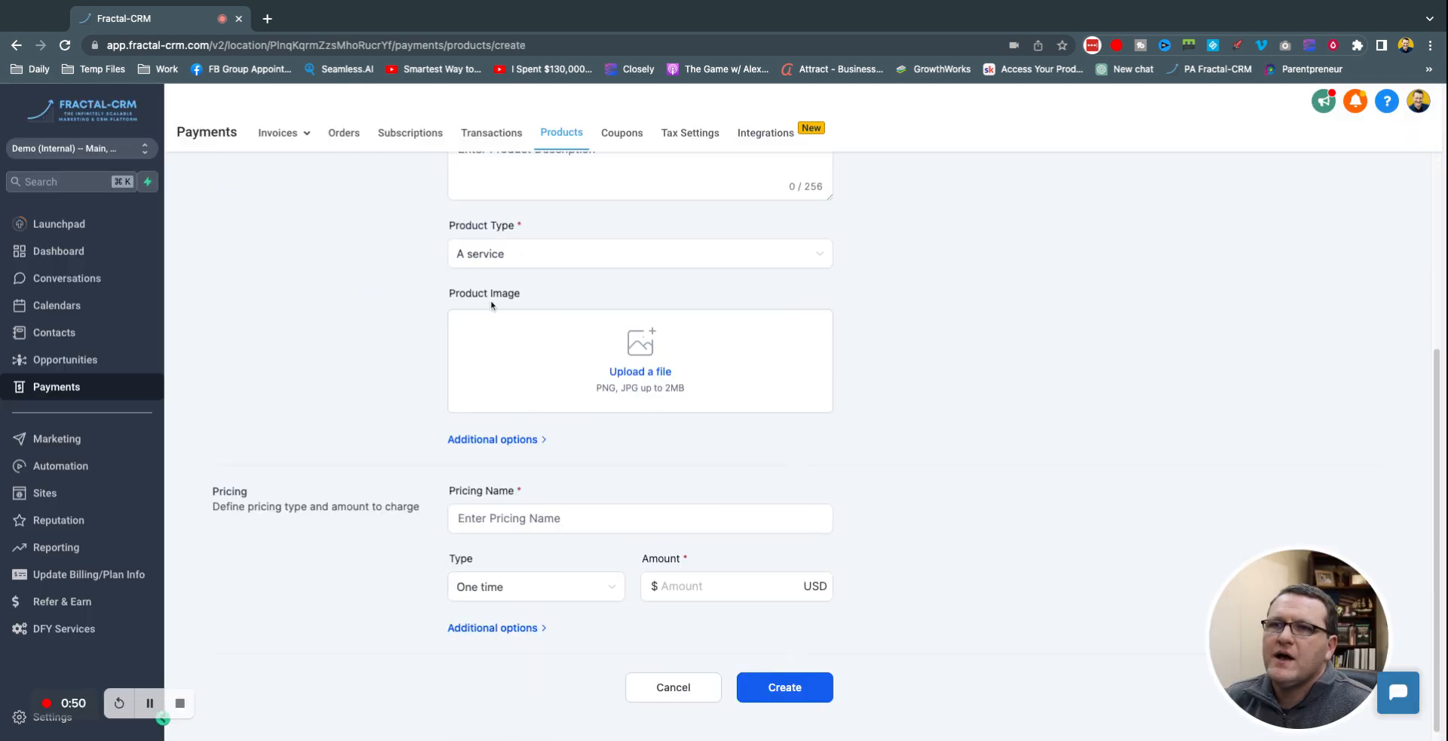
{"action": "left_click", "coordinate": [519, 442]}
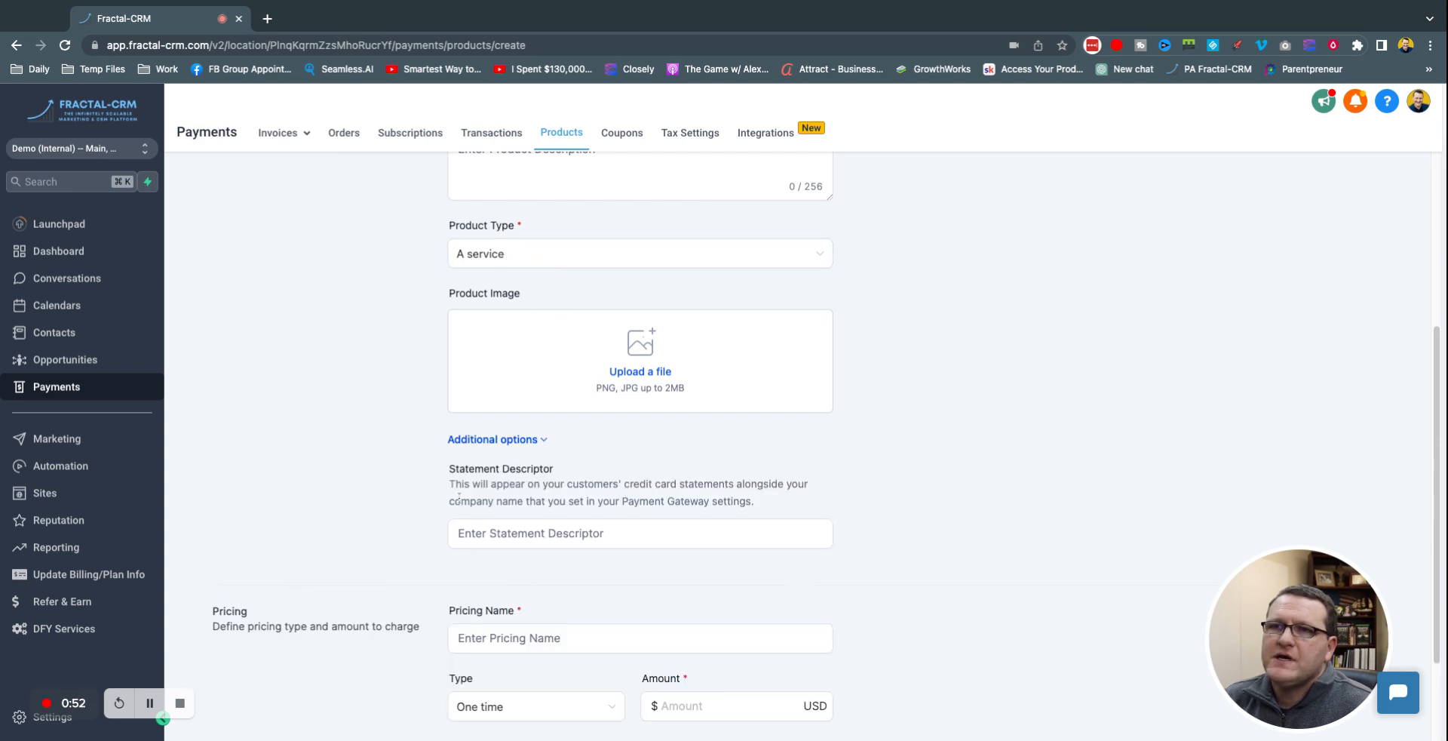
{"action": "scroll", "coordinate": [397, 468], "scroll_direction": "down", "scroll_amount": 2}
{"action": "left_click", "coordinate": [502, 517]}
{"action": "left_click", "coordinate": [585, 585]}
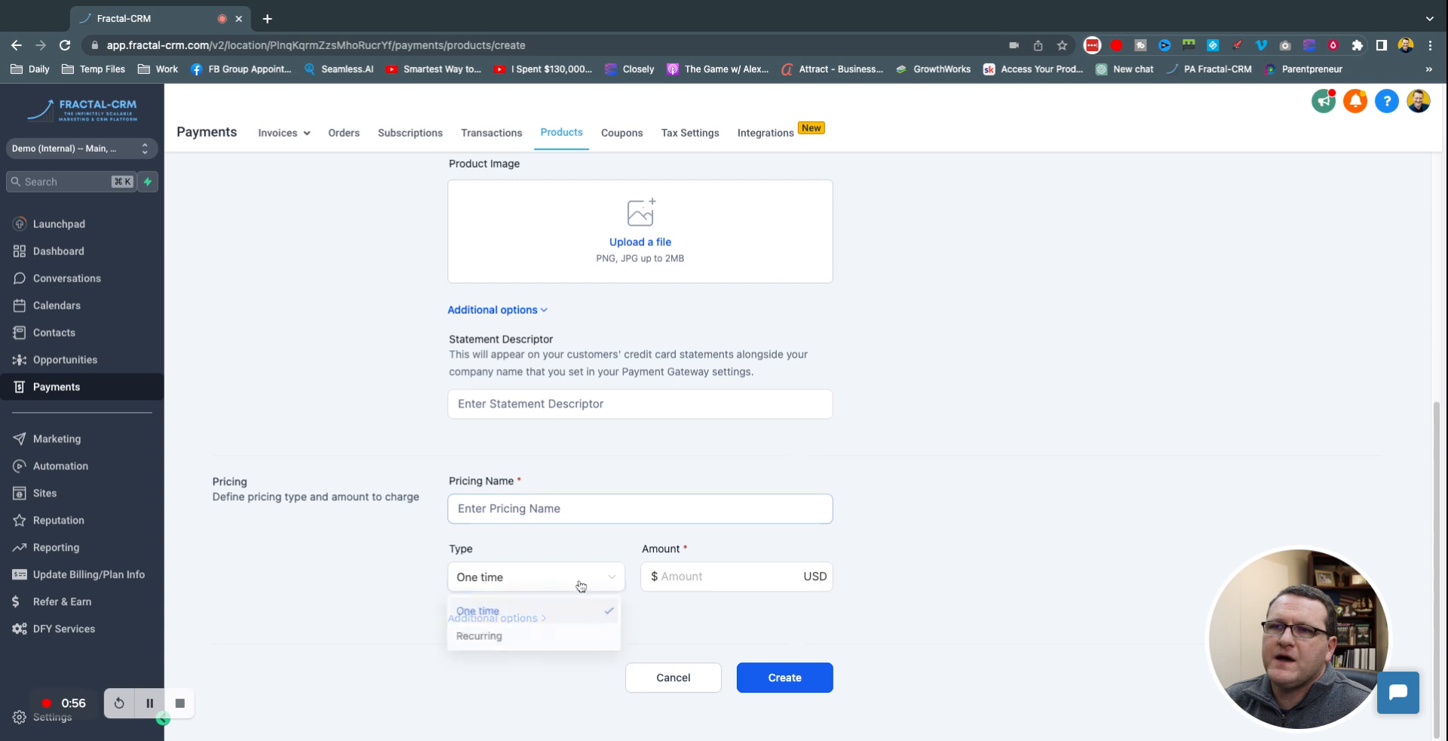
{"action": "left_click", "coordinate": [497, 646]}
{"action": "left_click", "coordinate": [498, 619]}
{"action": "scroll", "coordinate": [326, 551], "scroll_direction": "down", "scroll_amount": 3}
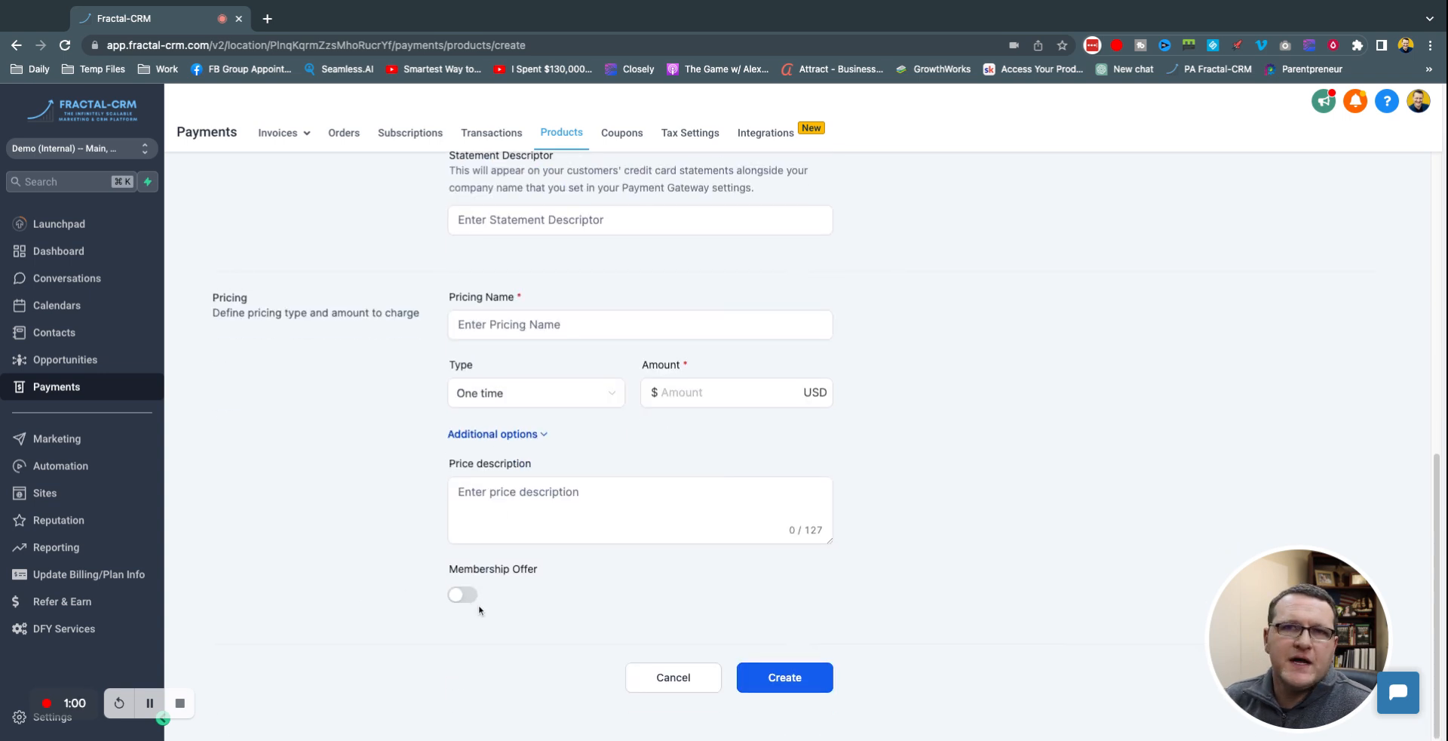
{"action": "left_click", "coordinate": [504, 435]}
Step: Change the price type to Recurring with a Monthly billing period and expand recurring options
{"action": "left_click", "coordinate": [483, 575]}
{"action": "left_click", "coordinate": [485, 636]}
{"action": "scroll", "coordinate": [407, 607], "scroll_direction": "down", "scroll_amount": 1}
{"action": "left_click", "coordinate": [495, 586]}
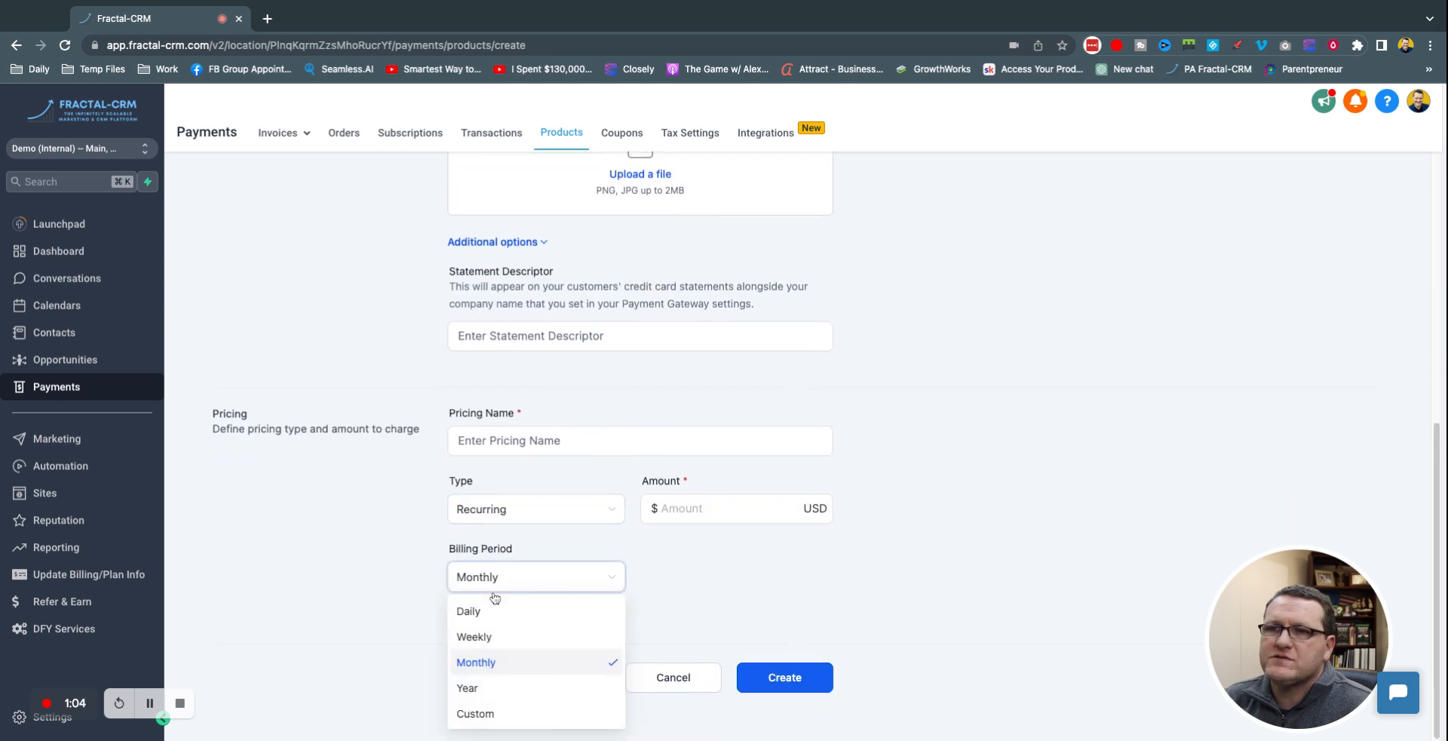
{"action": "left_click", "coordinate": [507, 582]}
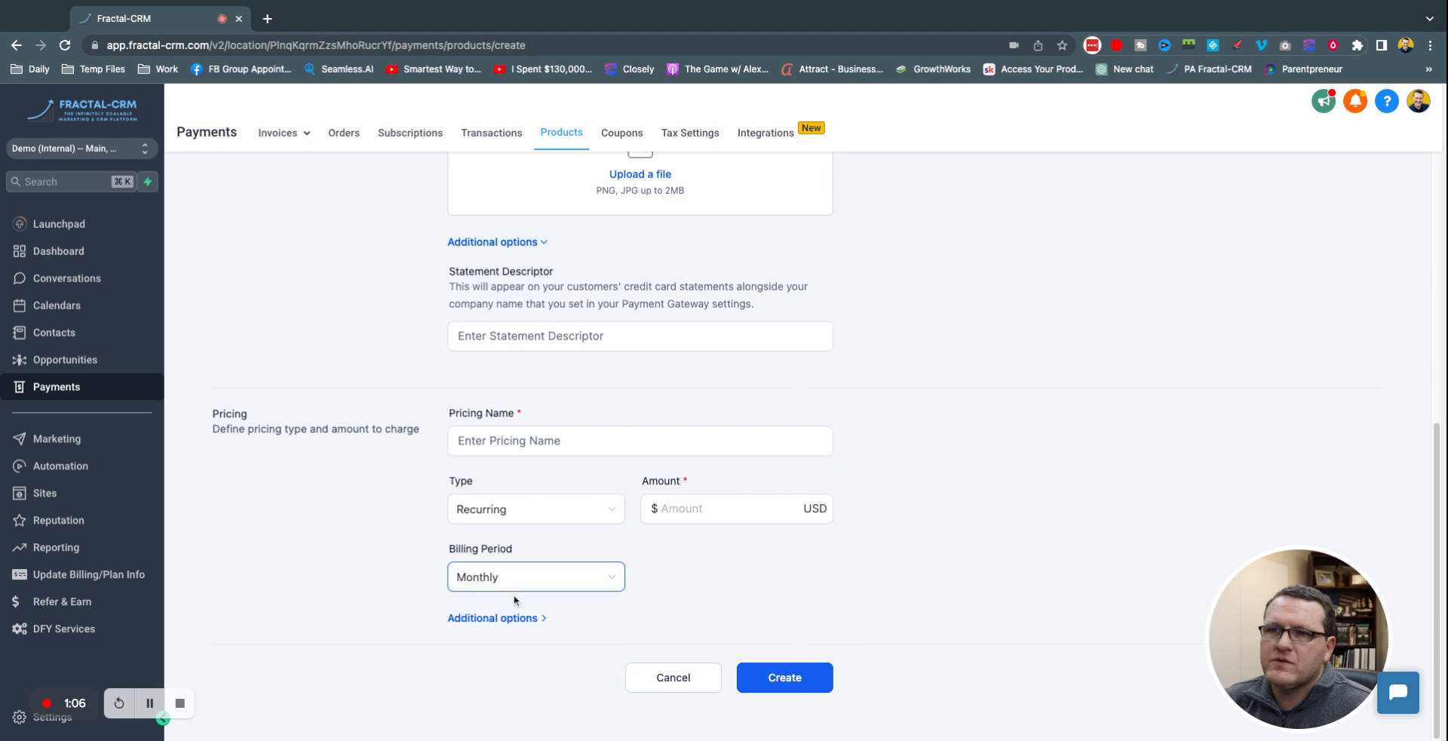
{"action": "left_click", "coordinate": [517, 621]}
{"action": "scroll", "coordinate": [375, 558], "scroll_direction": "down", "scroll_amount": 4}
Step: Enter a 14-day trial, 3 payments and a 1500.00 setup fee
{"action": "left_click", "coordinate": [521, 494]}
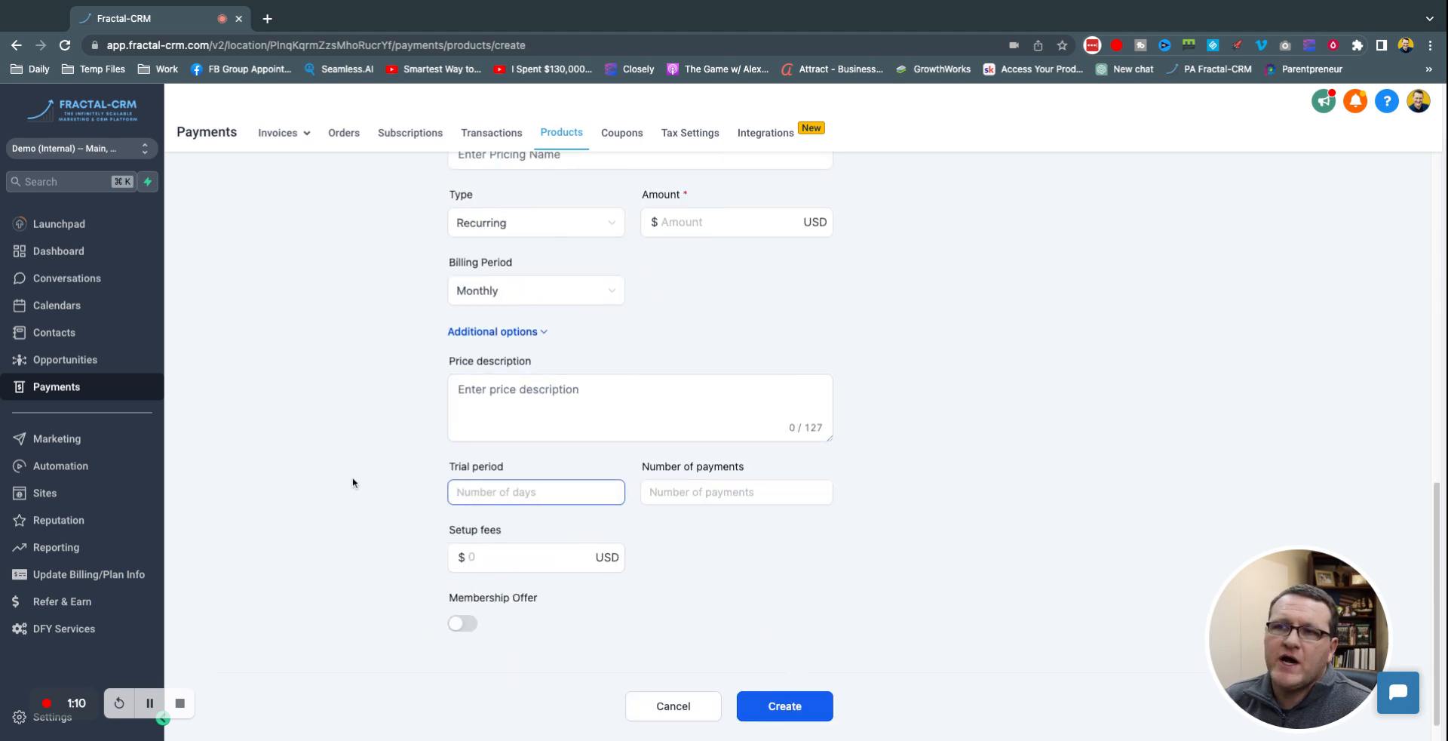
{"action": "type", "text": "14"}
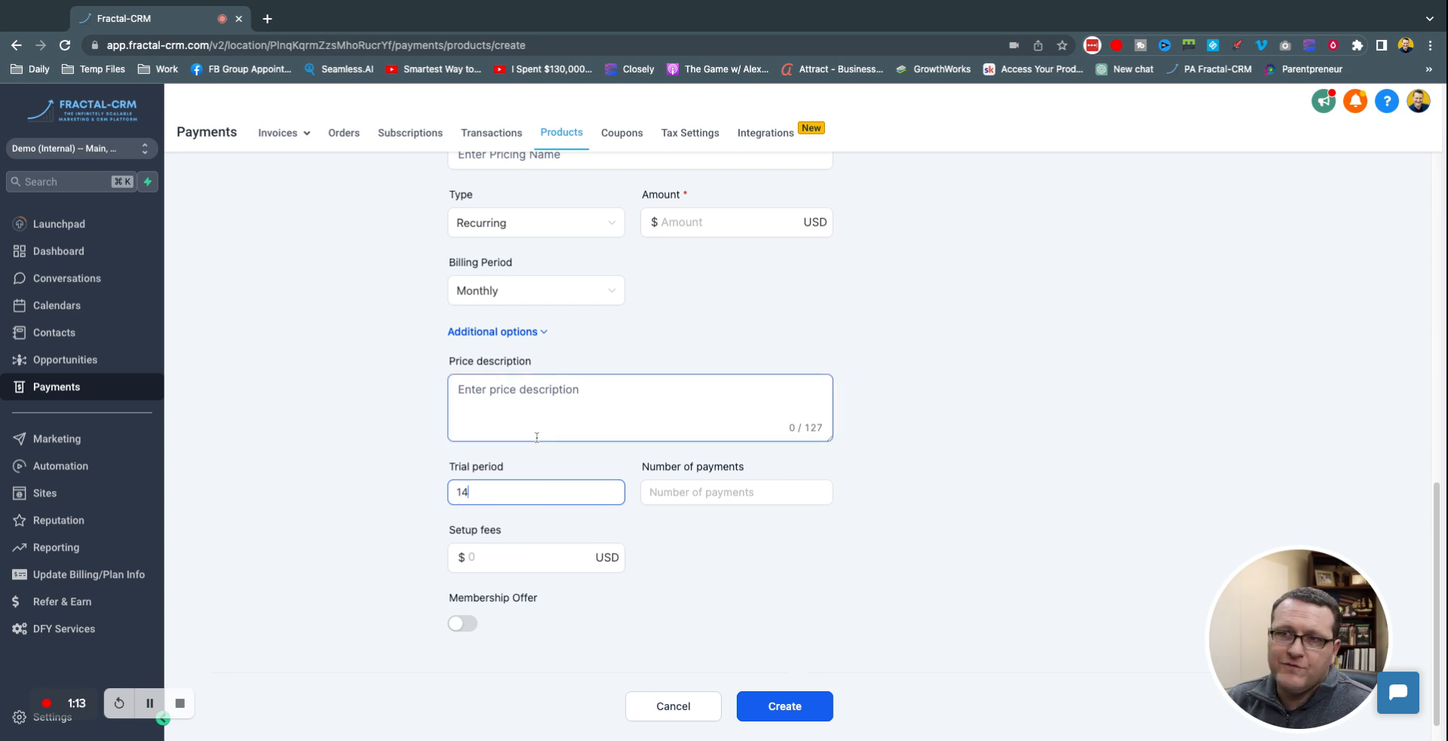
{"action": "left_click", "coordinate": [392, 479]}
{"action": "left_click", "coordinate": [698, 494]}
{"action": "type", "text": "3"}
{"action": "left_click", "coordinate": [951, 501]}
{"action": "left_click", "coordinate": [503, 567]}
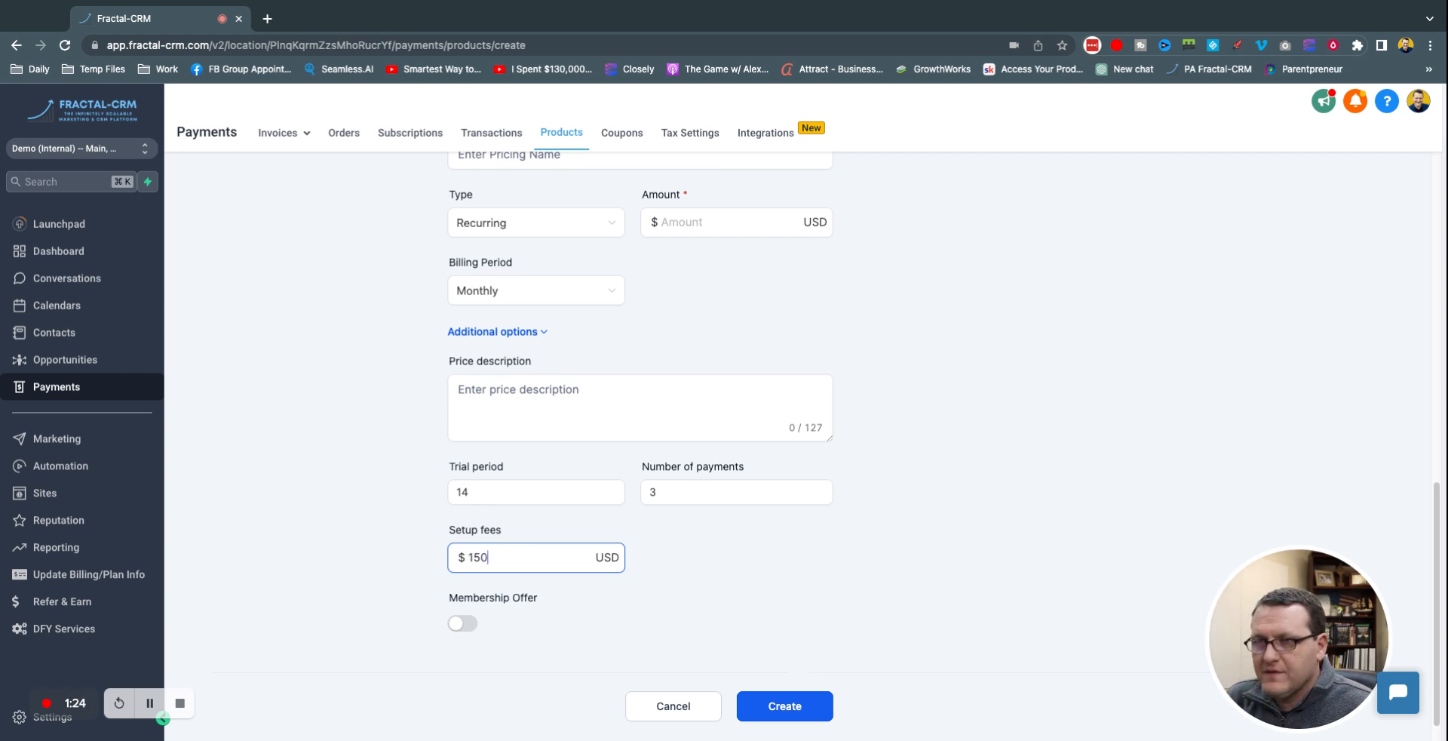
{"action": "left_click", "coordinate": [731, 544]}
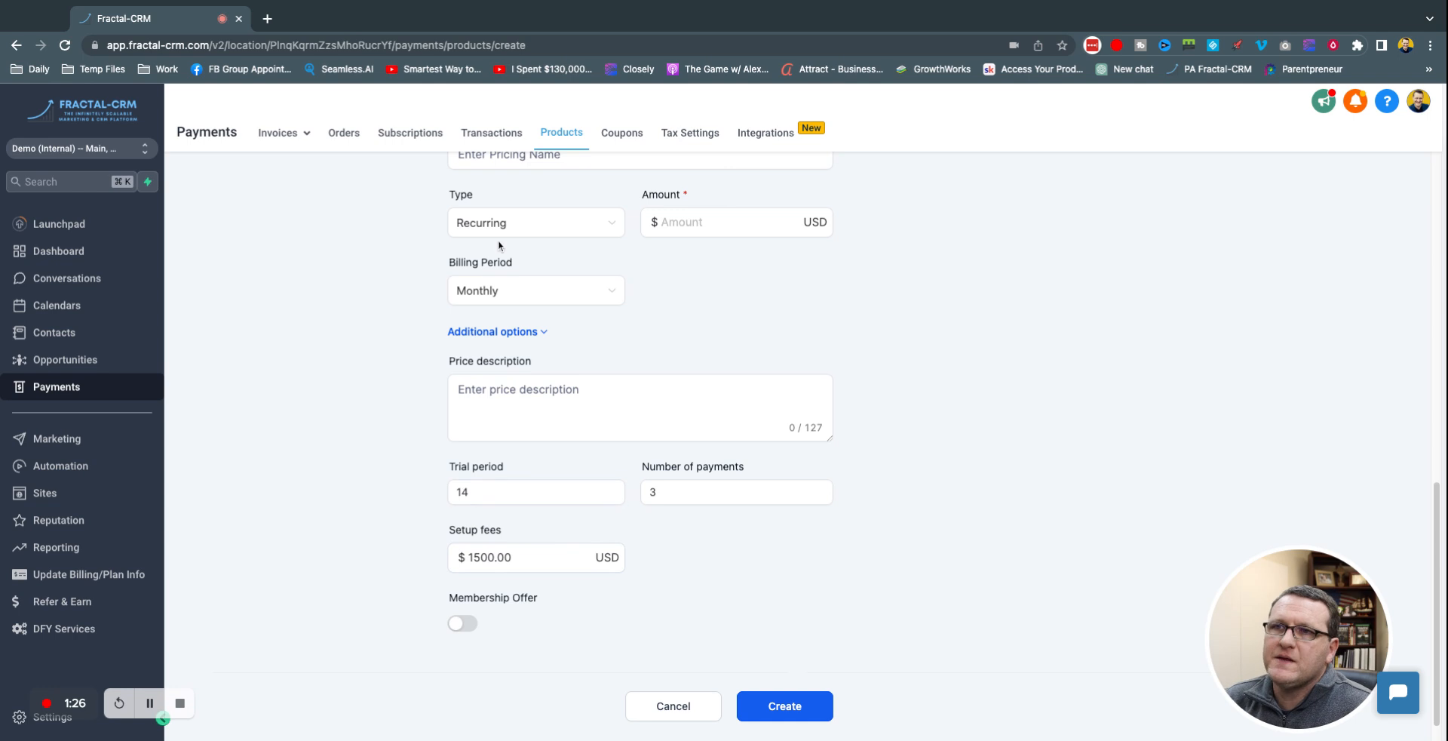
Step: Set the price amount to 97.00, then cancel the product without saving
{"action": "left_click", "coordinate": [681, 221]}
{"action": "type", "text": "97"}
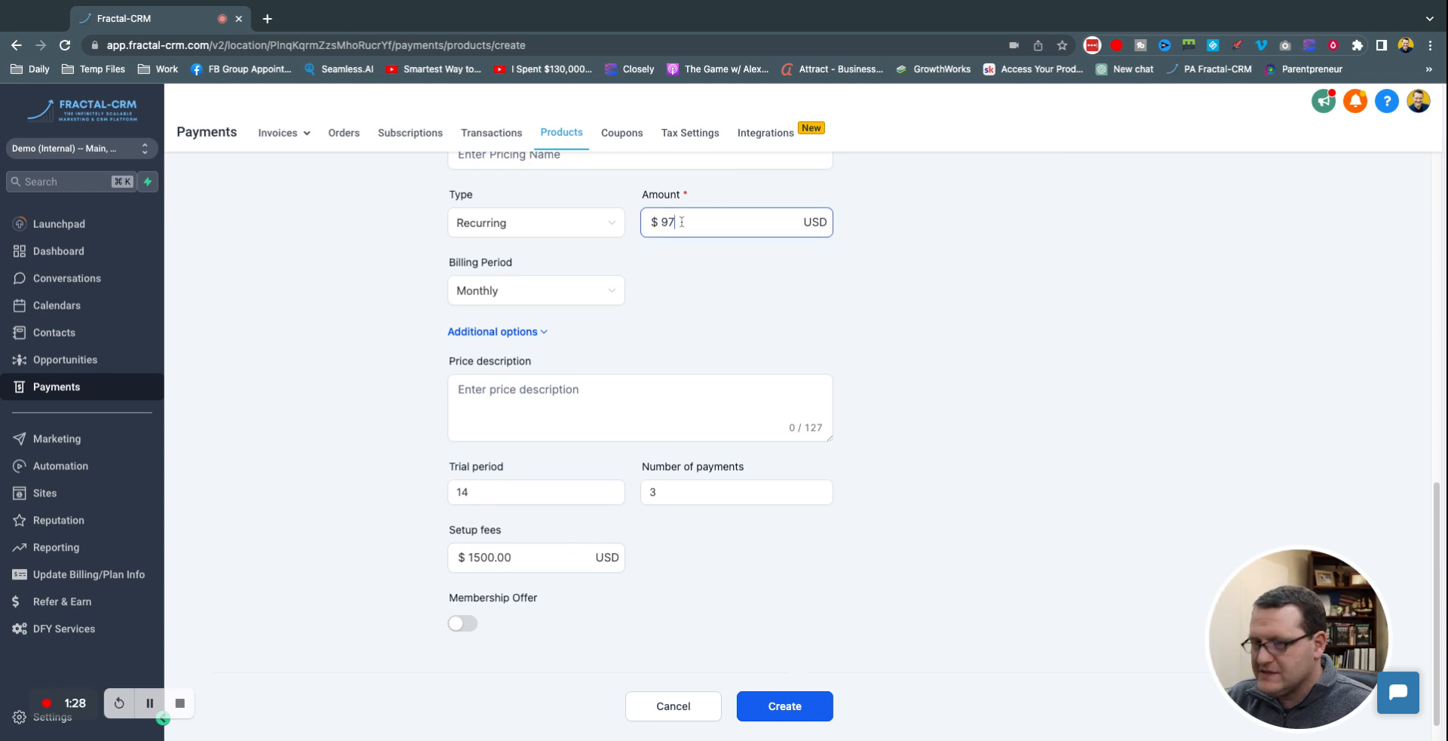
{"action": "left_click", "coordinate": [731, 253]}
{"action": "left_click", "coordinate": [654, 709]}
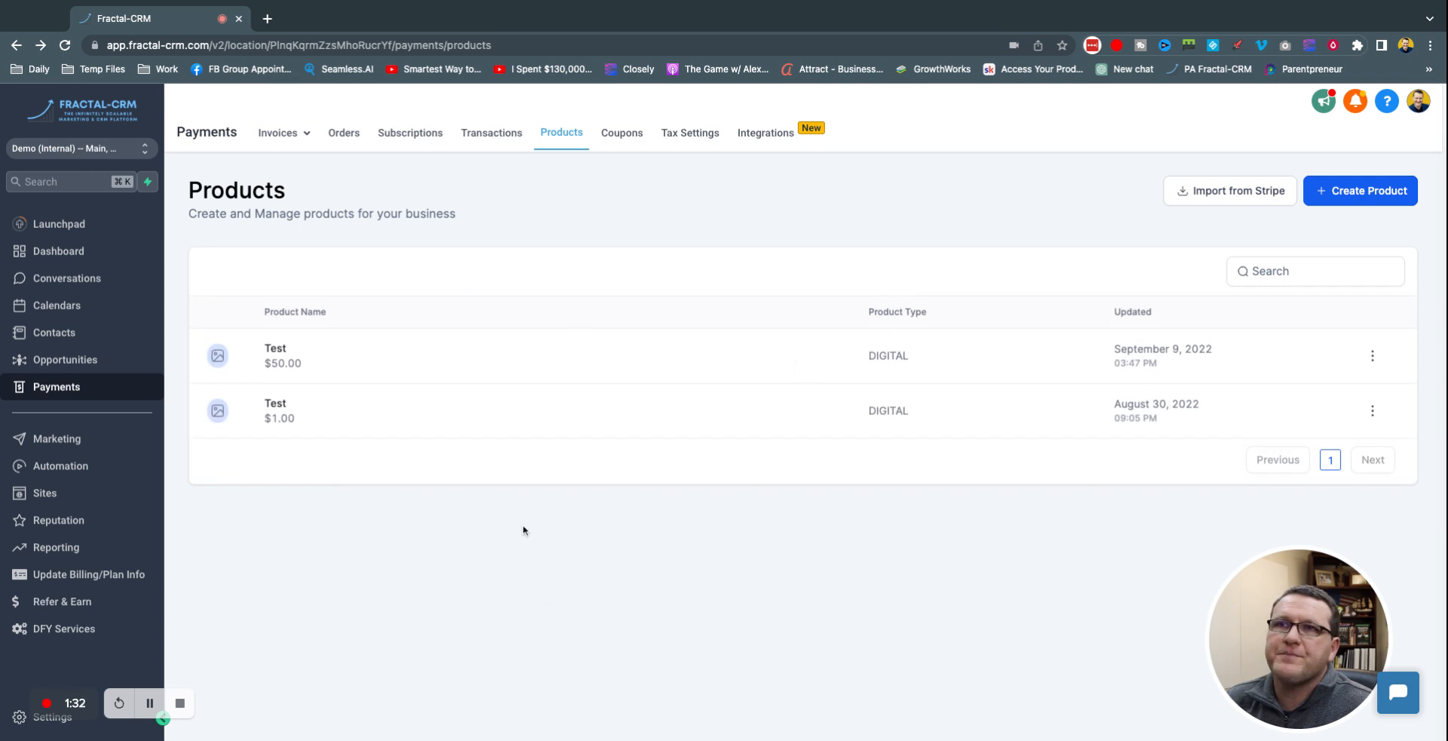
Step: Browse the Coupons, Tax Settings and Integrations pages, then return to the Sites funnels list
{"action": "left_click", "coordinate": [624, 138]}
{"action": "left_click", "coordinate": [689, 134]}
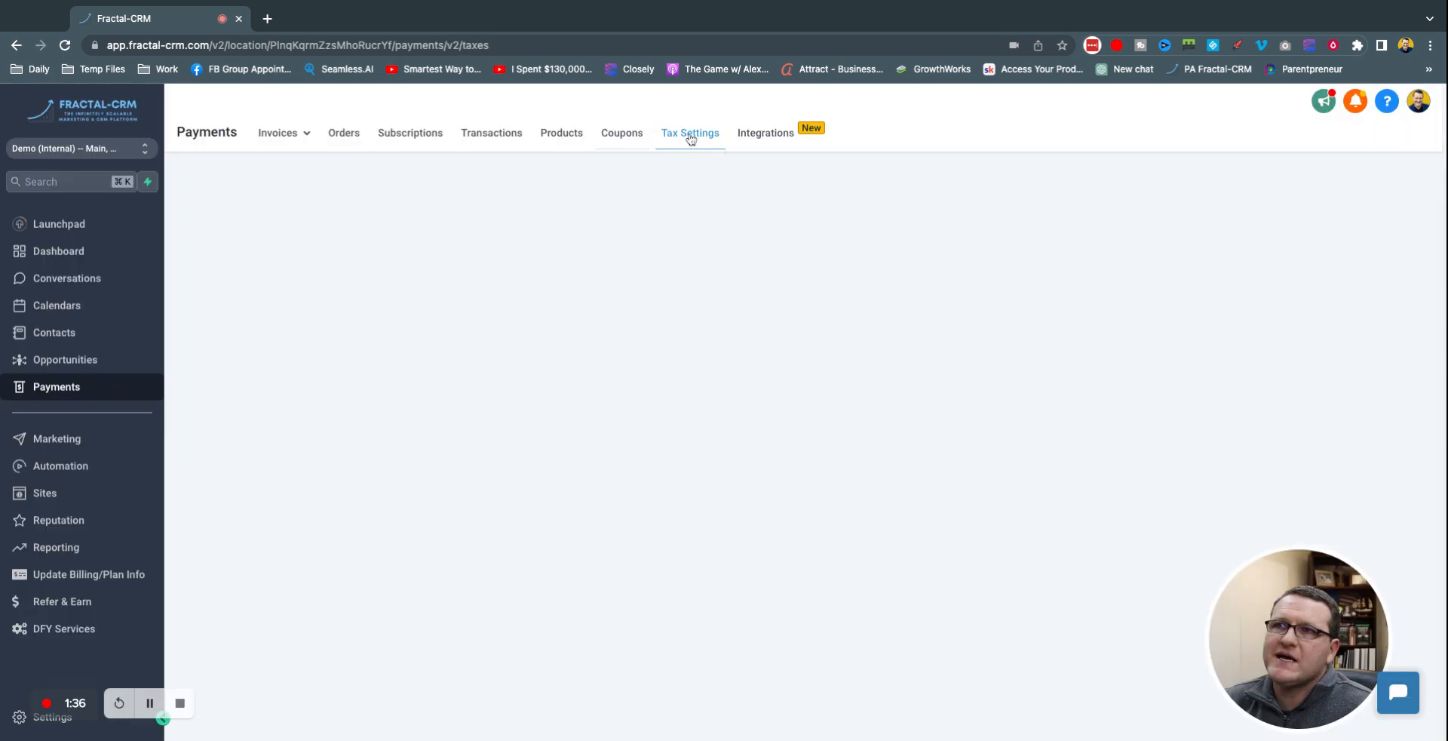
{"action": "left_click", "coordinate": [767, 136]}
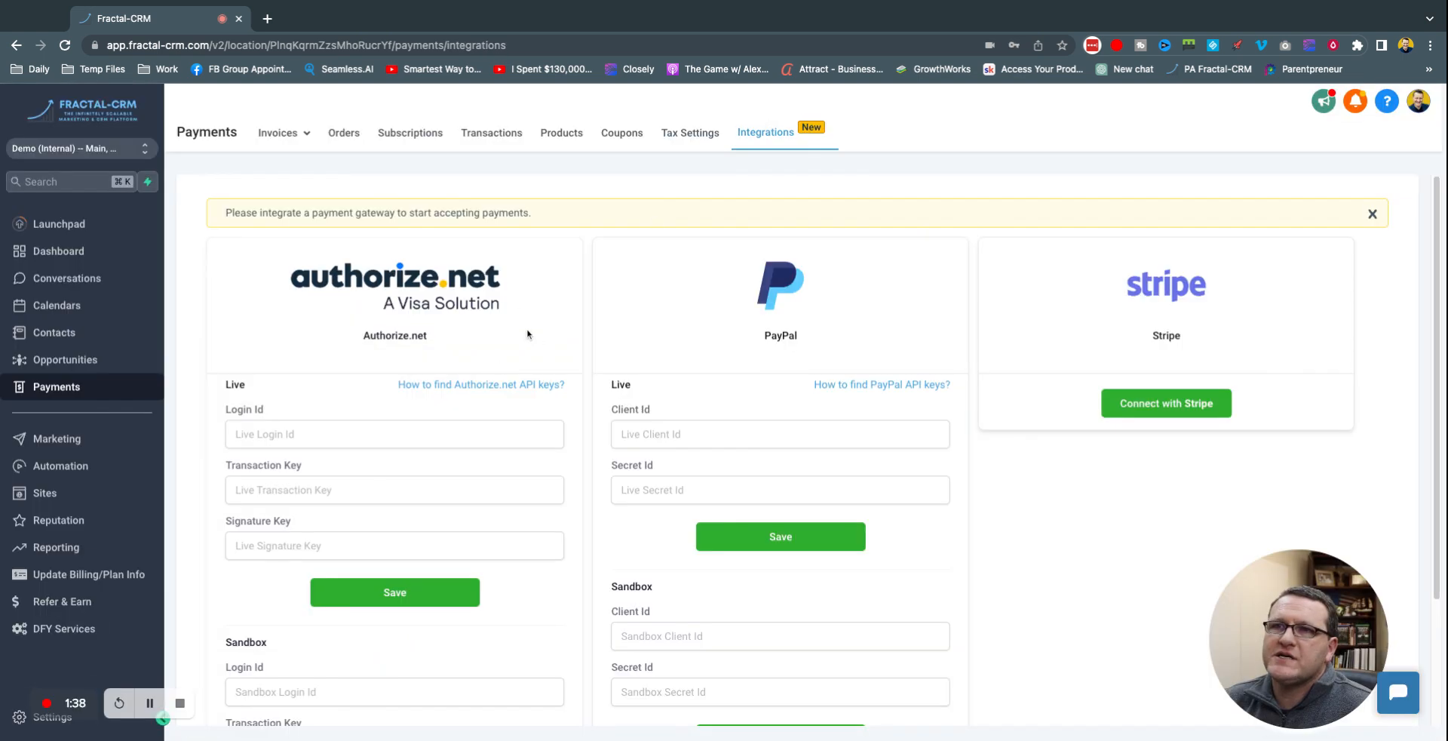
{"action": "scroll", "coordinate": [452, 286], "scroll_direction": "down", "scroll_amount": 2}
{"action": "scroll", "coordinate": [422, 286], "scroll_direction": "up", "scroll_amount": 2}
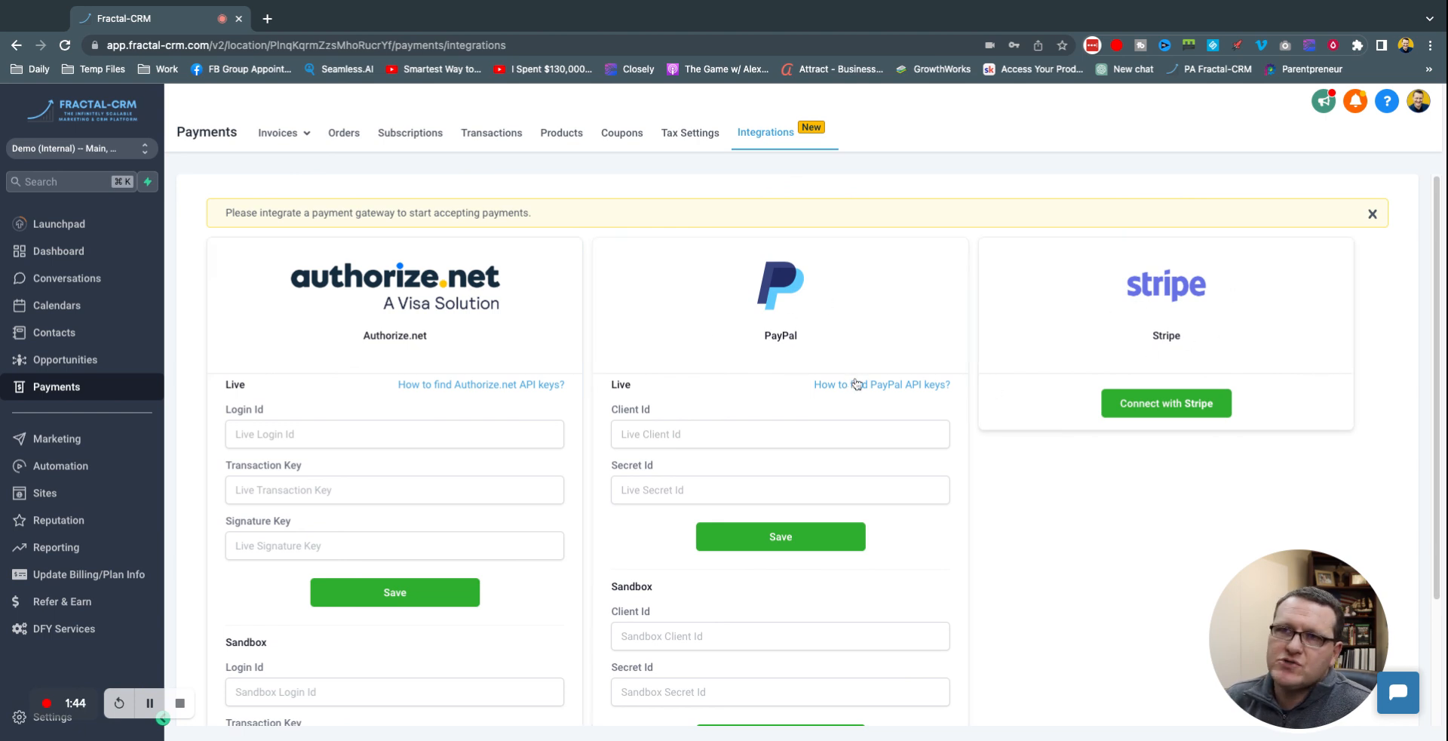
{"action": "scroll", "coordinate": [976, 375], "scroll_direction": "down", "scroll_amount": 3}
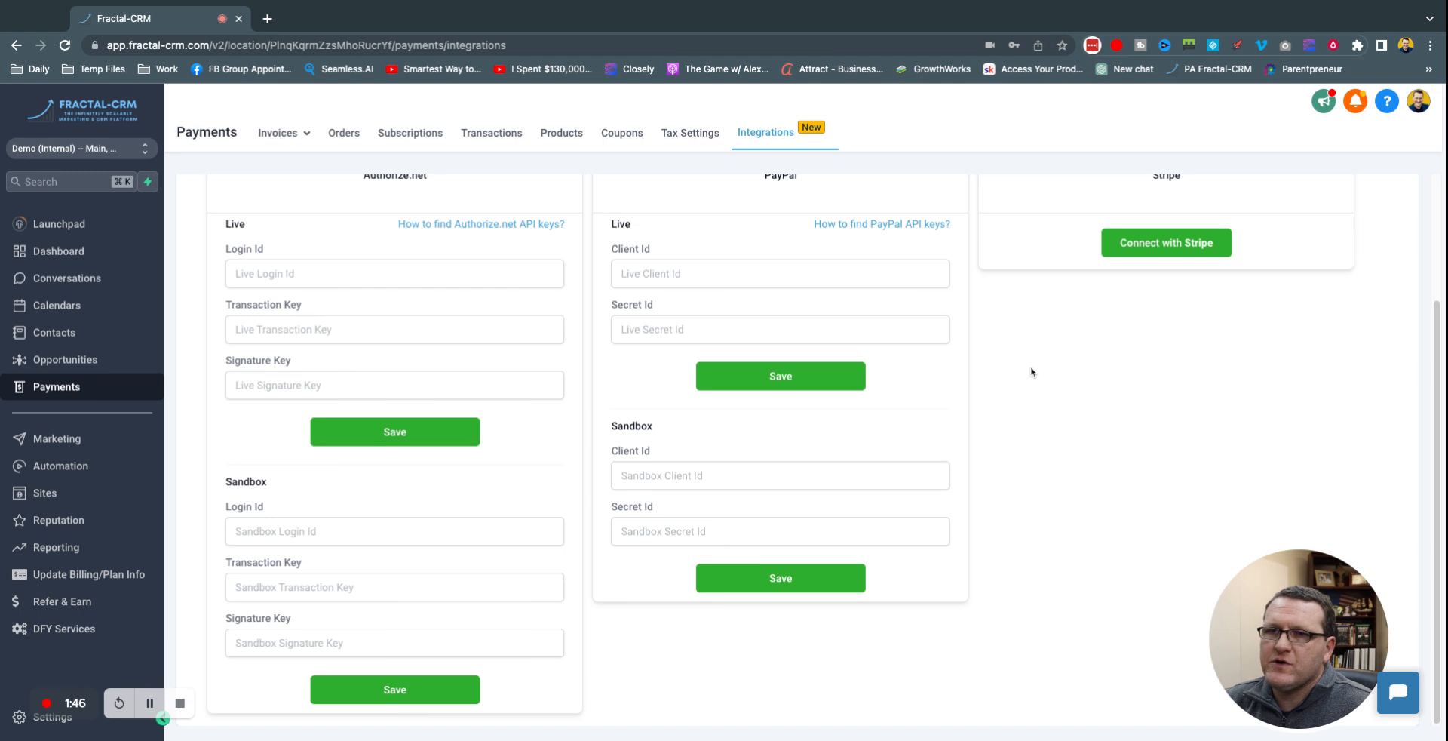
{"action": "scroll", "coordinate": [1026, 370], "scroll_direction": "up", "scroll_amount": 3}
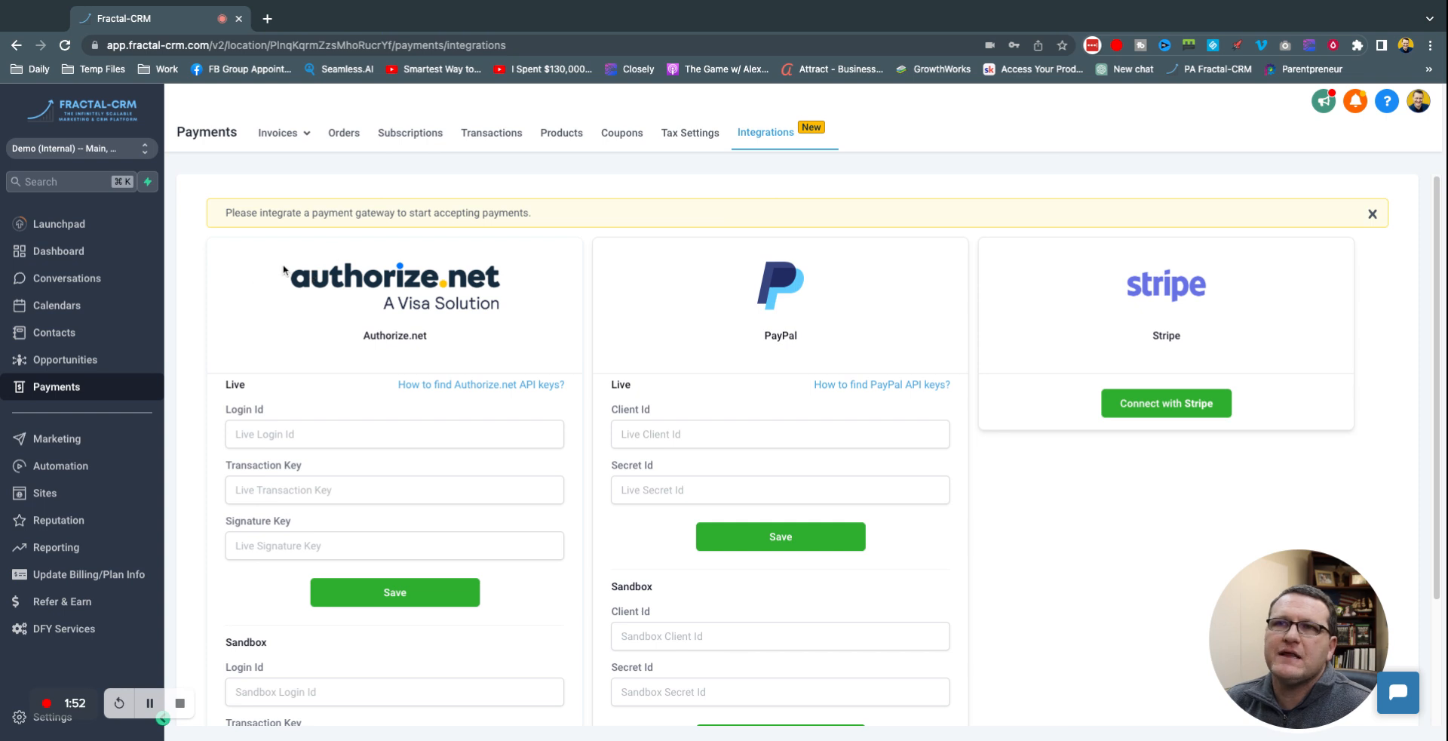
{"action": "scroll", "coordinate": [378, 411], "scroll_direction": "down", "scroll_amount": 1}
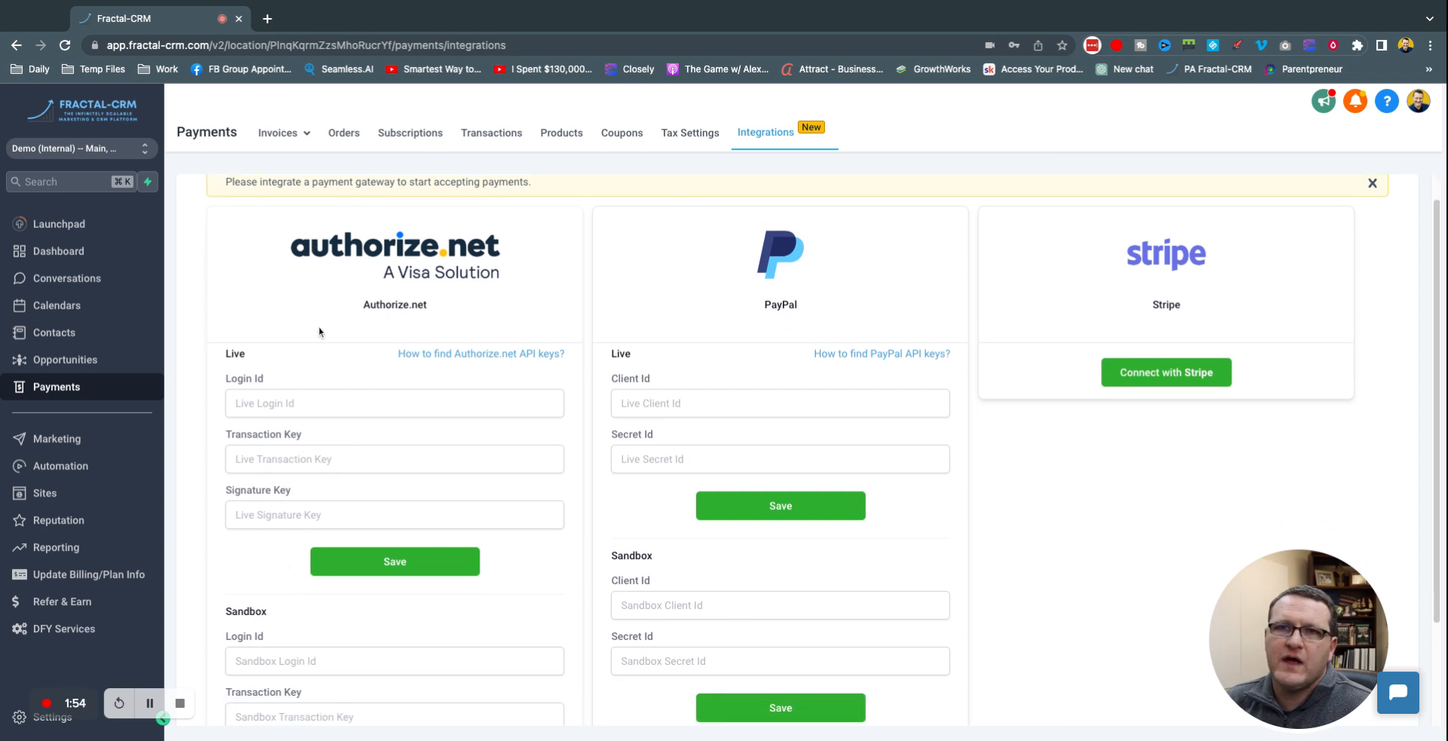
{"action": "scroll", "coordinate": [319, 331], "scroll_direction": "up", "scroll_amount": 1}
{"action": "left_click", "coordinate": [46, 493]}
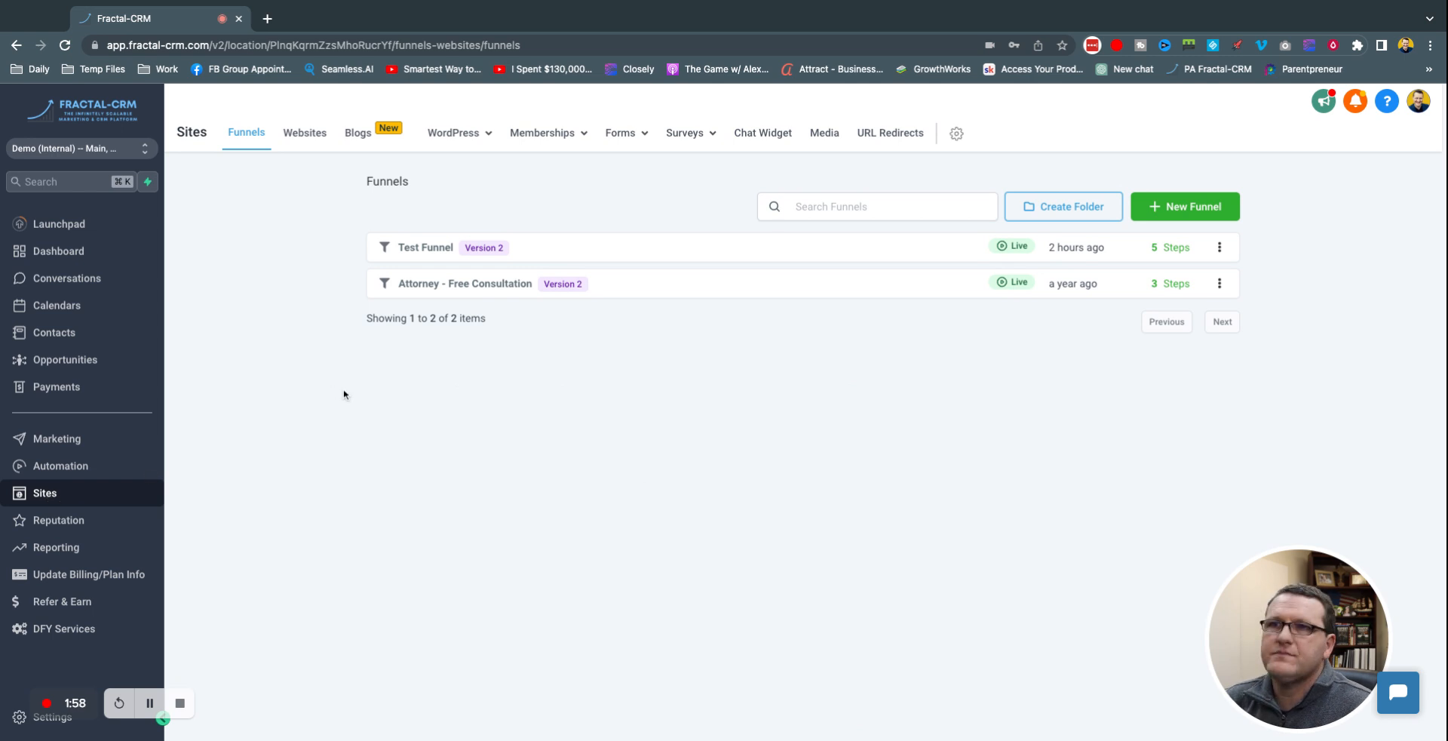
Step: Open the Test Funnel's Optin page in the page builder in a new tab
{"action": "left_click", "coordinate": [430, 247]}
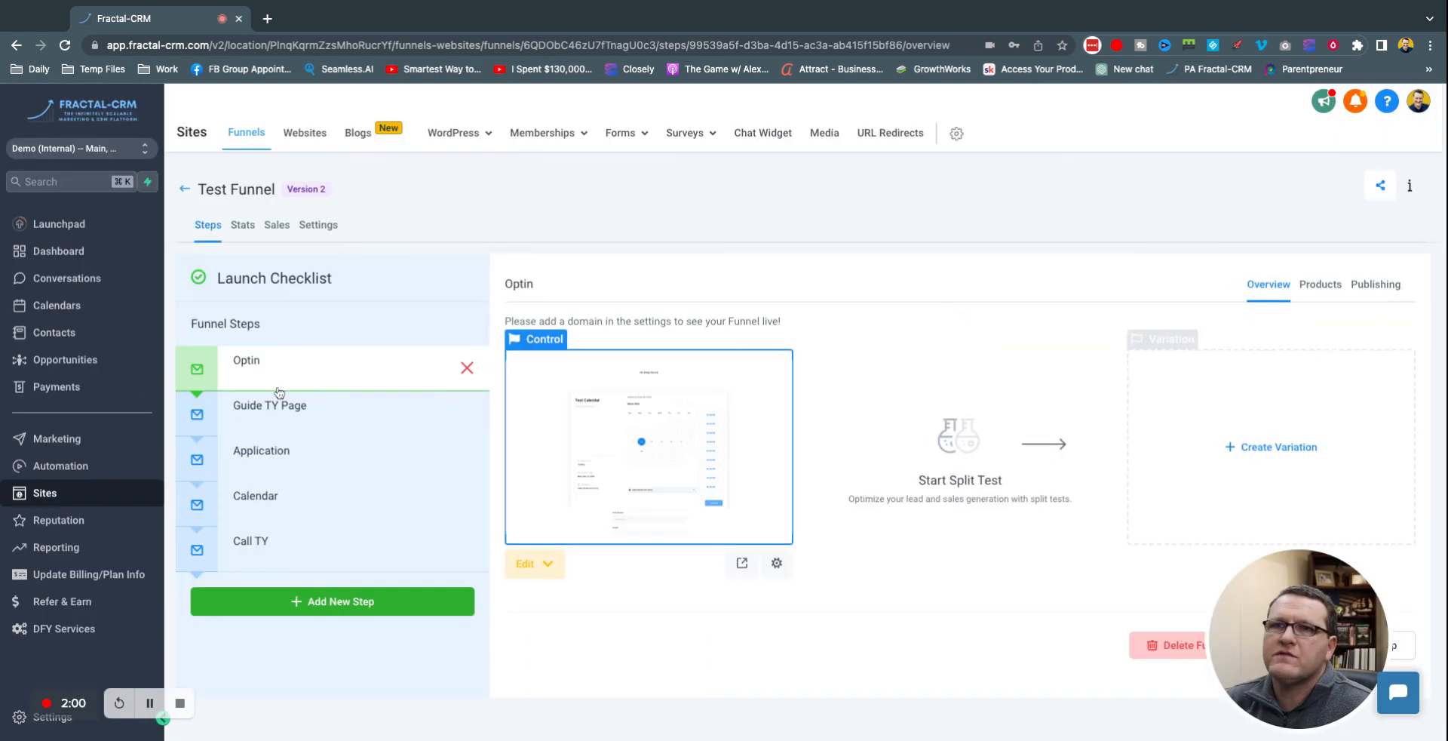
{"action": "left_click", "coordinate": [549, 564]}
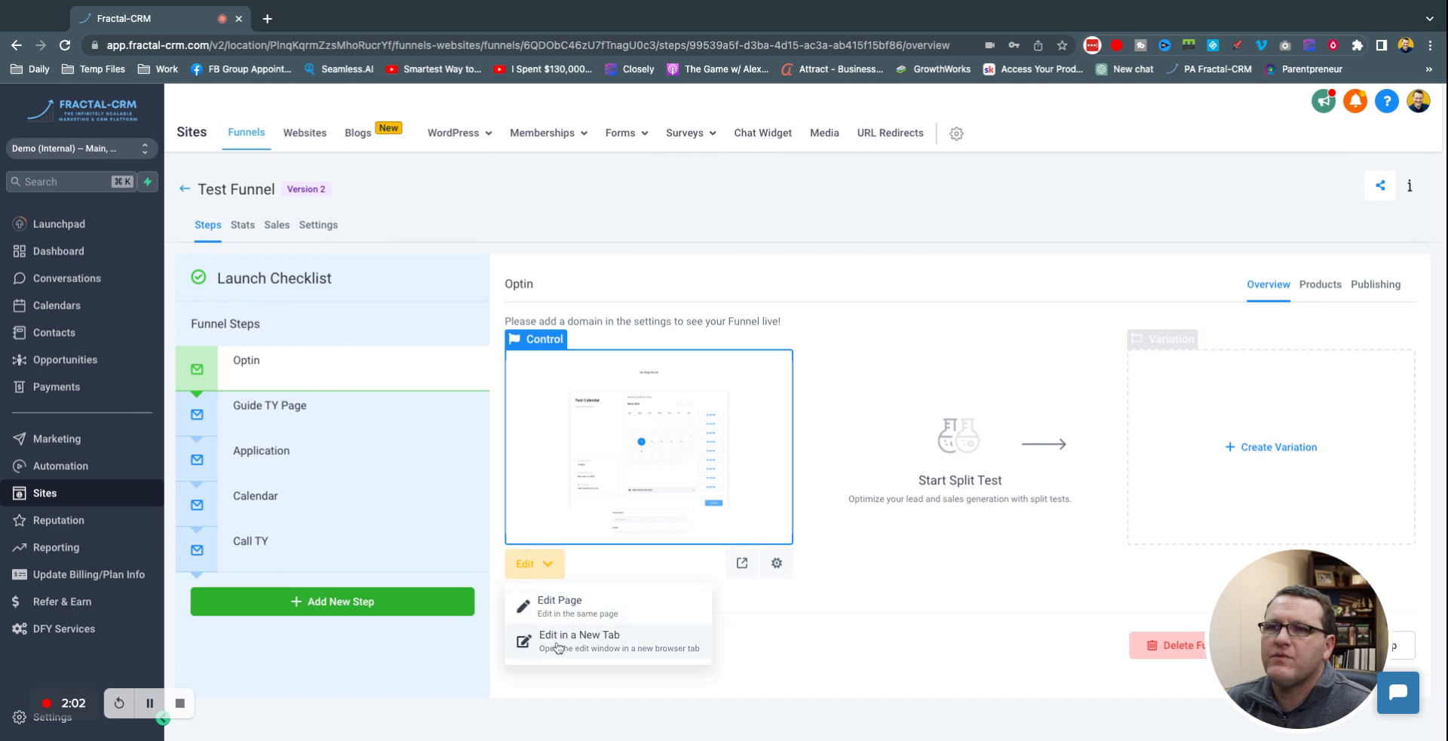
{"action": "left_click", "coordinate": [557, 644]}
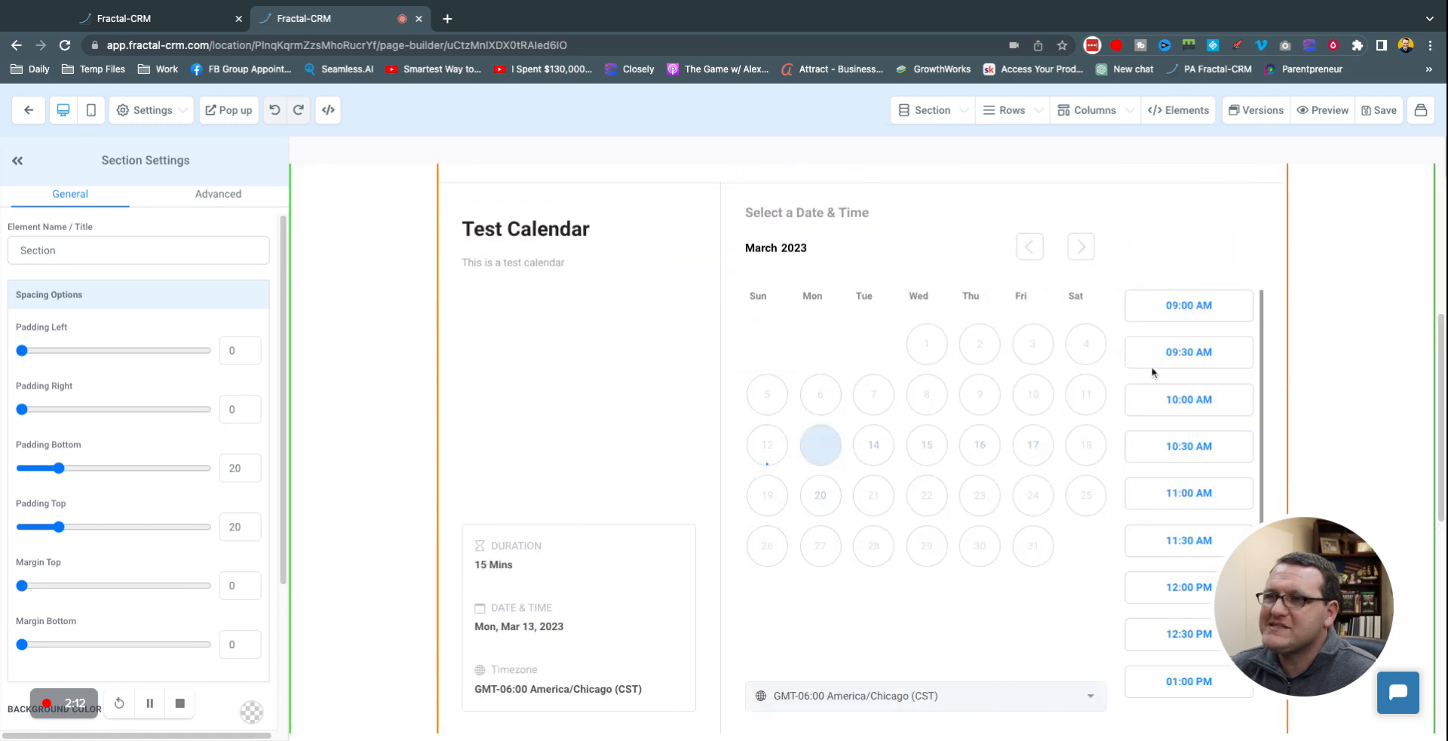
Step: Delete the calendar section and the photo-and-form row below the blog posts
{"action": "scroll", "coordinate": [1184, 301], "scroll_direction": "up", "scroll_amount": 5}
{"action": "scroll", "coordinate": [1254, 387], "scroll_direction": "down", "scroll_amount": 2}
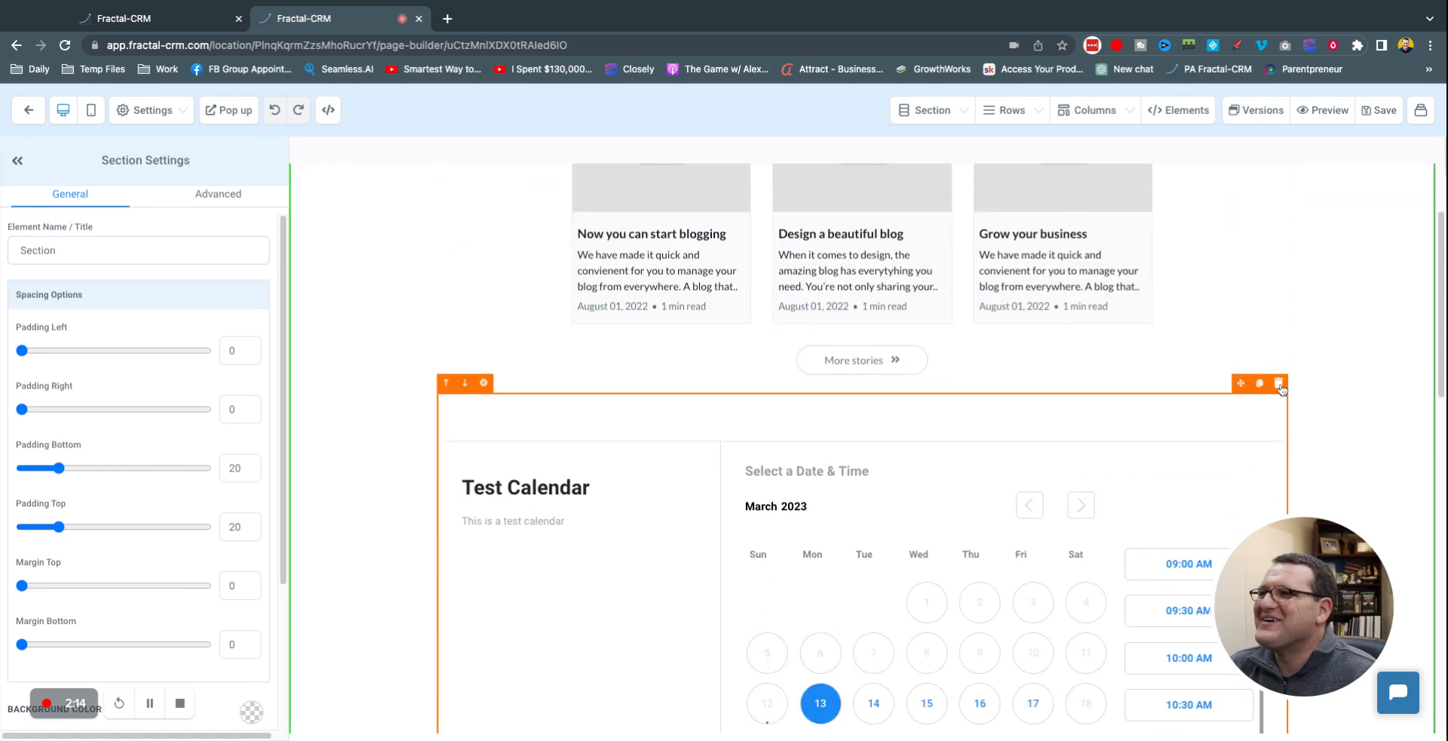
{"action": "left_click", "coordinate": [1281, 386]}
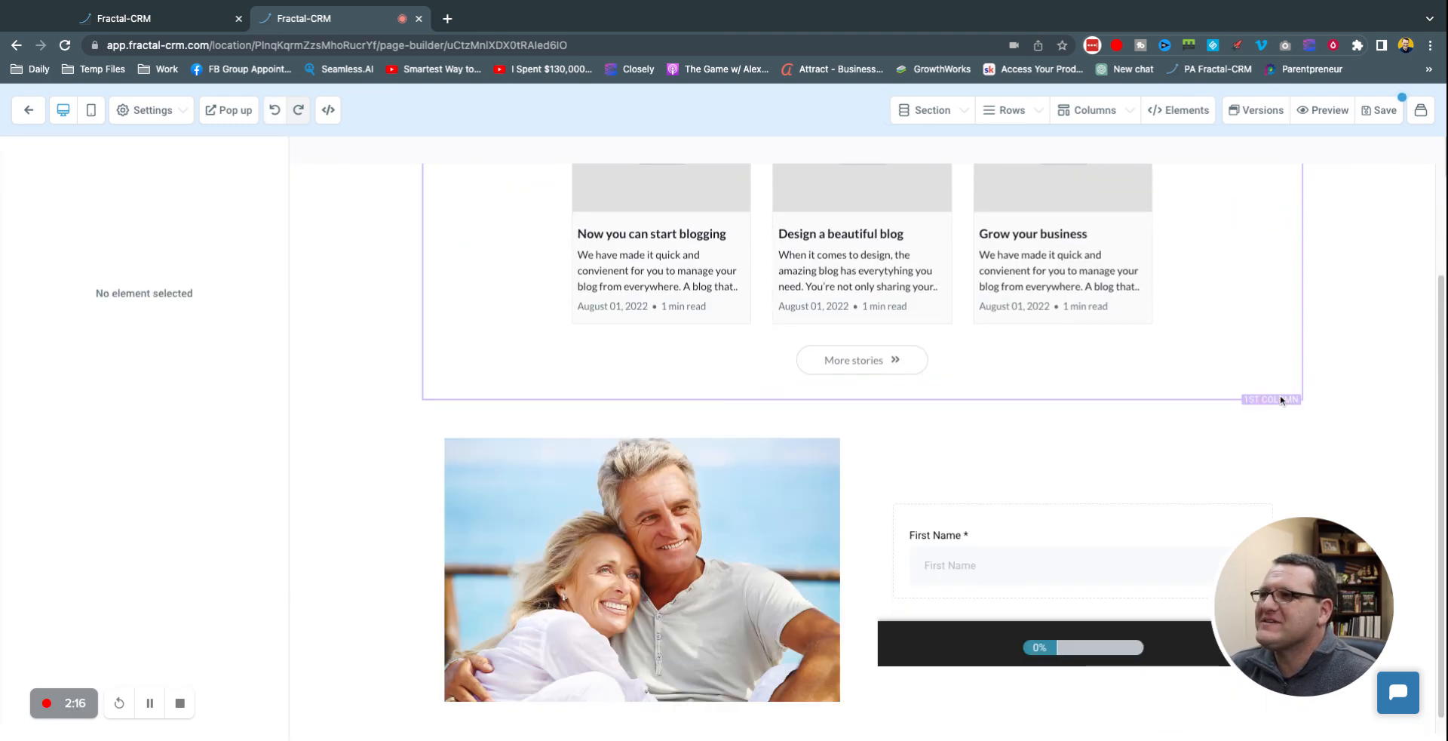
{"action": "left_click", "coordinate": [1291, 400]}
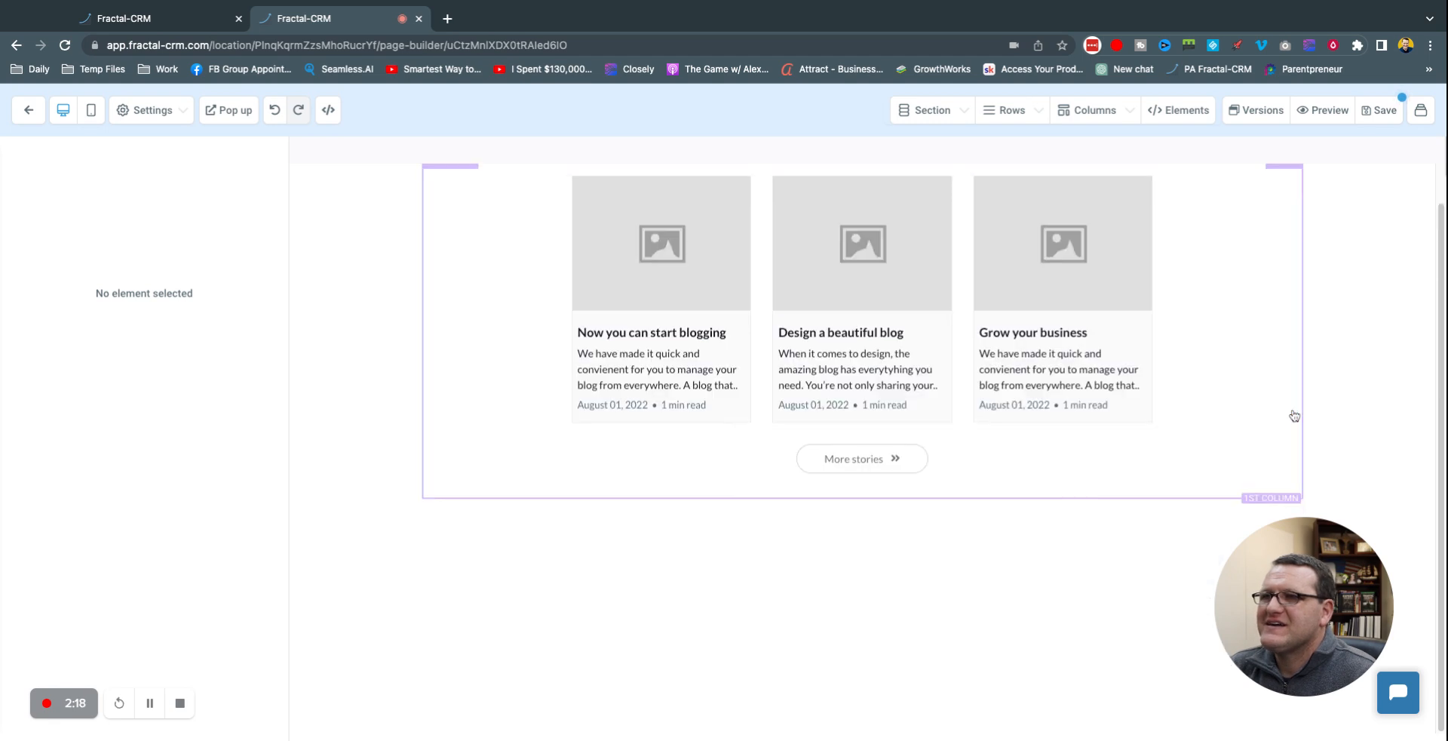
{"action": "scroll", "coordinate": [1305, 279], "scroll_direction": "up", "scroll_amount": 1}
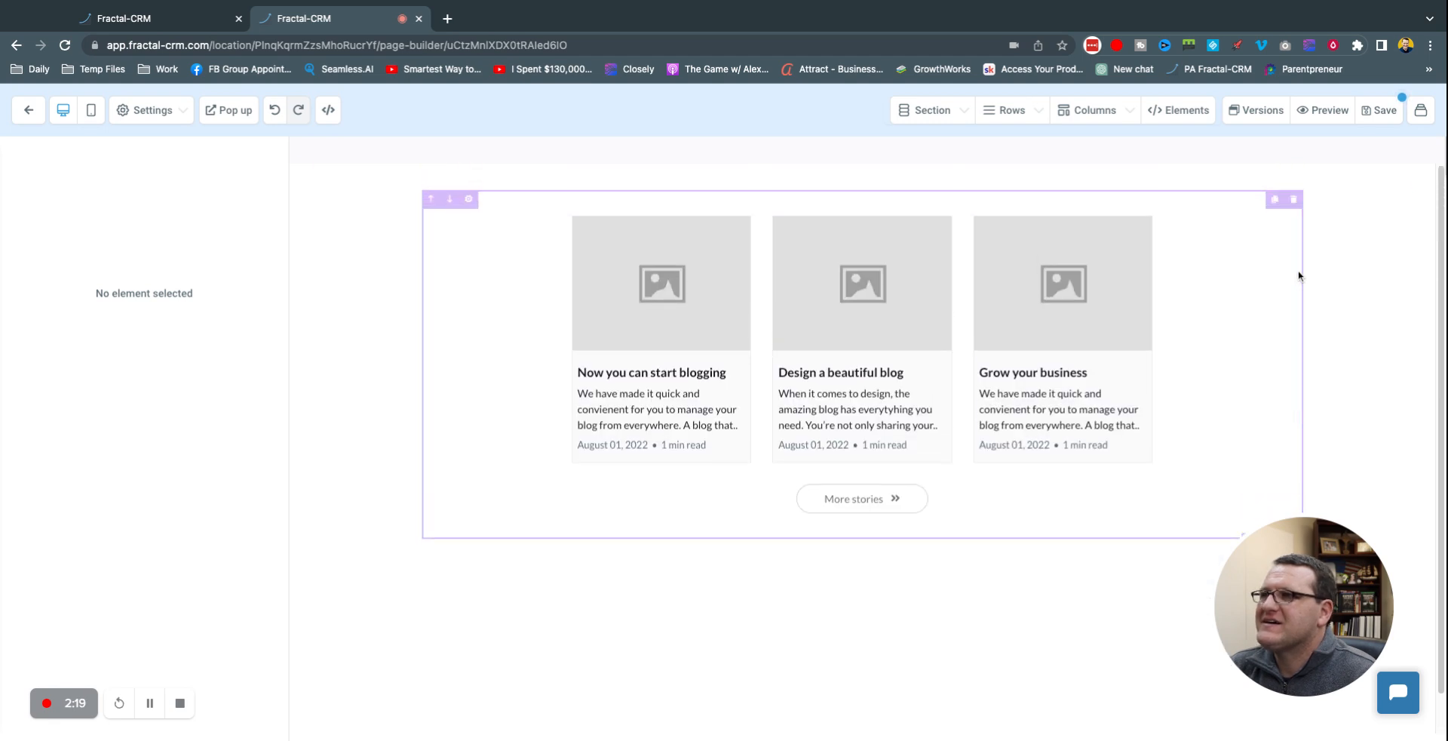
Step: Delete the blog posts row and add a new single-column row in its place
{"action": "left_click", "coordinate": [1293, 169]}
{"action": "left_click", "coordinate": [862, 215]}
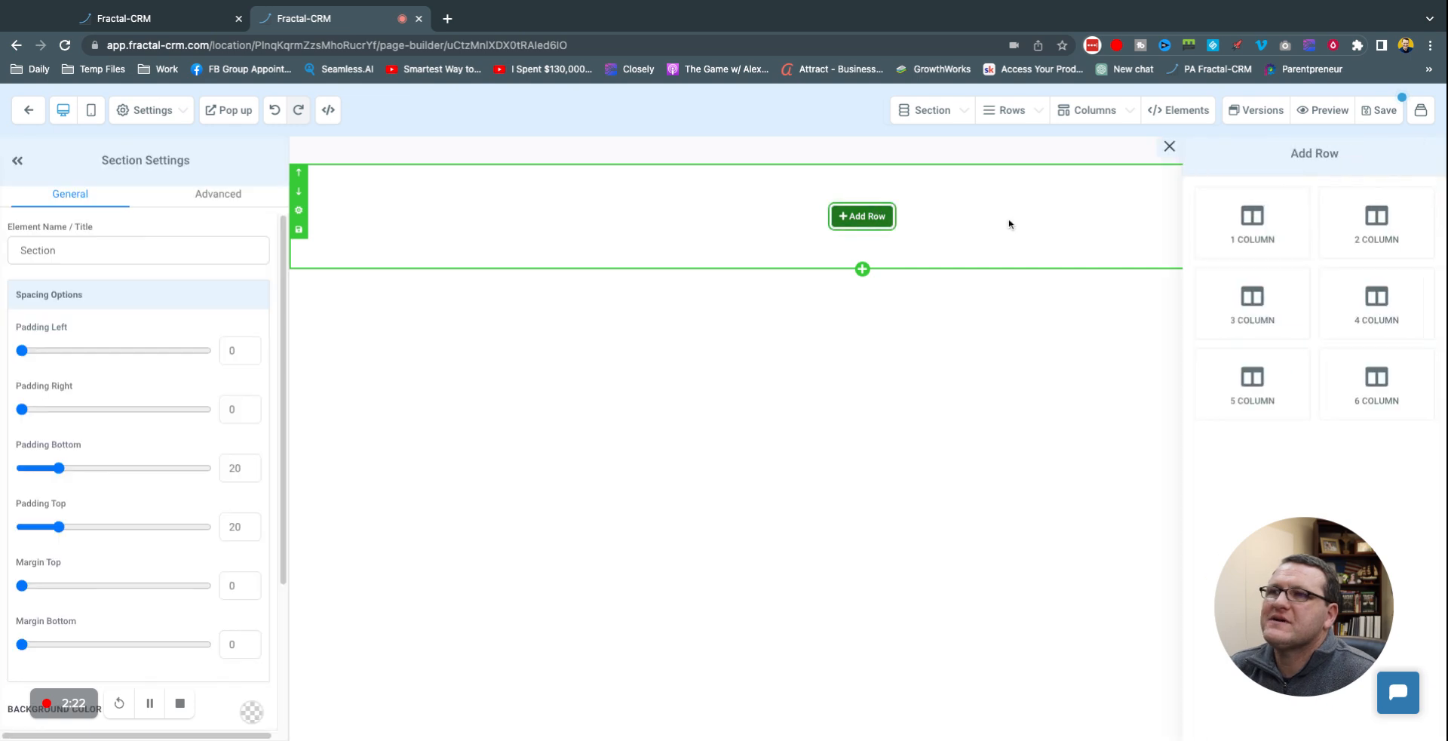
{"action": "left_click", "coordinate": [1258, 236]}
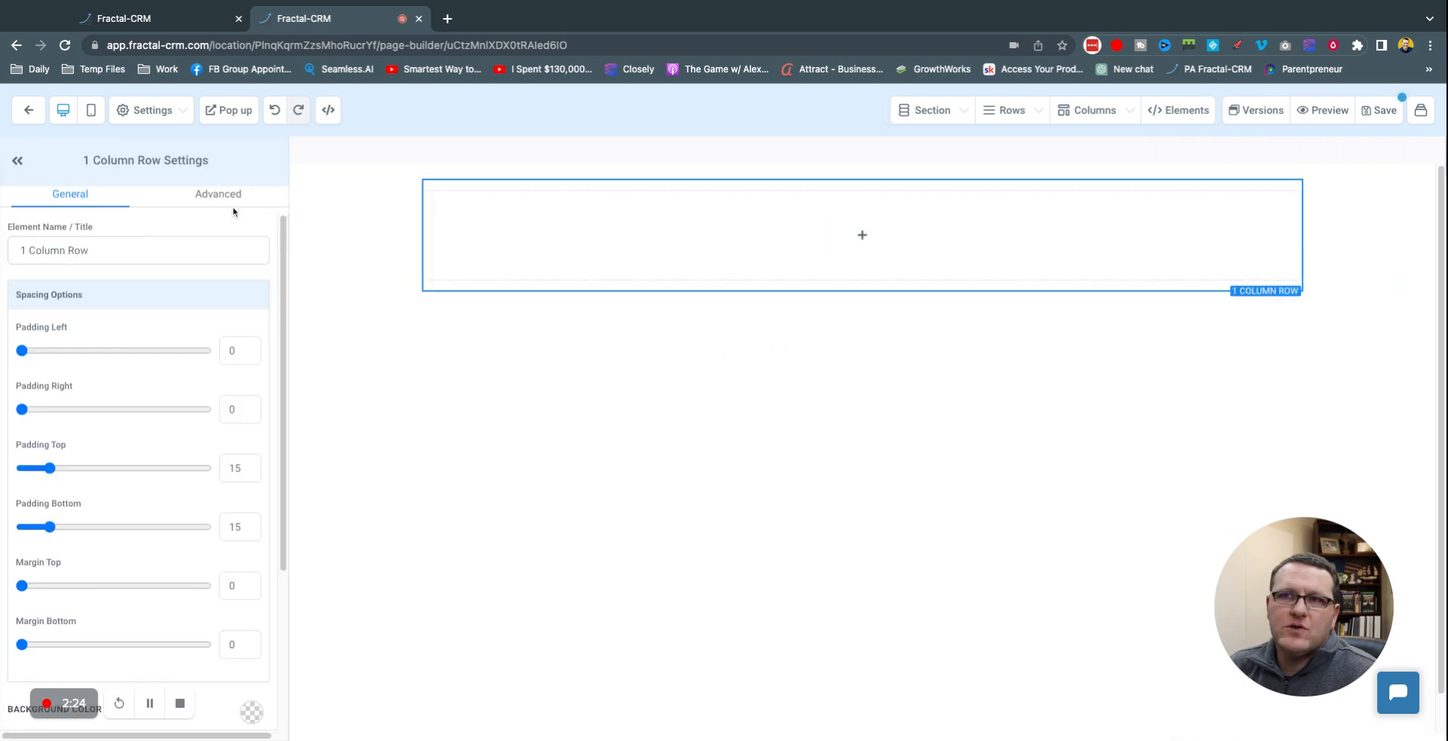
{"action": "left_click", "coordinate": [862, 234]}
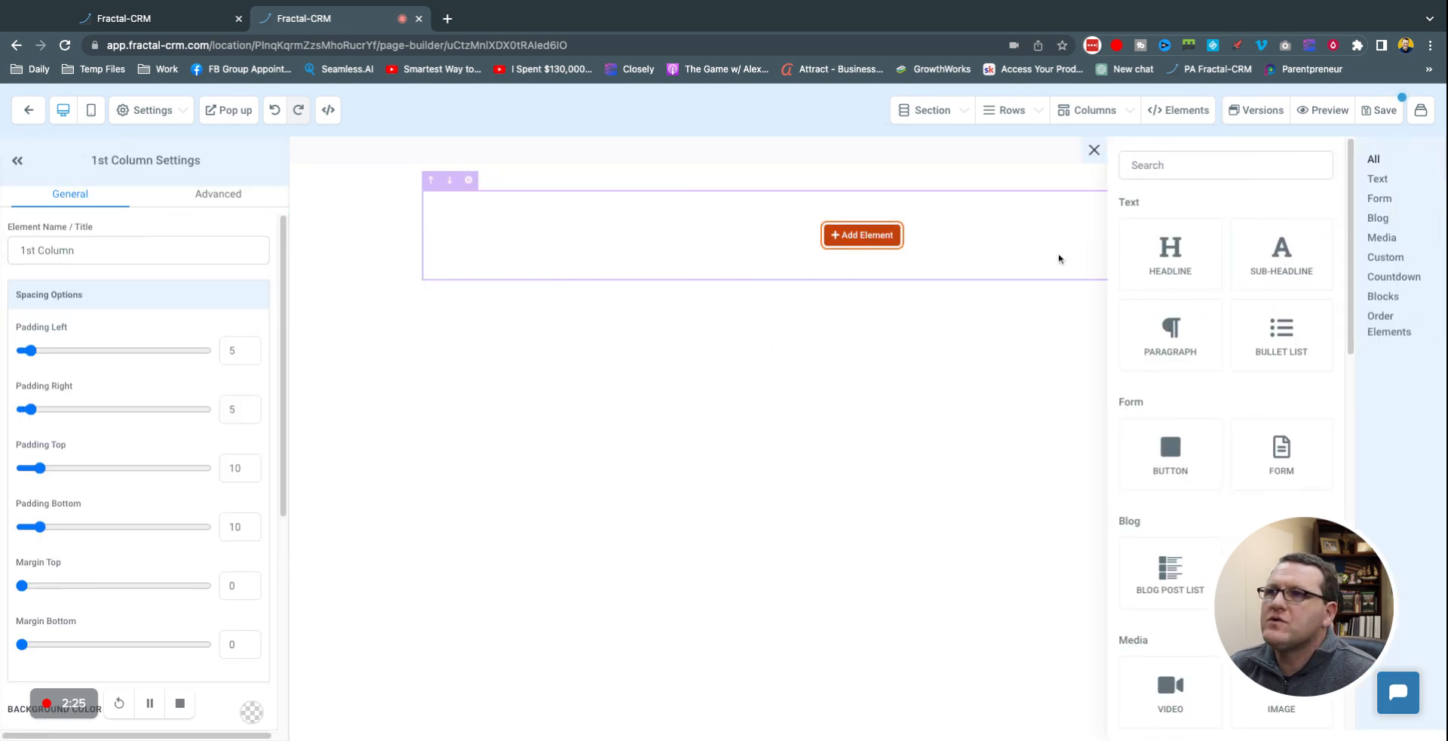
{"action": "left_click_drag", "start_coordinate": [1316, 573], "coordinate": [891, 623]}
Step: Search elements for 'order' and insert a 1 STEP ORDER form into the column
{"action": "left_click", "coordinate": [1217, 163]}
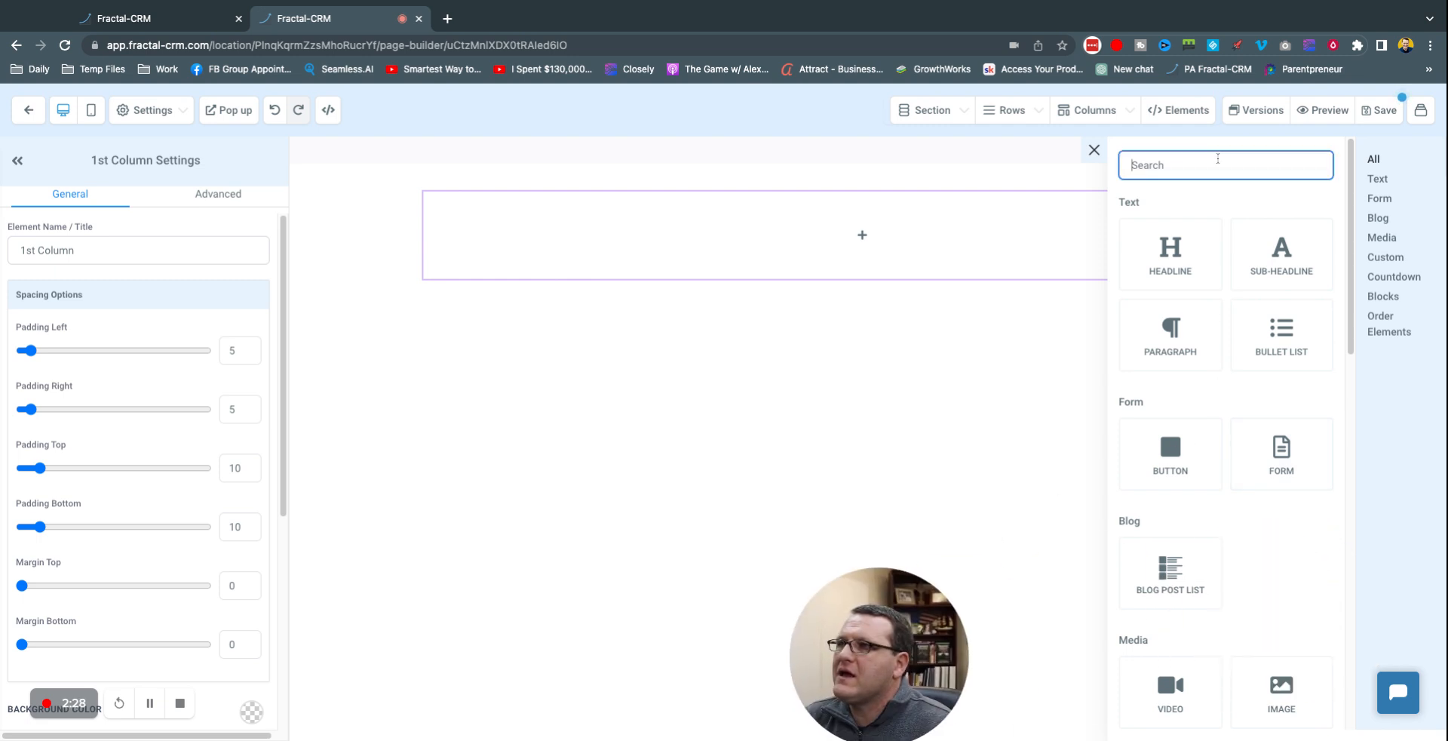
{"action": "type", "text": "order"}
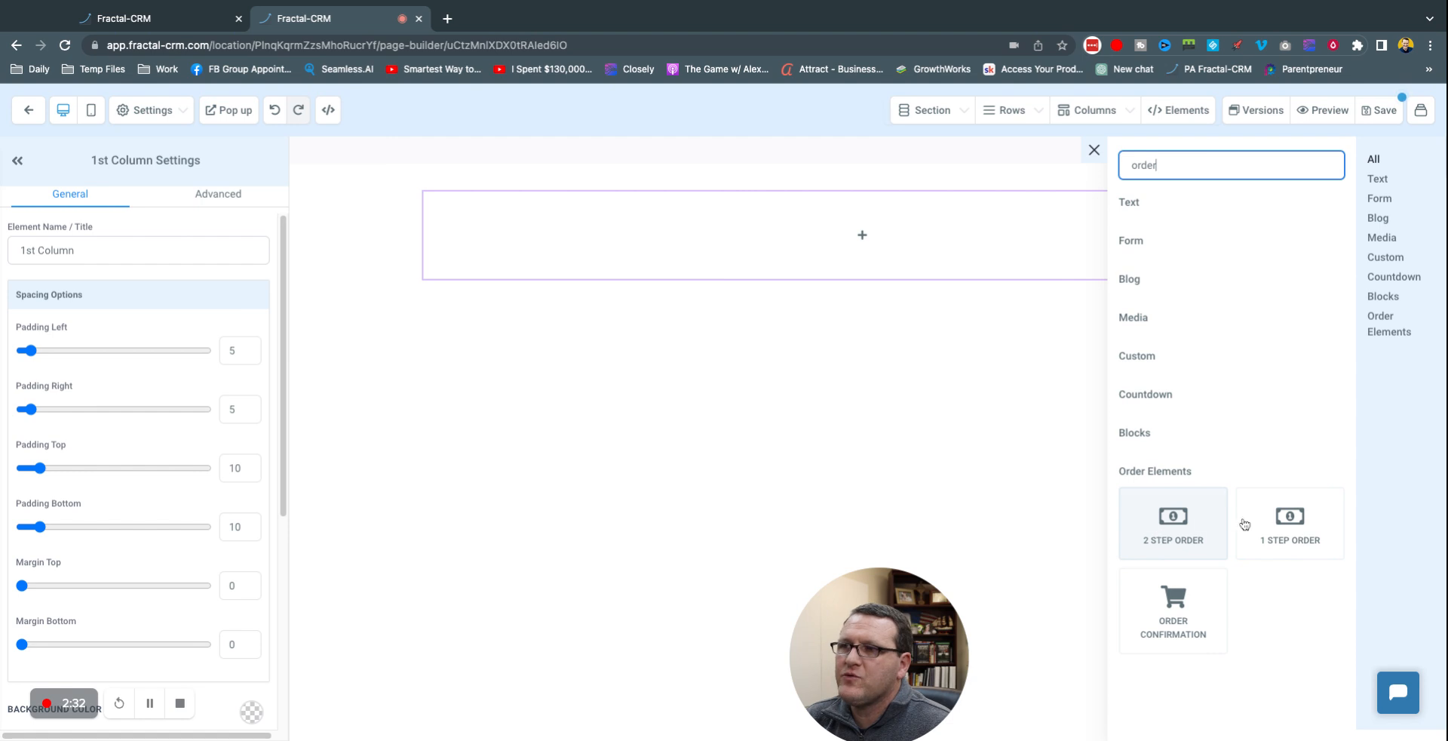
{"action": "left_click", "coordinate": [1291, 528]}
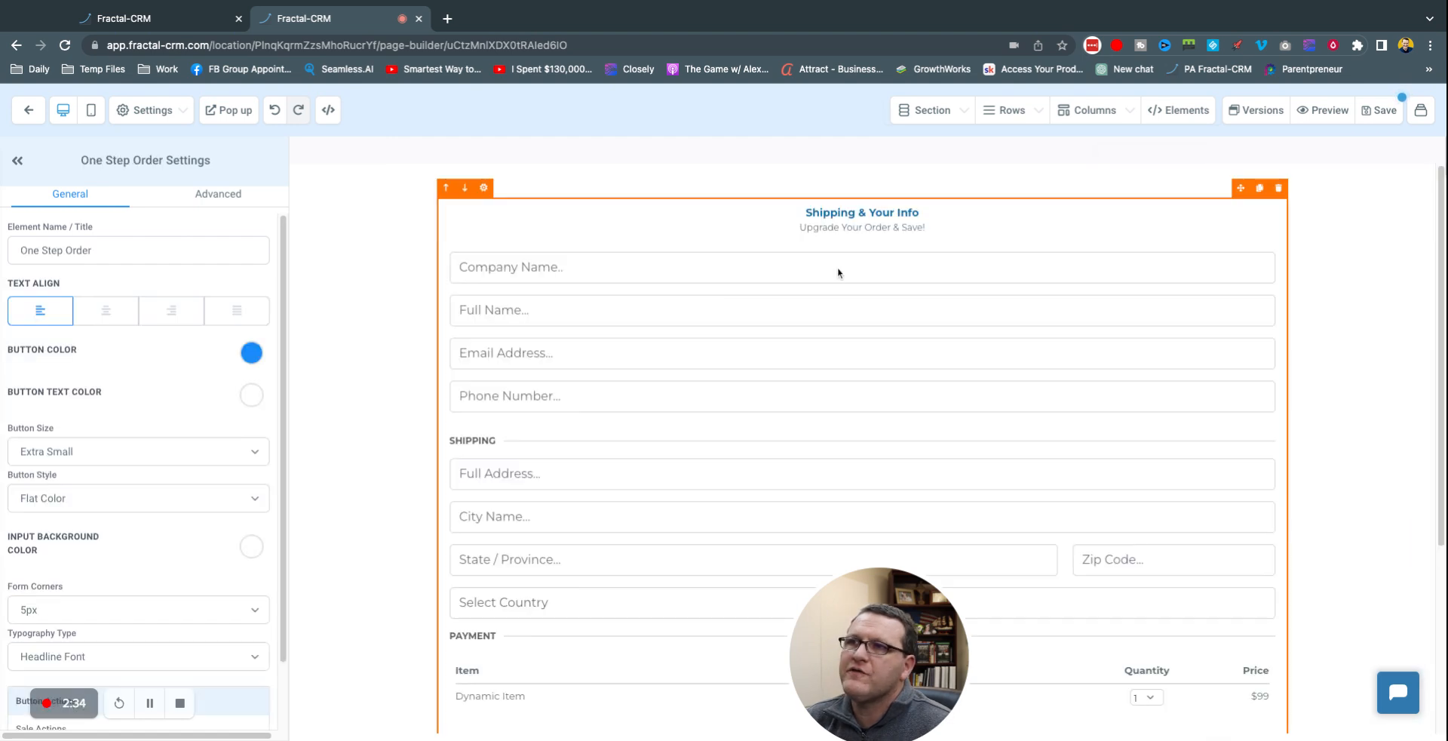
{"action": "scroll", "coordinate": [796, 372], "scroll_direction": "down", "scroll_amount": 1}
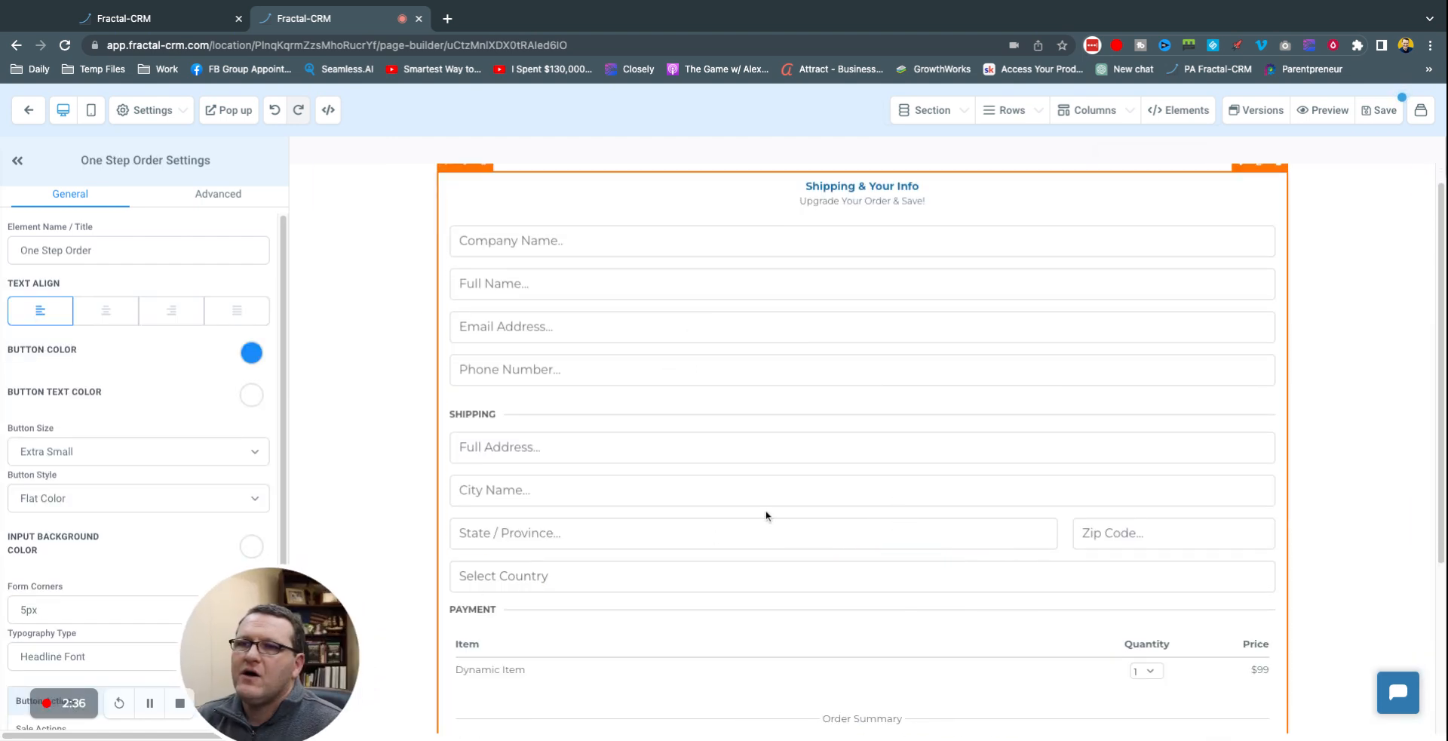
{"action": "scroll", "coordinate": [766, 359], "scroll_direction": "down", "scroll_amount": 3}
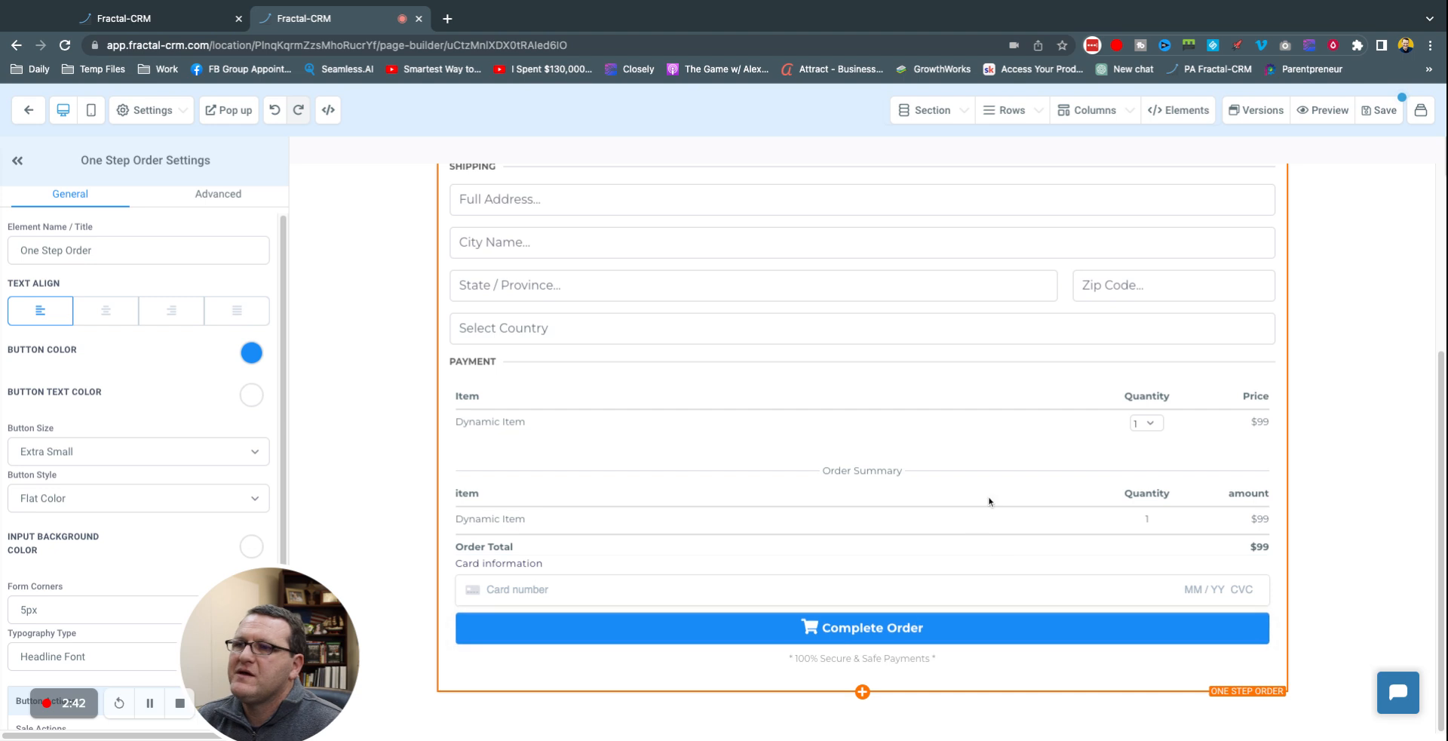
{"action": "scroll", "coordinate": [954, 514], "scroll_direction": "up", "scroll_amount": 3}
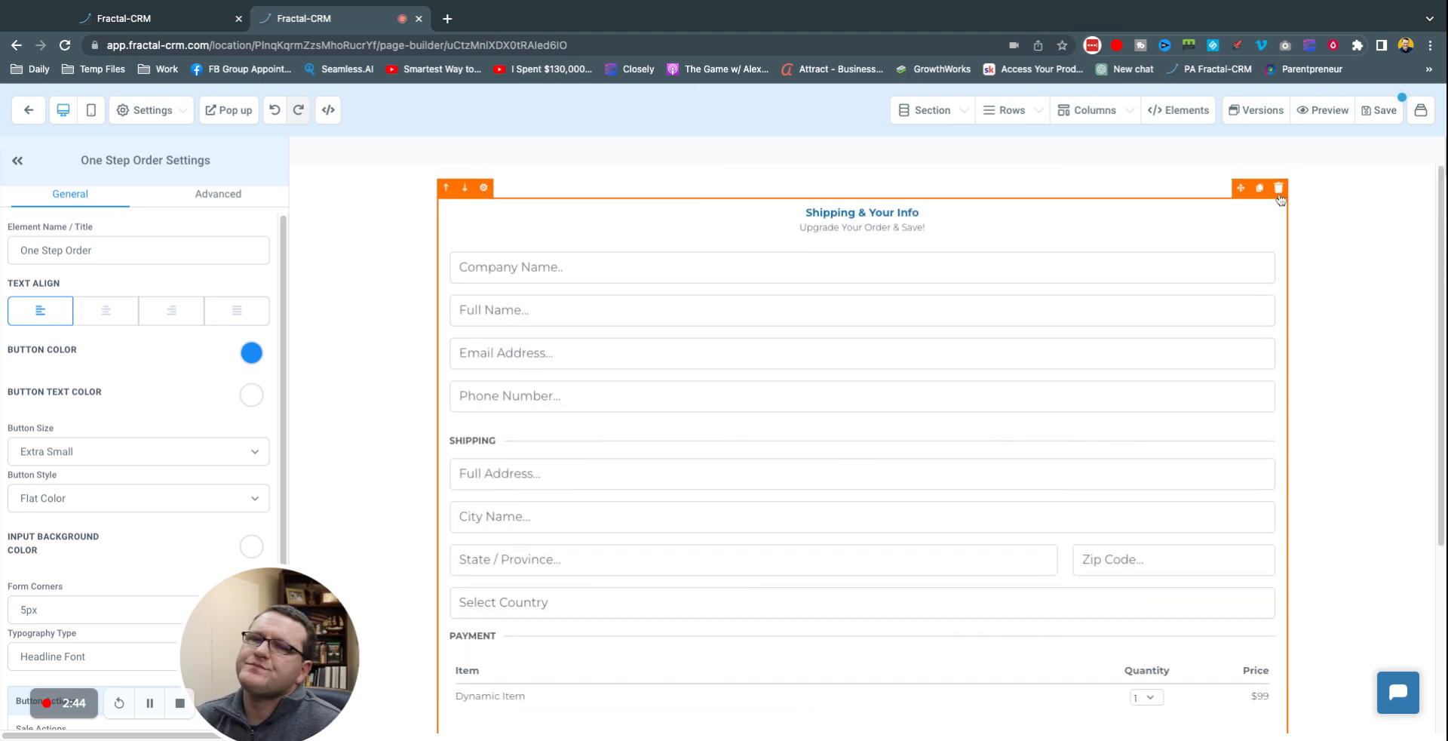
{"action": "scroll", "coordinate": [1003, 399], "scroll_direction": "down", "scroll_amount": 3}
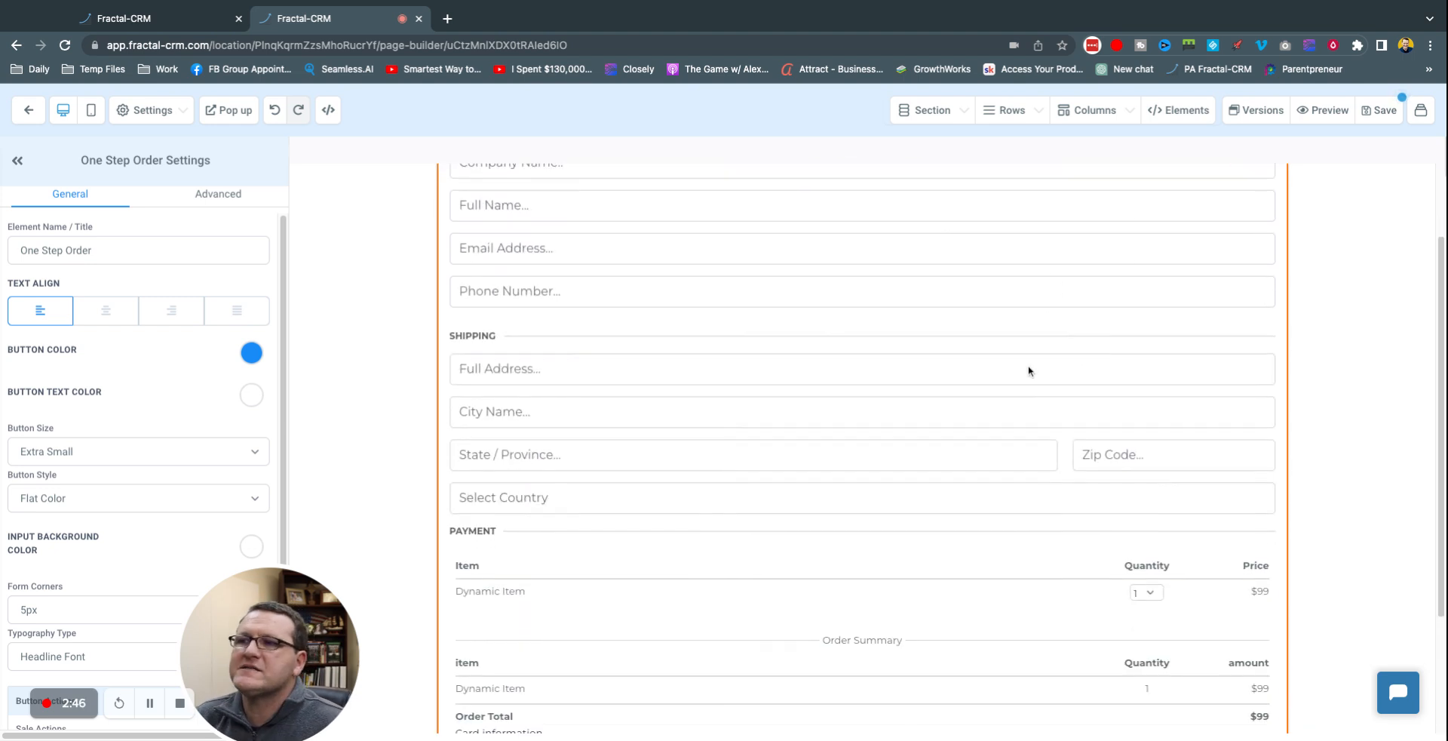
{"action": "scroll", "coordinate": [1020, 369], "scroll_direction": "up", "scroll_amount": 3}
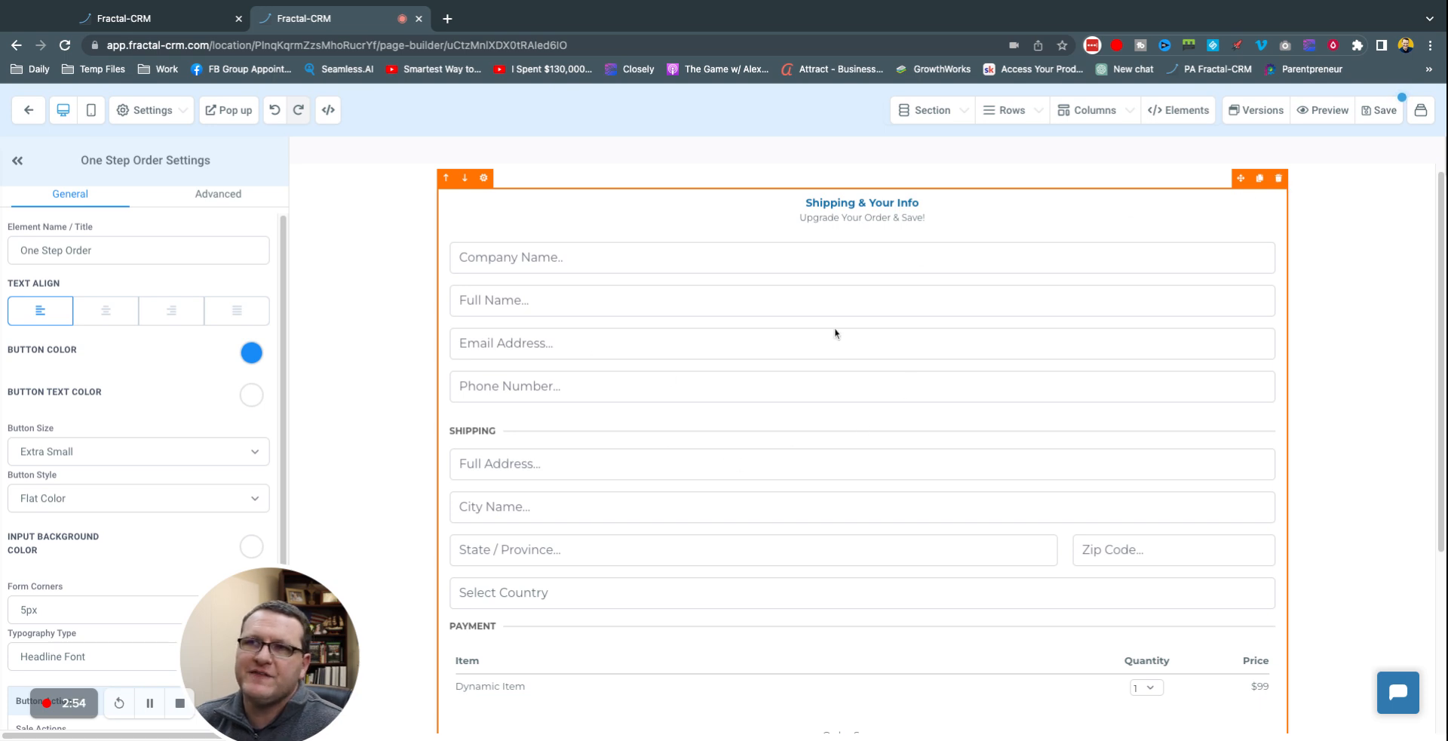
Step: Delete the One Step Order form and insert a 2 STEP ORDER form from the 'order' search
{"action": "left_click", "coordinate": [1278, 178]}
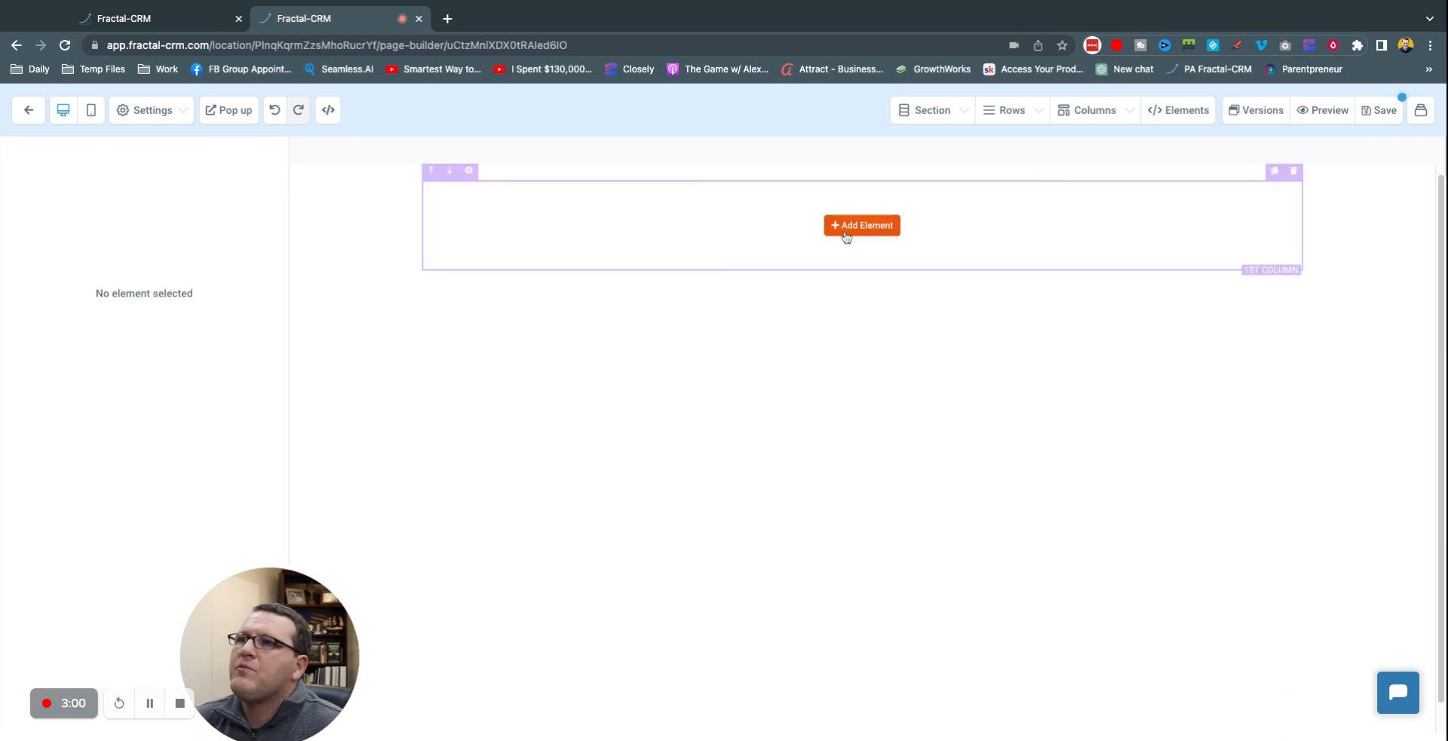
{"action": "left_click", "coordinate": [860, 224]}
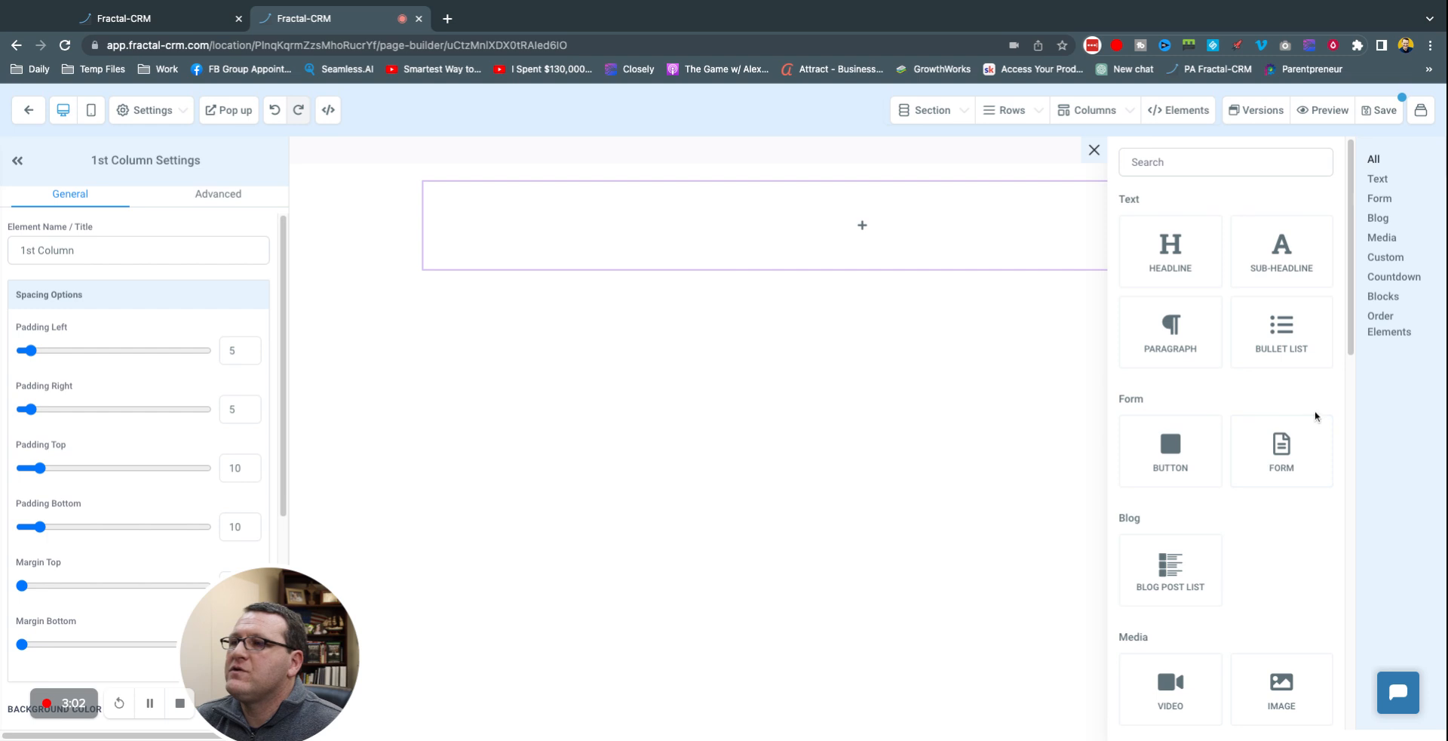
{"action": "left_click", "coordinate": [1220, 160]}
{"action": "type", "text": "order"}
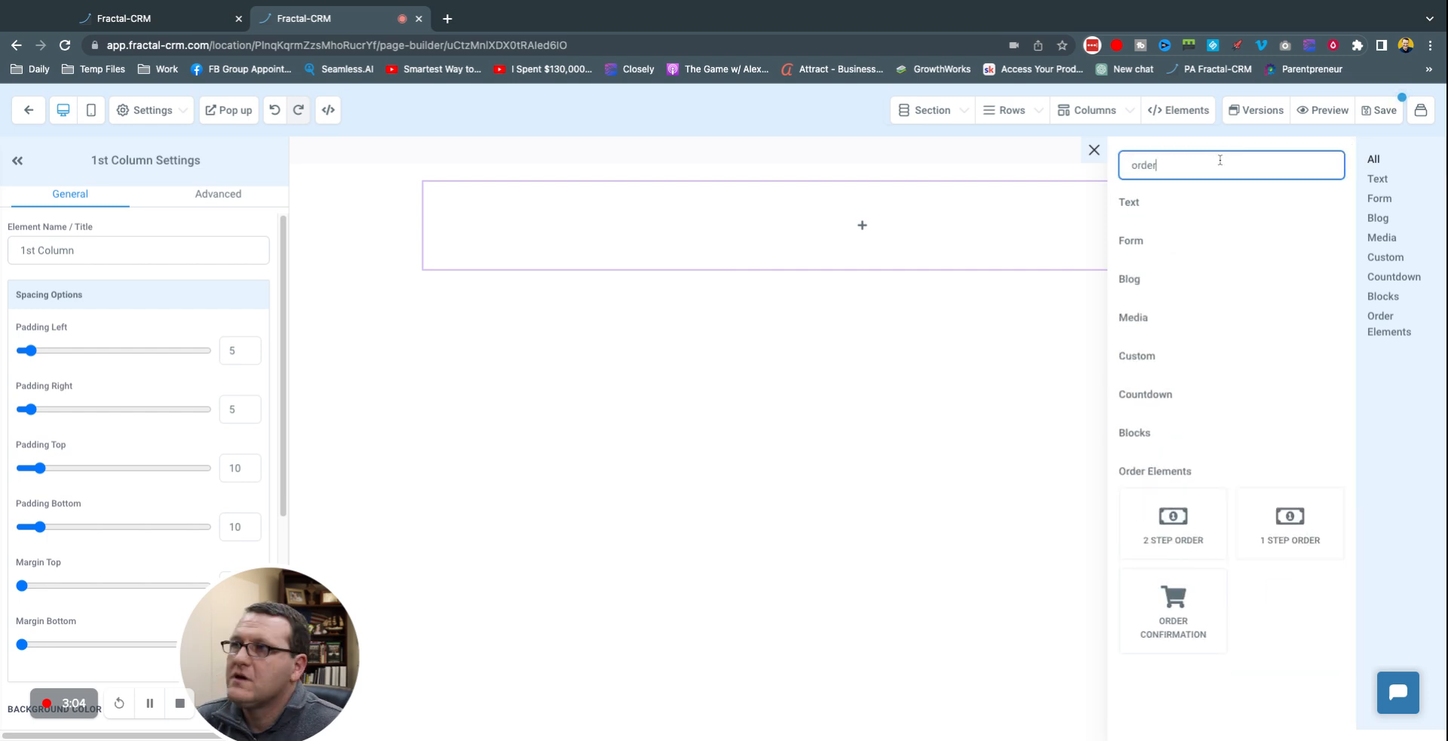
{"action": "left_click", "coordinate": [1197, 519]}
{"action": "left_click_drag", "start_coordinate": [324, 634], "coordinate": [646, 582]}
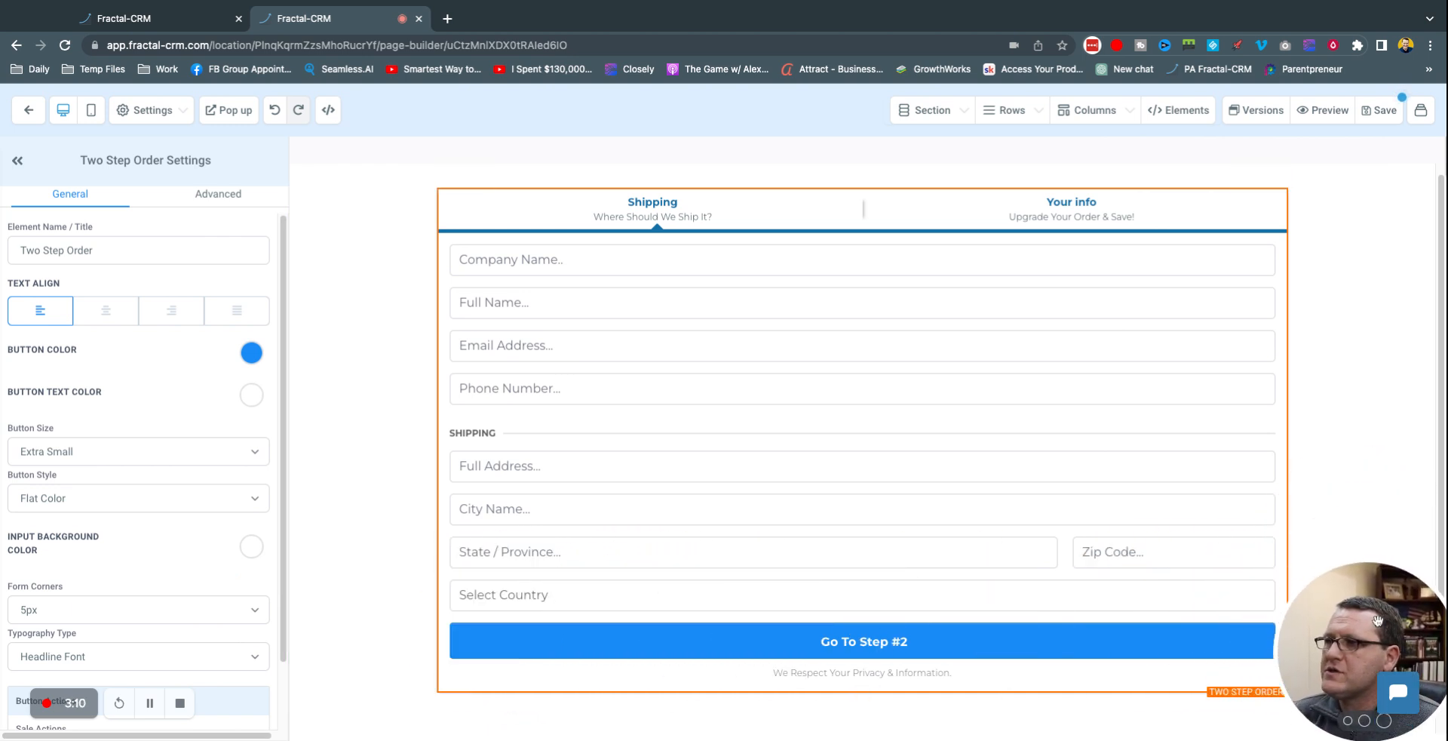
{"action": "left_click", "coordinate": [352, 534]}
Step: Select the two-step order form and show its Advanced tab Form Options for Step #1
{"action": "left_click", "coordinate": [653, 213]}
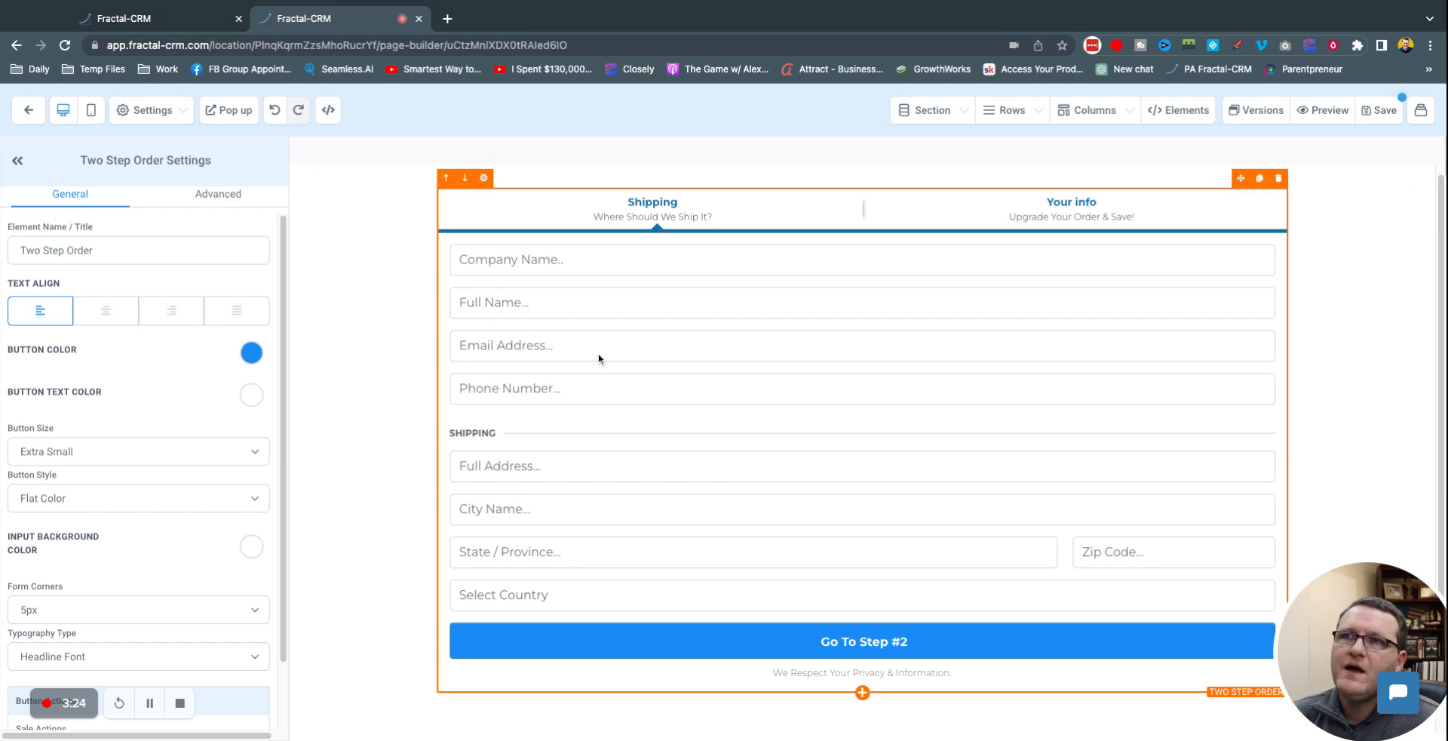
{"action": "scroll", "coordinate": [102, 381], "scroll_direction": "down", "scroll_amount": 2}
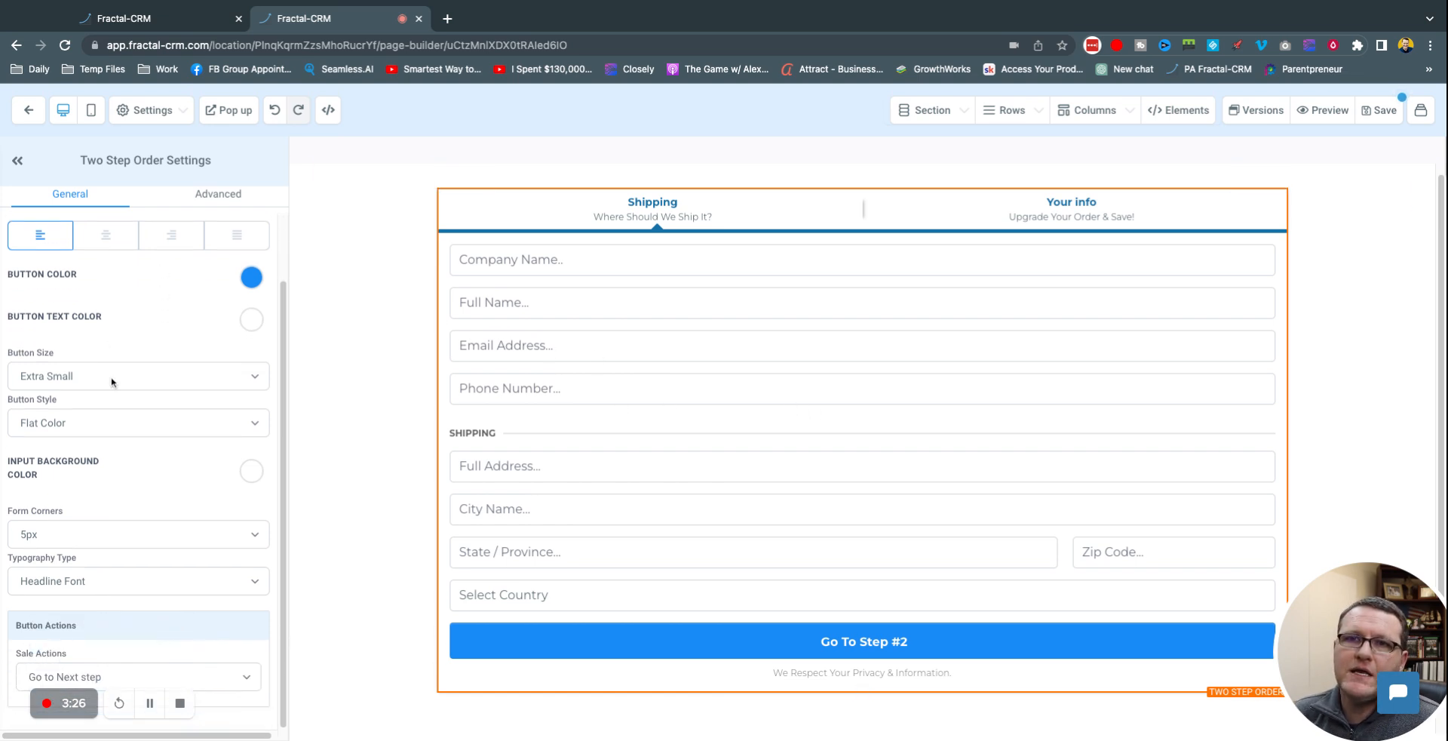
{"action": "left_click", "coordinate": [209, 196]}
{"action": "scroll", "coordinate": [109, 321], "scroll_direction": "up", "scroll_amount": 6}
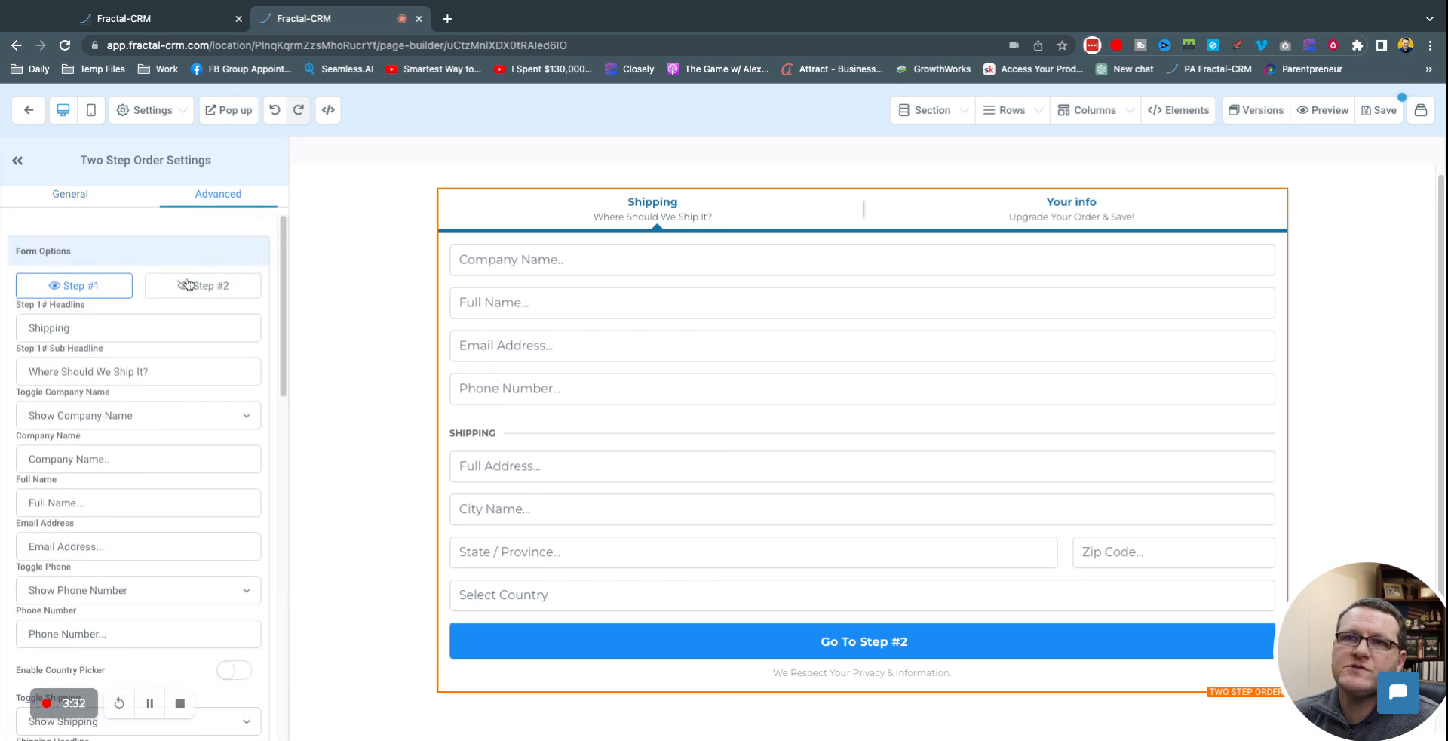
Step: Retitle the Step 1 headline from Shipping to 'Contact Info' and clear its subheadline
{"action": "left_click", "coordinate": [190, 285]}
{"action": "left_click", "coordinate": [91, 285]}
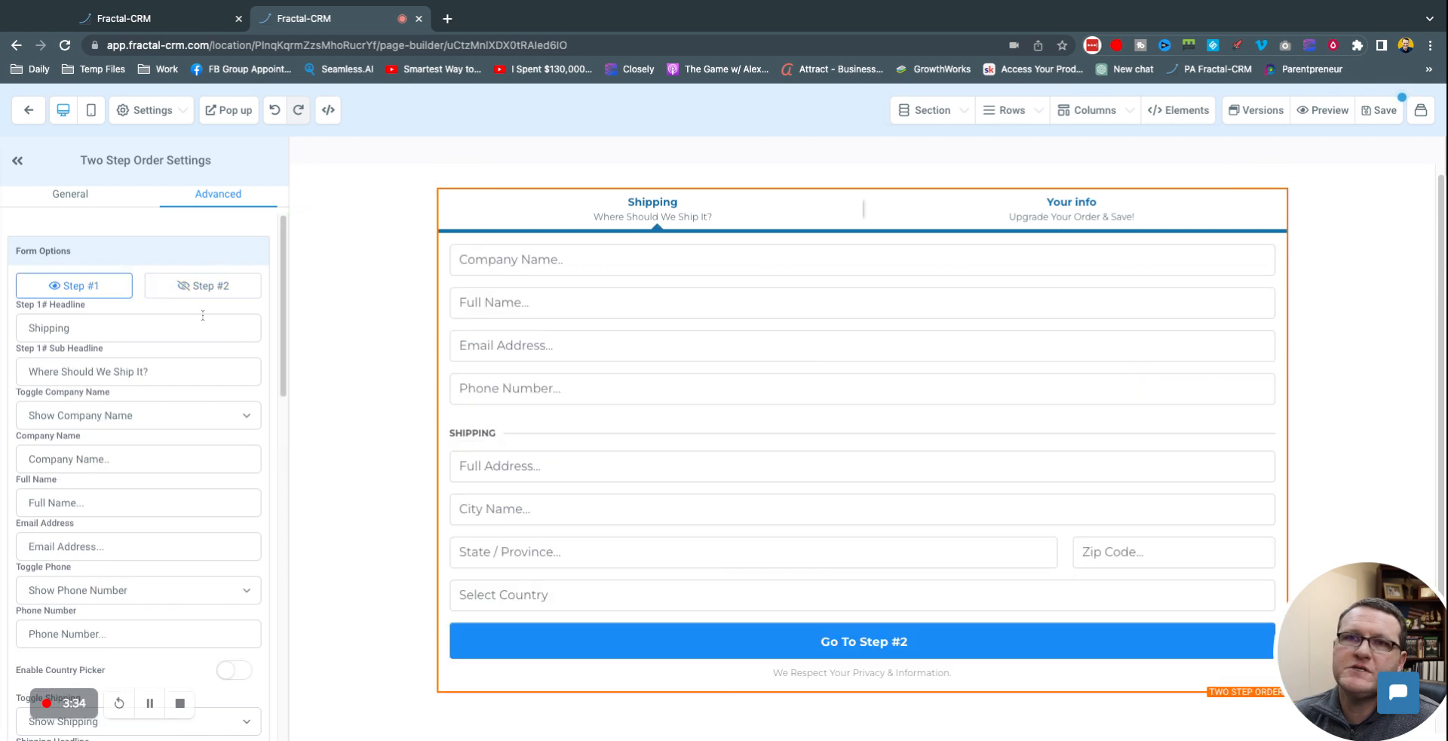
{"action": "double_click", "coordinate": [123, 324]}
{"action": "type", "text": "C"}
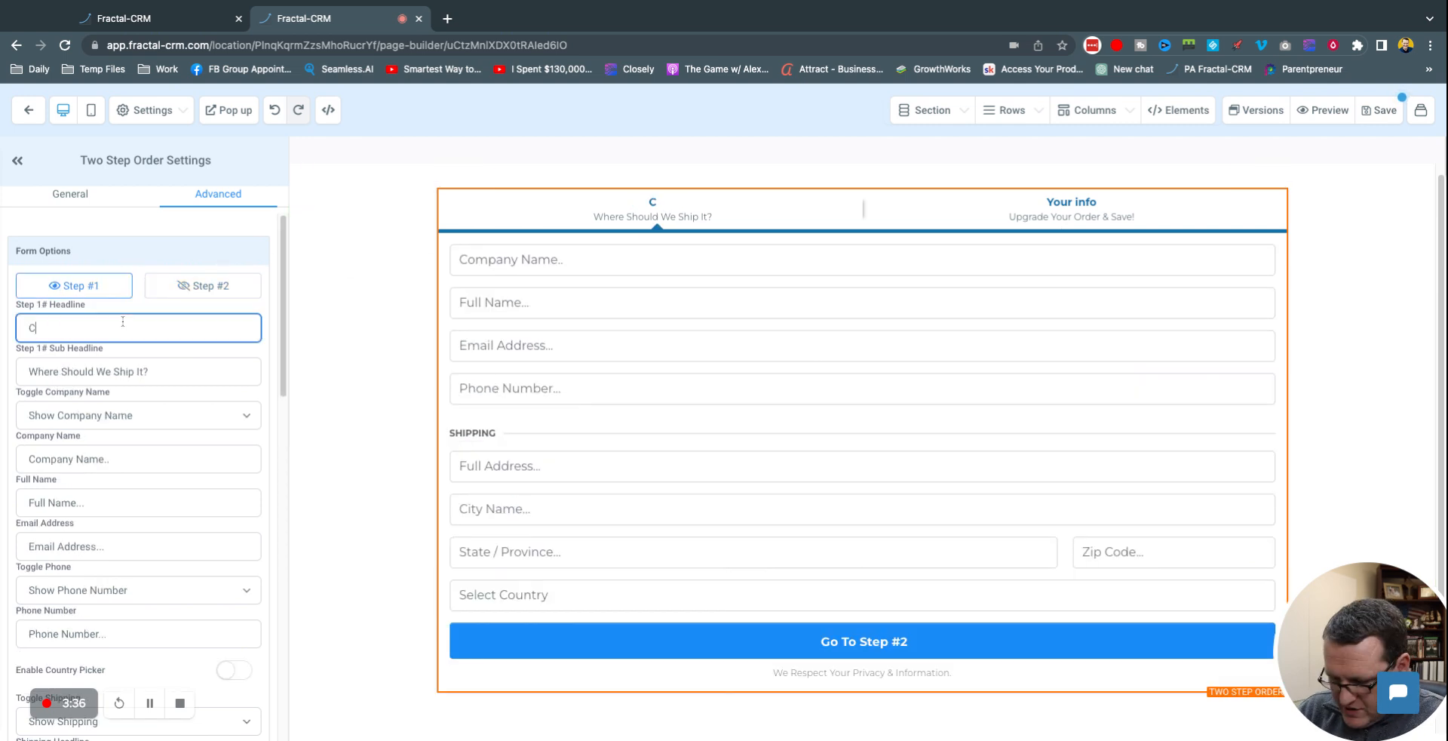
{"action": "type", "text": "ontact Info"}
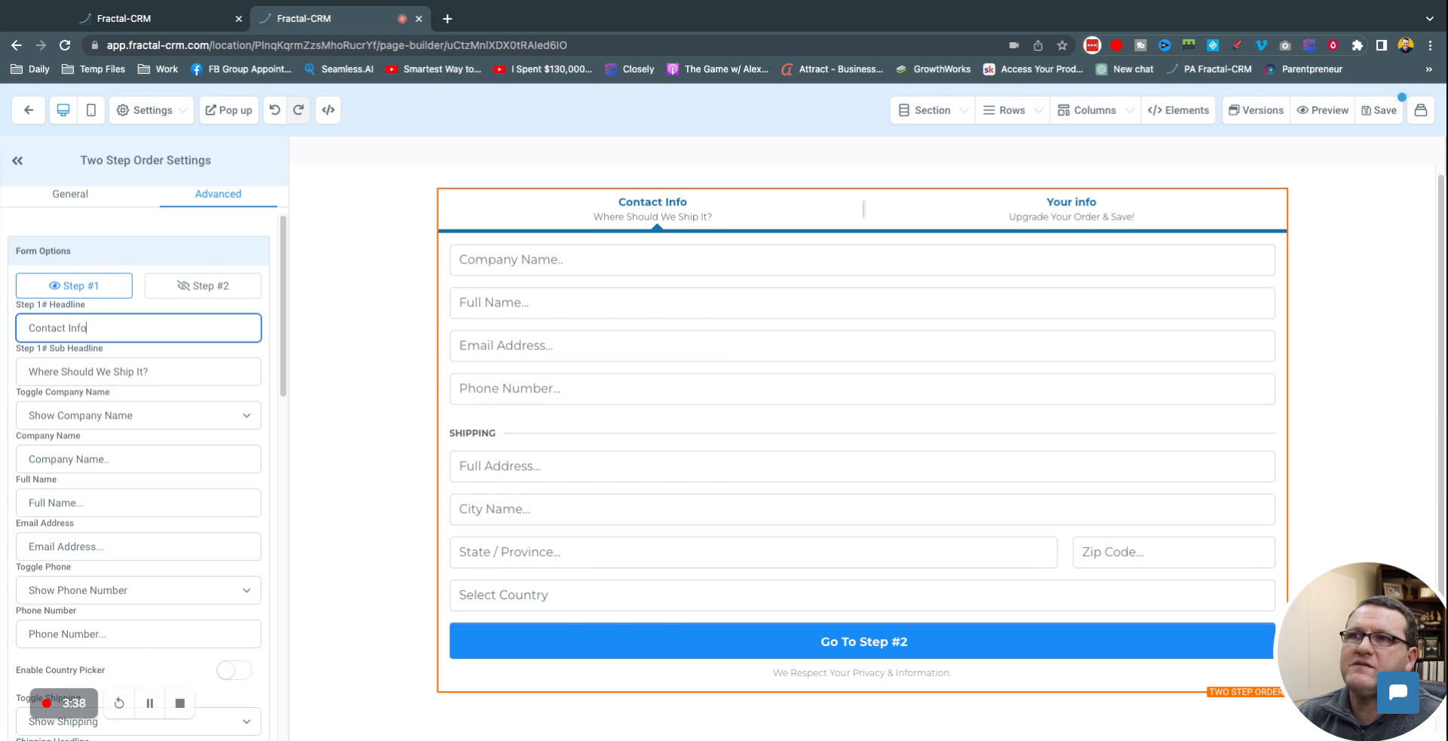
{"action": "key", "text": "Tab"}
{"action": "key", "text": "BackSpace"}
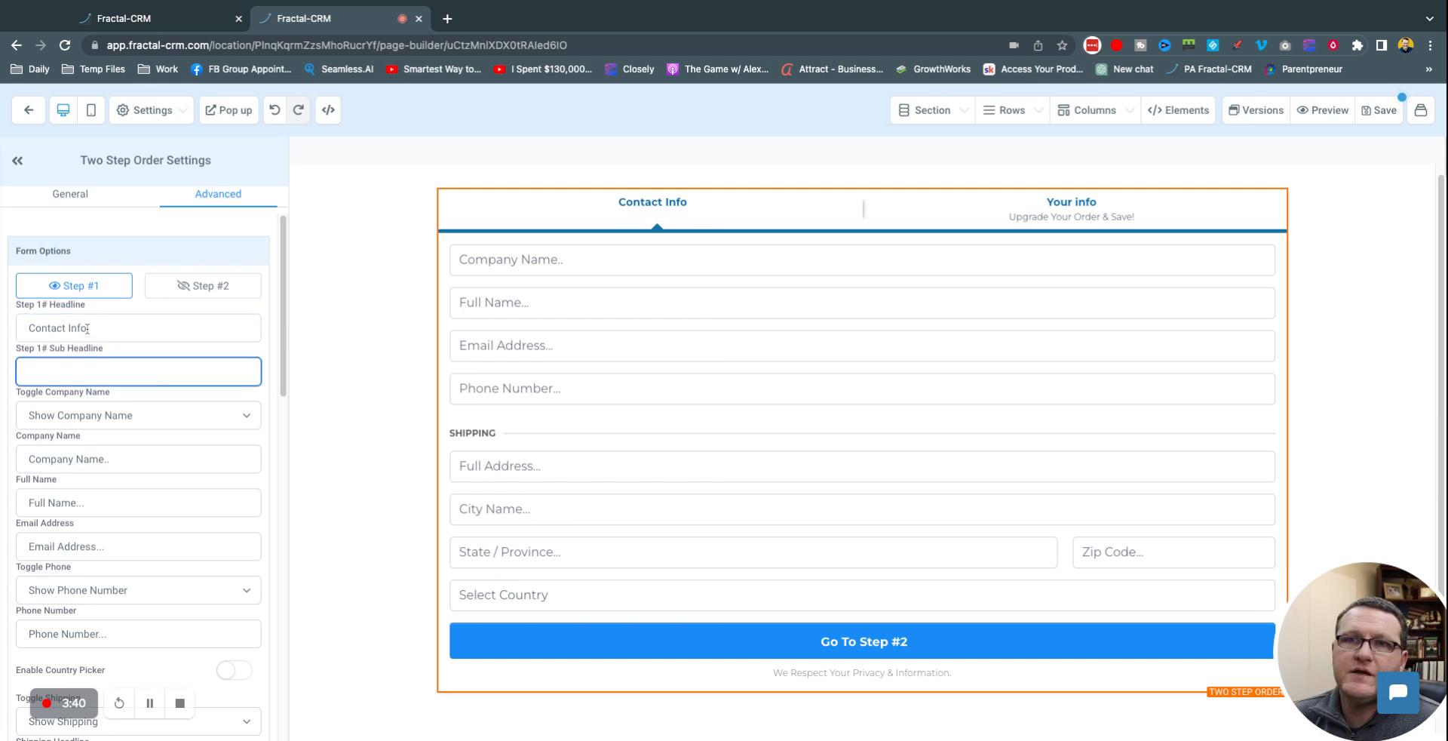
Step: Hide the Company Name field on the form
{"action": "left_click", "coordinate": [82, 420]}
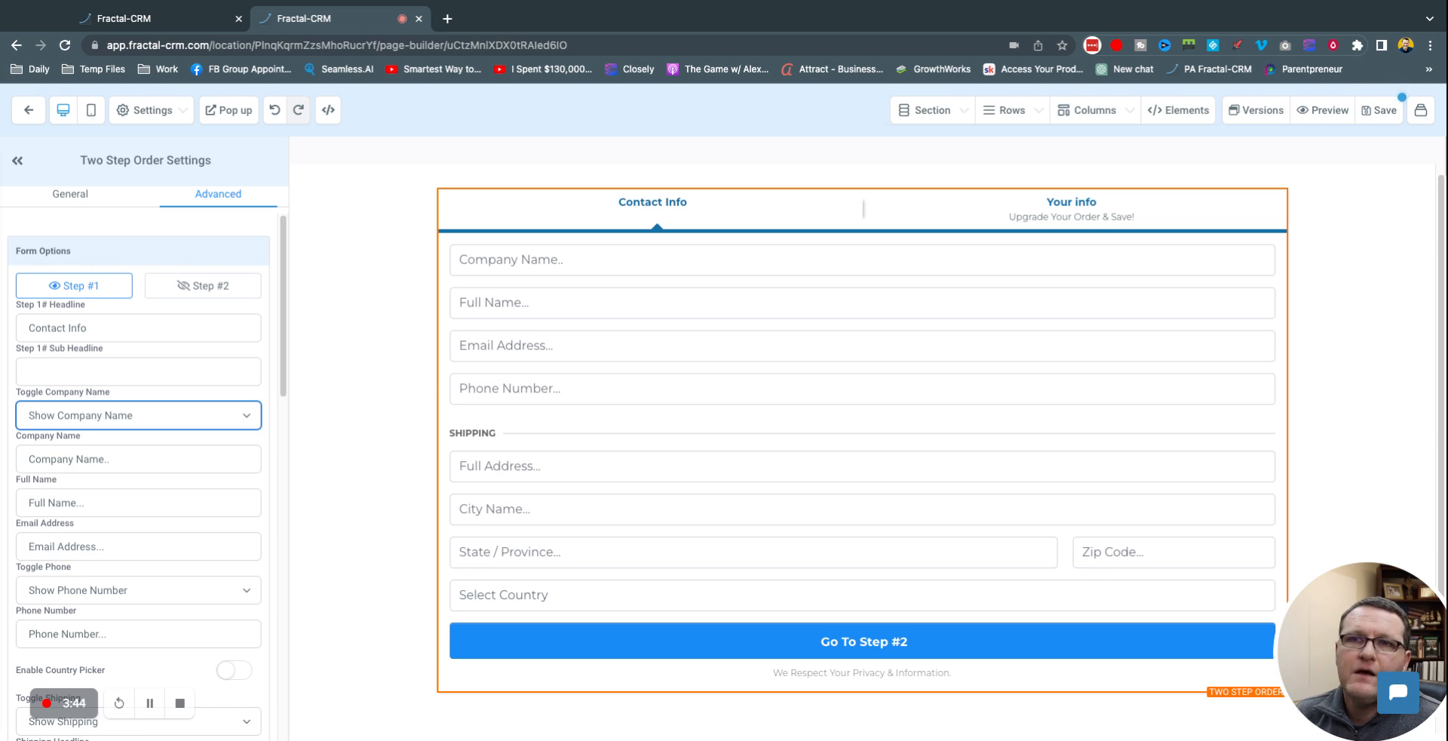
{"action": "left_click", "coordinate": [145, 435]}
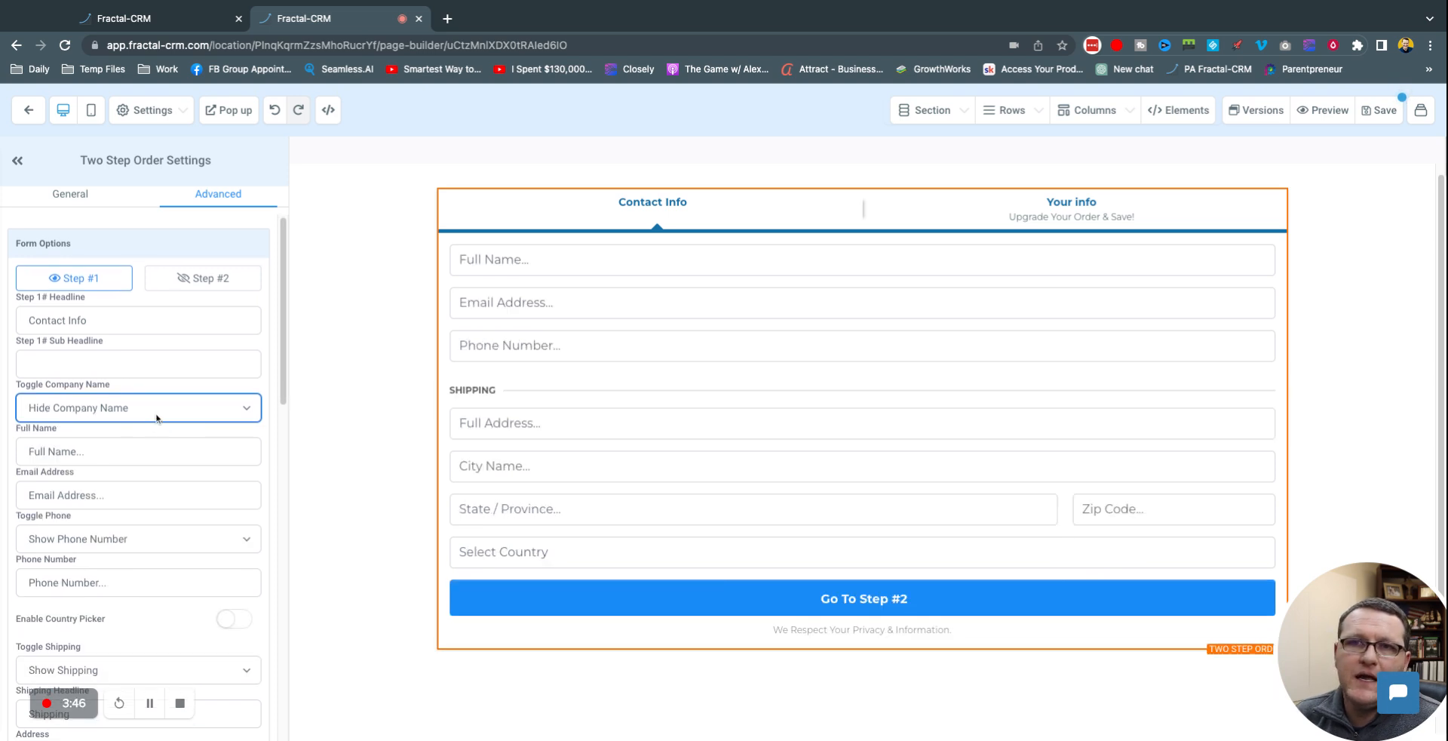
{"action": "scroll", "coordinate": [112, 434], "scroll_direction": "down", "scroll_amount": 1}
{"action": "scroll", "coordinate": [132, 496], "scroll_direction": "down", "scroll_amount": 1}
Step: Set the phone field to Show Phone Number, leaving the country picker off
{"action": "left_click", "coordinate": [139, 494]}
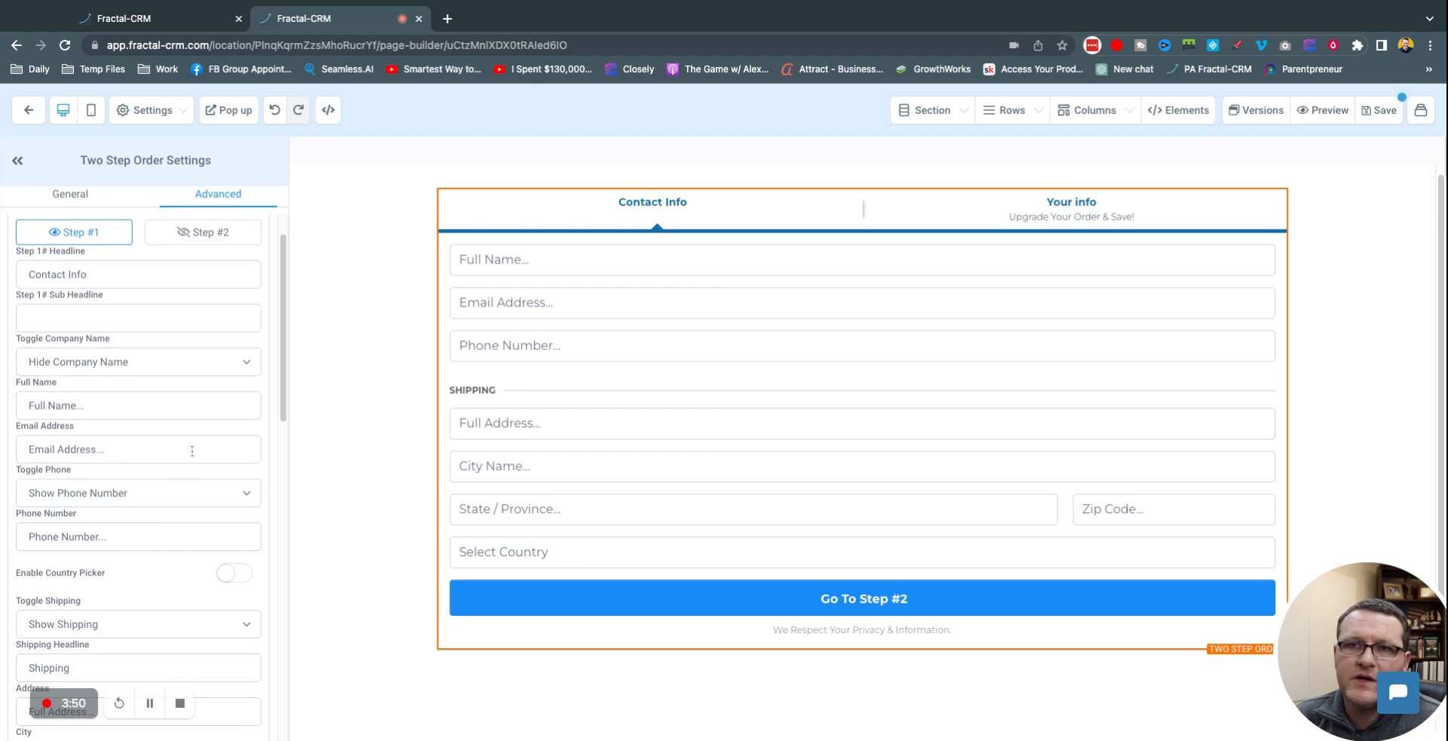
{"action": "scroll", "coordinate": [178, 475], "scroll_direction": "down", "scroll_amount": 5}
{"action": "left_click", "coordinate": [138, 416]}
{"action": "left_click", "coordinate": [149, 367]}
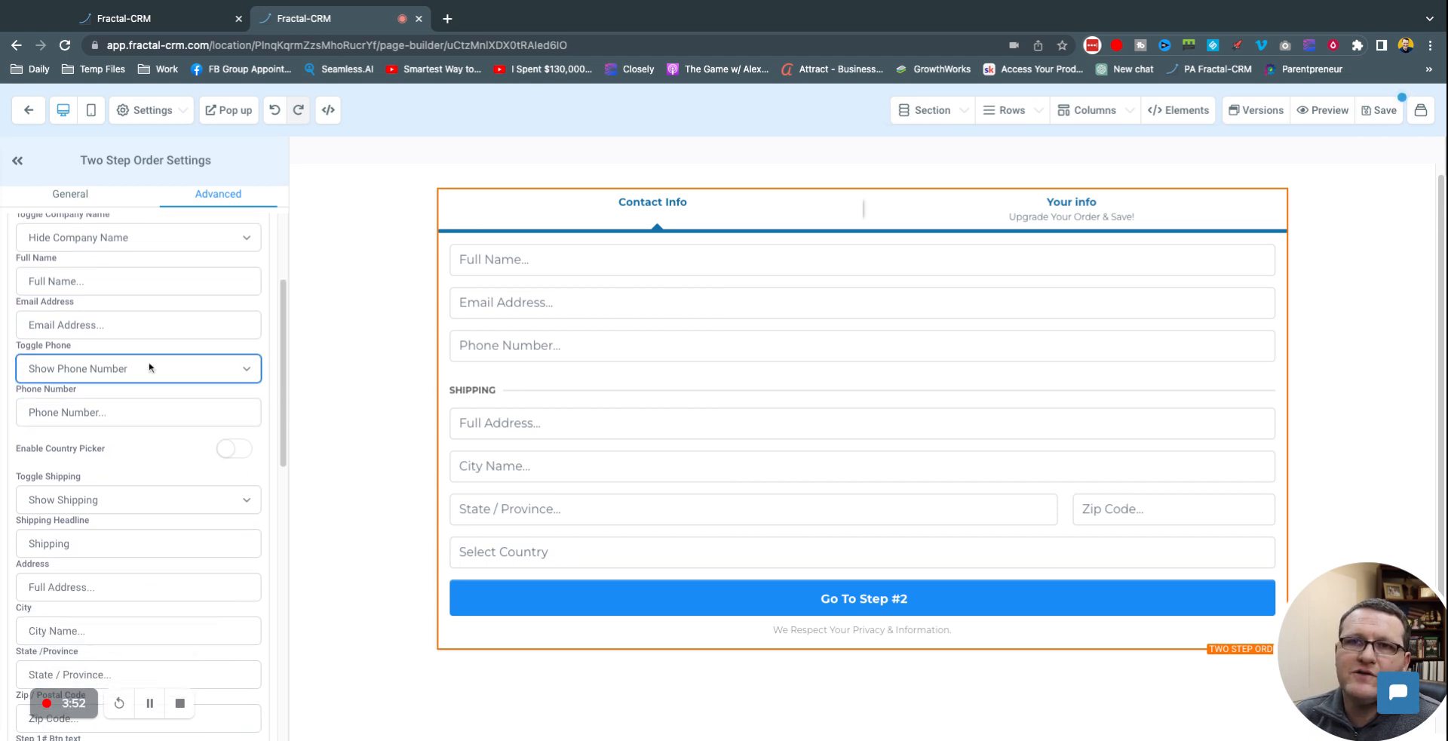
{"action": "left_click", "coordinate": [117, 378]}
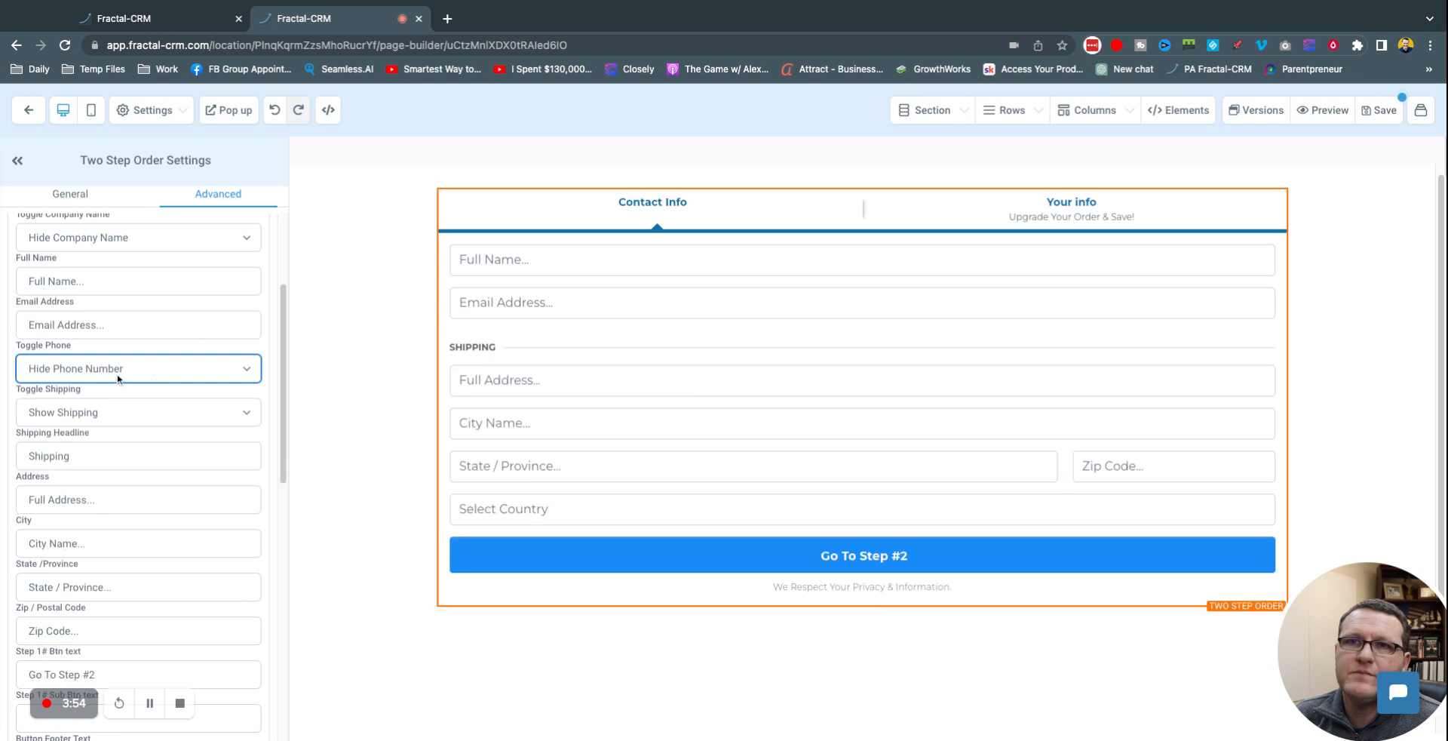
{"action": "left_click", "coordinate": [154, 366]}
{"action": "left_click", "coordinate": [118, 455]}
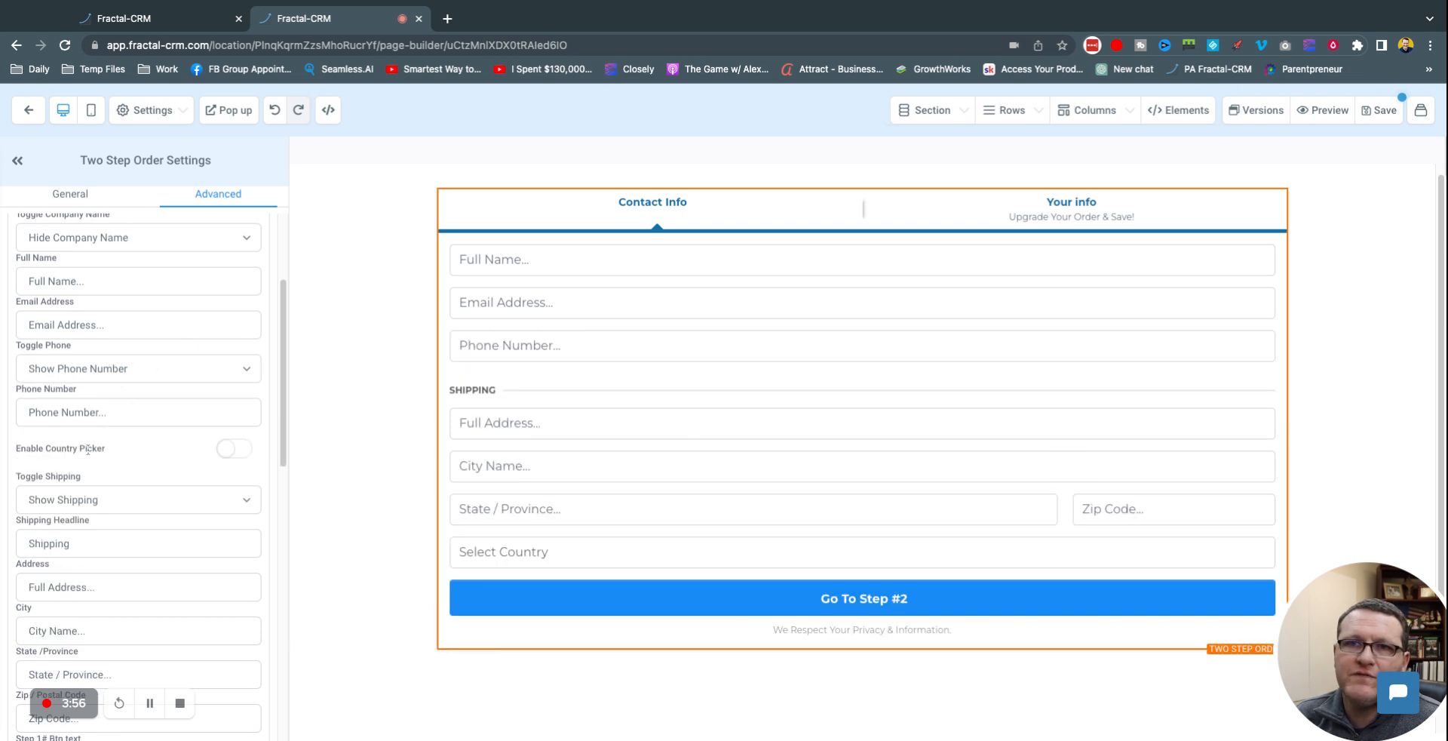
{"action": "left_click", "coordinate": [233, 451]}
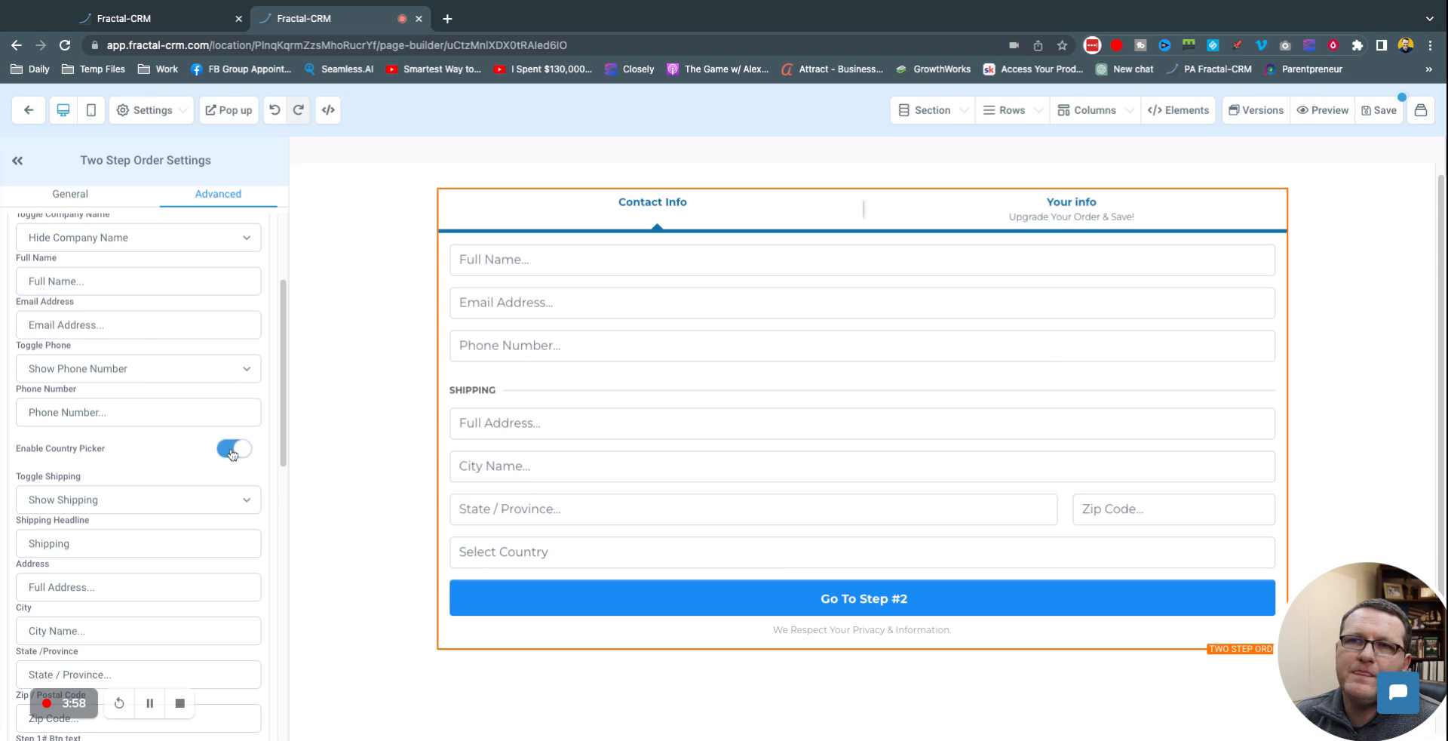
{"action": "left_click", "coordinate": [232, 450]}
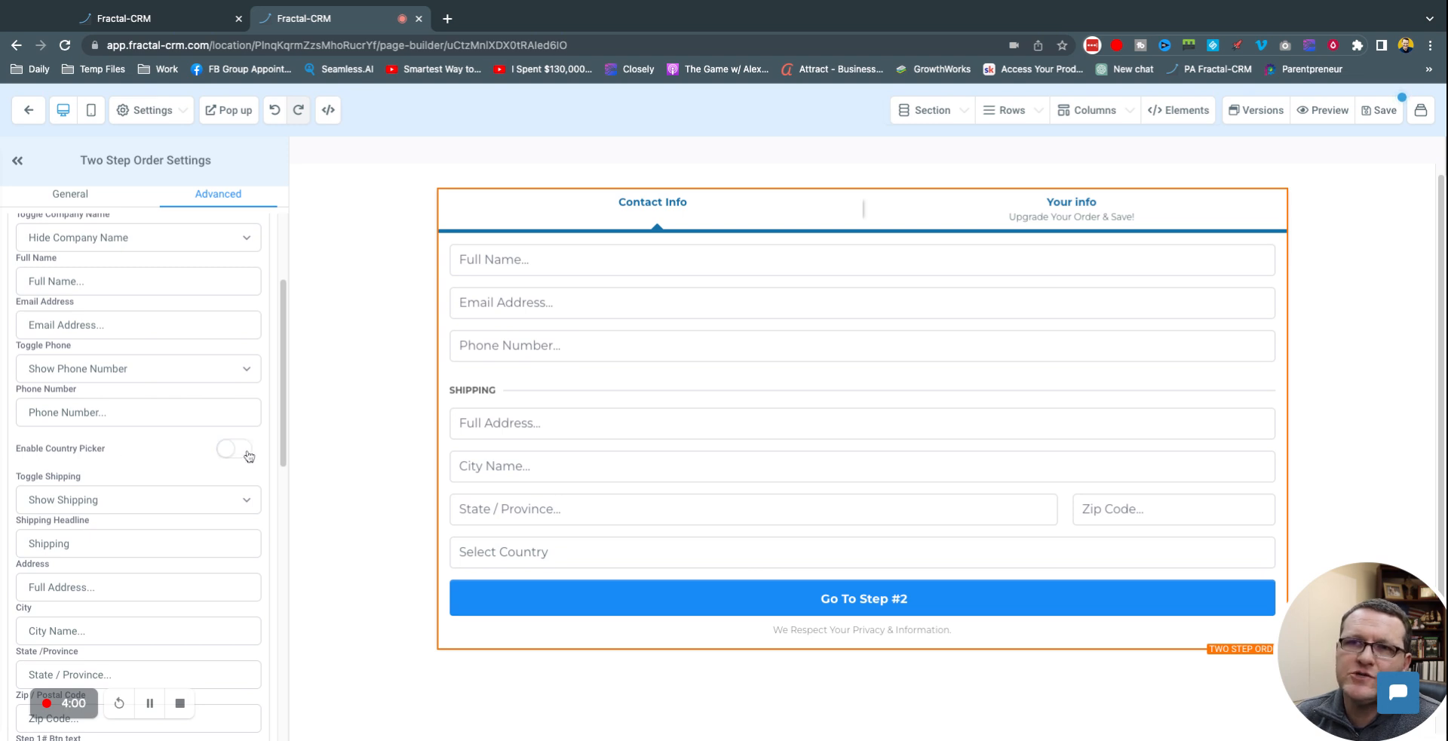
Step: Set Toggle Shipping to Hide Shipping so no shipping fields appear
{"action": "scroll", "coordinate": [221, 443], "scroll_direction": "down", "scroll_amount": 1}
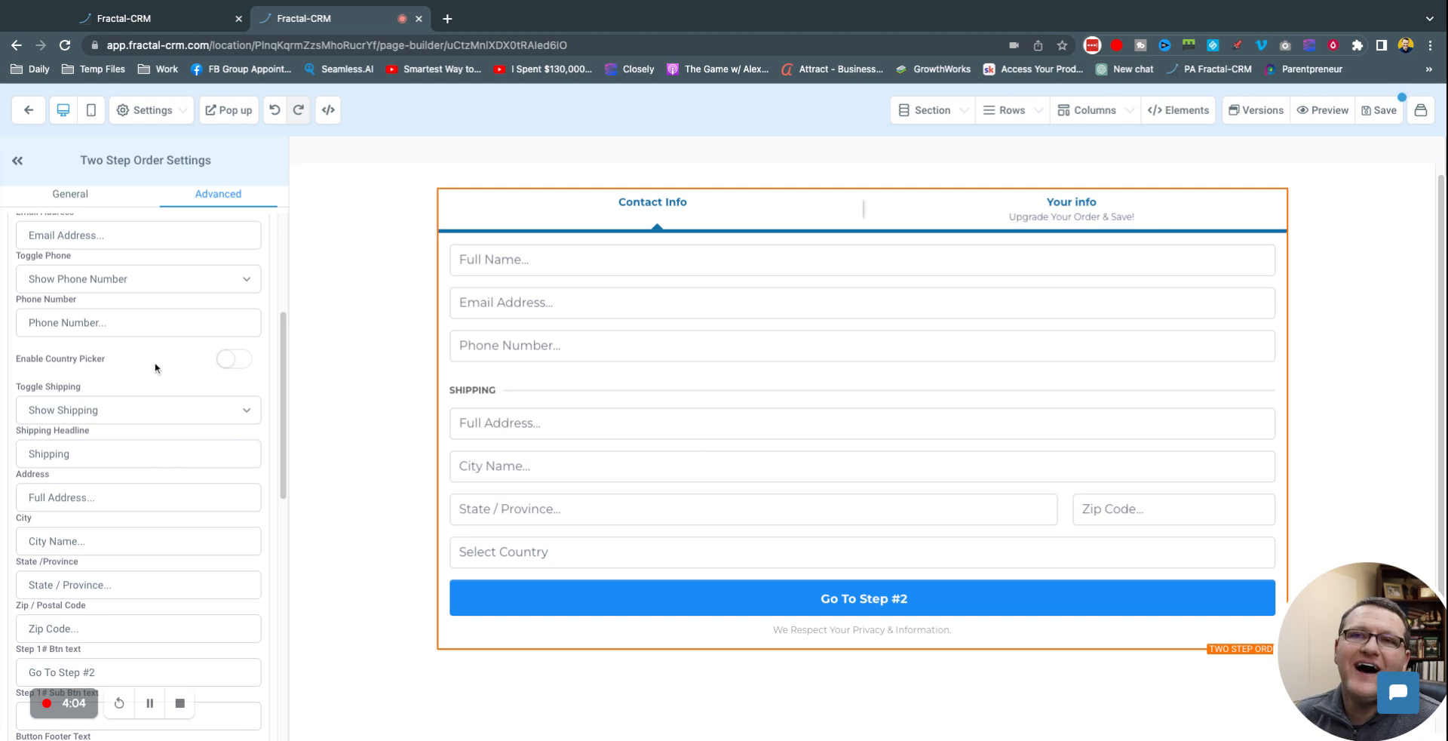
{"action": "scroll", "coordinate": [124, 364], "scroll_direction": "down", "scroll_amount": 1}
{"action": "left_click", "coordinate": [201, 397]}
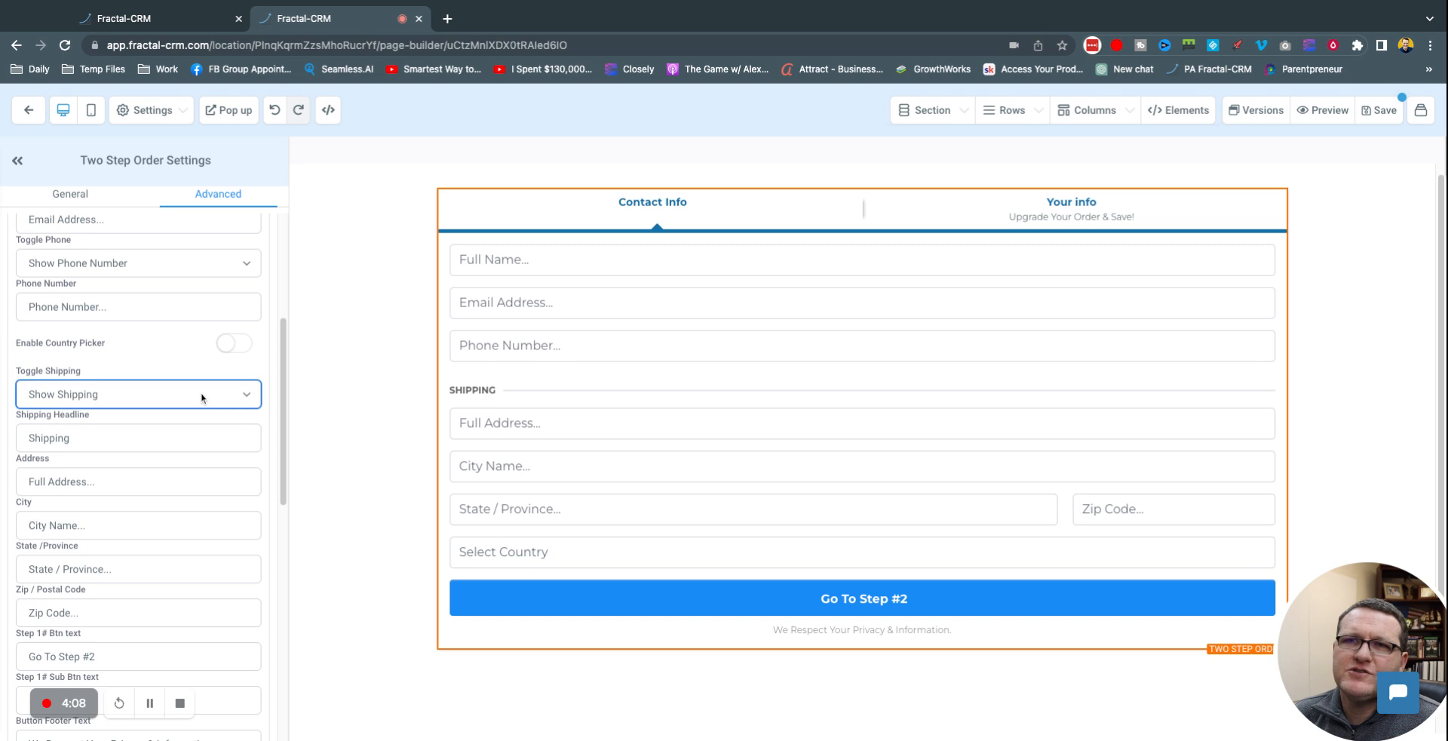
{"action": "left_click", "coordinate": [201, 391]}
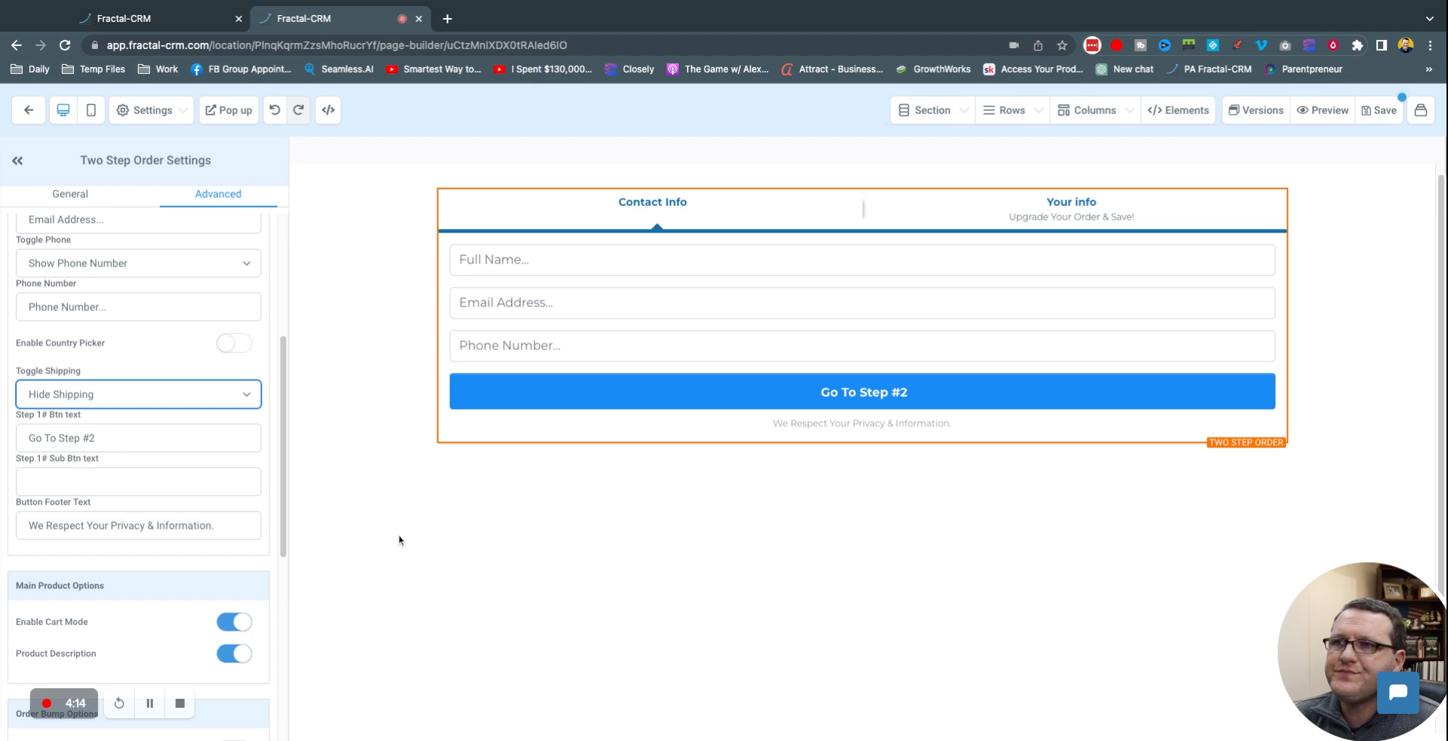
{"action": "scroll", "coordinate": [167, 530], "scroll_direction": "down", "scroll_amount": 5}
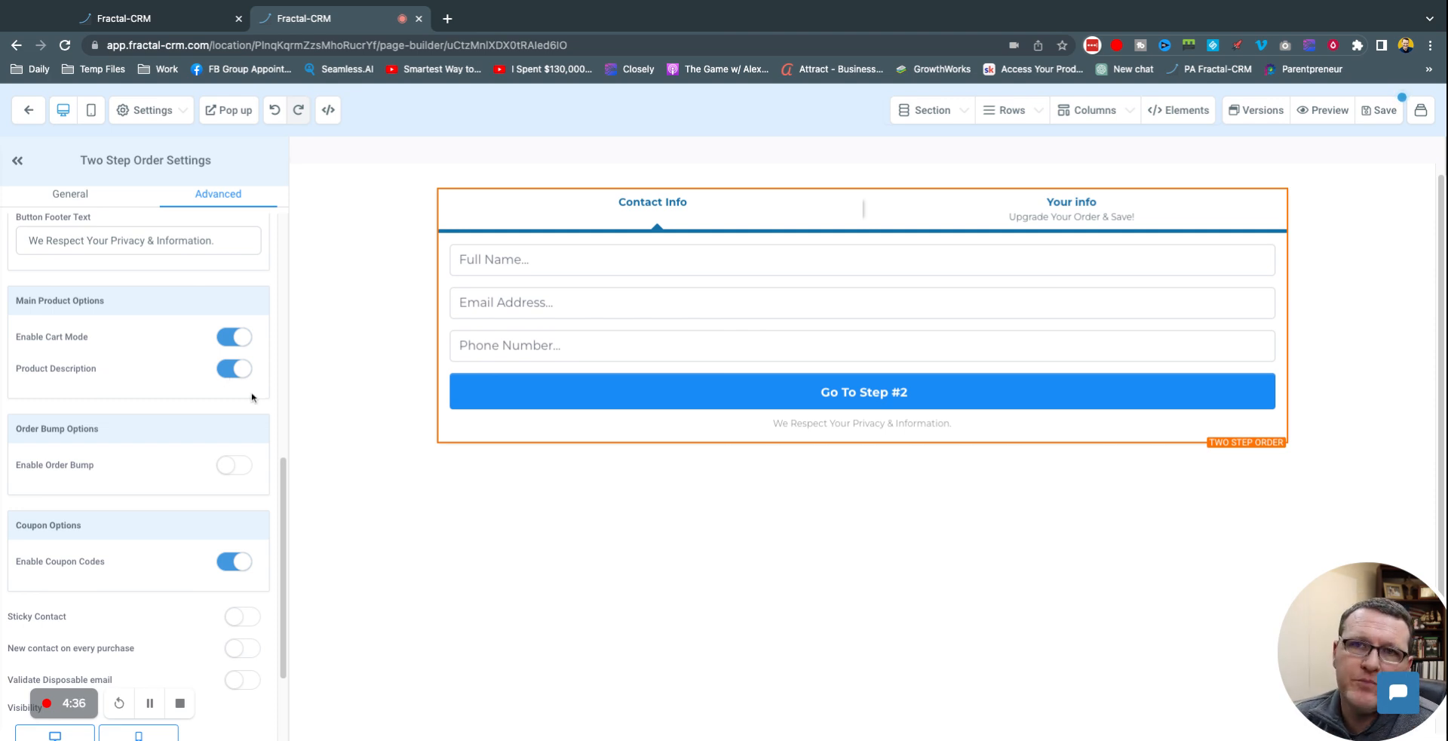
Step: Switch off Enable Cart Mode and Product Description
{"action": "left_click", "coordinate": [240, 343]}
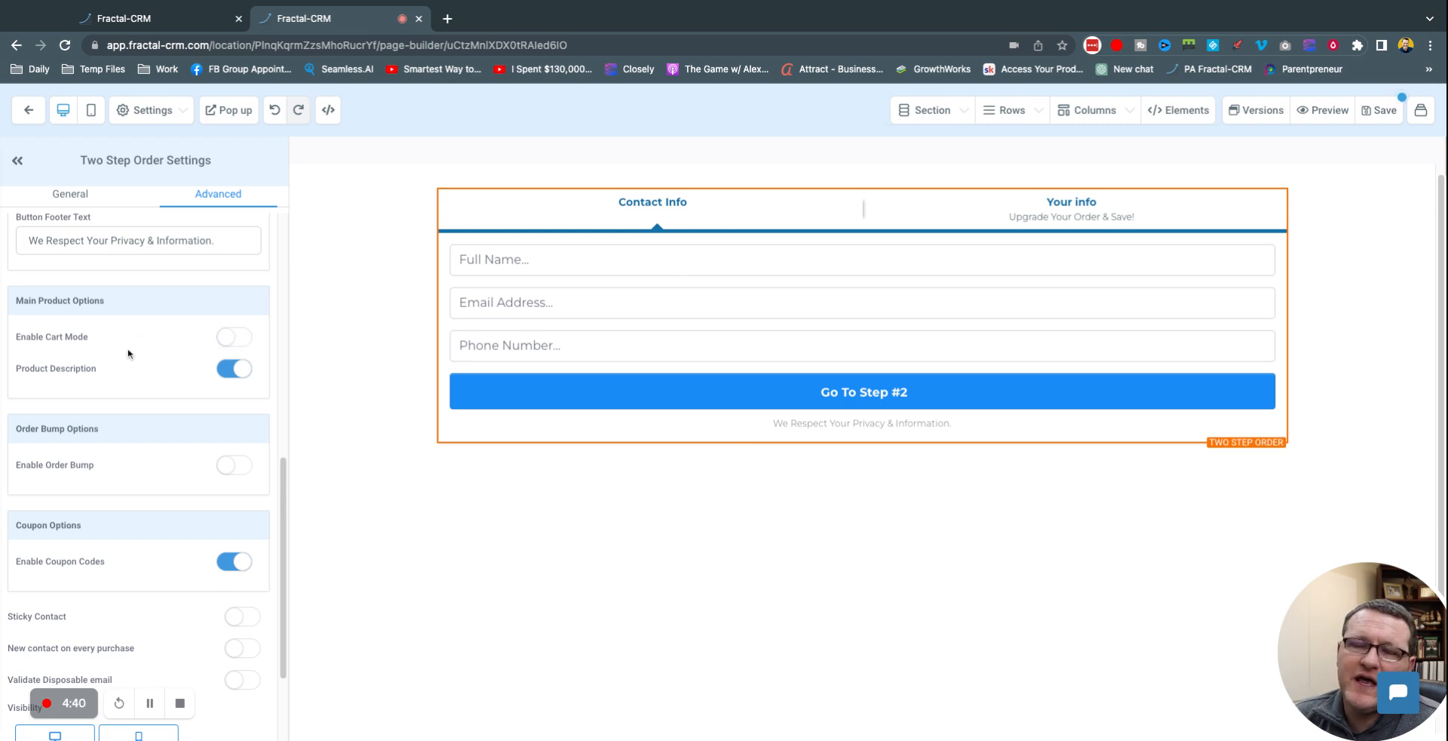
{"action": "left_click", "coordinate": [247, 373]}
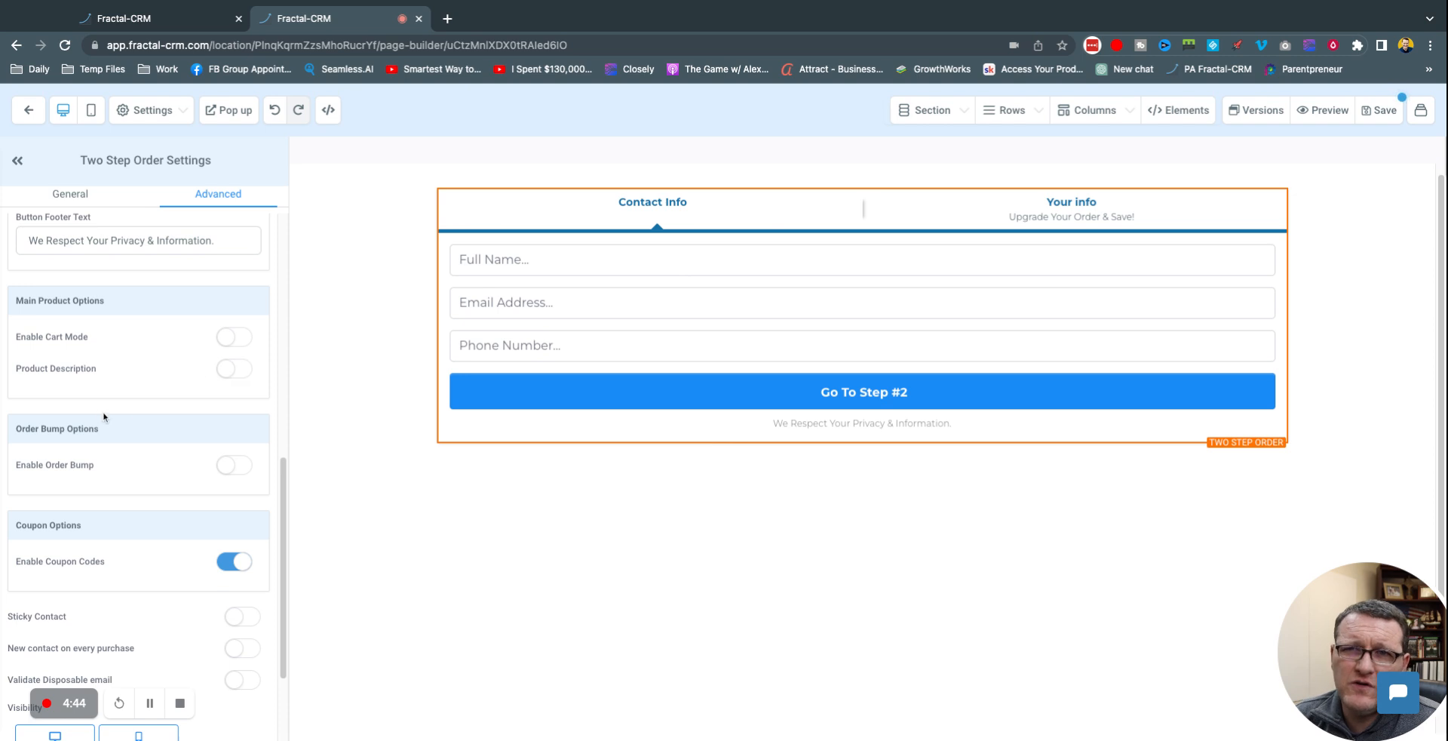
{"action": "scroll", "coordinate": [128, 419], "scroll_direction": "down", "scroll_amount": 3}
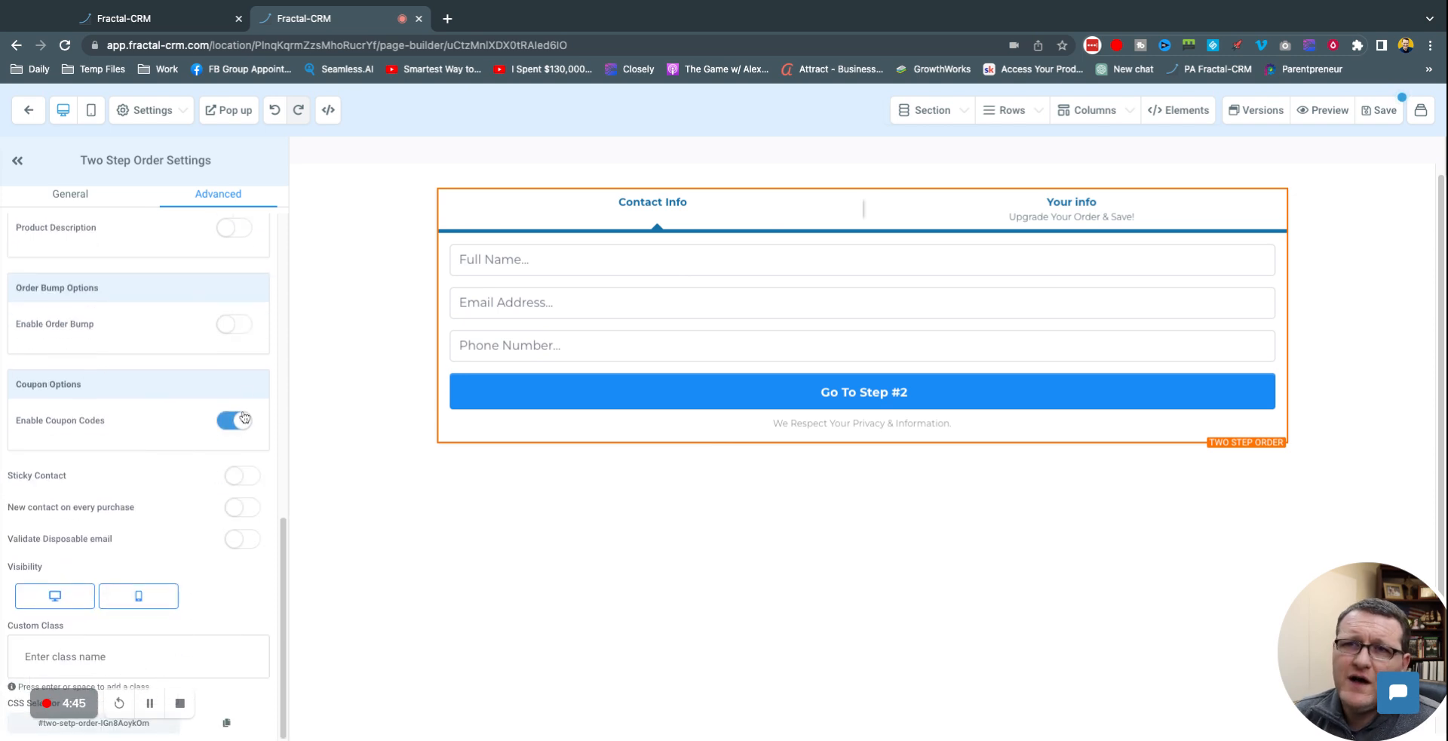
Step: Try enabling Order Bump, find no products to offer, and switch it back off
{"action": "left_click", "coordinate": [225, 331]}
{"action": "left_click", "coordinate": [160, 363]}
{"action": "left_click", "coordinate": [167, 374]}
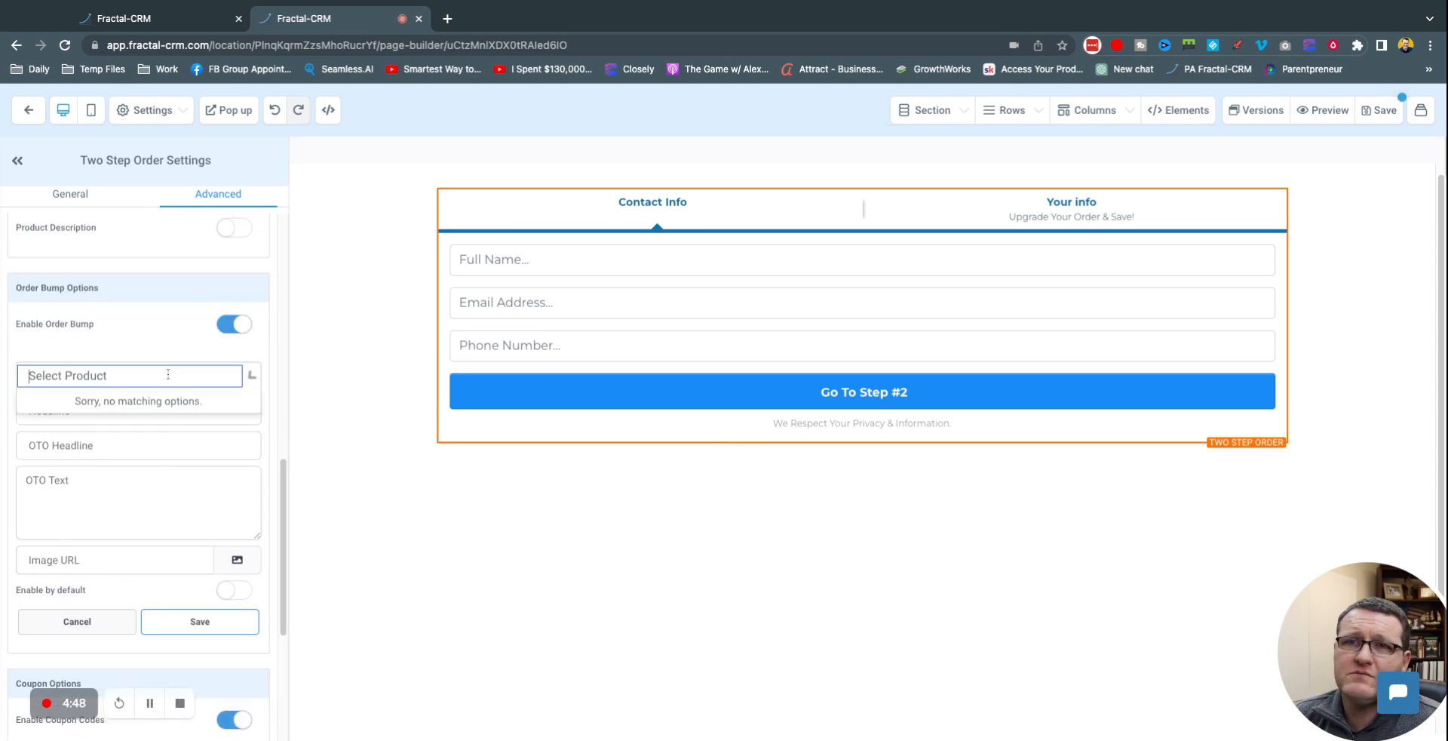
{"action": "left_click", "coordinate": [136, 348]}
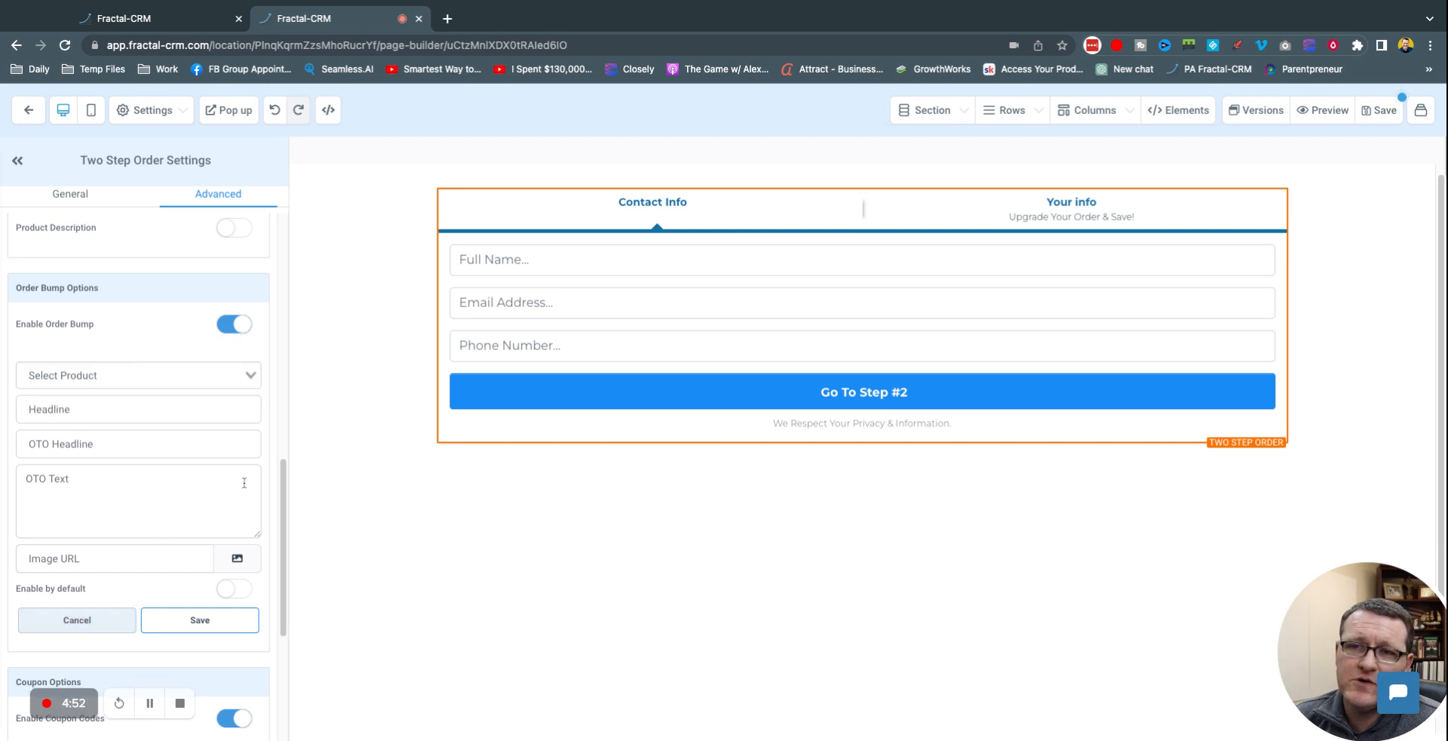
{"action": "left_click", "coordinate": [151, 375]}
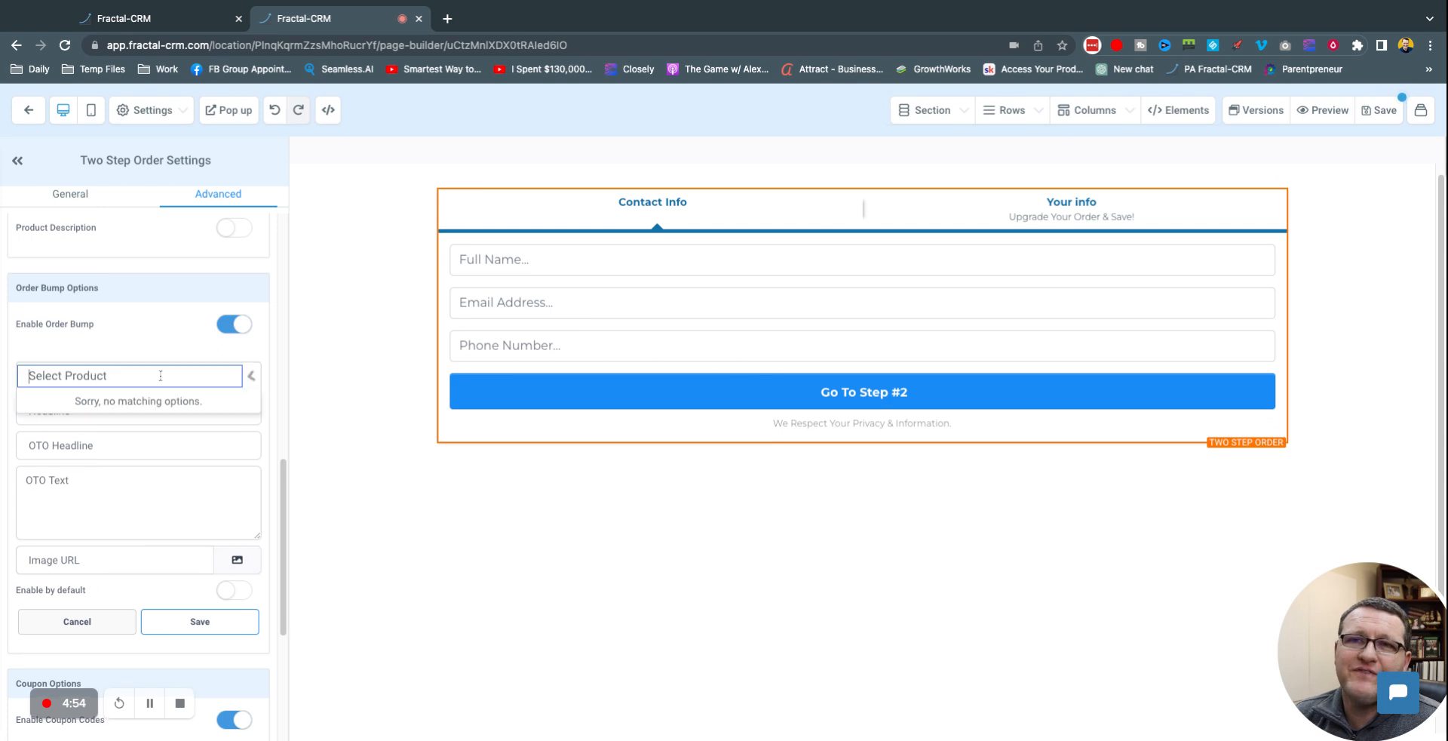
{"action": "left_click", "coordinate": [160, 343]}
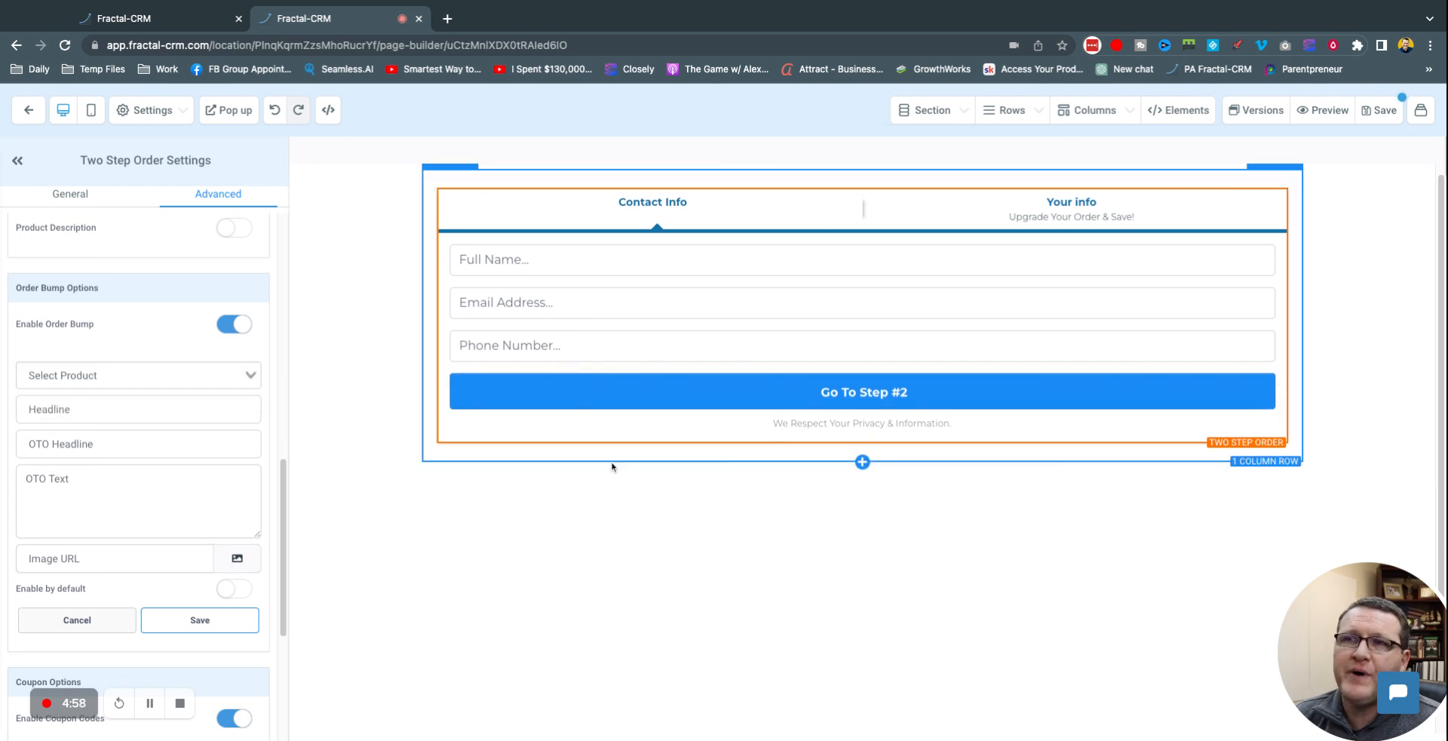
{"action": "left_click", "coordinate": [233, 325]}
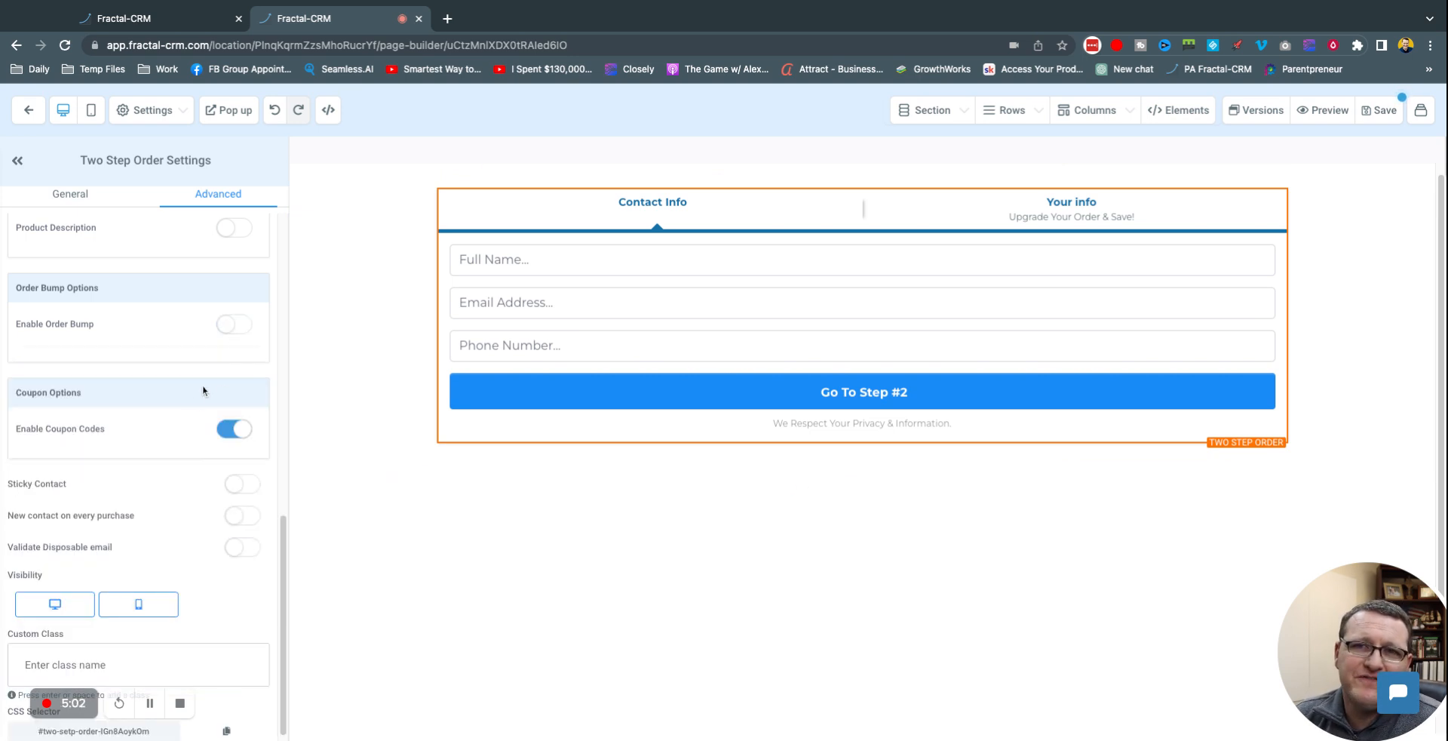
Step: Disable coupon codes and leave Validate Disposable email off after toggling it
{"action": "left_click", "coordinate": [229, 435]}
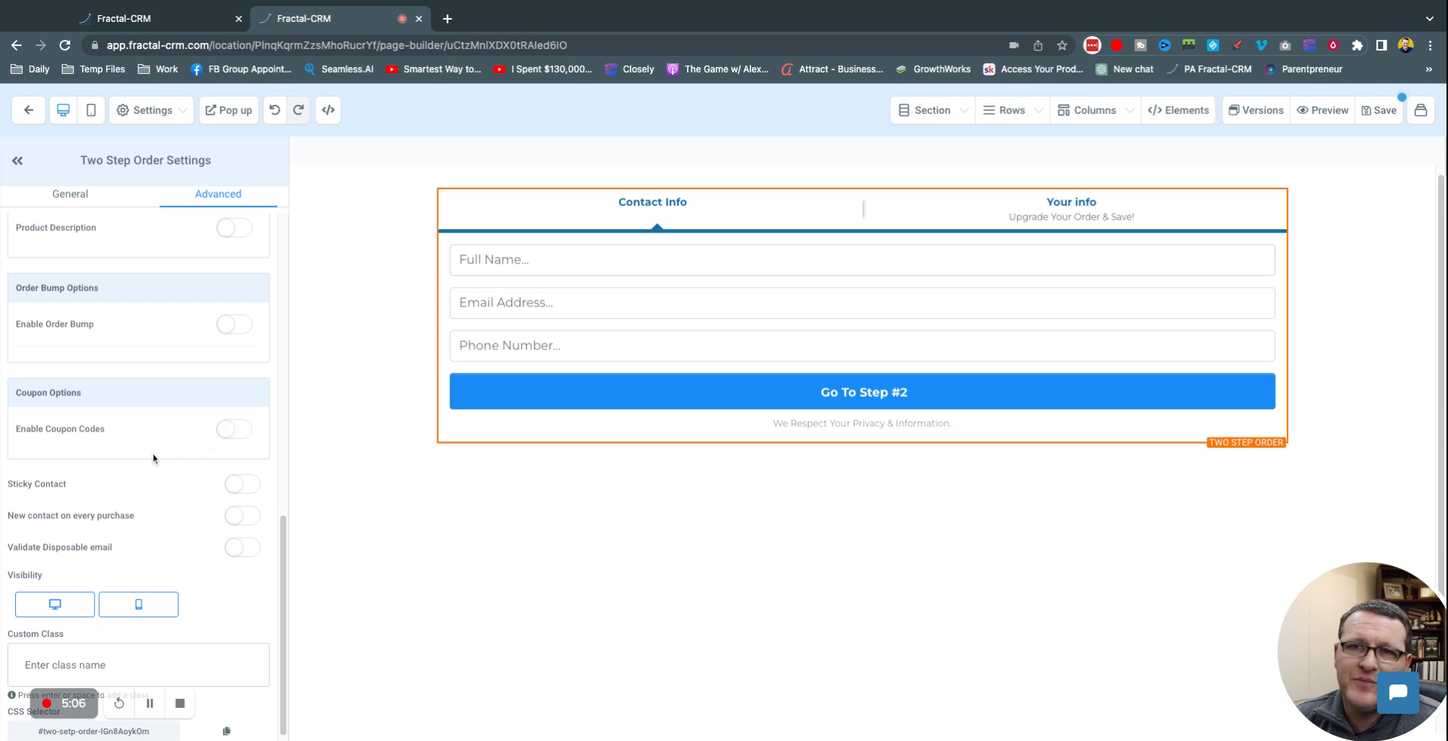
{"action": "scroll", "coordinate": [121, 490], "scroll_direction": "down", "scroll_amount": 1}
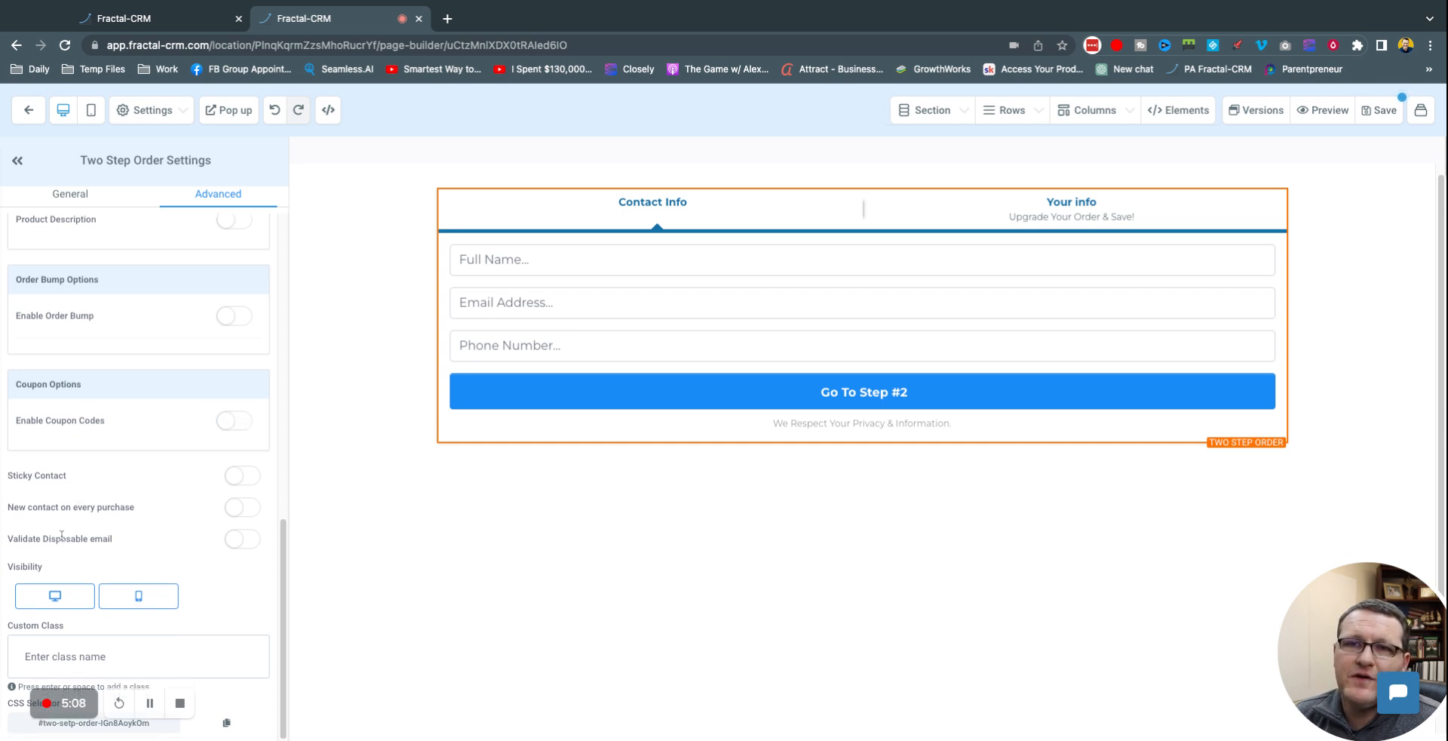
{"action": "left_click_drag", "start_coordinate": [38, 543], "coordinate": [219, 543]}
{"action": "left_click", "coordinate": [237, 543]}
{"action": "left_click", "coordinate": [242, 543]}
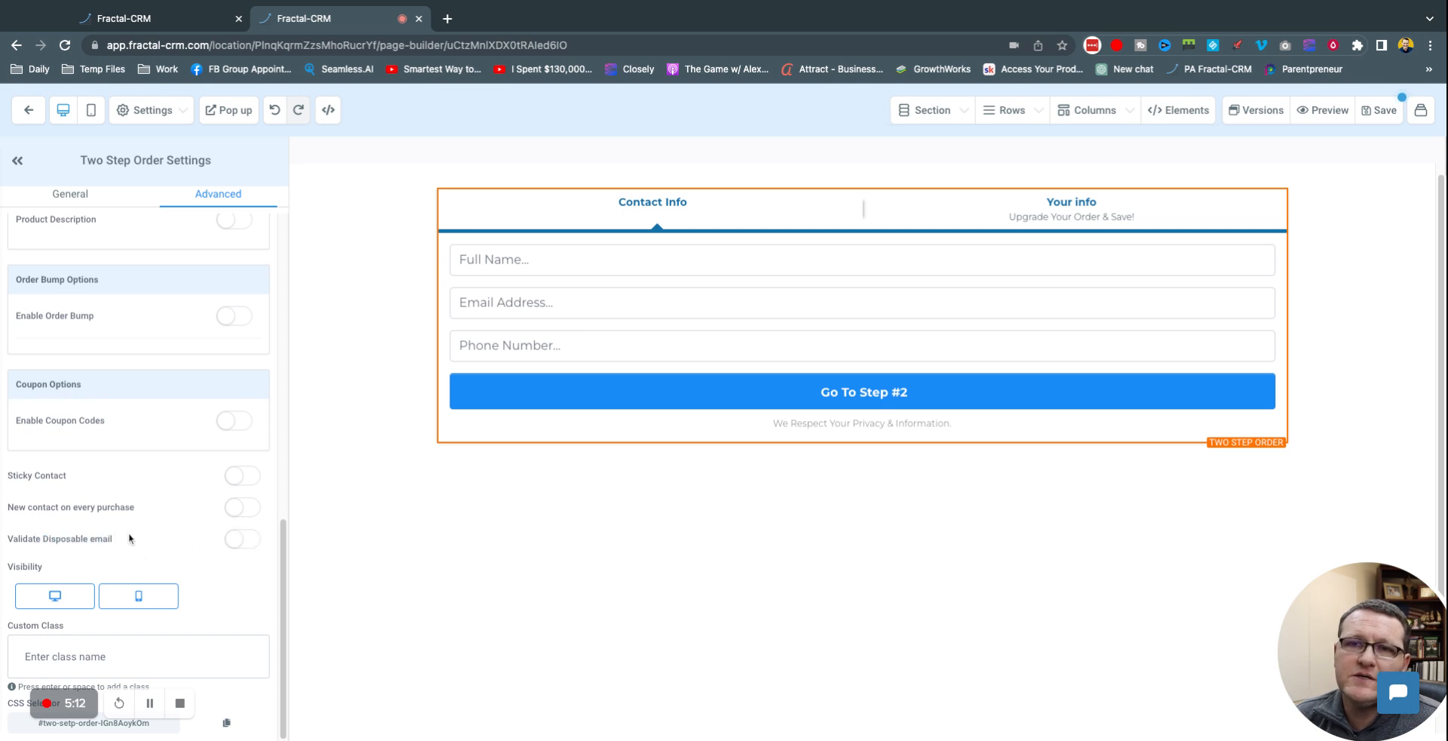
{"action": "scroll", "coordinate": [146, 489], "scroll_direction": "up", "scroll_amount": 10}
Step: Retitle step 2 'Payment Info', clear its sub headline, and change the back link's 'Shipping' to 'Contact'
{"action": "left_click", "coordinate": [214, 291]}
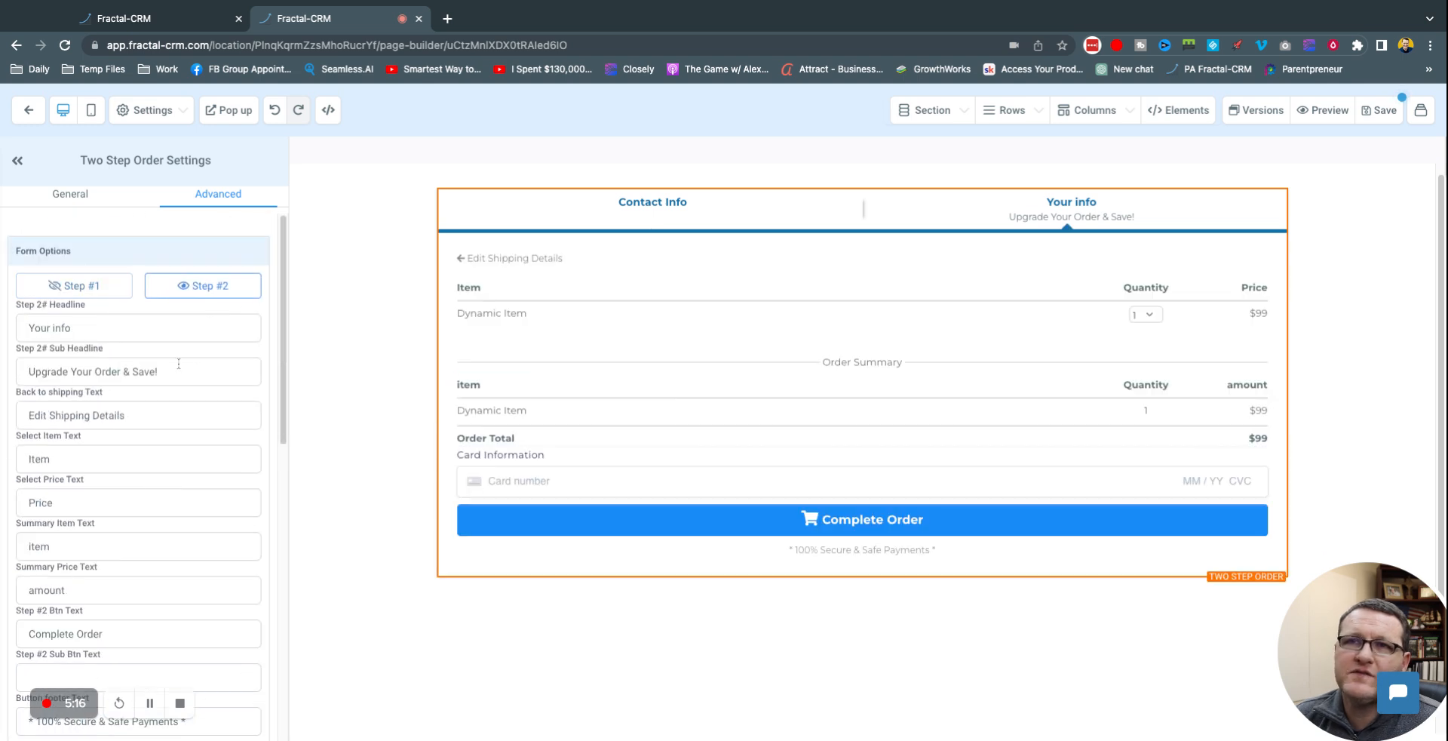
{"action": "triple_click", "coordinate": [127, 329]}
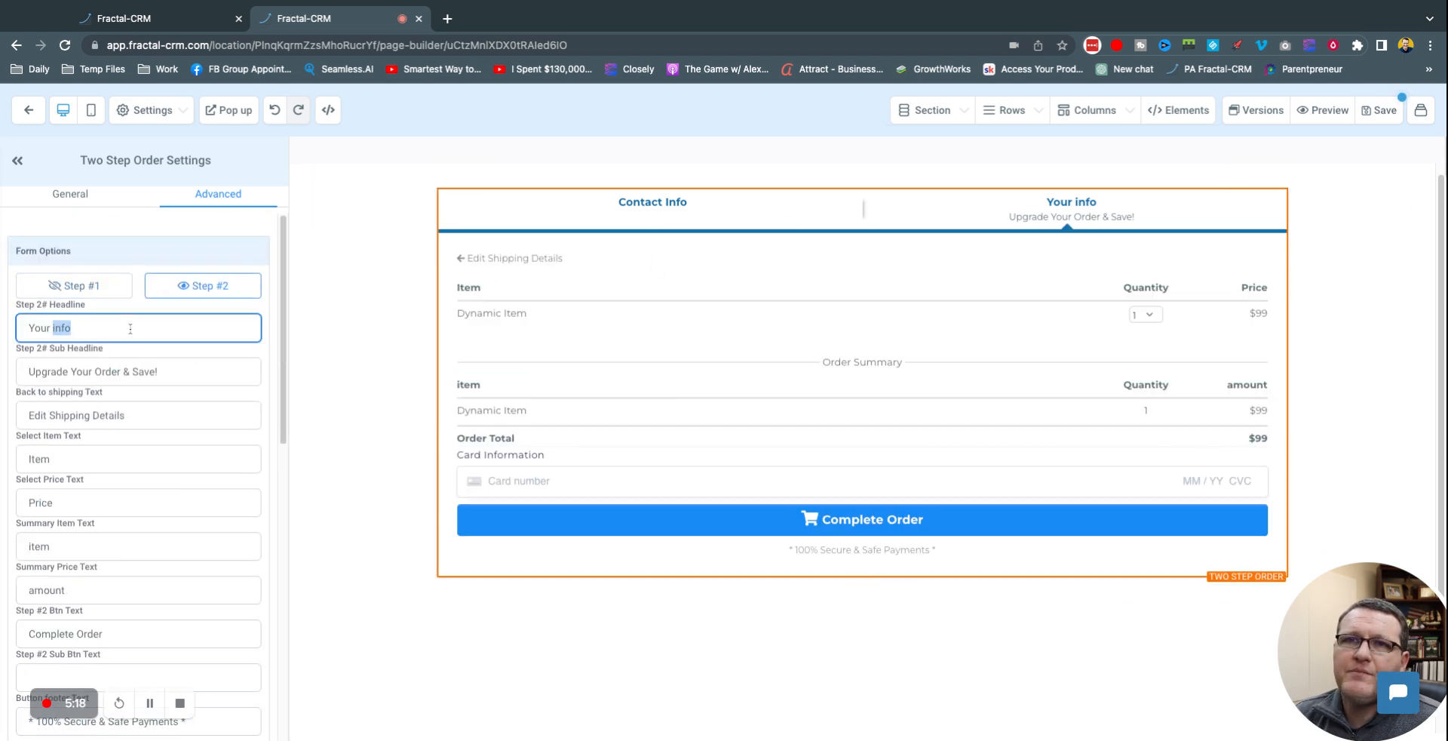
{"action": "type", "text": "Pa"}
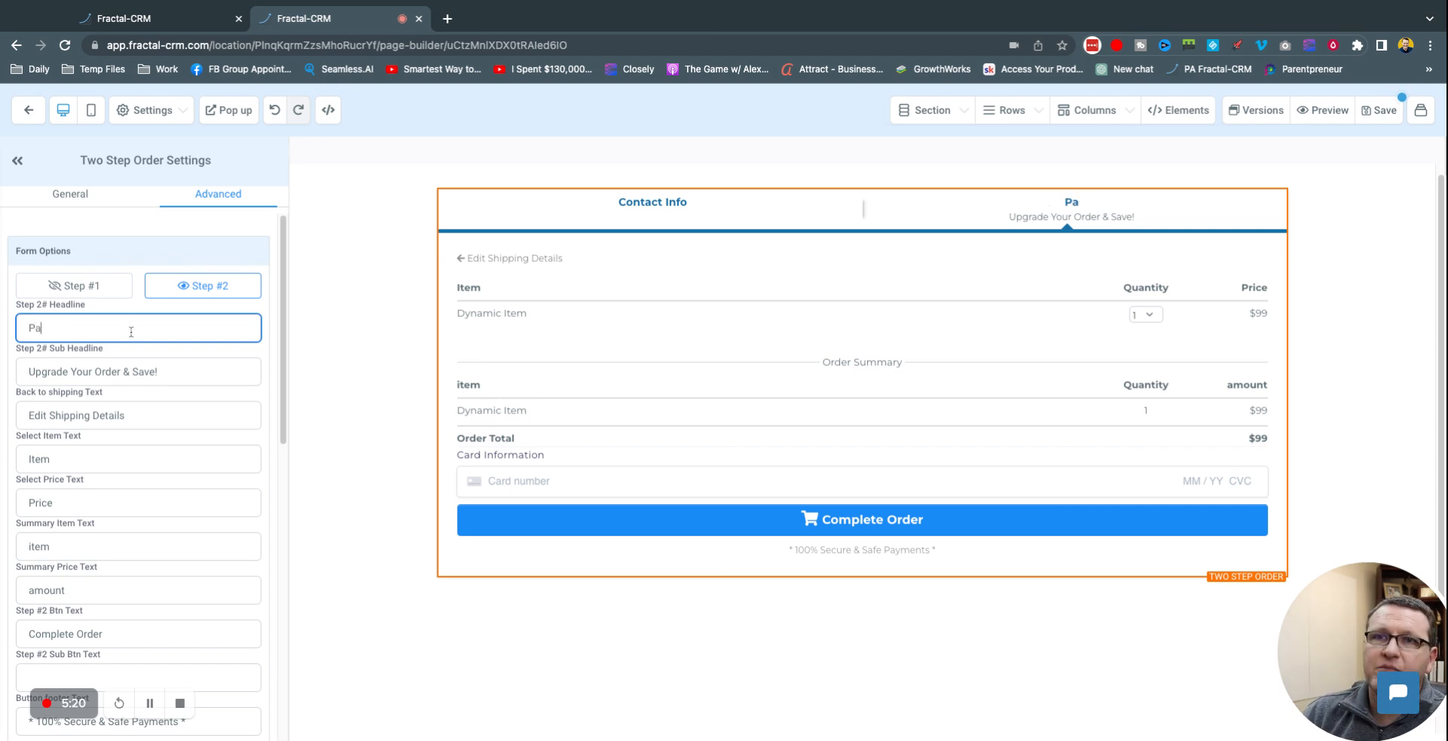
{"action": "type", "text": "yment Info"}
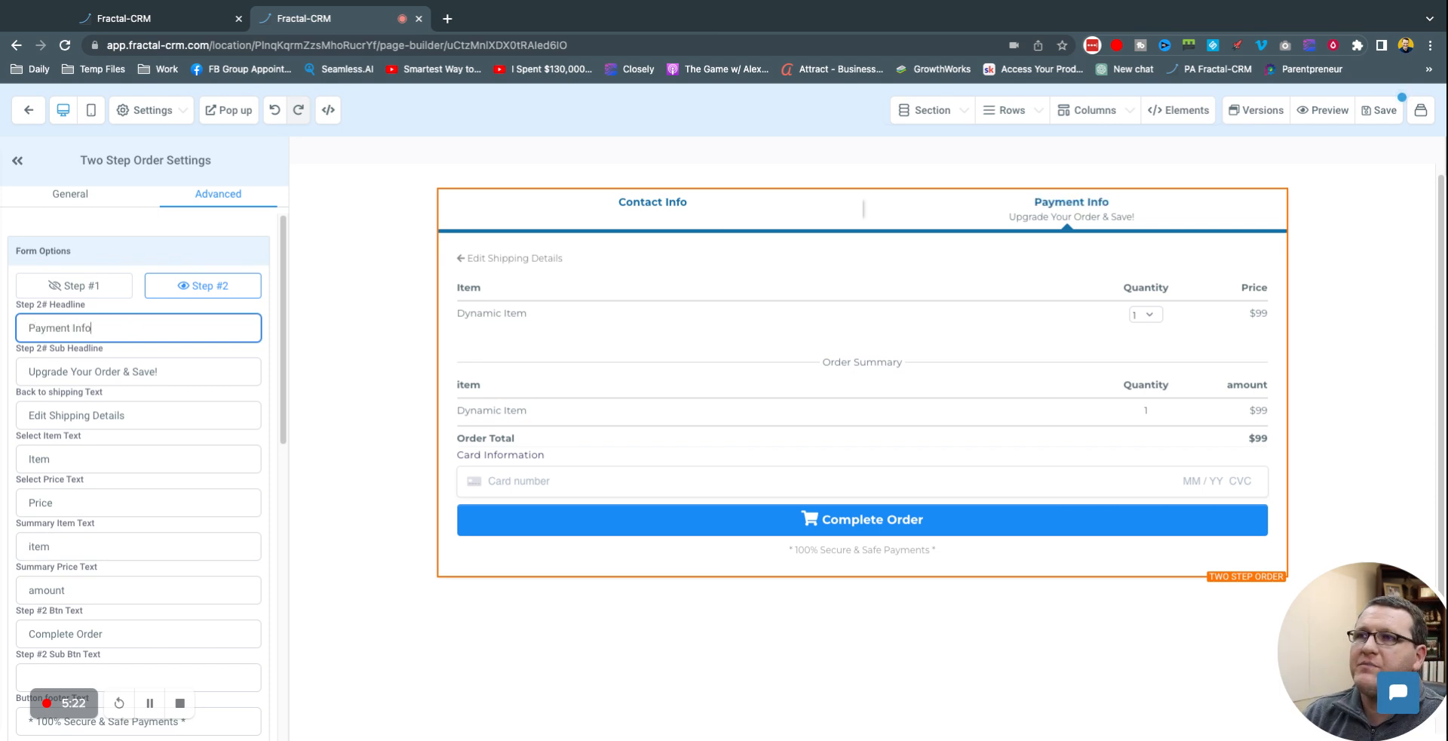
{"action": "key", "text": "Tab"}
{"action": "key", "text": "BackSpace"}
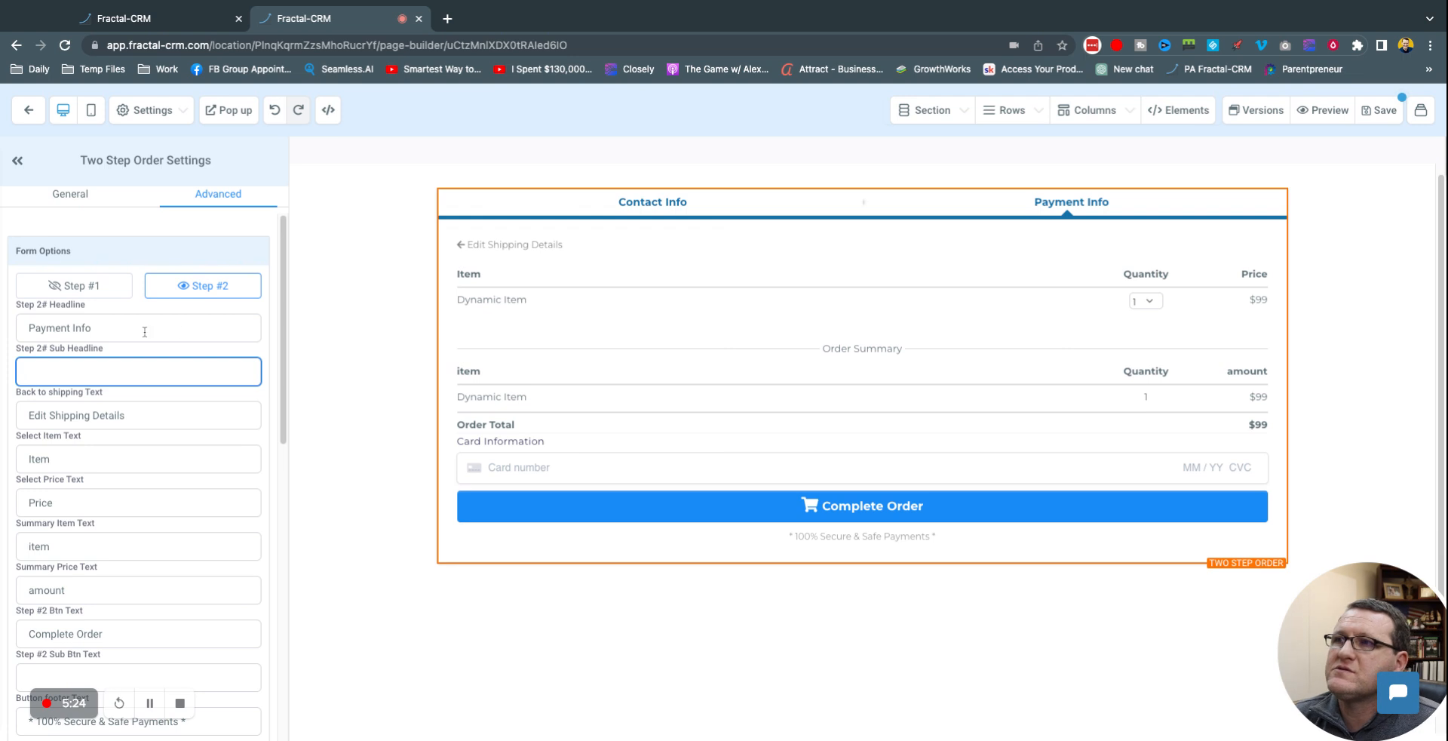
{"action": "left_click", "coordinate": [155, 415]}
{"action": "double_click", "coordinate": [67, 414]}
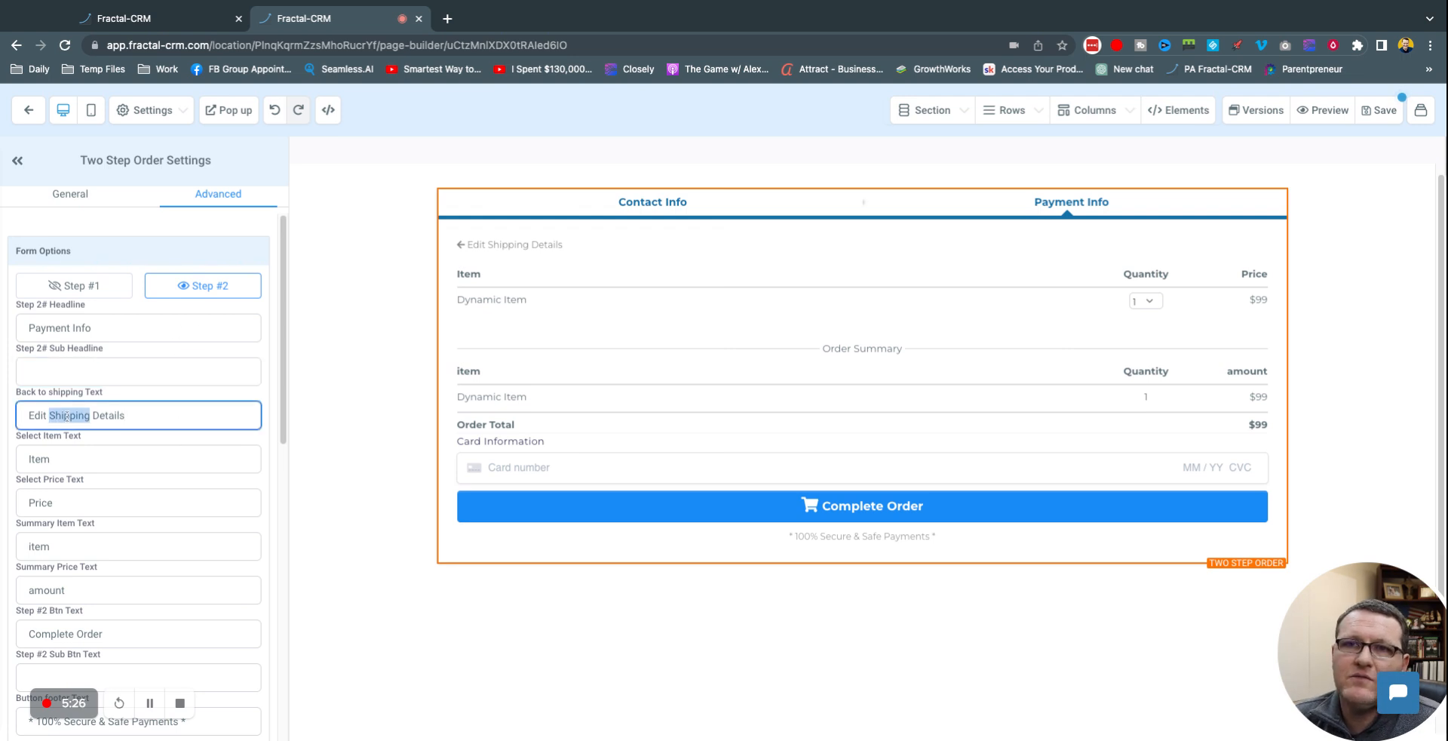
{"action": "type", "text": "Contact"}
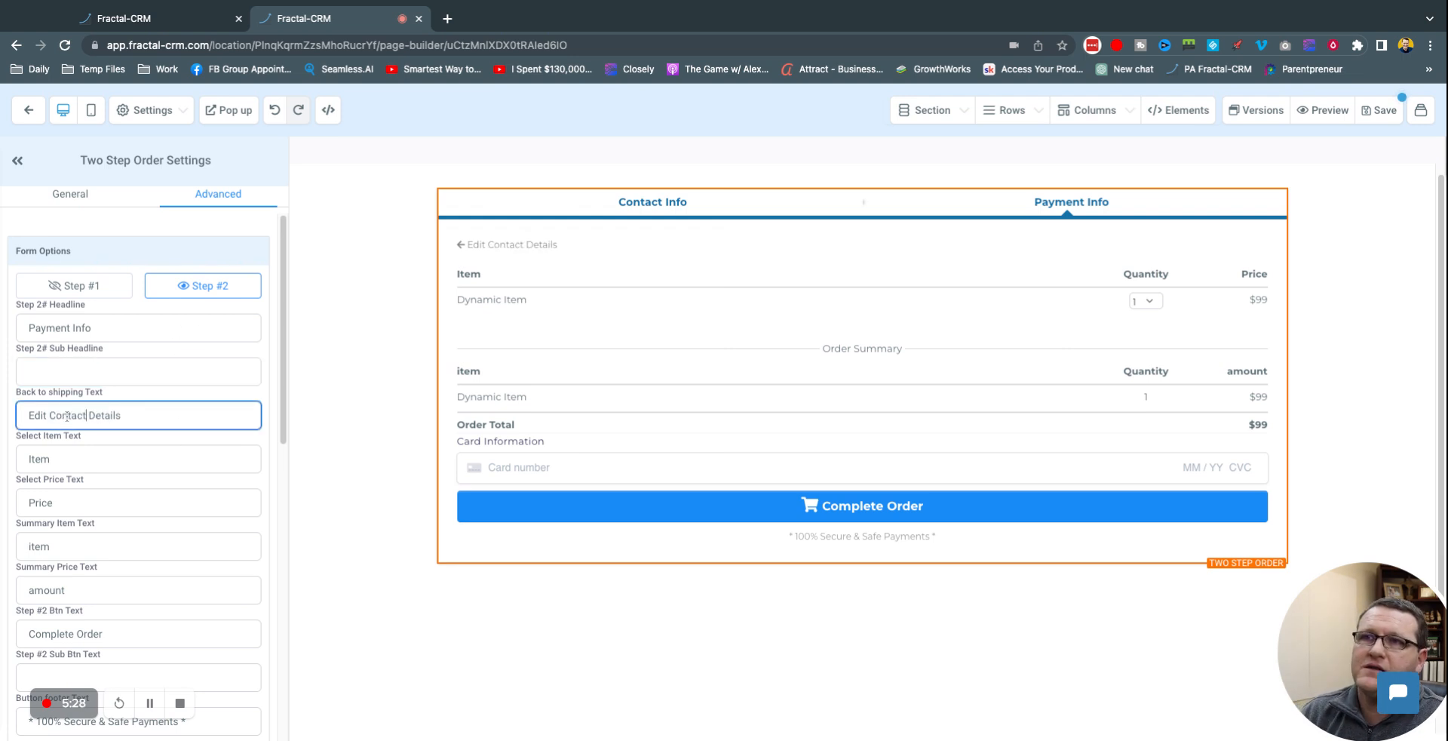
{"action": "left_click", "coordinate": [187, 401]}
Step: Capitalize the order summary column labels so they read 'Item' and 'Amount'
{"action": "scroll", "coordinate": [219, 441], "scroll_direction": "down", "scroll_amount": 1}
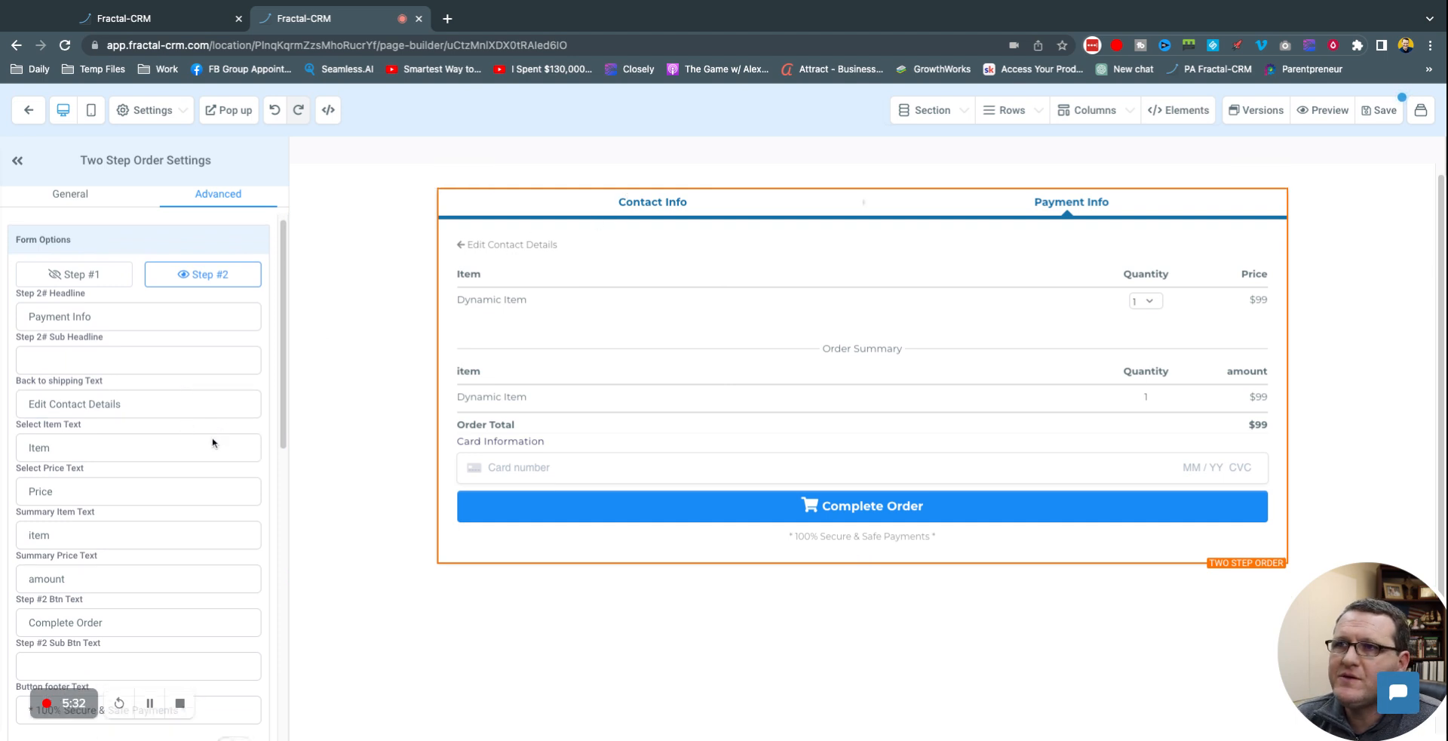
{"action": "left_click", "coordinate": [92, 488]}
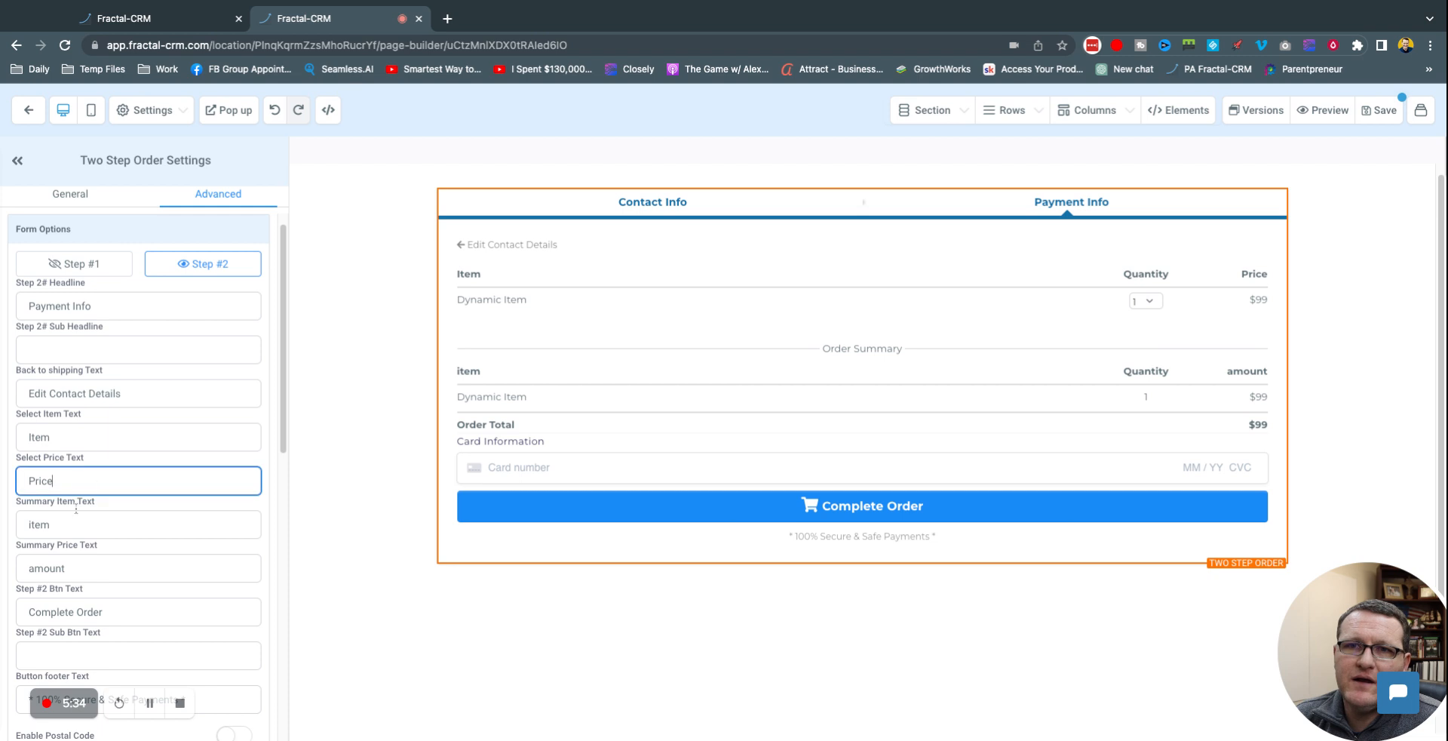
{"action": "left_click_drag", "start_coordinate": [35, 531], "coordinate": [33, 531]}
{"action": "type", "text": "I"}
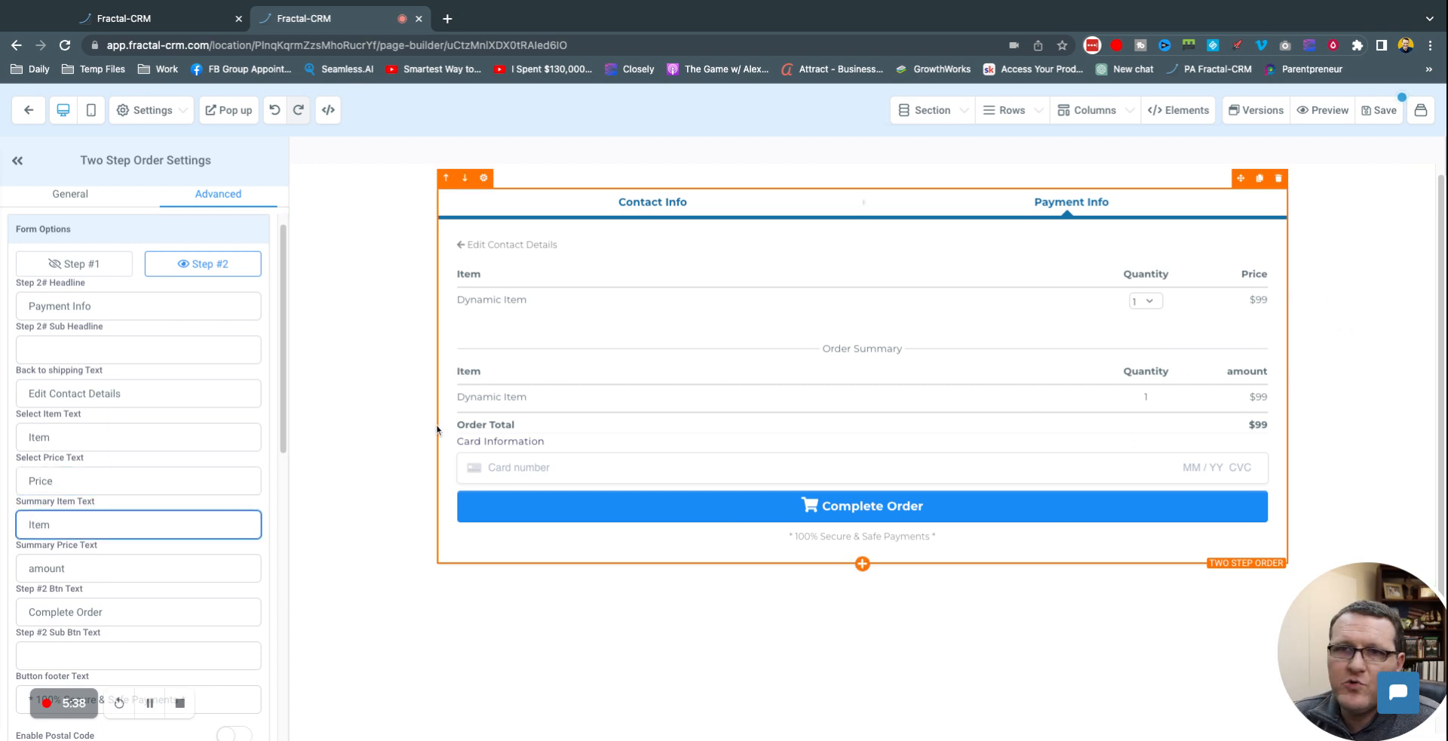
{"action": "scroll", "coordinate": [120, 438], "scroll_direction": "down", "scroll_amount": 1}
{"action": "scroll", "coordinate": [120, 438], "scroll_direction": "down", "scroll_amount": 3}
{"action": "left_click", "coordinate": [82, 474]}
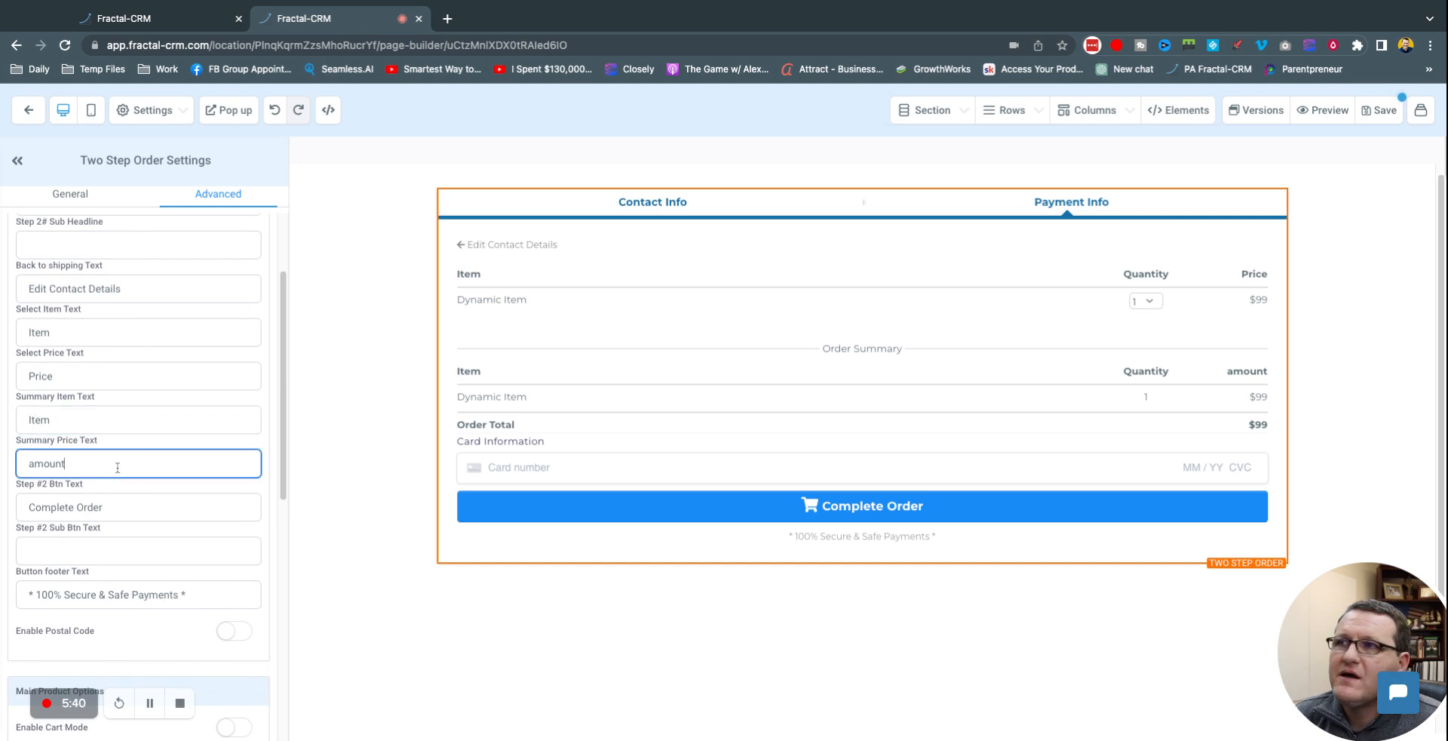
{"action": "type", "text": "A"}
{"action": "scroll", "coordinate": [121, 475], "scroll_direction": "down", "scroll_amount": 1}
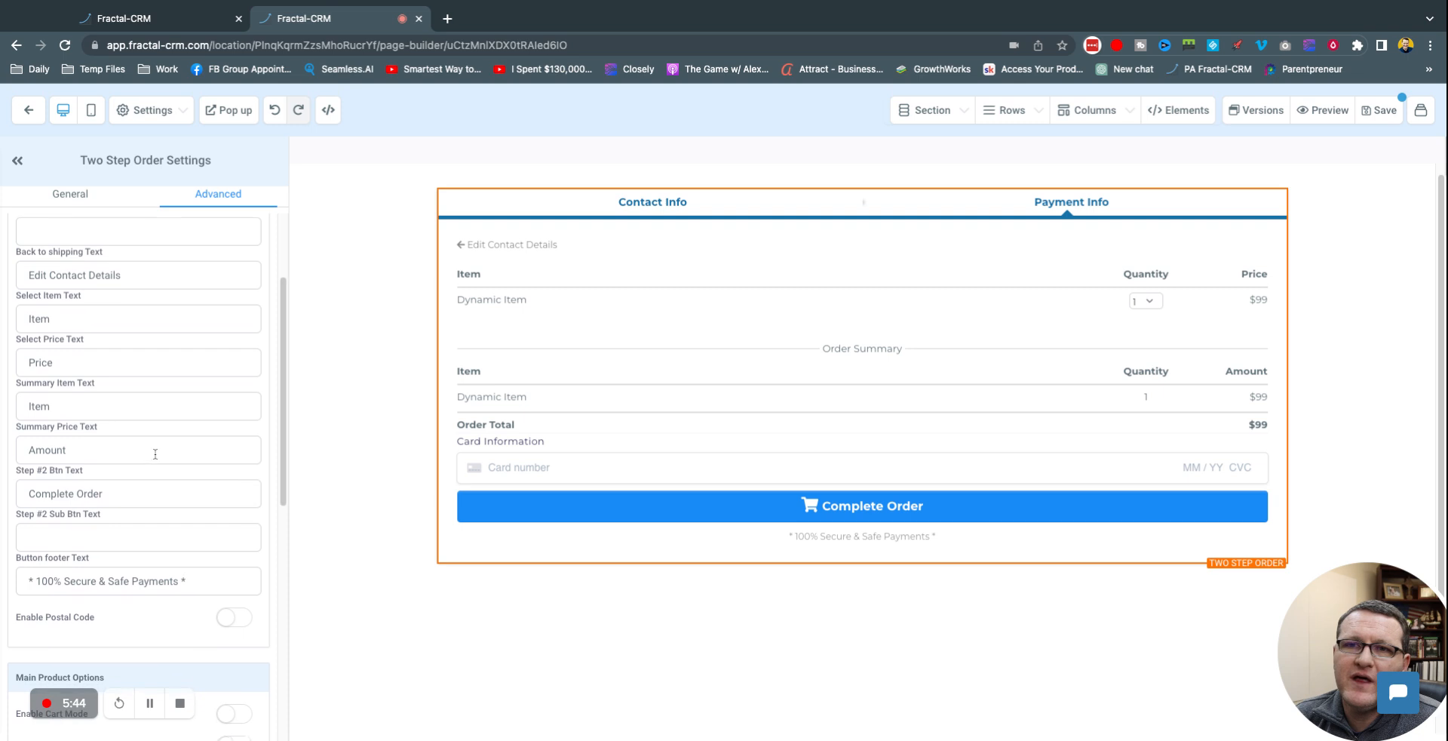
{"action": "scroll", "coordinate": [89, 502], "scroll_direction": "down", "scroll_amount": 1}
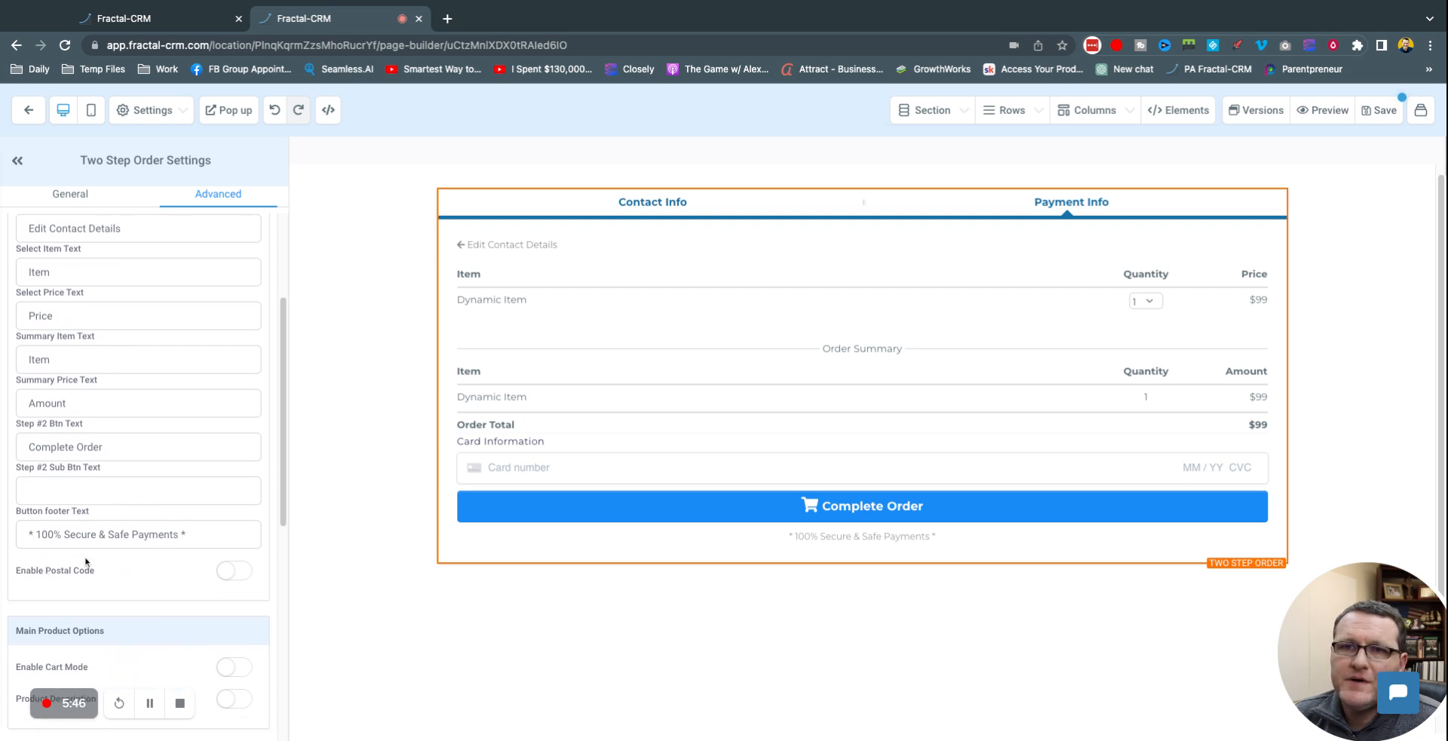
Step: Switch Enable Postal Code on for the two-step order form
{"action": "left_click", "coordinate": [236, 571]}
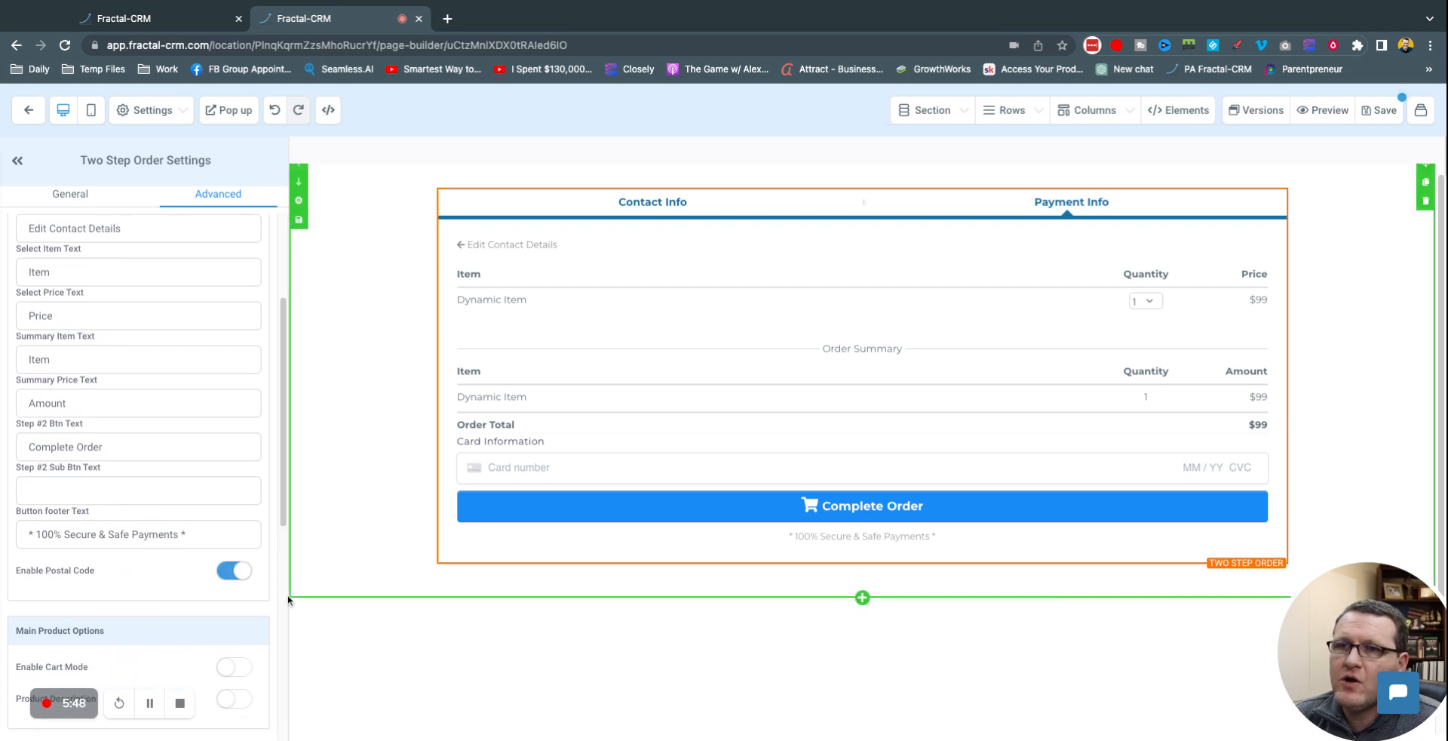
{"action": "left_click", "coordinate": [240, 577]}
{"action": "left_click", "coordinate": [240, 577]}
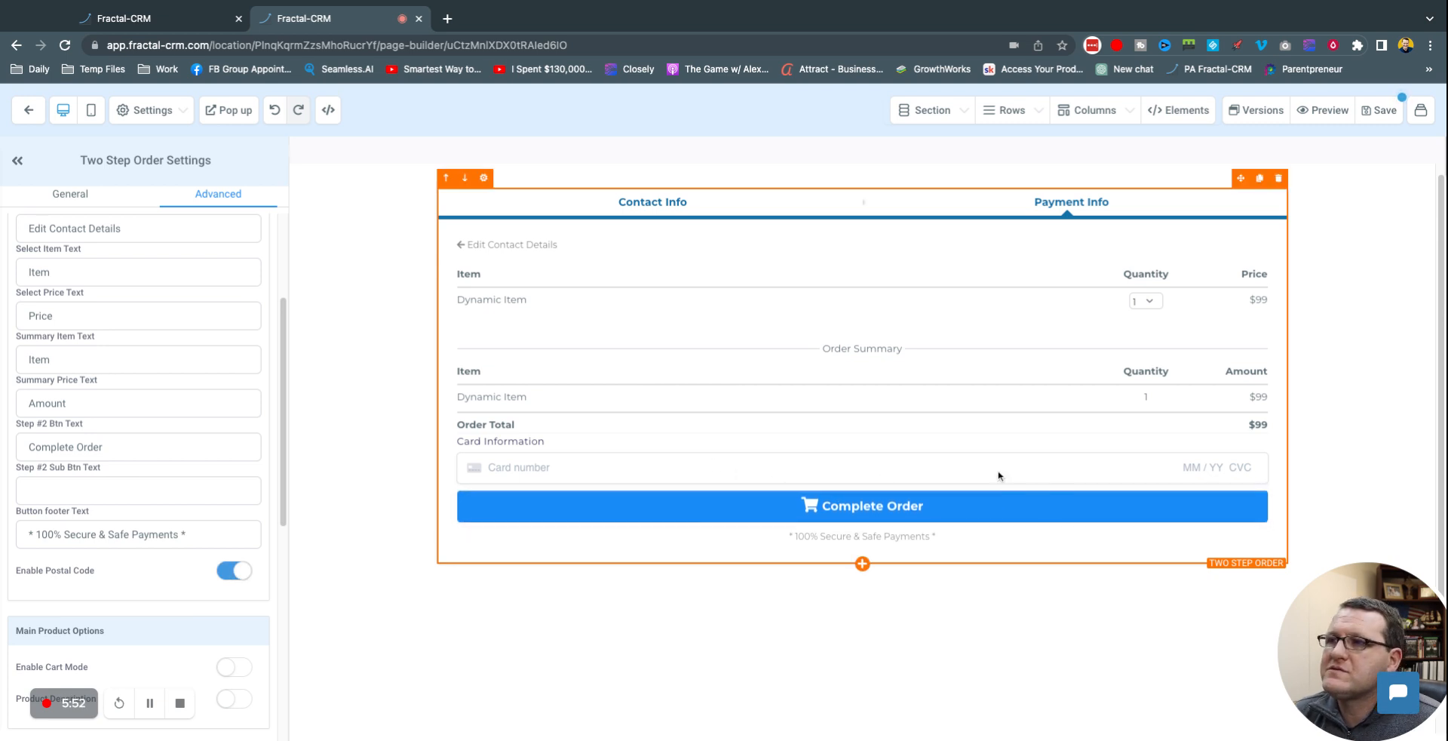
{"action": "scroll", "coordinate": [98, 510], "scroll_direction": "down", "scroll_amount": 6}
{"action": "scroll", "coordinate": [235, 381], "scroll_direction": "up", "scroll_amount": 4}
{"action": "scroll", "coordinate": [238, 382], "scroll_direction": "down", "scroll_amount": 2}
Step: Leave Enable Cart Mode off and show the General settings: Extra Small buttons, Flat Color, 5px corners
{"action": "left_click", "coordinate": [236, 381]}
{"action": "left_click", "coordinate": [236, 383]}
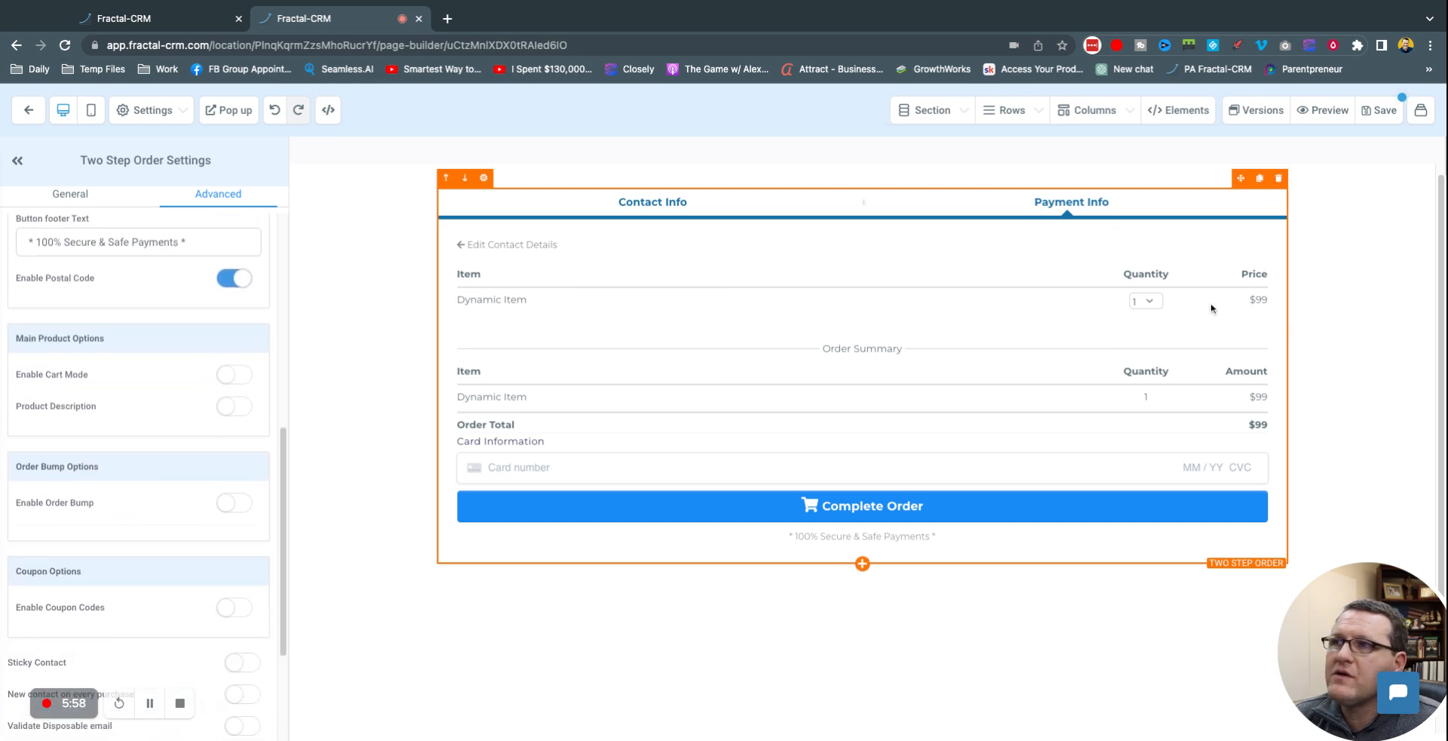
{"action": "scroll", "coordinate": [158, 495], "scroll_direction": "down", "scroll_amount": 2}
{"action": "scroll", "coordinate": [157, 495], "scroll_direction": "down", "scroll_amount": 2}
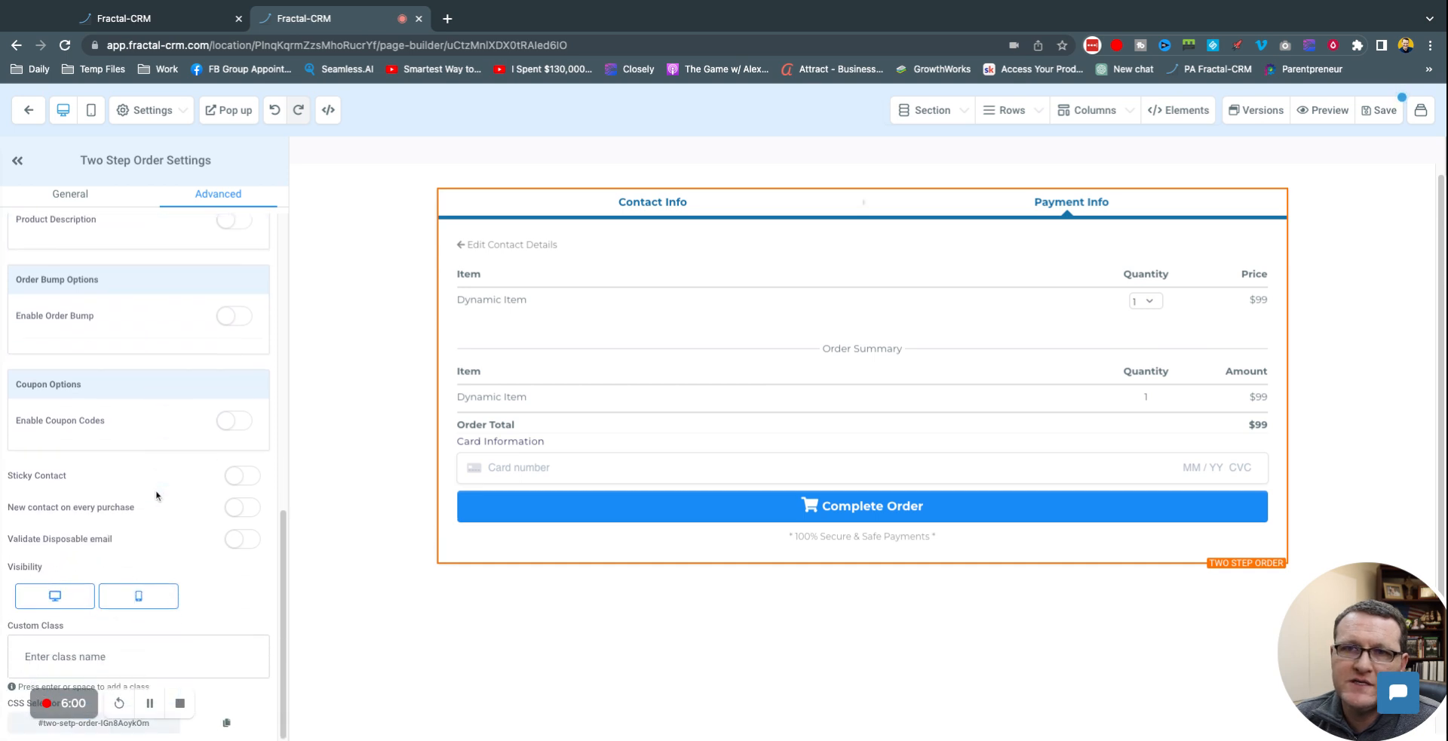
{"action": "scroll", "coordinate": [214, 492], "scroll_direction": "up", "scroll_amount": 10}
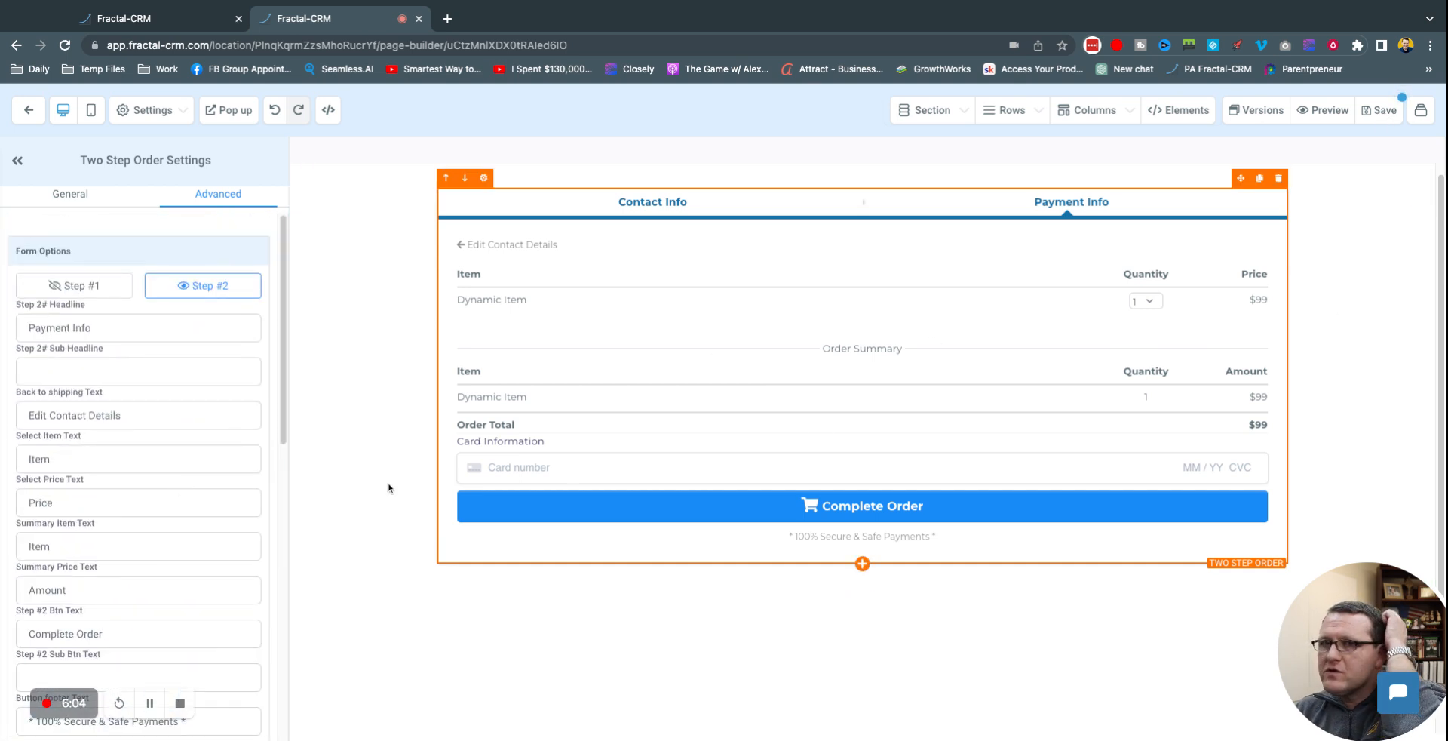
{"action": "scroll", "coordinate": [230, 599], "scroll_direction": "down", "scroll_amount": 10}
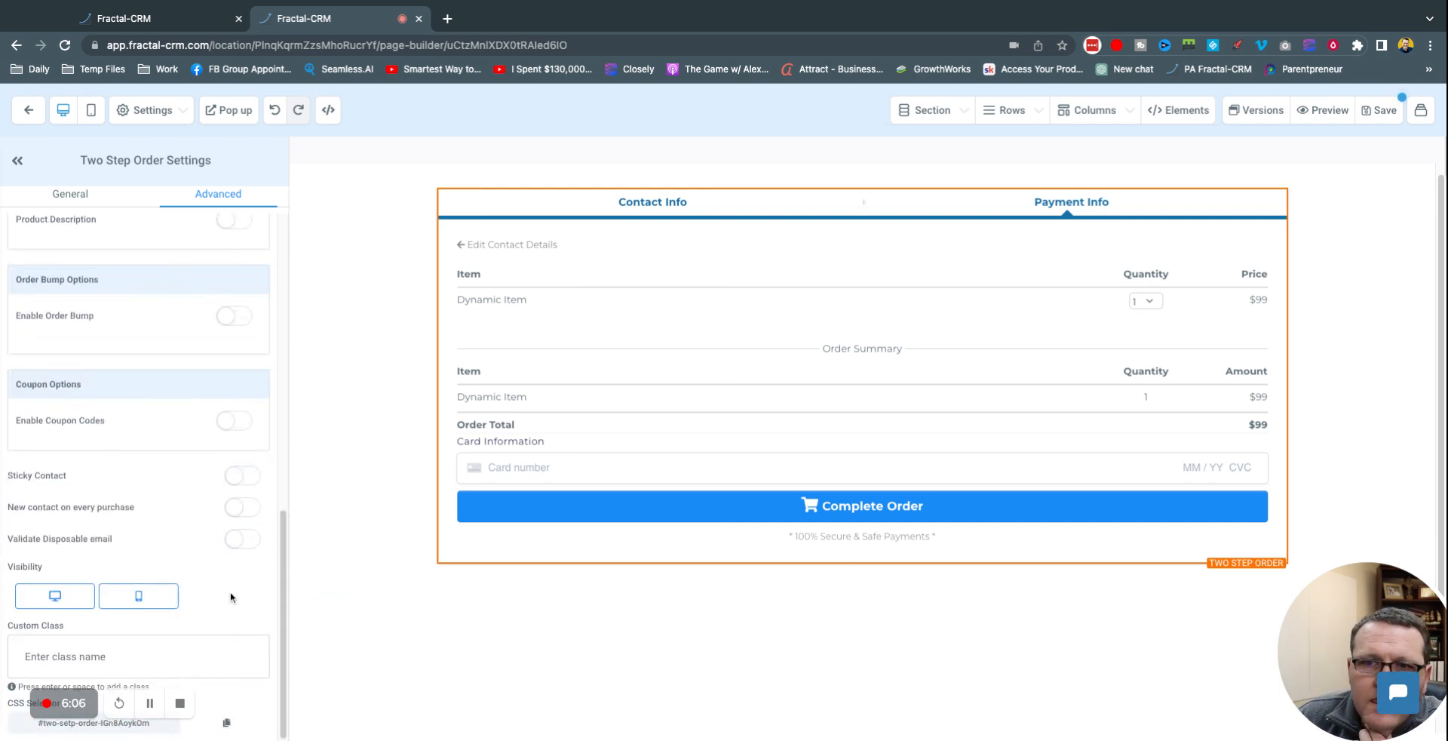
{"action": "left_click", "coordinate": [91, 196]}
{"action": "scroll", "coordinate": [198, 558], "scroll_direction": "down", "scroll_amount": 2}
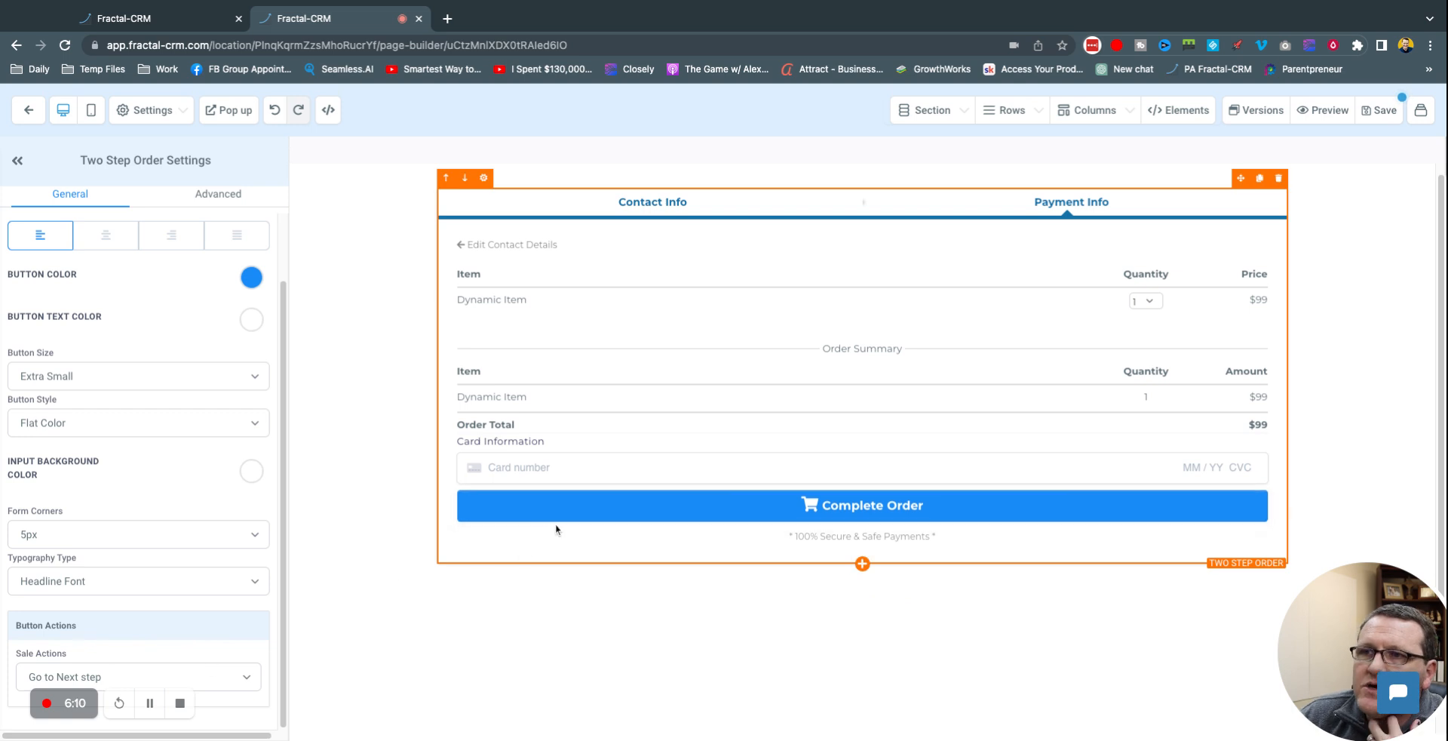
Step: Set Sale Actions back to 'Go to Next step' after trying 'Select a step', then save the order page
{"action": "left_click", "coordinate": [250, 683]}
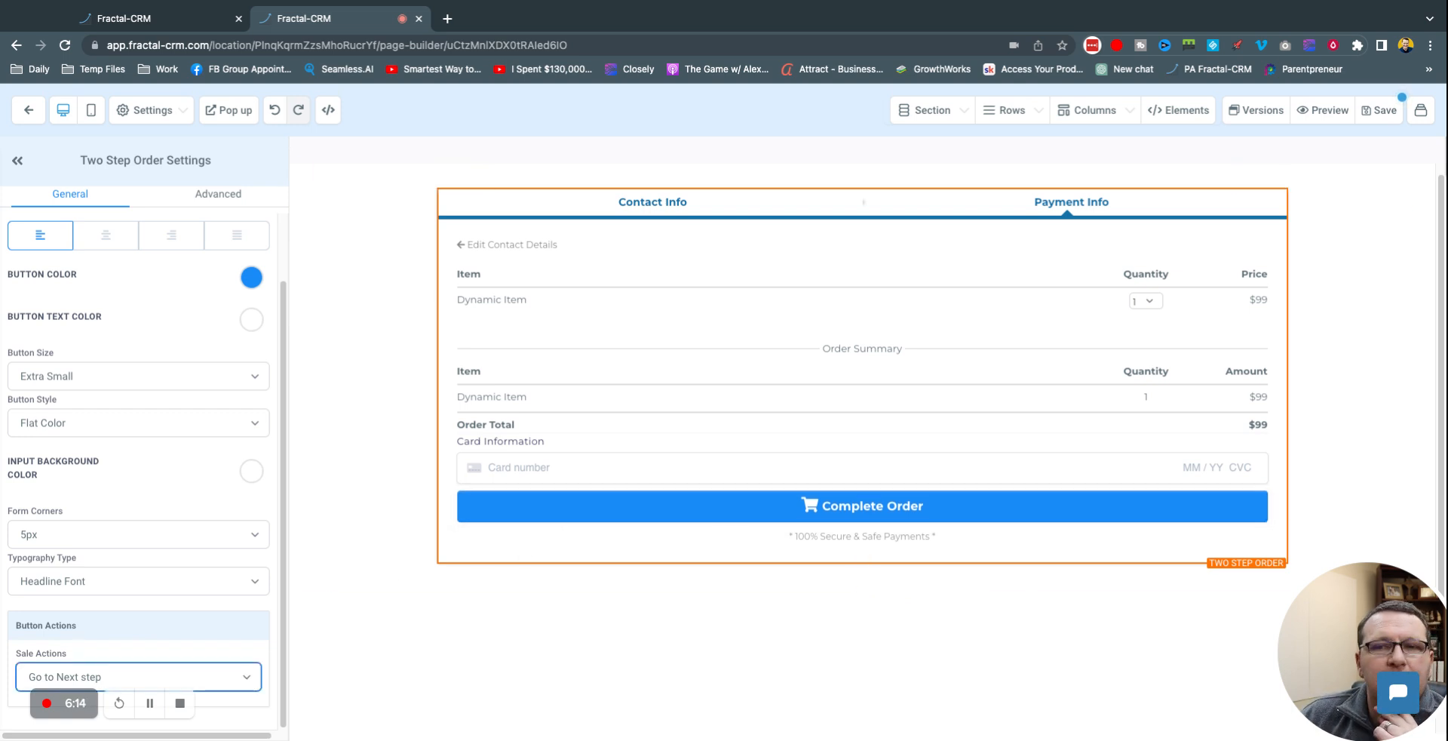
{"action": "left_click", "coordinate": [157, 659]}
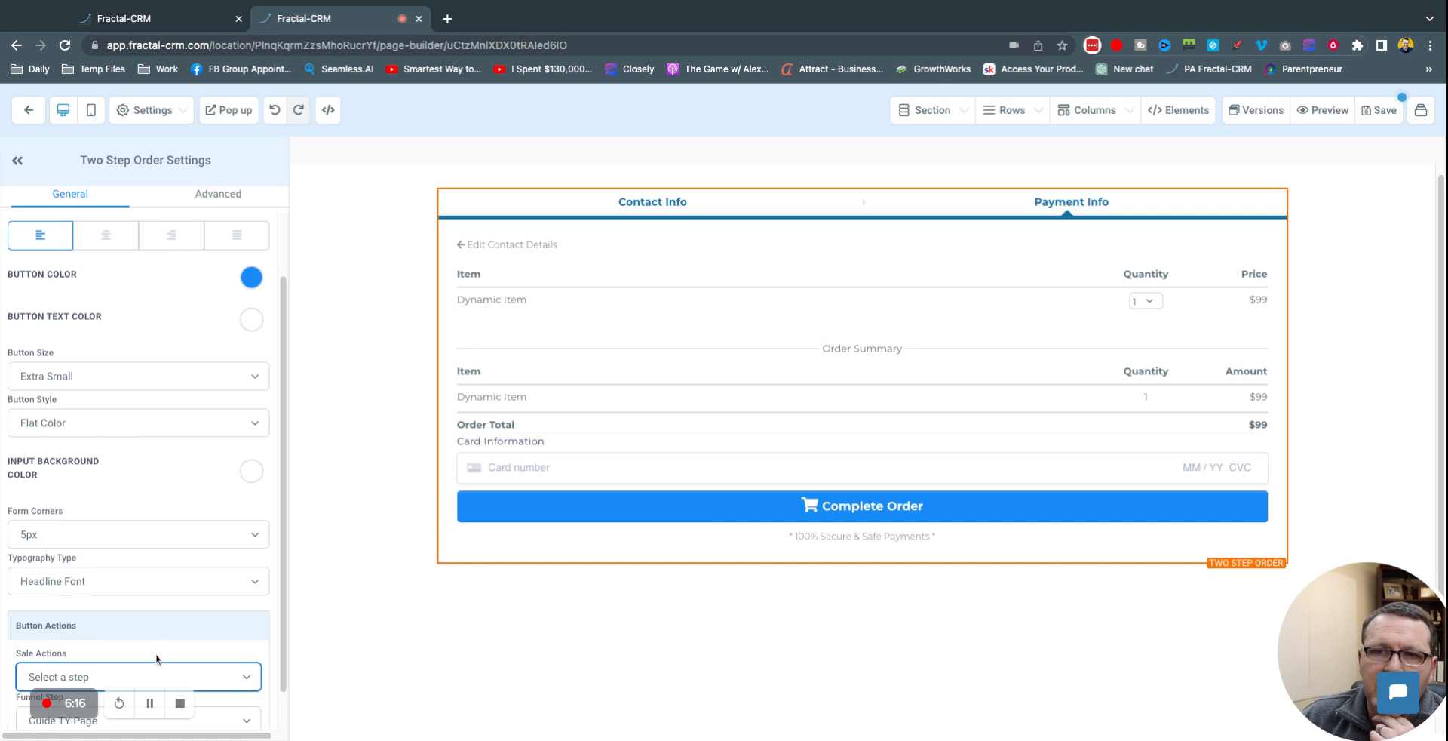
{"action": "scroll", "coordinate": [230, 696], "scroll_direction": "down", "scroll_amount": 1}
{"action": "left_click", "coordinate": [248, 687]}
{"action": "left_click", "coordinate": [199, 636]}
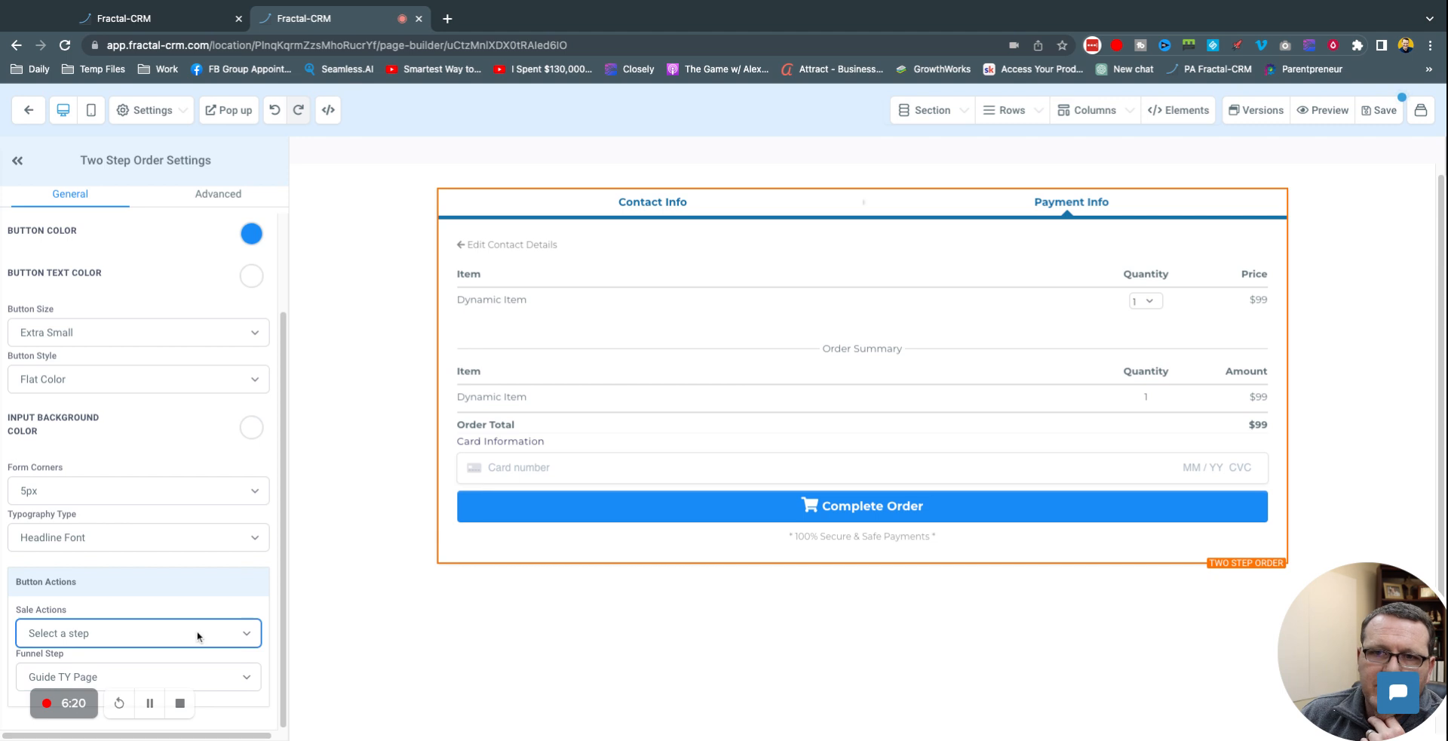
{"action": "left_click", "coordinate": [199, 636]}
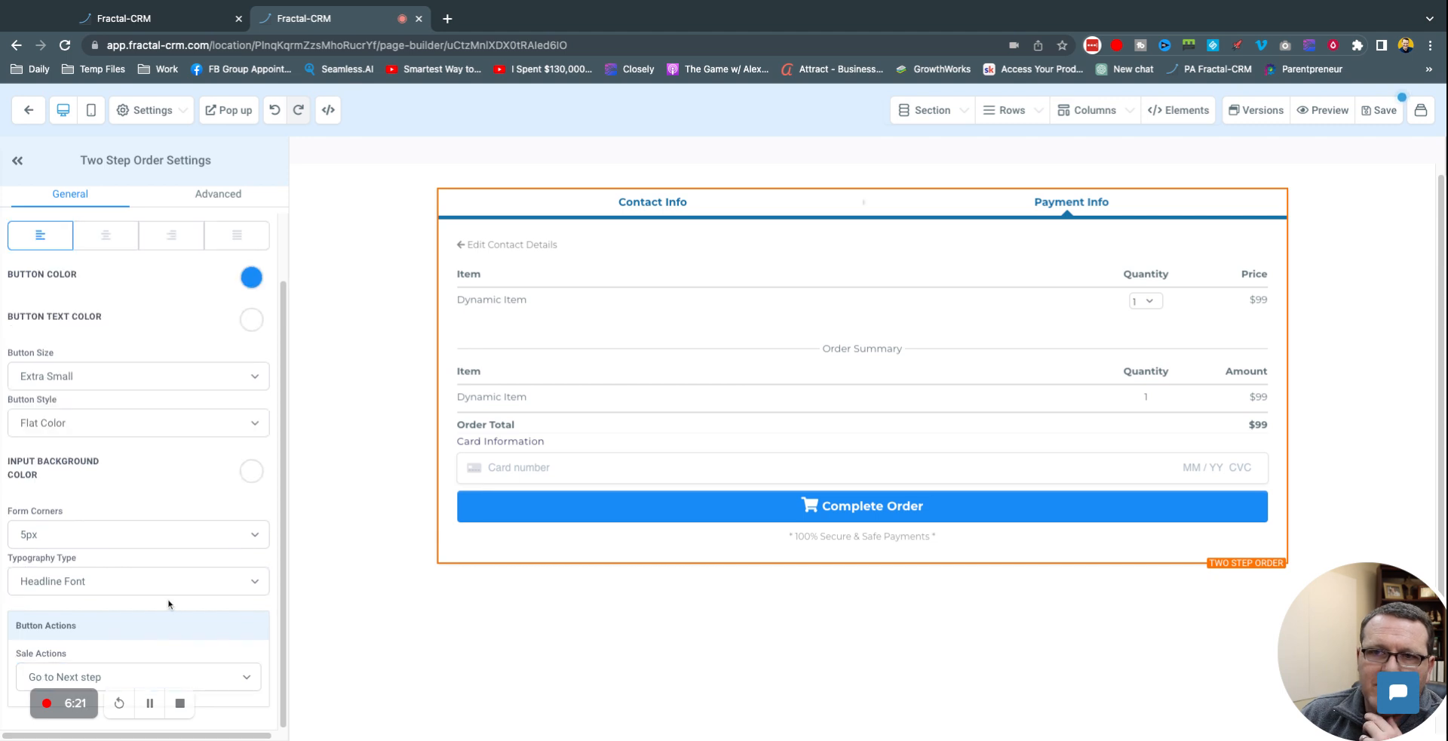
{"action": "left_click", "coordinate": [1366, 117]}
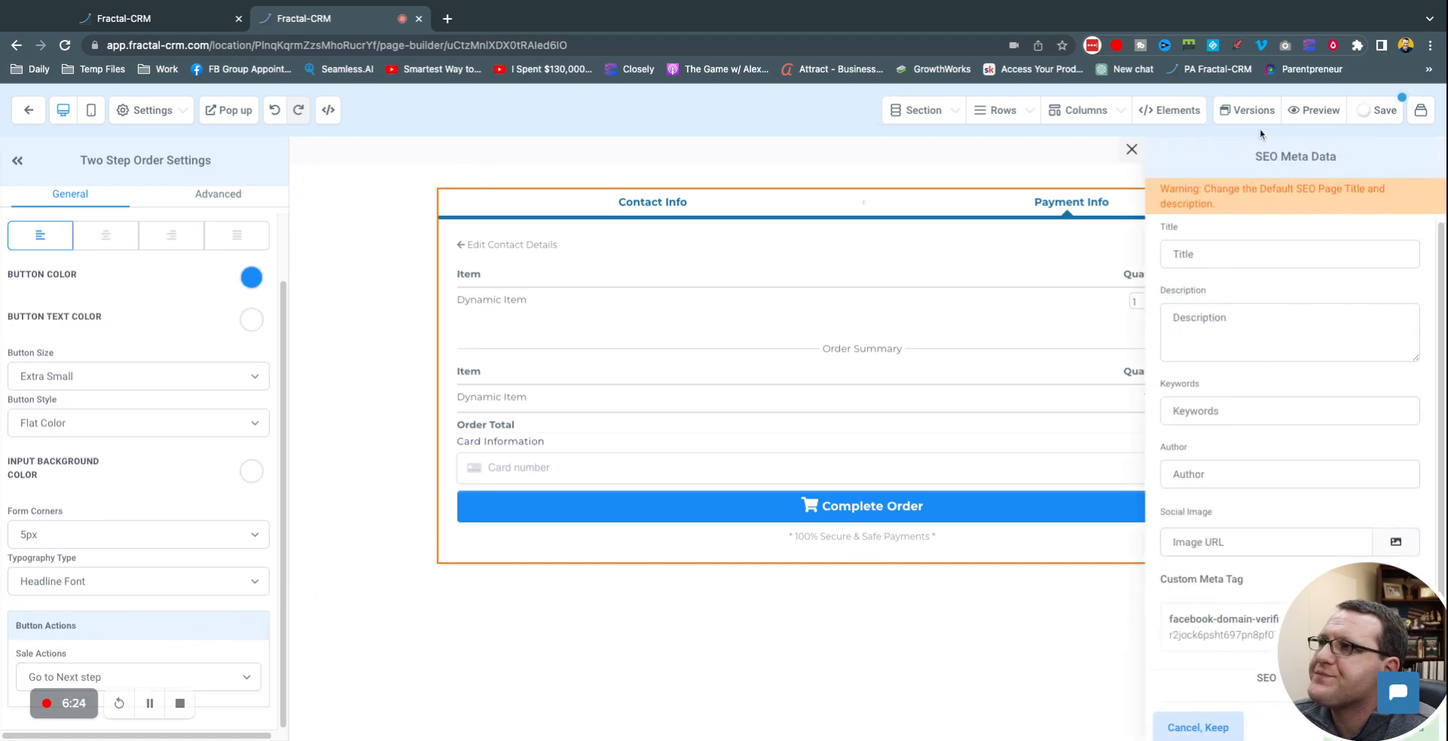
Step: Close the SEO Meta Data panel and switch the builder to the funnel's Guide TY Page
{"action": "left_click", "coordinate": [1131, 149]}
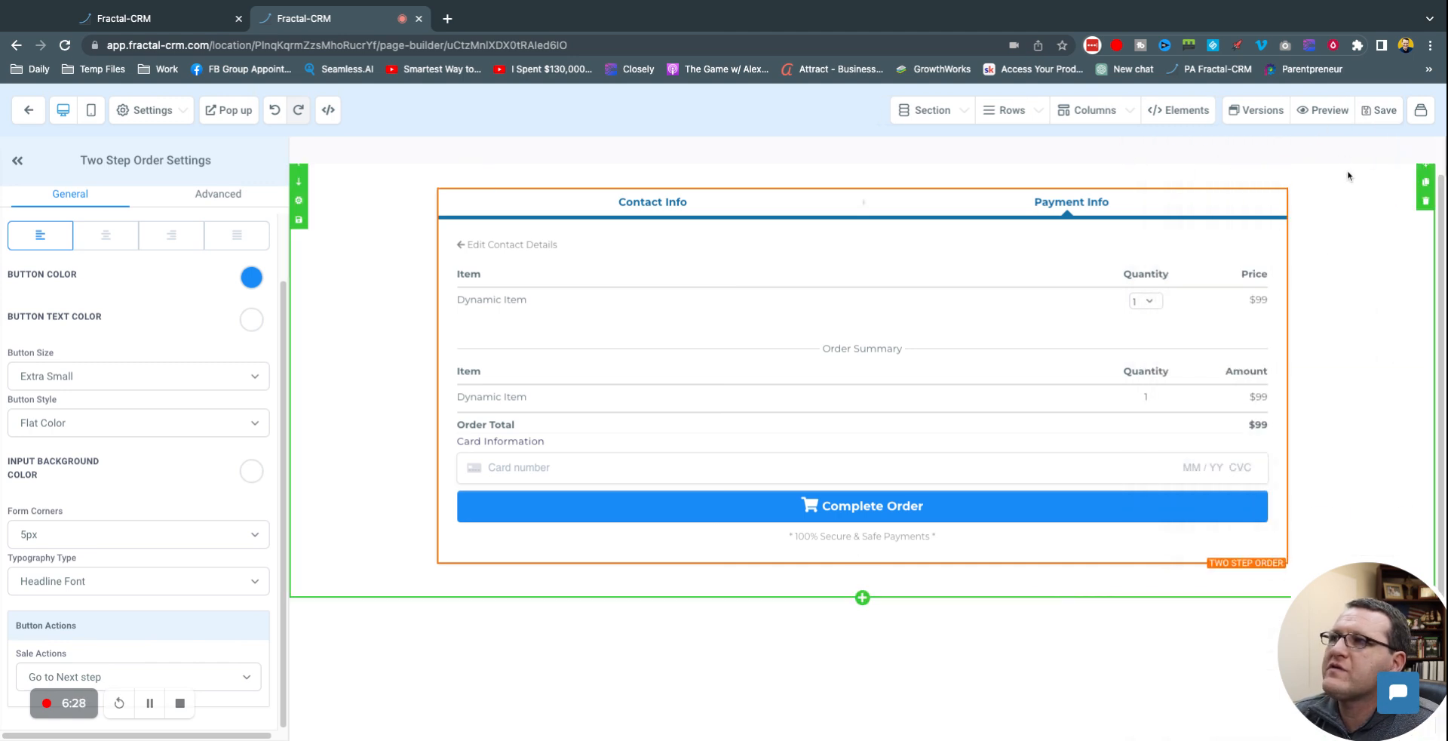
{"action": "left_click", "coordinate": [1335, 178]}
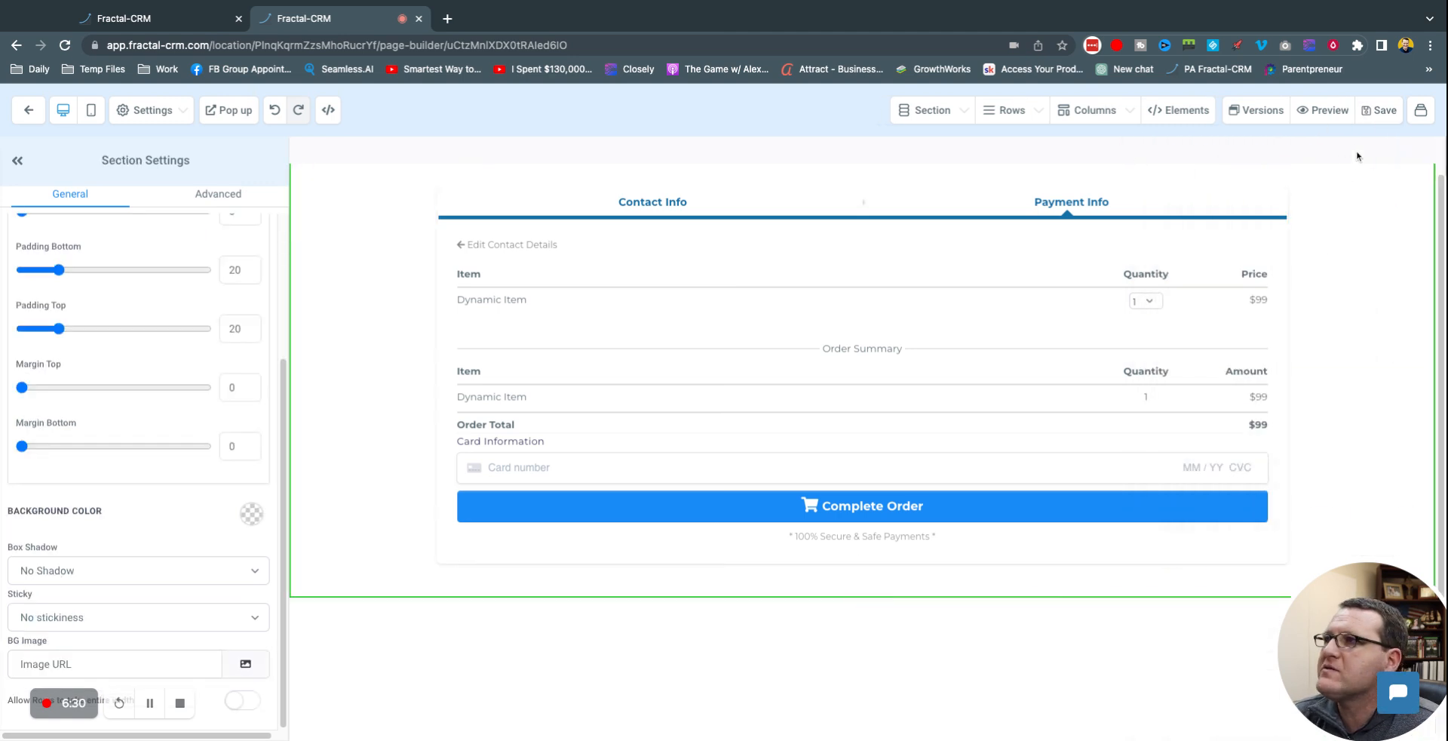
{"action": "left_click", "coordinate": [1425, 115]}
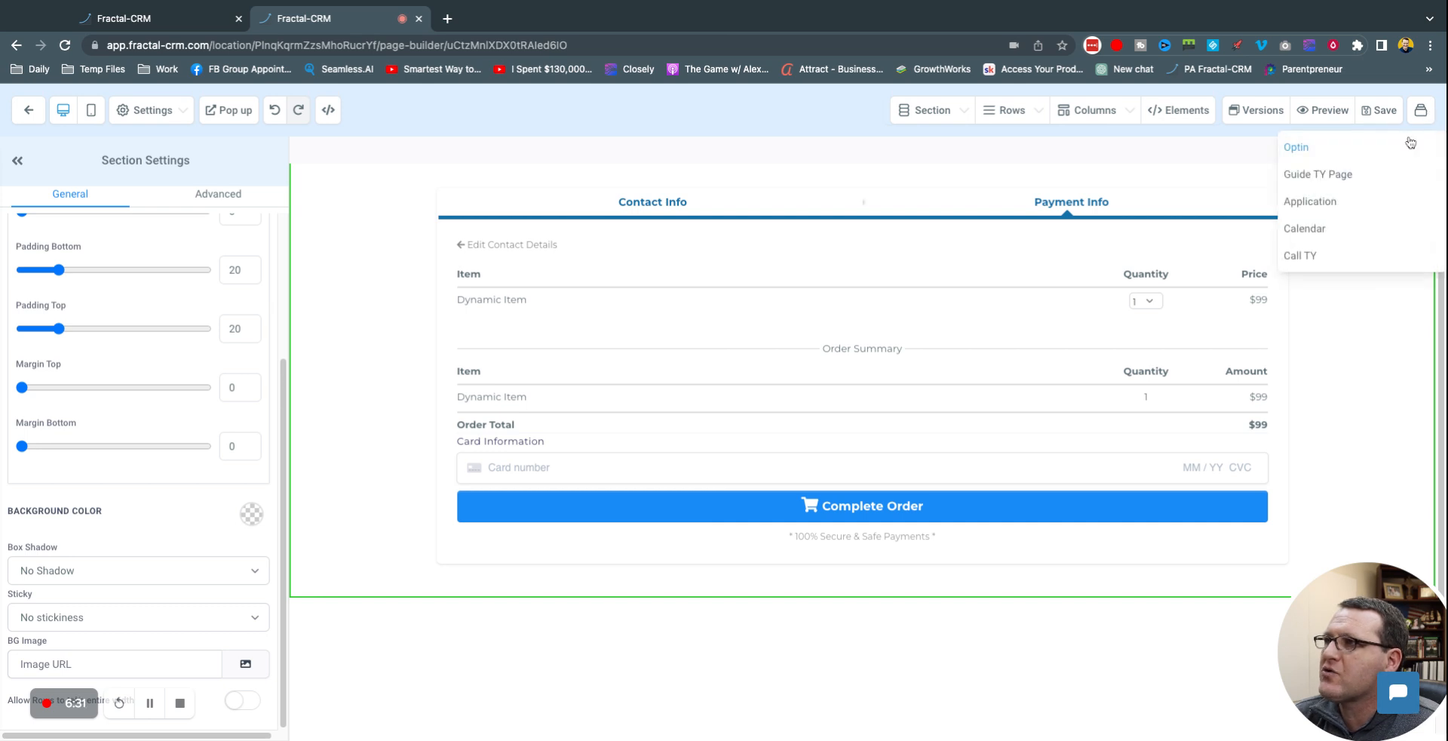
{"action": "left_click", "coordinate": [1340, 181]}
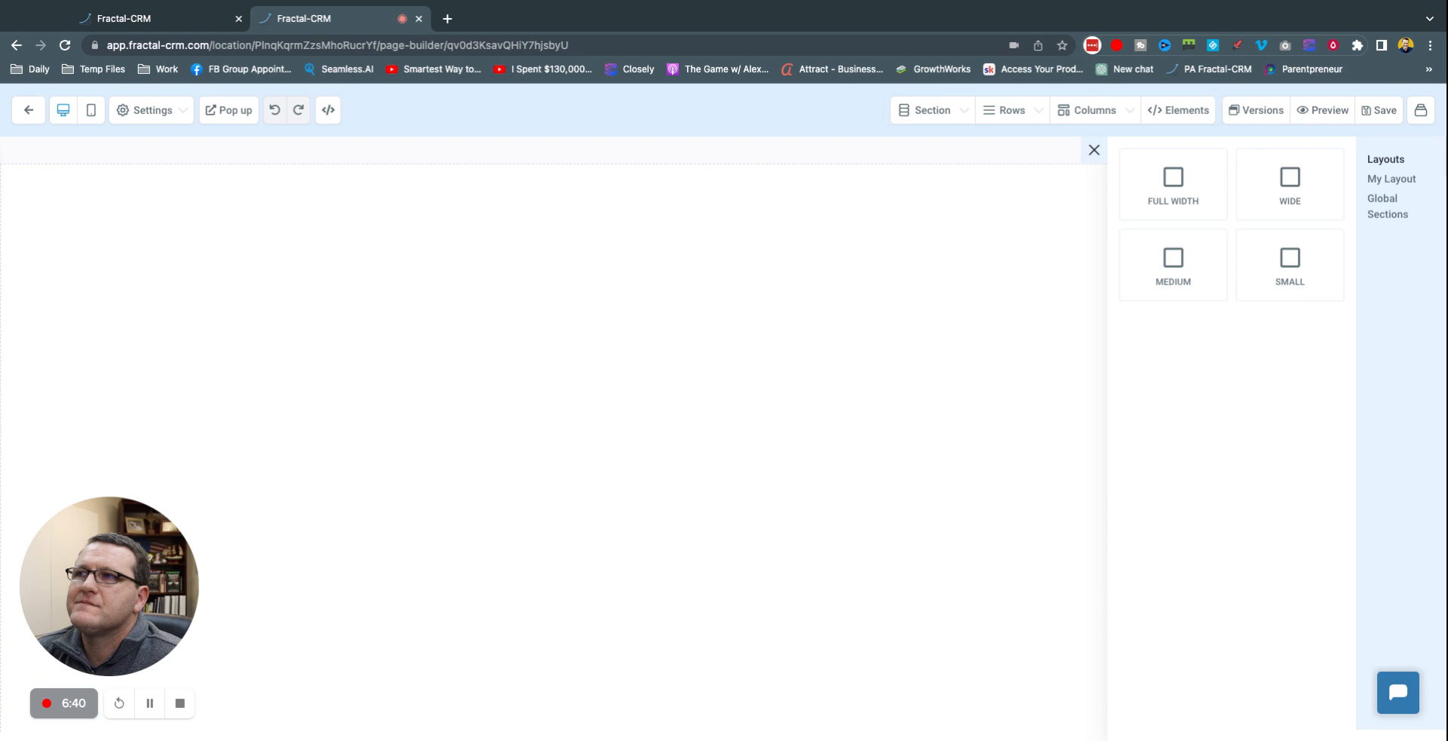
Step: Add a full-width section with a one-column row and the headline 'Thank You For Your Purchase'
{"action": "left_click", "coordinate": [1184, 184]}
{"action": "left_click", "coordinate": [866, 217]}
{"action": "left_click", "coordinate": [1253, 219]}
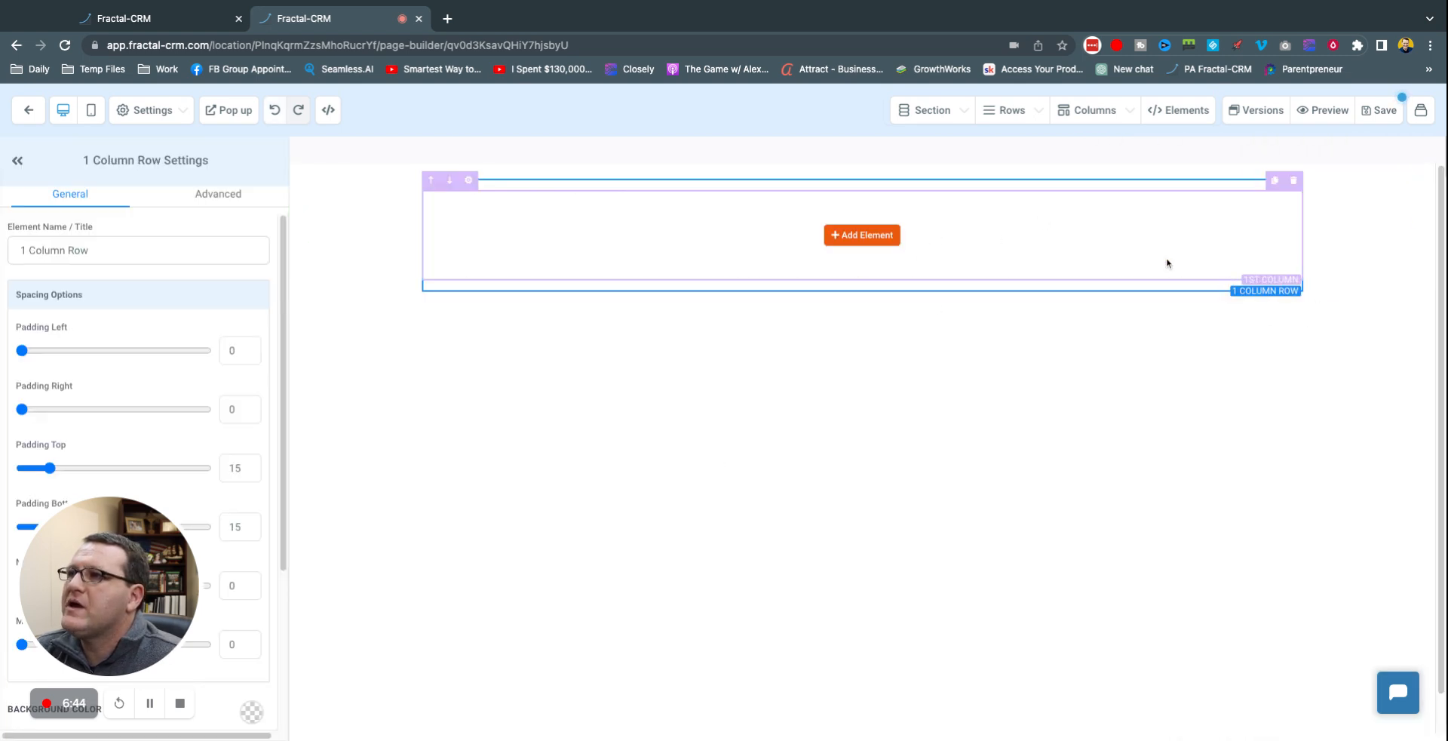
{"action": "left_click", "coordinate": [861, 235]}
{"action": "left_click", "coordinate": [1178, 247]}
{"action": "triple_click", "coordinate": [901, 208]}
{"action": "type", "text": "Thank You"}
{"action": "type", "text": " For You"}
{"action": "type", "text": "chaes"}
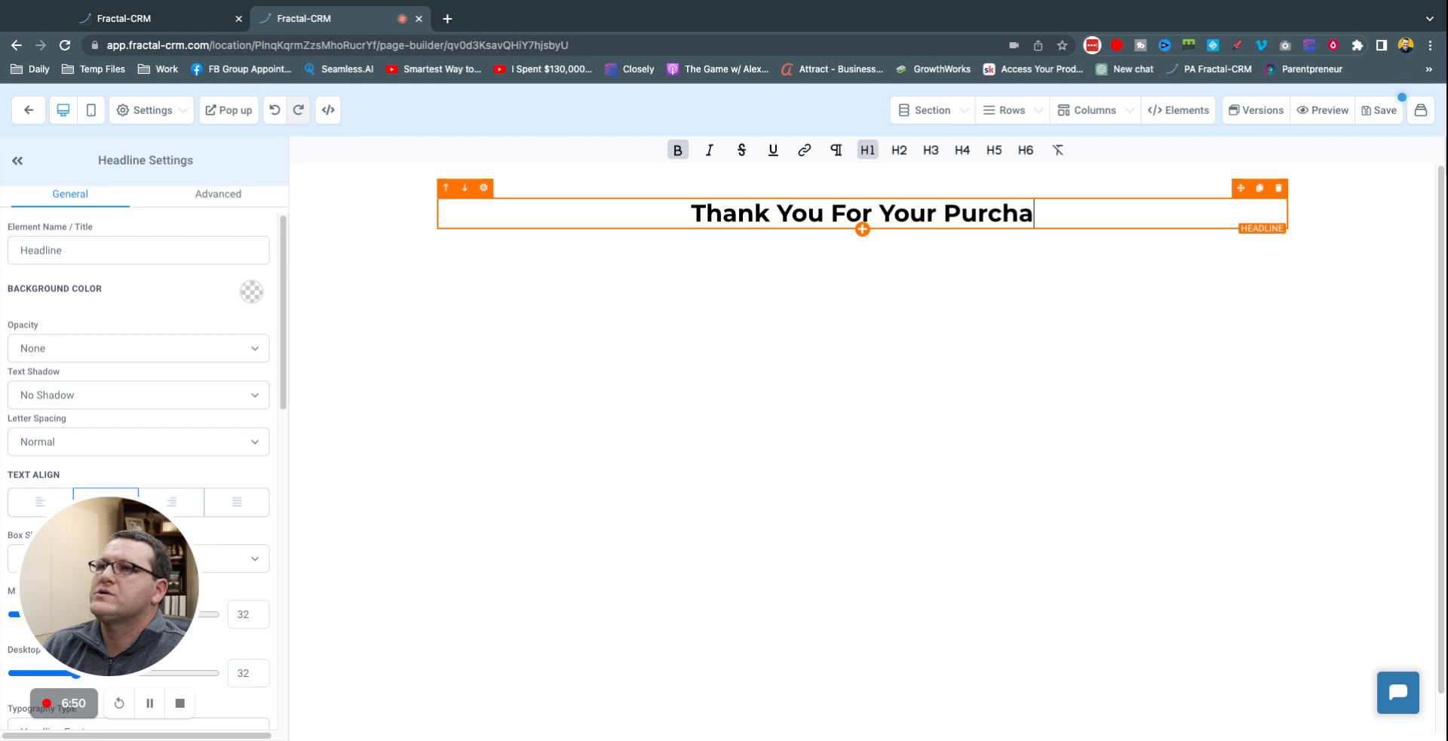
{"action": "key", "text": "BackSpace"}
{"action": "key", "text": "BackSpace"}
{"action": "type", "text": "e"}
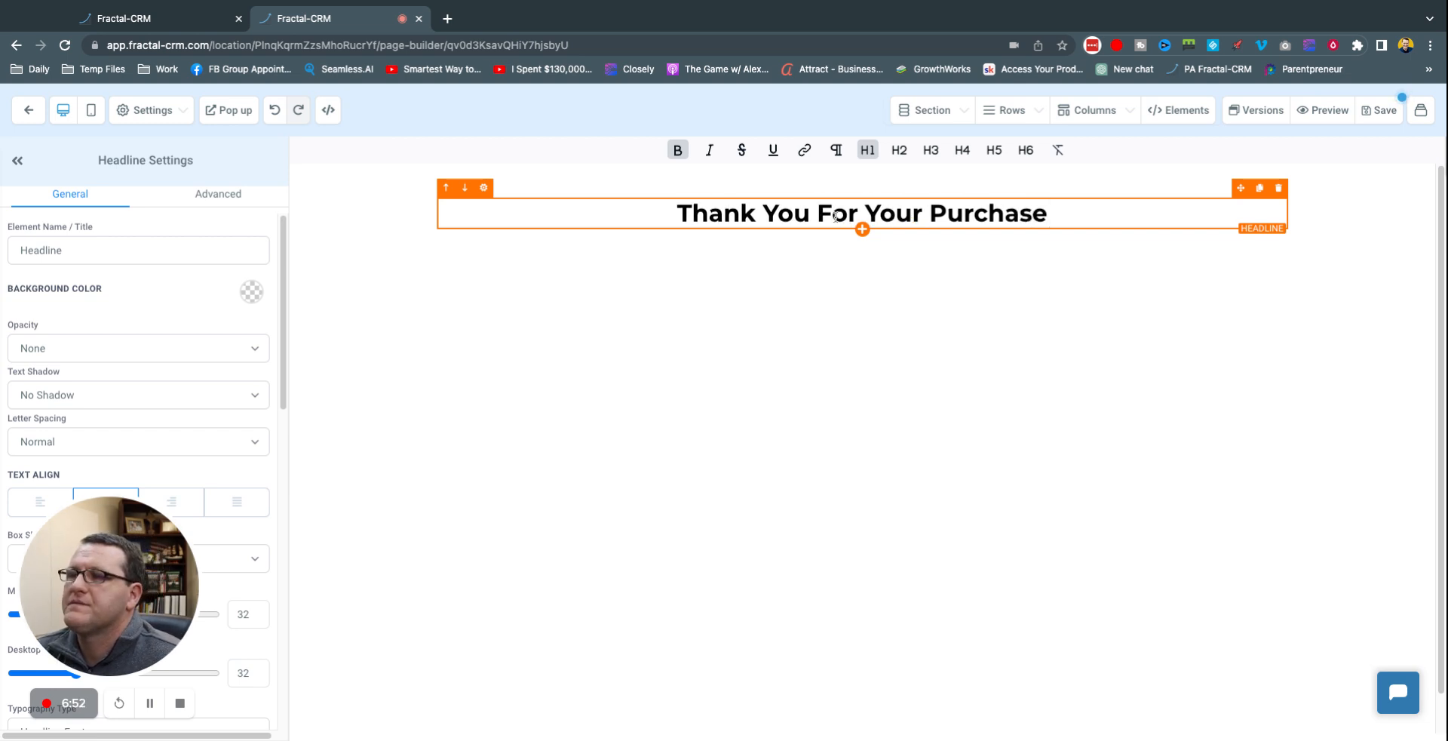
Step: Add the sub headline 'See below for details (also emailed to you)' under the headline
{"action": "left_click", "coordinate": [862, 229]}
{"action": "left_click", "coordinate": [1293, 252]}
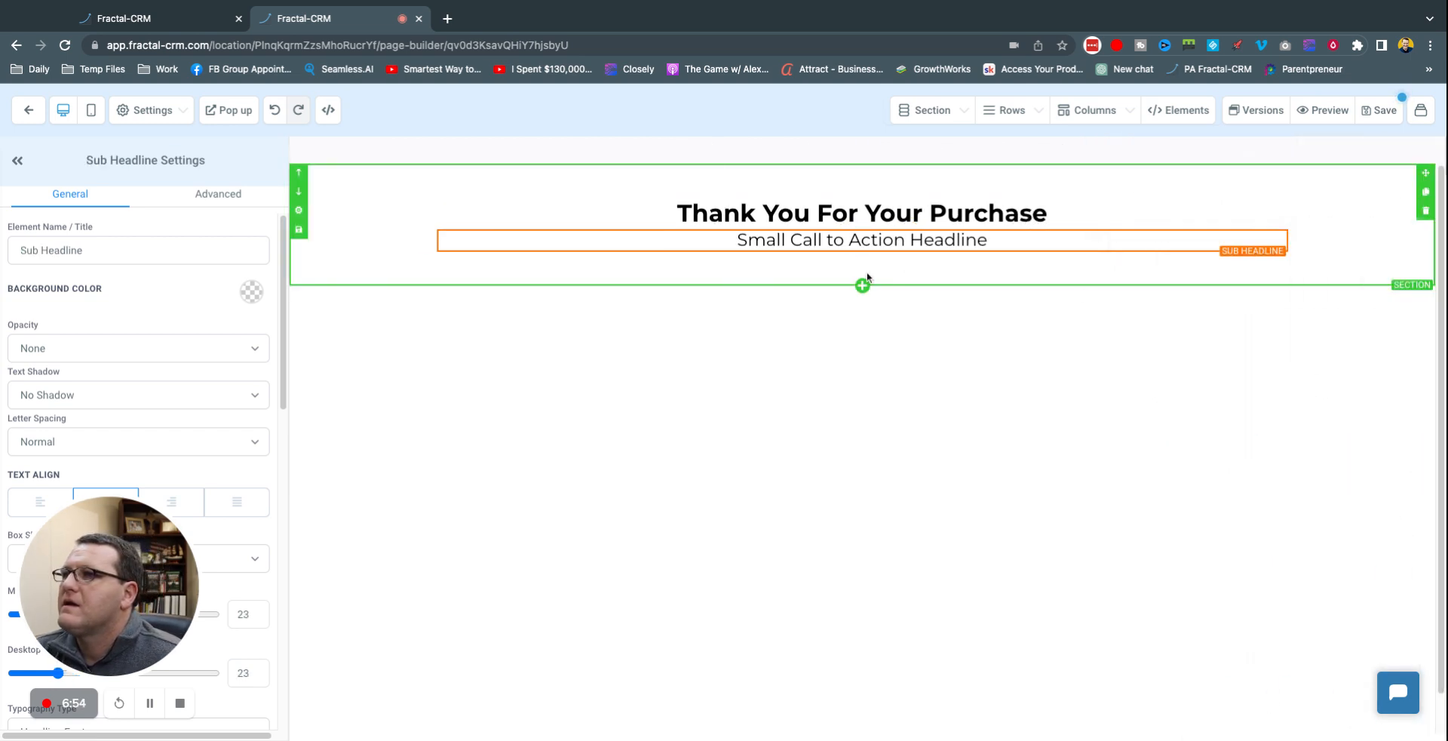
{"action": "triple_click", "coordinate": [877, 239]}
{"action": "type", "text": "See"}
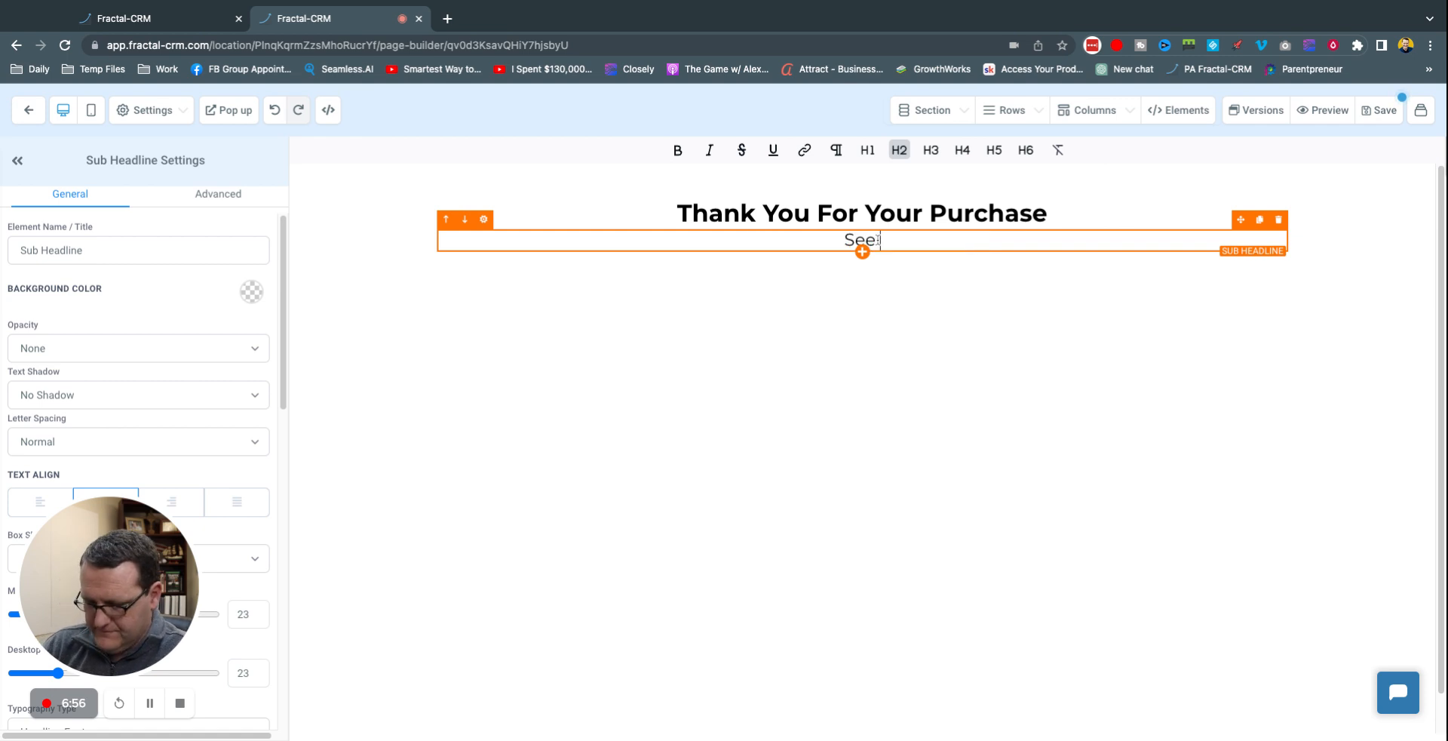
{"action": "type", "text": " below for details (also emailed to you)"}
Step: Insert an Order Confirmation block below the sub headline
{"action": "left_click", "coordinate": [862, 270]}
{"action": "left_click", "coordinate": [1184, 167]}
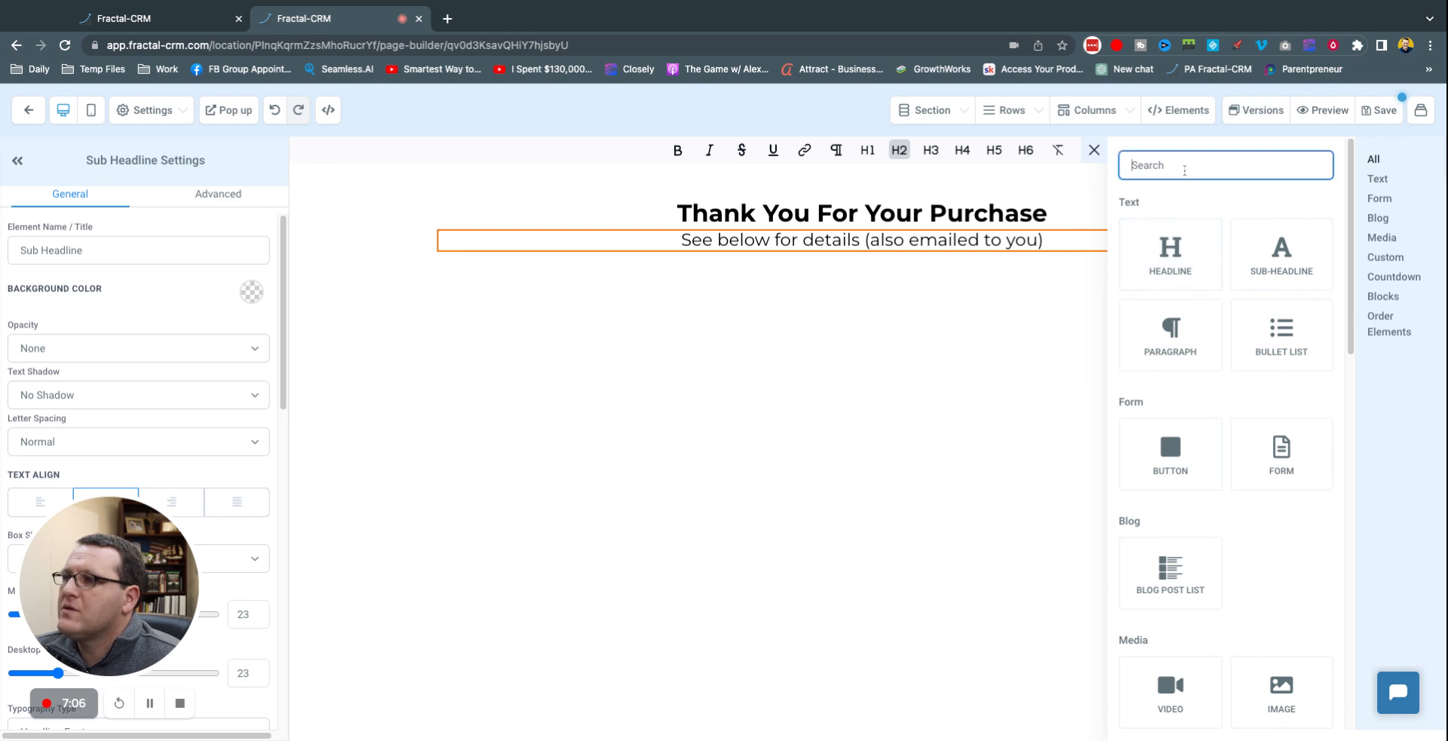
{"action": "type", "text": "ord"}
{"action": "left_click_drag", "start_coordinate": [1169, 579], "coordinate": [853, 391]}
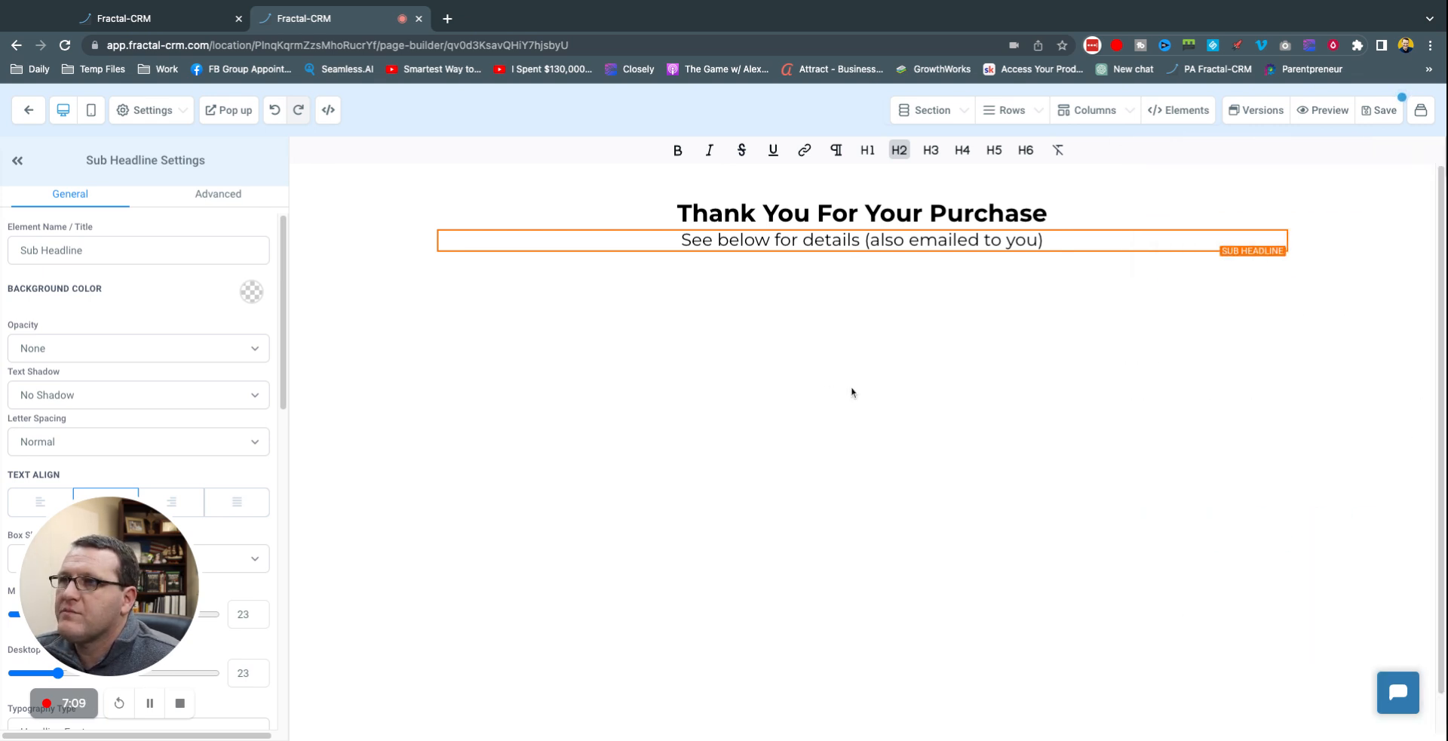
{"action": "left_click", "coordinate": [861, 251]}
{"action": "left_click", "coordinate": [1215, 171]}
{"action": "type", "text": "order"}
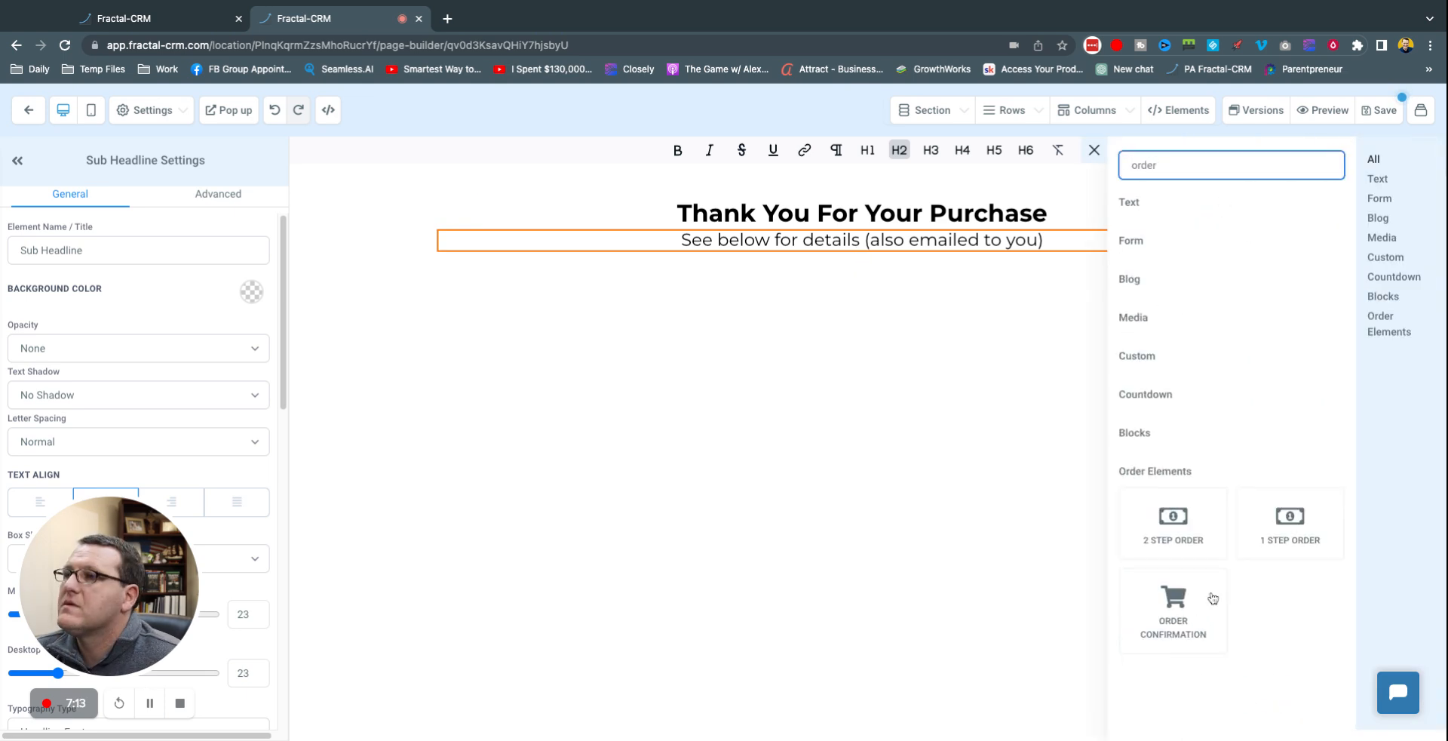
{"action": "left_click", "coordinate": [1212, 598]}
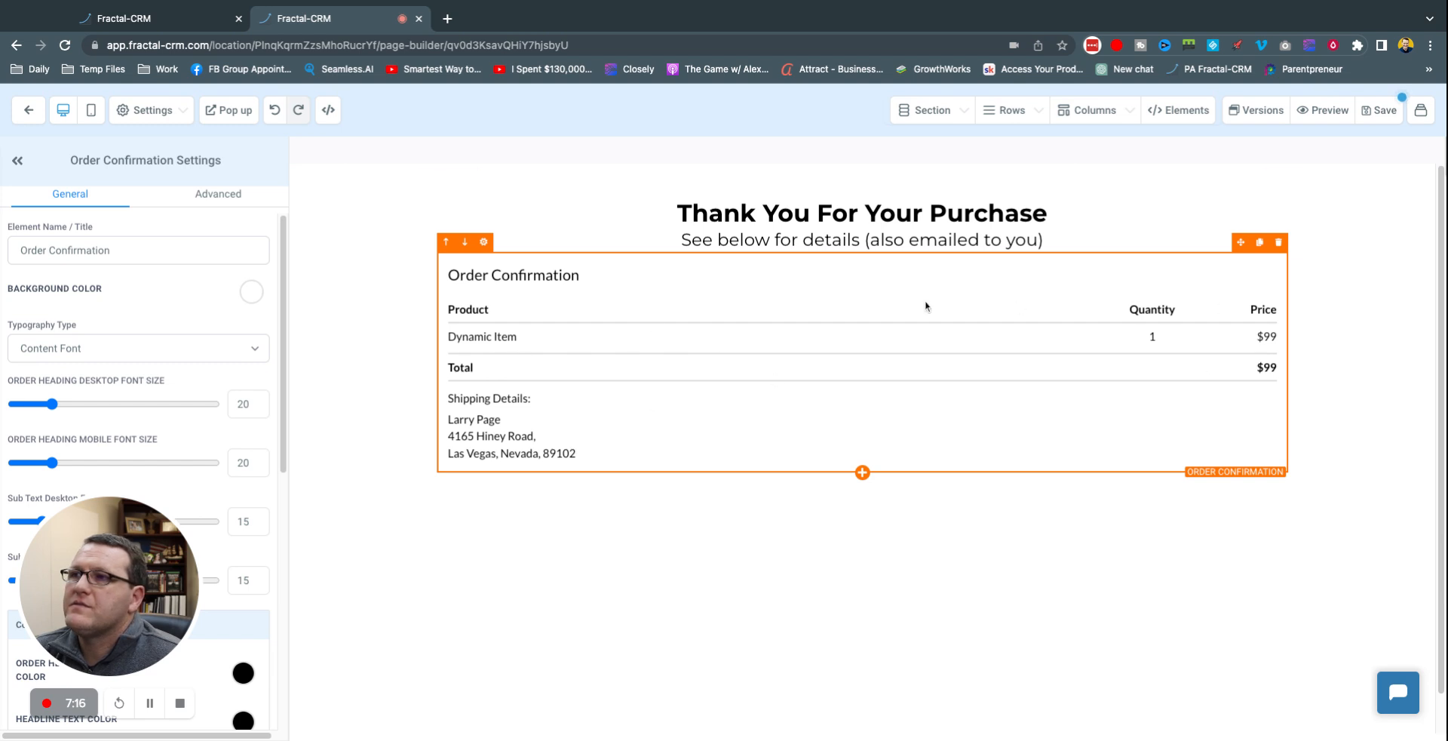
{"action": "scroll", "coordinate": [81, 405], "scroll_direction": "down", "scroll_amount": 5}
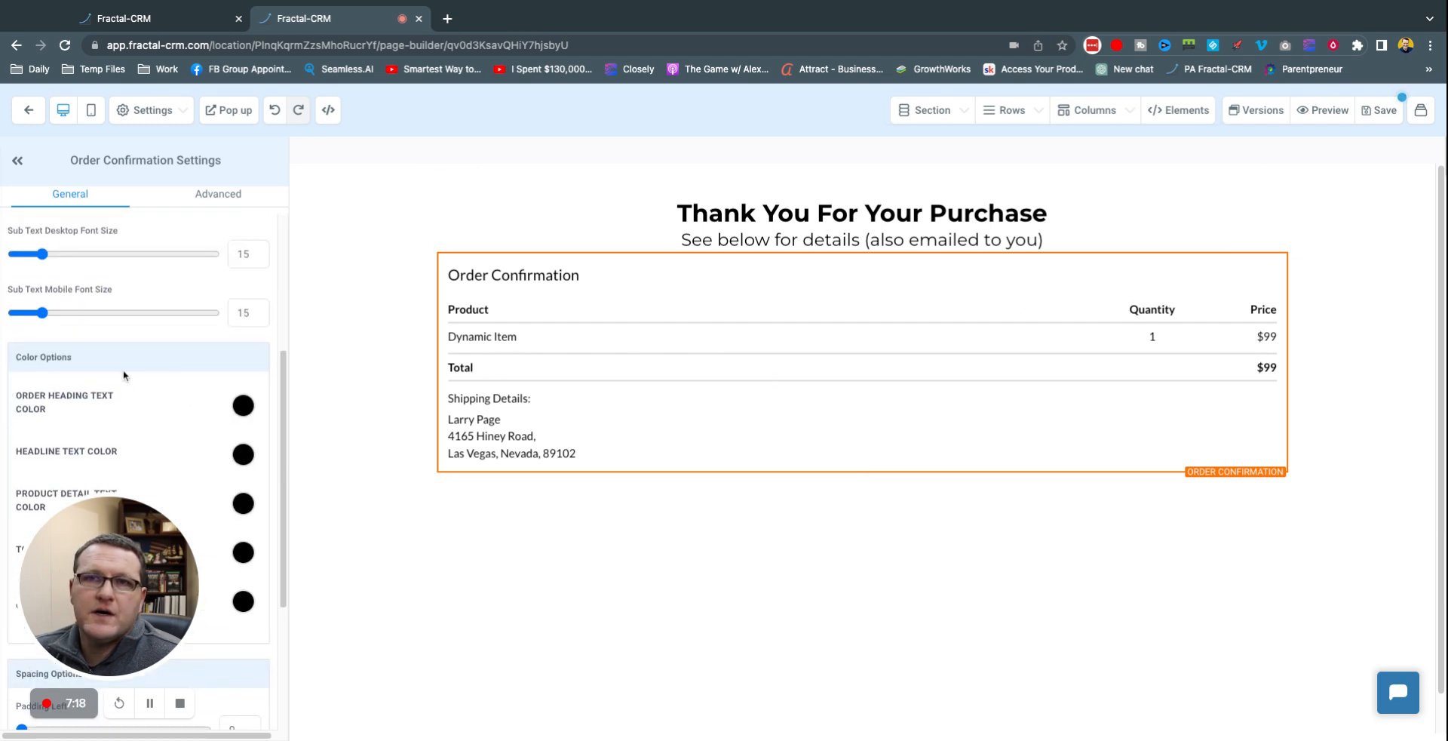
{"action": "scroll", "coordinate": [124, 375], "scroll_direction": "up", "scroll_amount": 4}
{"action": "scroll", "coordinate": [124, 375], "scroll_direction": "up", "scroll_amount": 1}
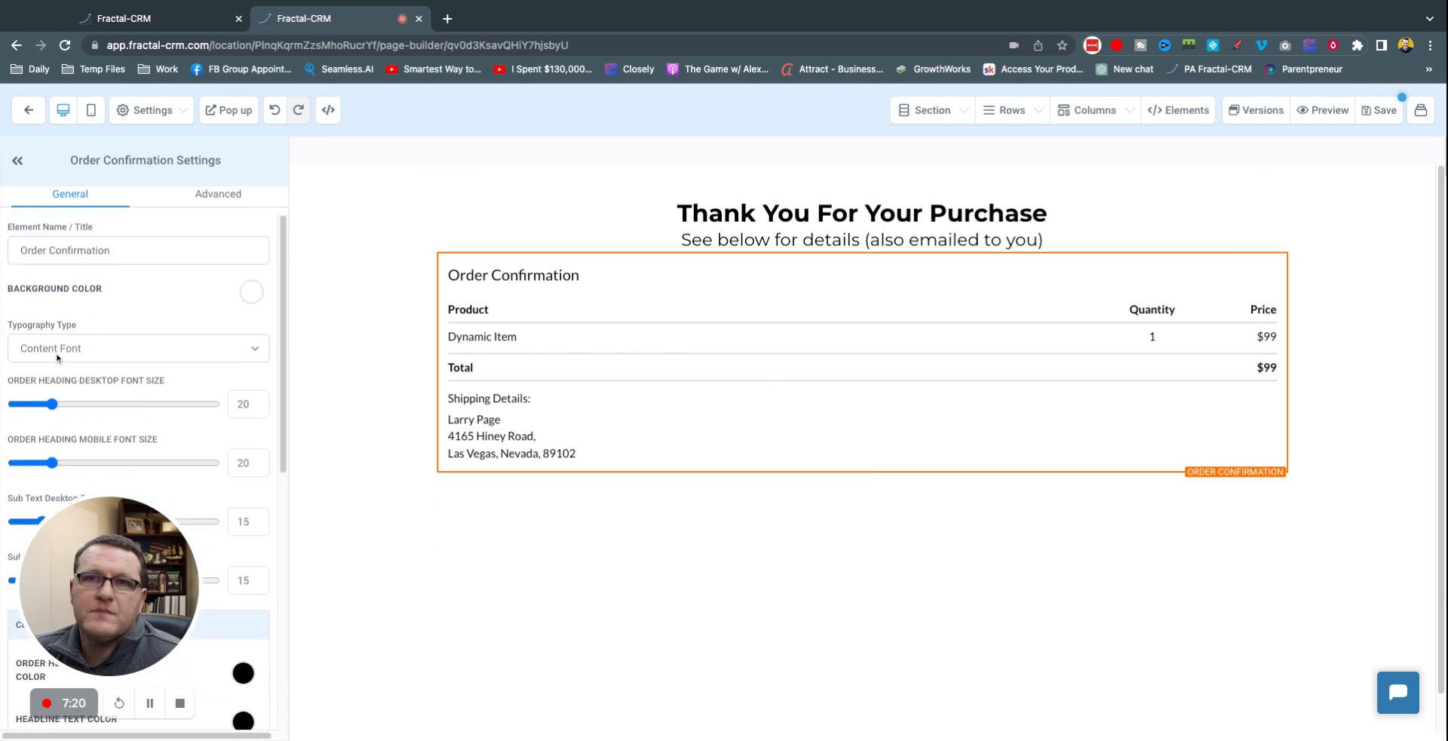
{"action": "scroll", "coordinate": [151, 377], "scroll_direction": "down", "scroll_amount": 7}
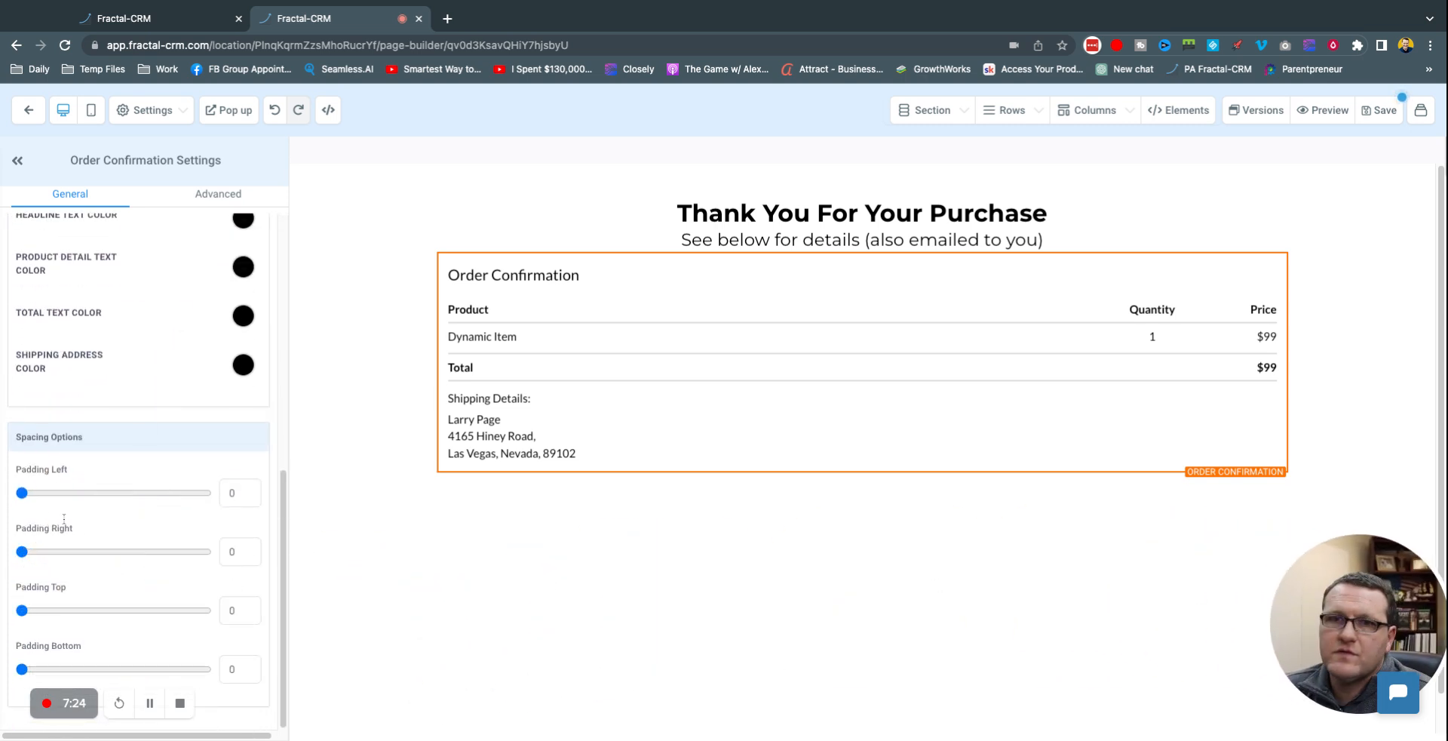
Step: Give the order confirmation top padding 20 and the sub headline top and bottom margins of about 20
{"action": "left_click_drag", "start_coordinate": [22, 610], "coordinate": [59, 610]}
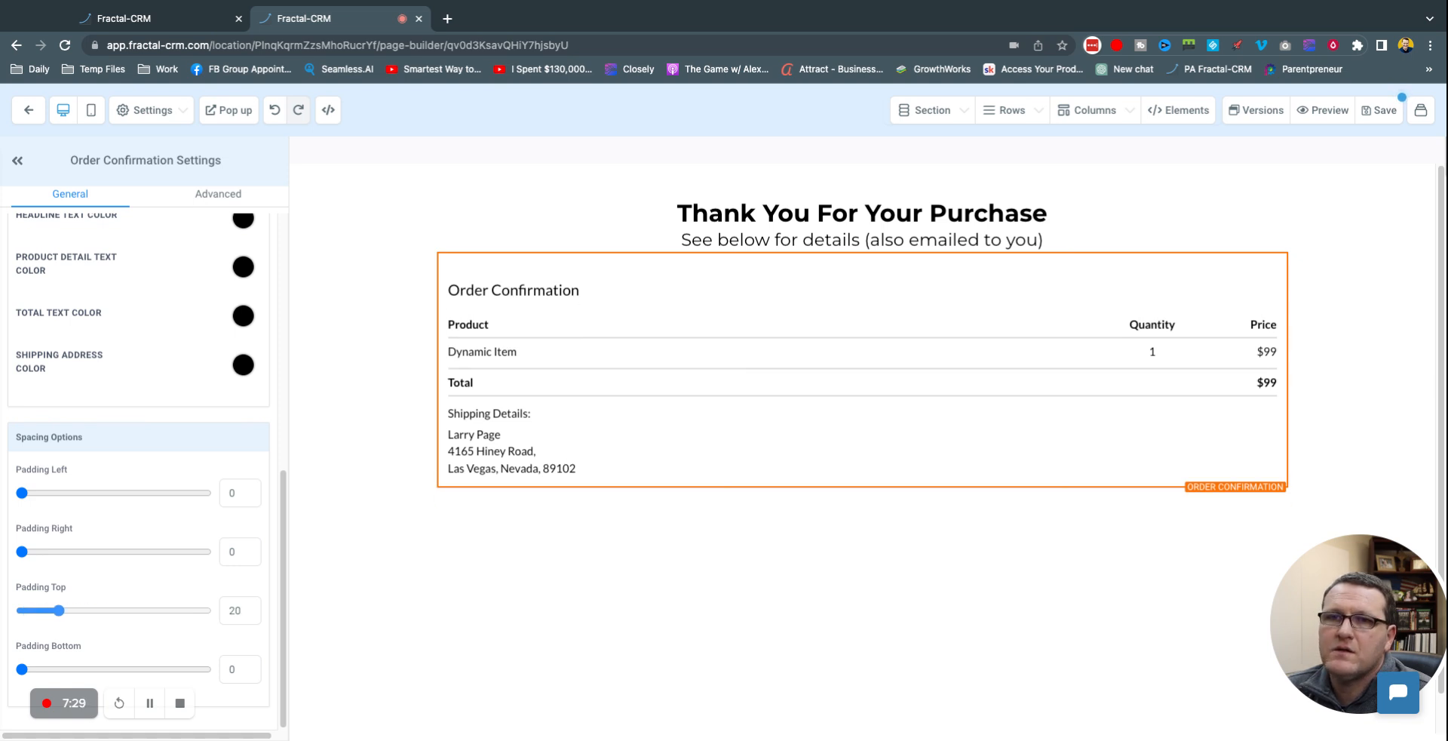
{"action": "left_click", "coordinate": [726, 234]}
{"action": "scroll", "coordinate": [91, 452], "scroll_direction": "down", "scroll_amount": 2}
{"action": "left_click_drag", "start_coordinate": [22, 611], "coordinate": [60, 610]}
{"action": "left_click_drag", "start_coordinate": [21, 669], "coordinate": [60, 669]}
{"action": "left_click", "coordinate": [1252, 294]}
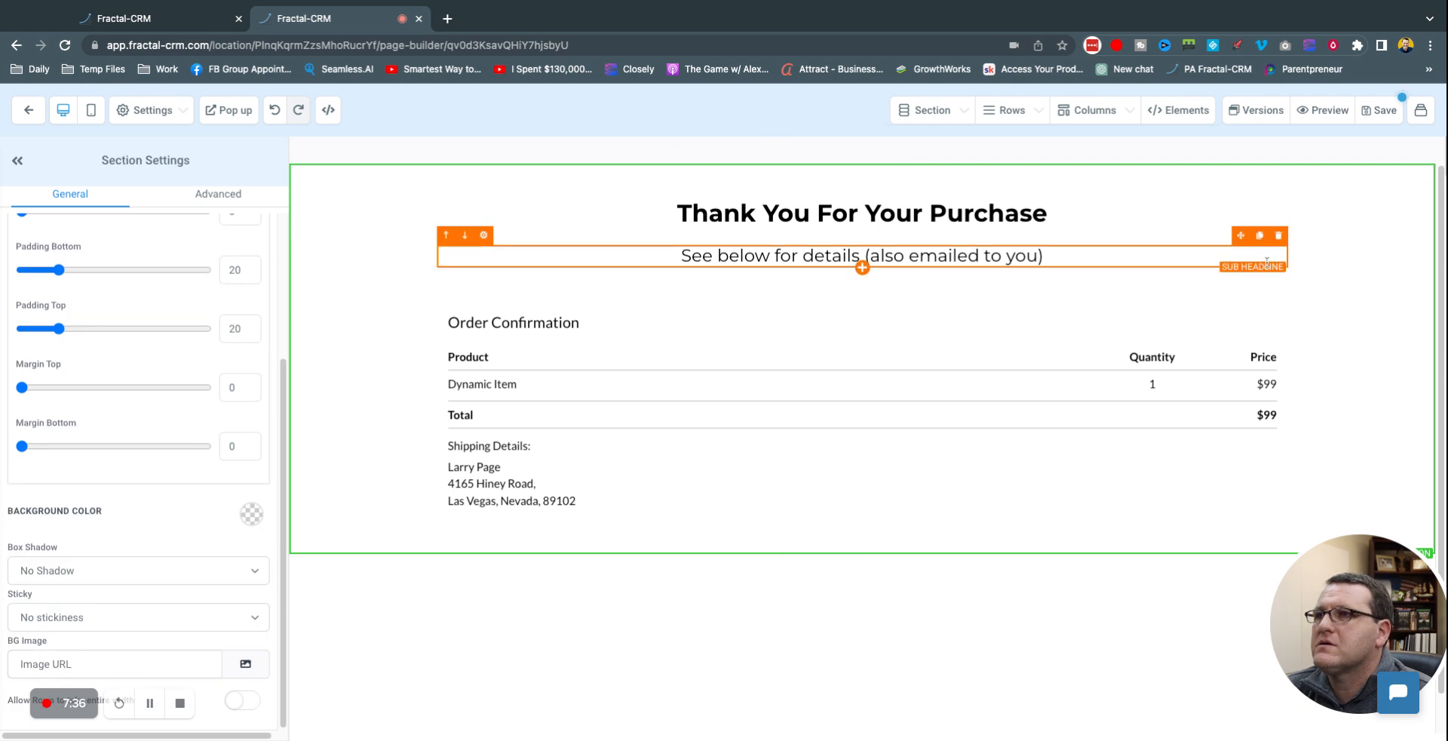
Step: Save the thank-you page with Cmd+S, return to the Test Funnel steps and open the Optin step
{"action": "key", "text": "super+s"}
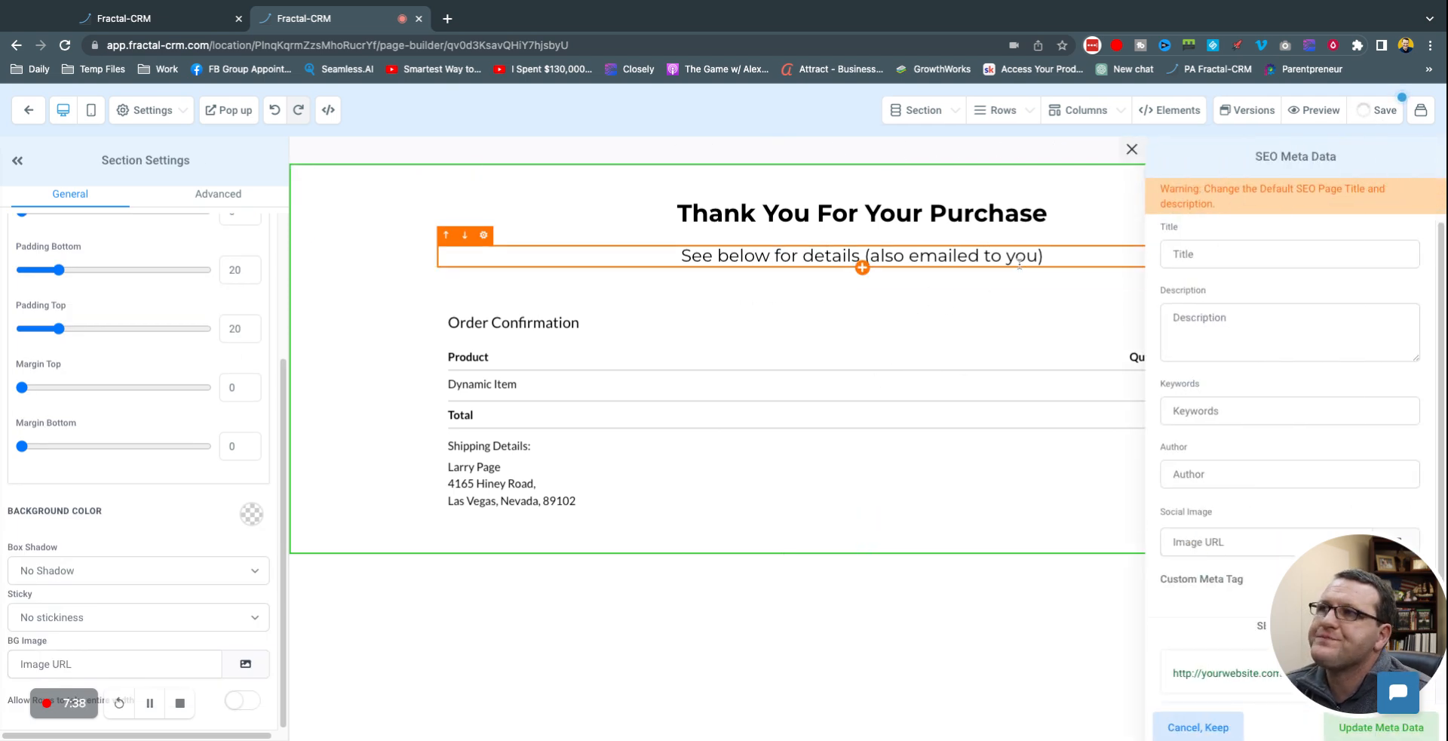
{"action": "left_click", "coordinate": [28, 114]}
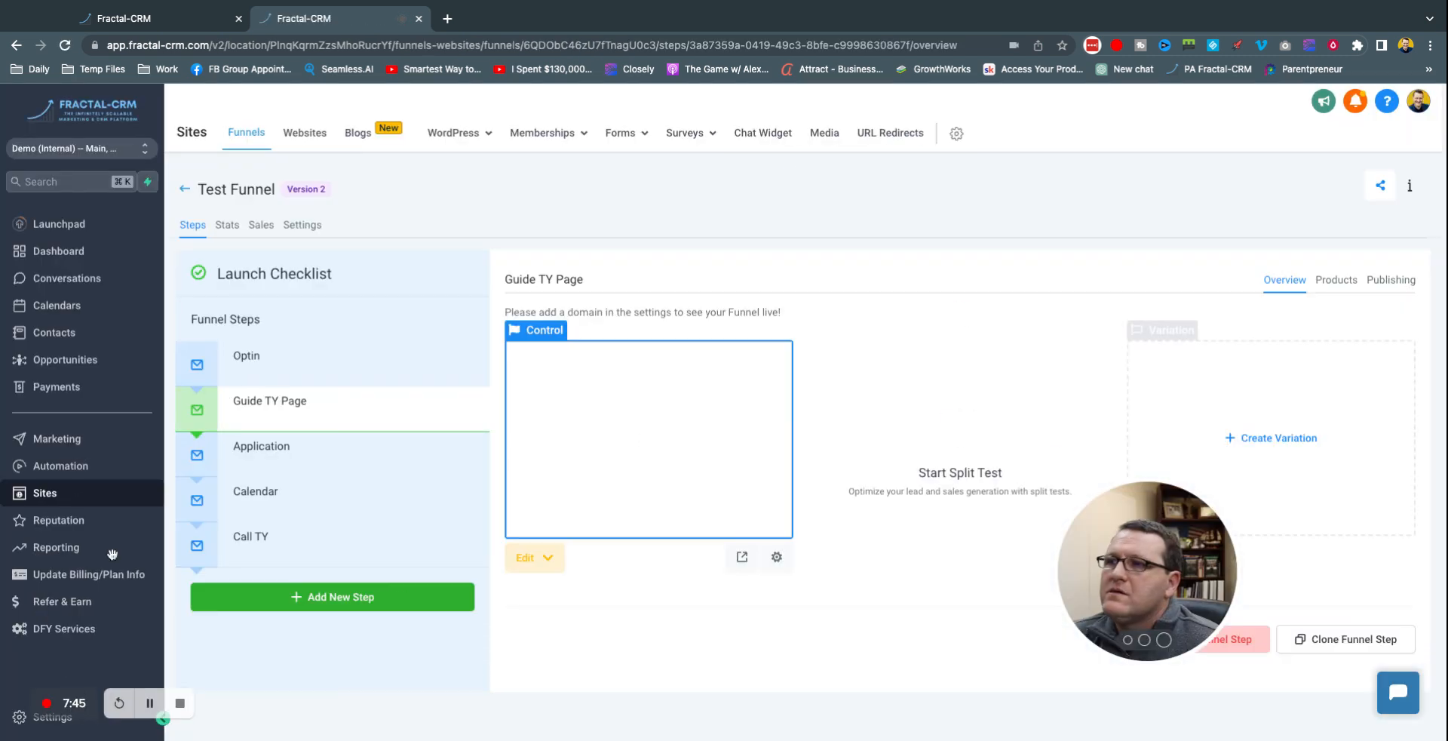
{"action": "left_click_drag", "start_coordinate": [1159, 539], "coordinate": [1338, 583]}
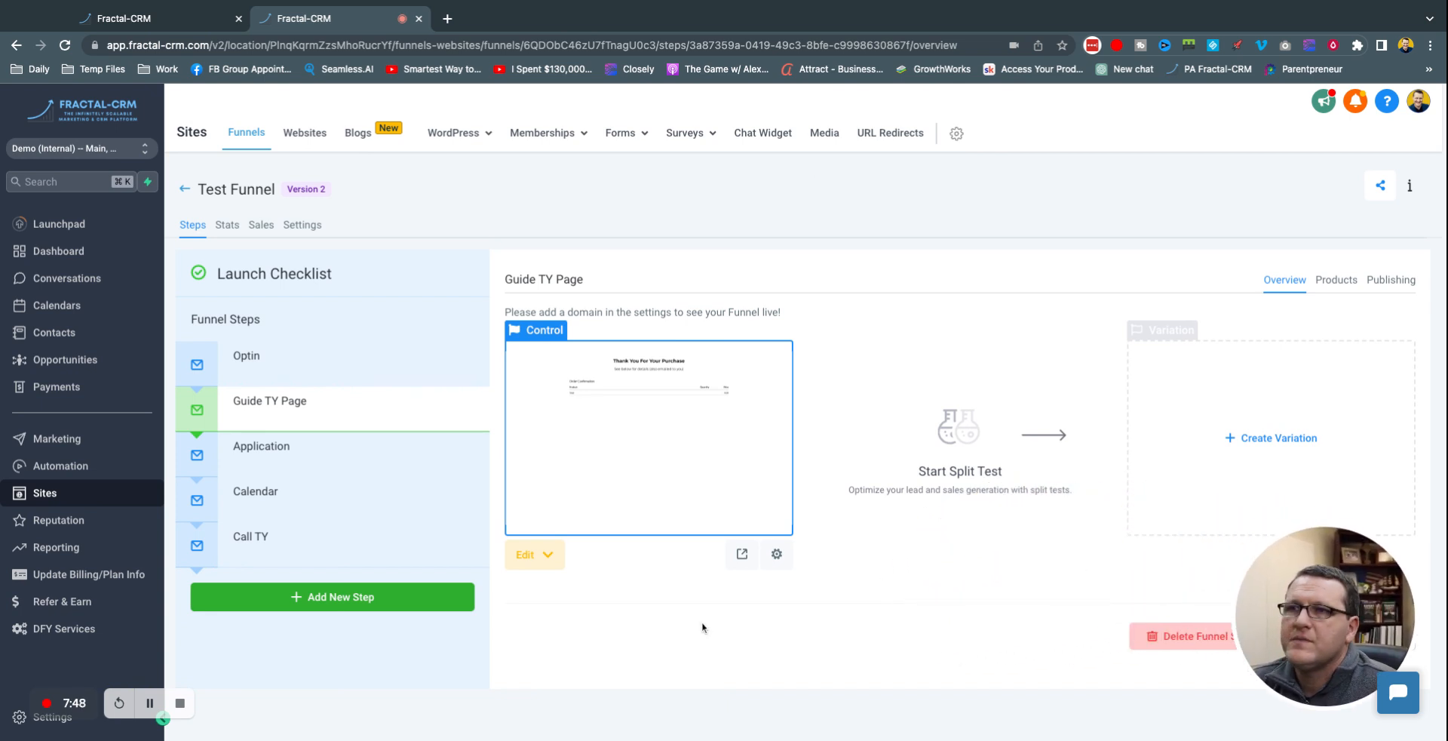
{"action": "left_click", "coordinate": [273, 356]}
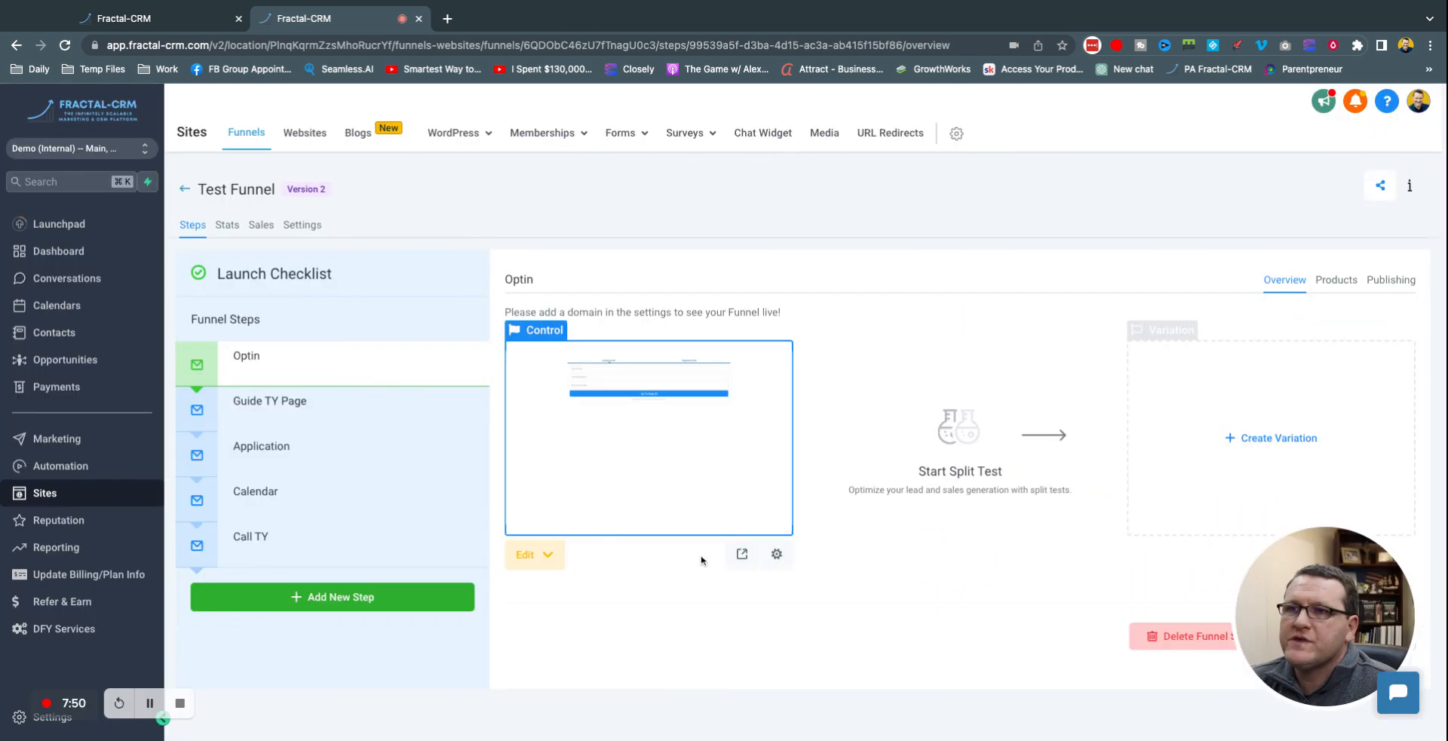
Step: Open the Optin page preview in a new tab and enter the buyer's name, e-mail and phone in Contact Info
{"action": "left_click", "coordinate": [741, 556]}
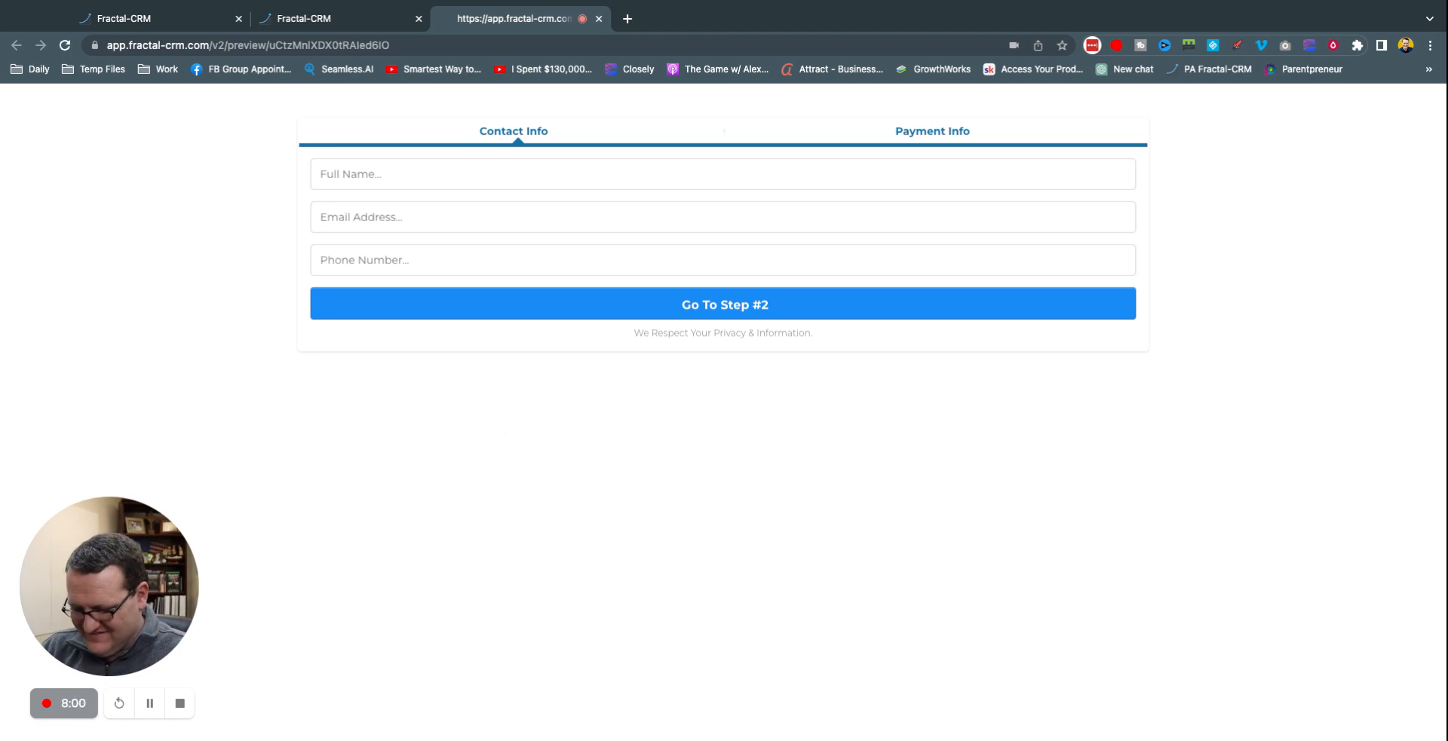
{"action": "key", "text": "Tab"}
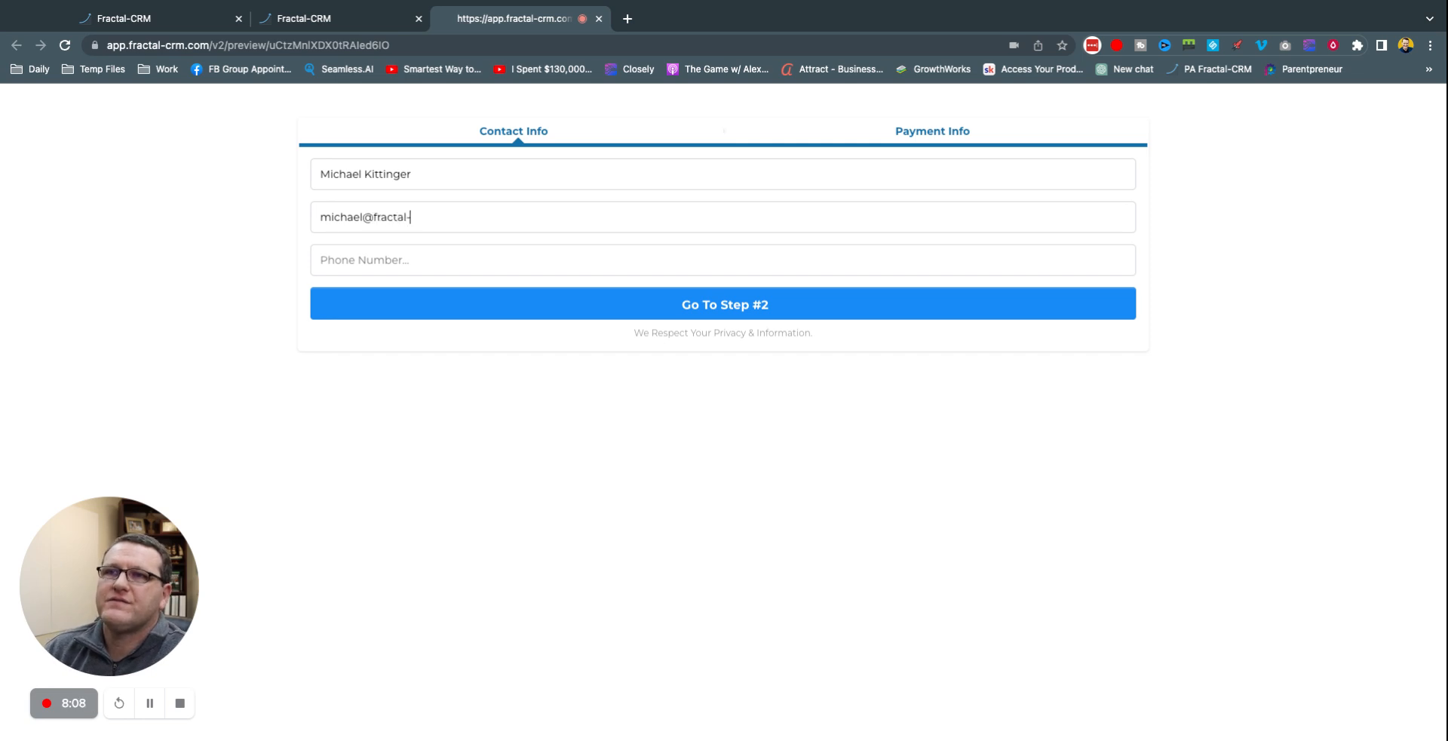
{"action": "key", "text": "Tab"}
{"action": "type", "text": "205"}
{"action": "type", "text": "-555-1234"}
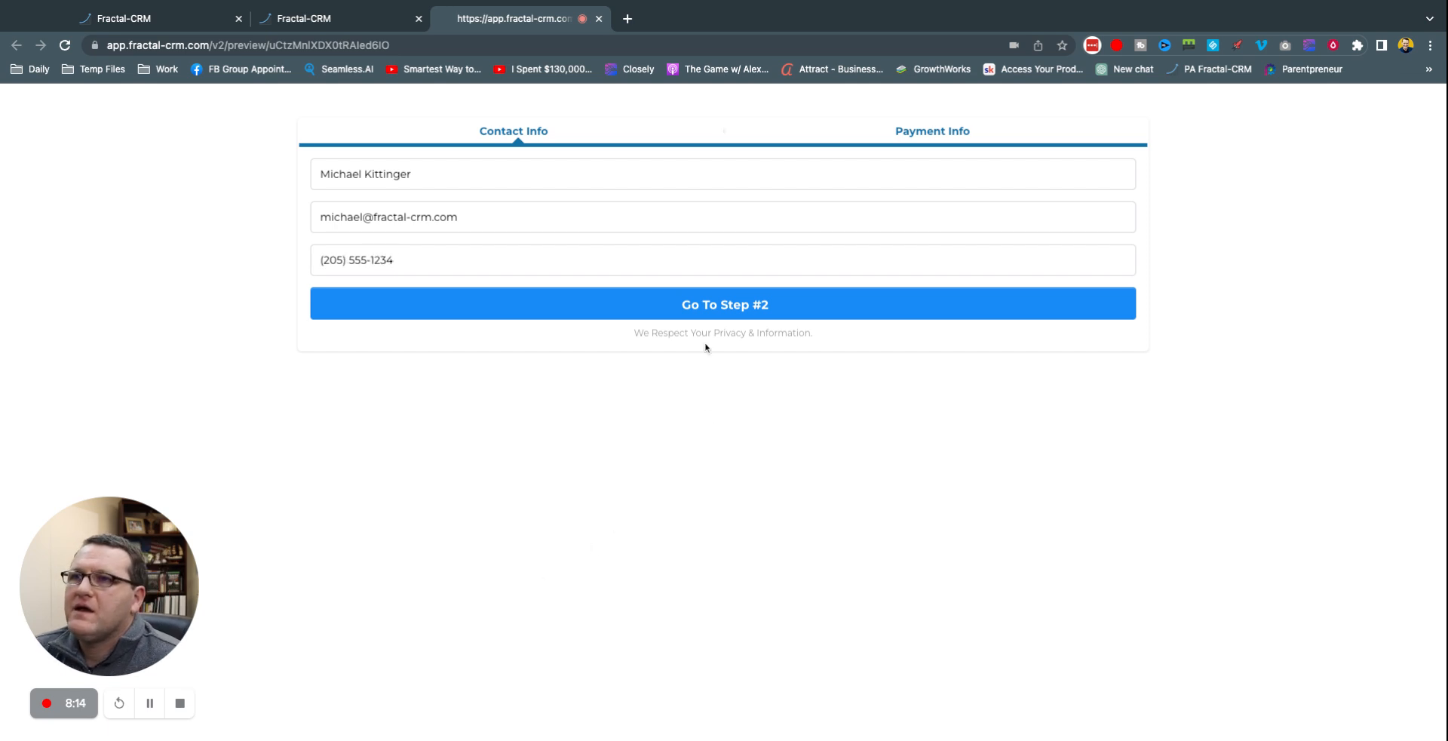
Step: Advance the preview order to Payment Info and highlight its no-payment-method message and secure payments note
{"action": "left_click", "coordinate": [717, 304]}
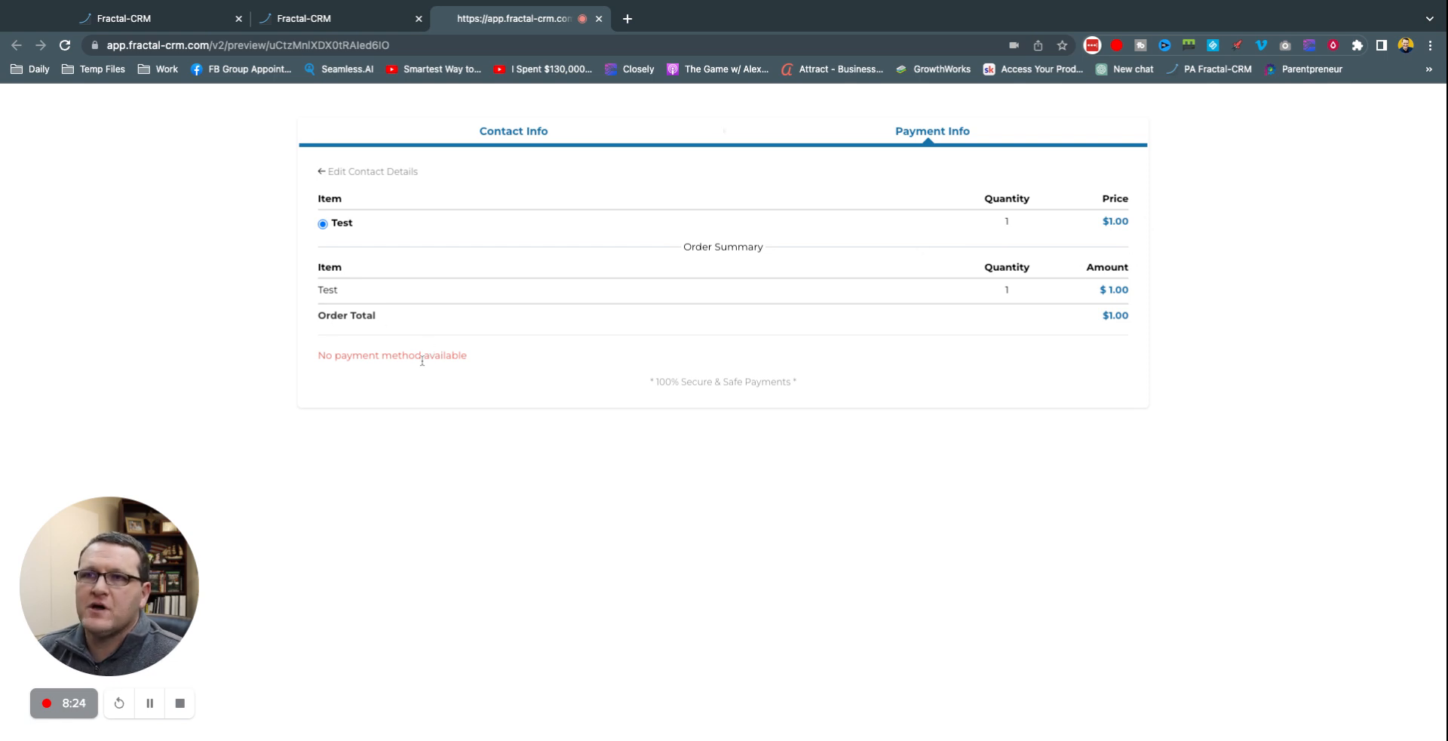
{"action": "triple_click", "coordinate": [314, 357]}
{"action": "triple_click", "coordinate": [863, 378]}
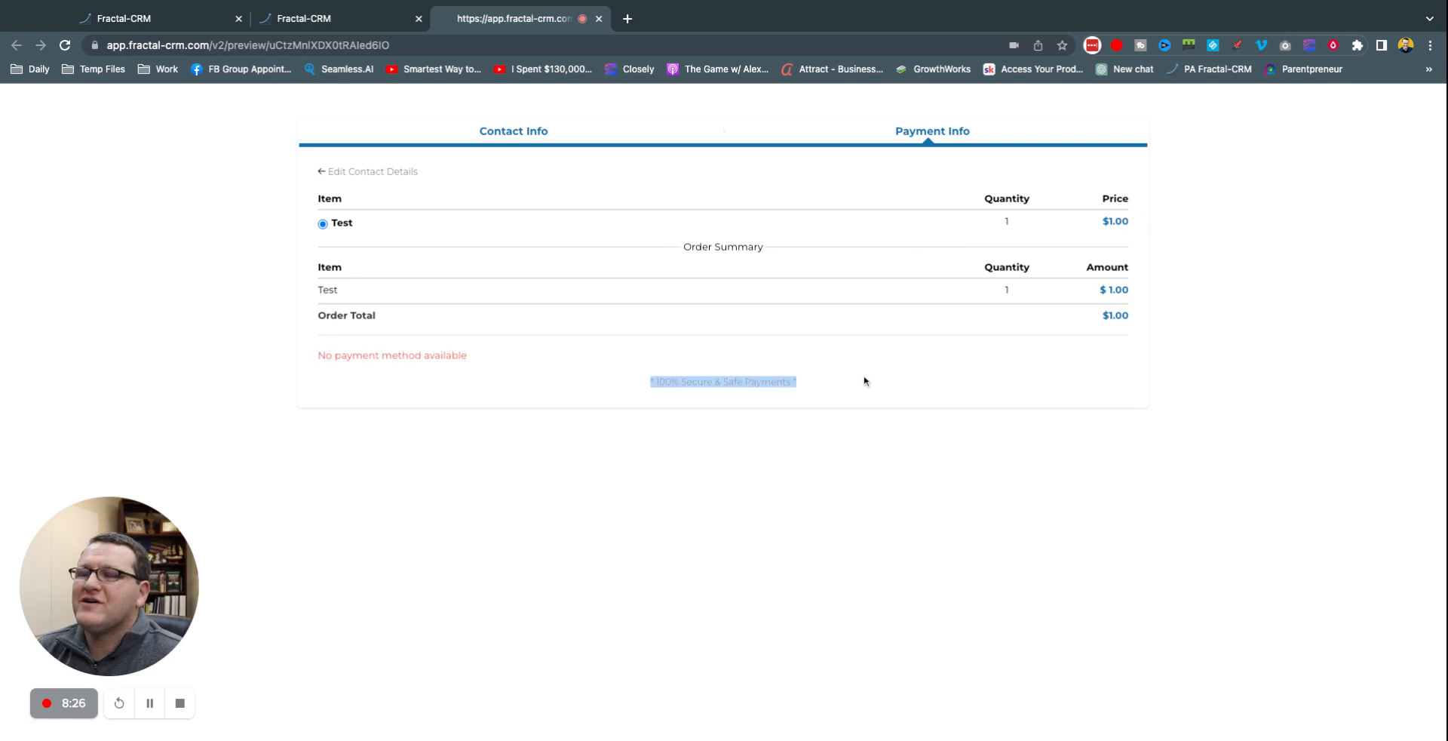
{"action": "left_click", "coordinate": [881, 473]}
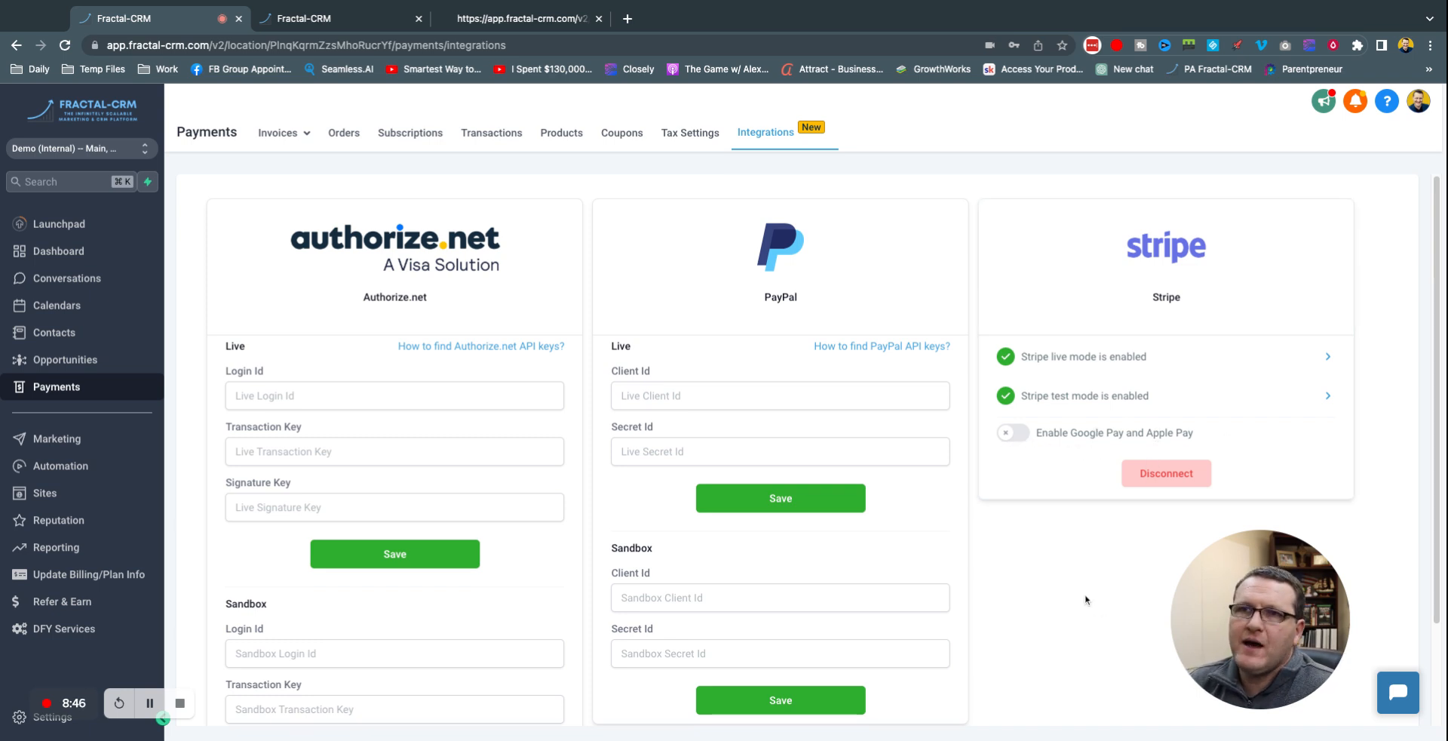
Step: Reload the checkout preview, re-enter the buyer's name, e-mail and phone, and continue to step 2
{"action": "left_click", "coordinate": [351, 24]}
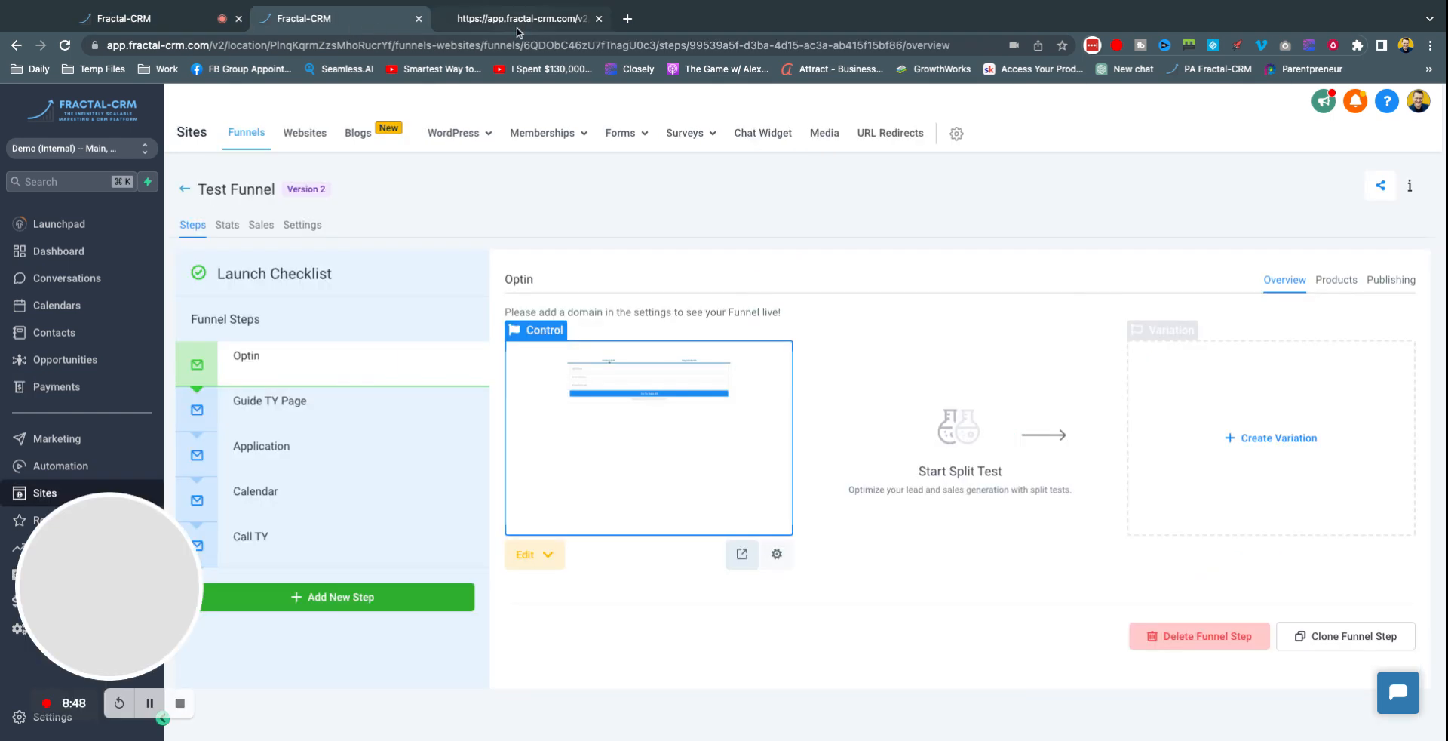
{"action": "left_click", "coordinate": [521, 18]}
{"action": "left_click", "coordinate": [65, 47]}
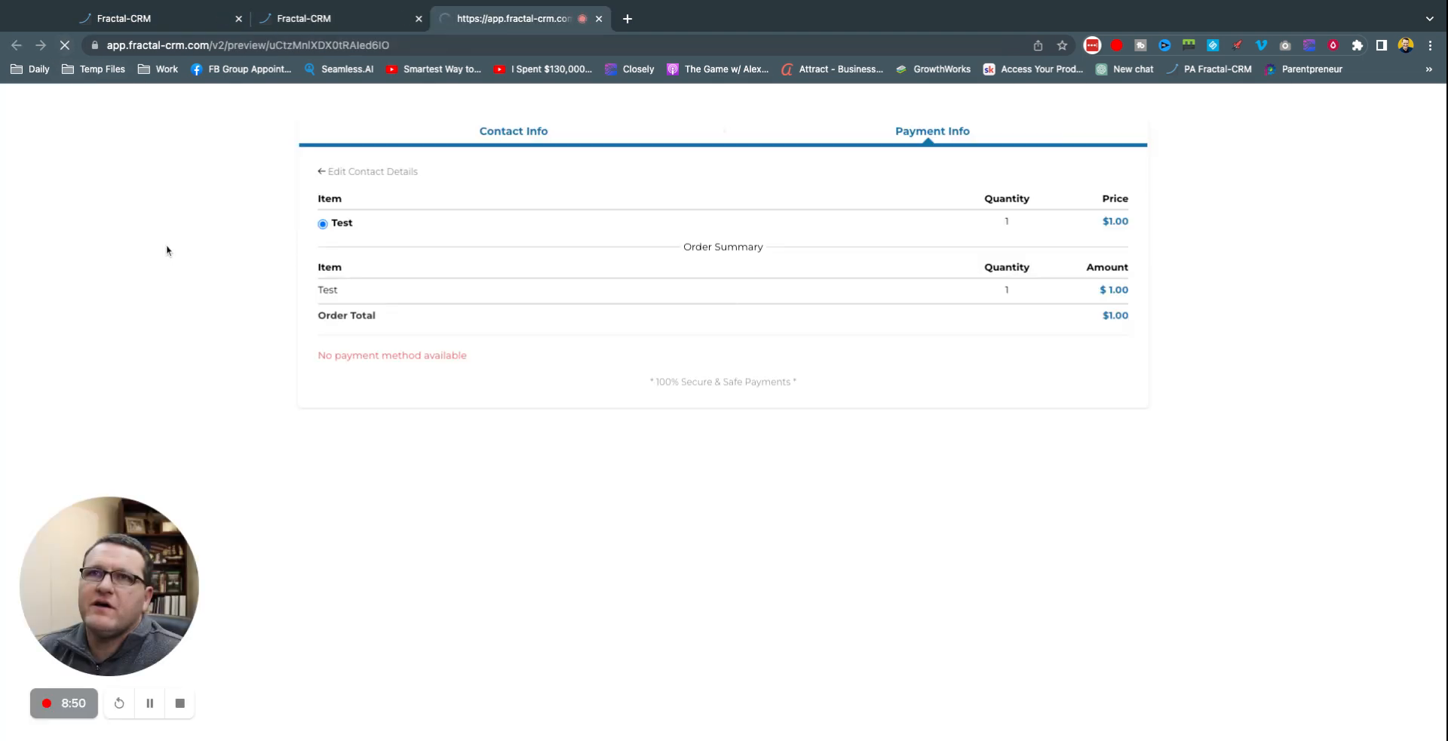
{"action": "left_click", "coordinate": [337, 184]}
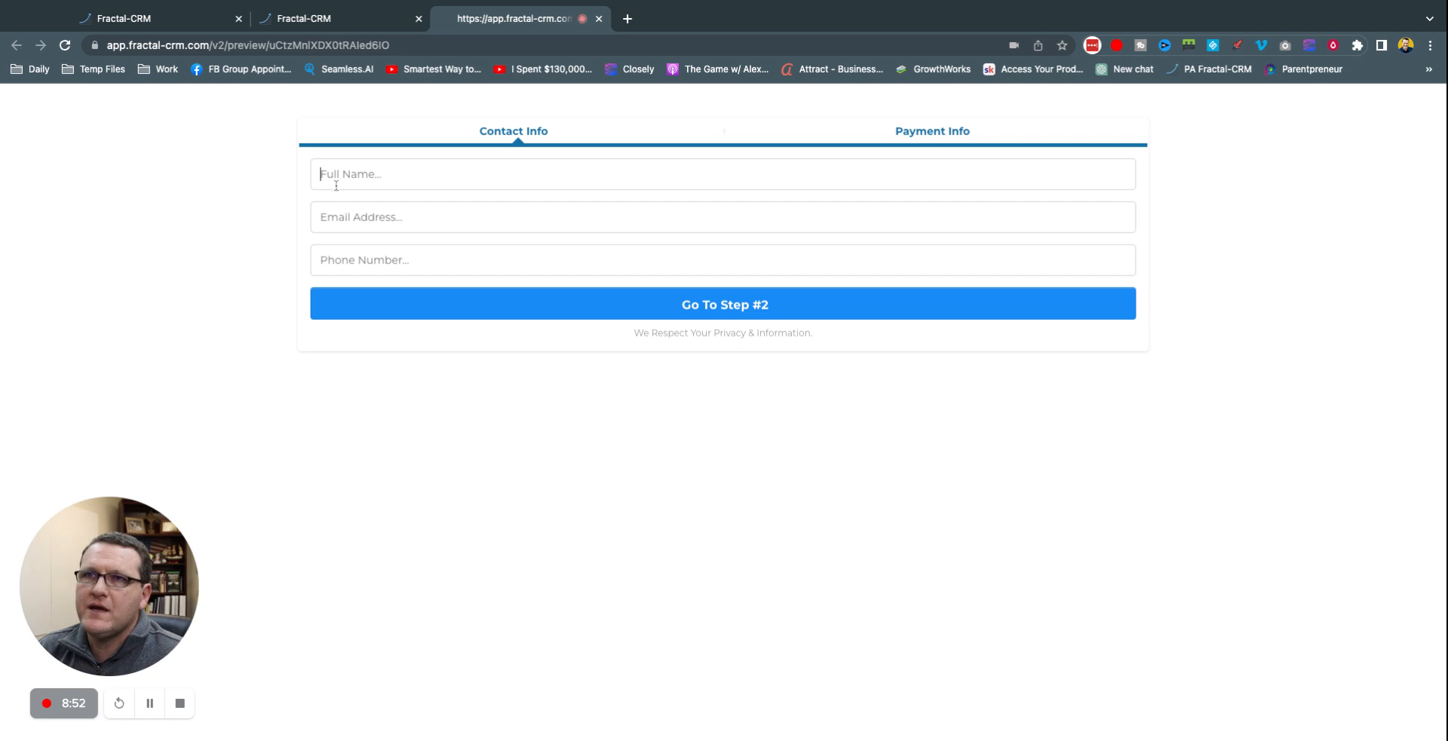
{"action": "key", "text": "Tab"}
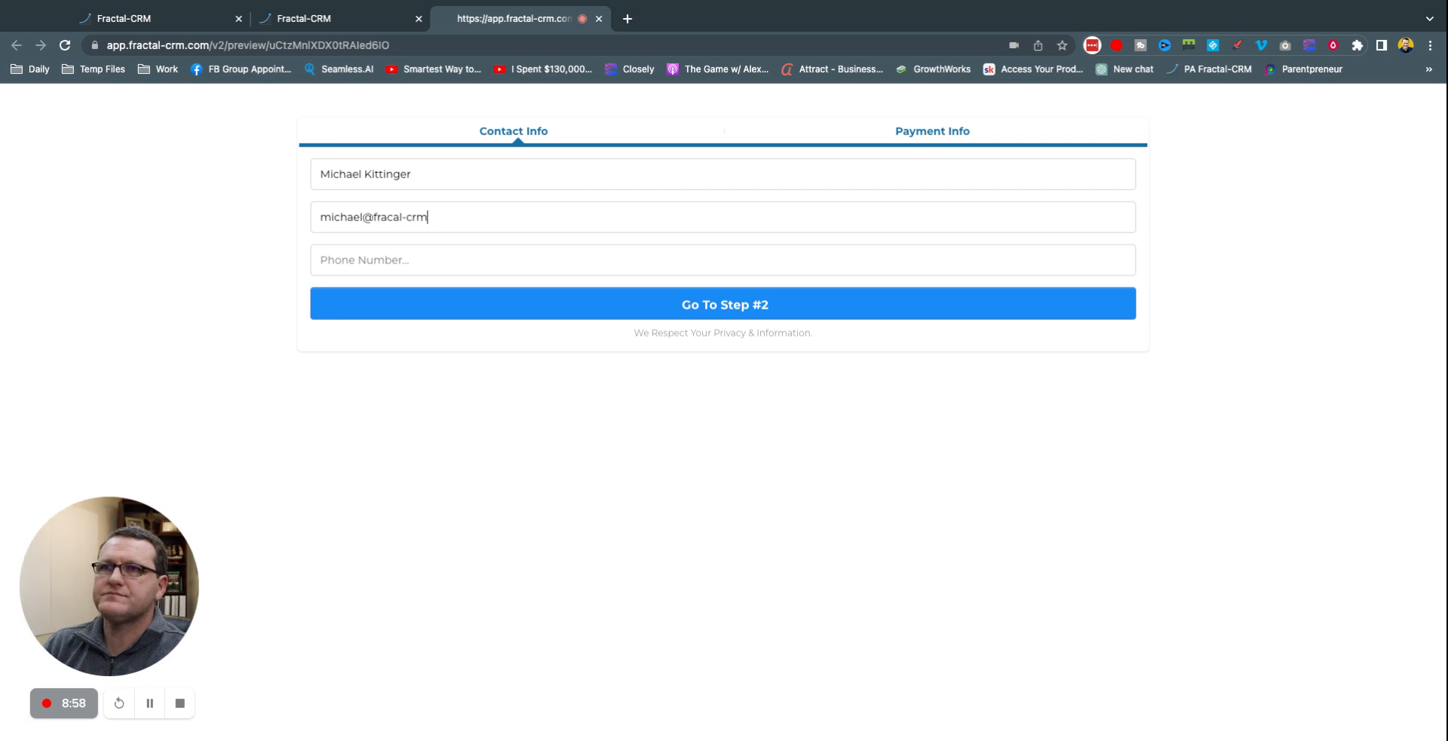
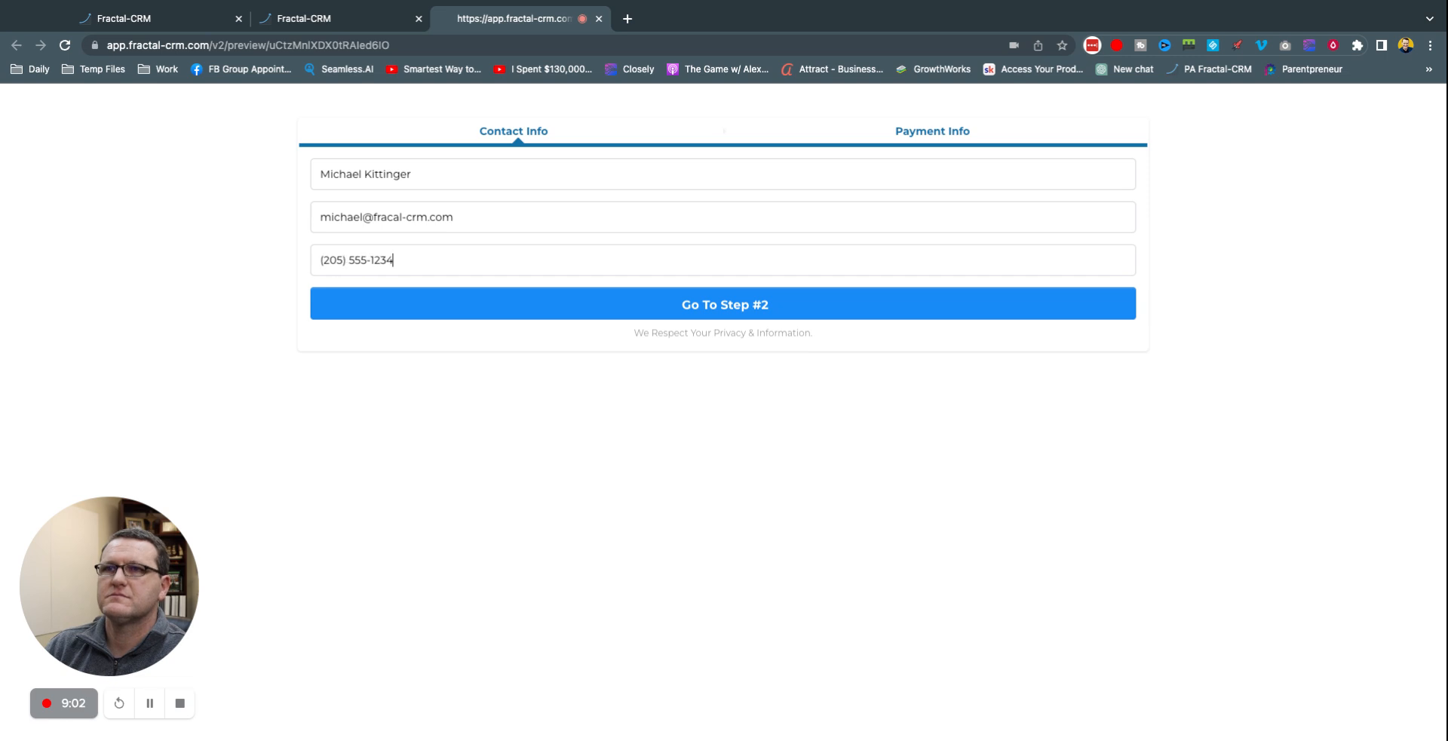
{"action": "left_click", "coordinate": [763, 305]}
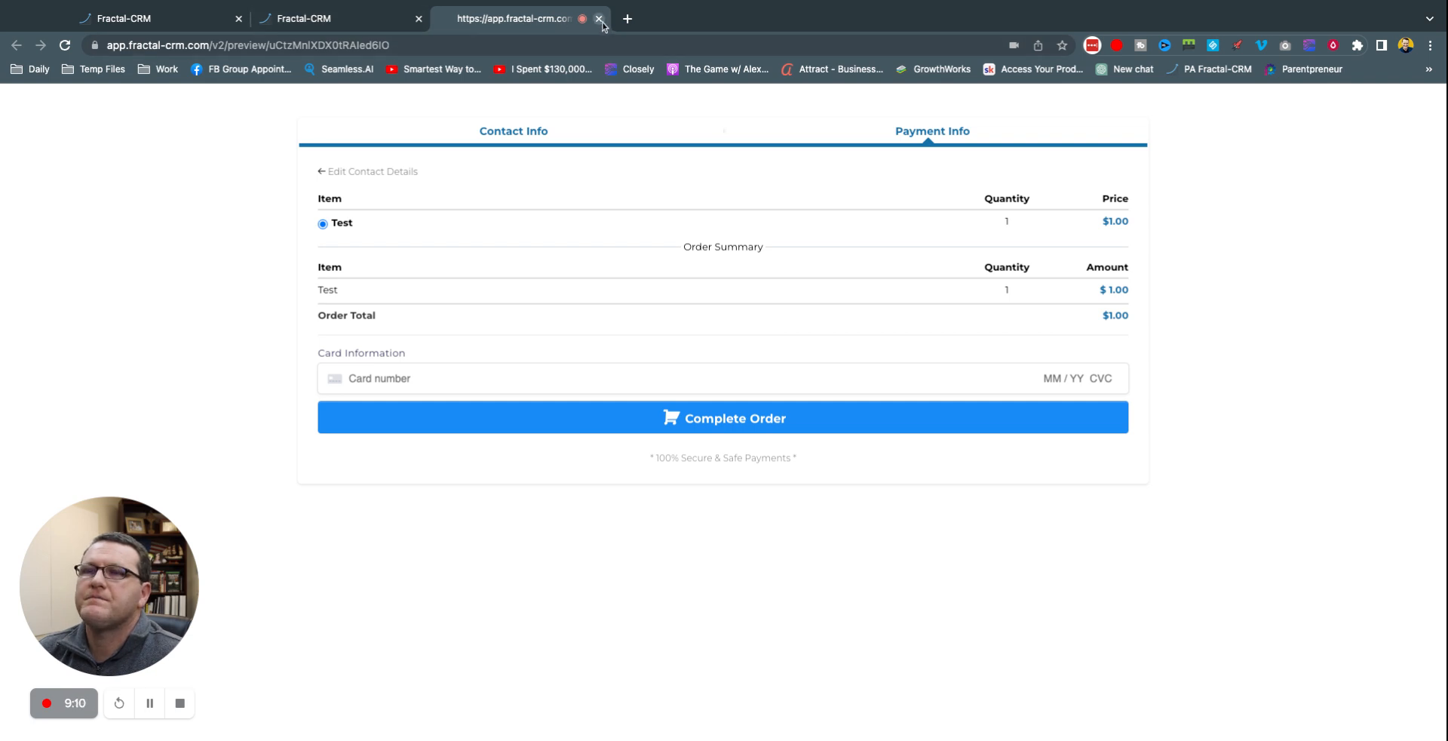
Step: Close the checkout preview, switch Test Funnel's payment mode to Test, save, and return to Funnels
{"action": "left_click", "coordinate": [598, 18]}
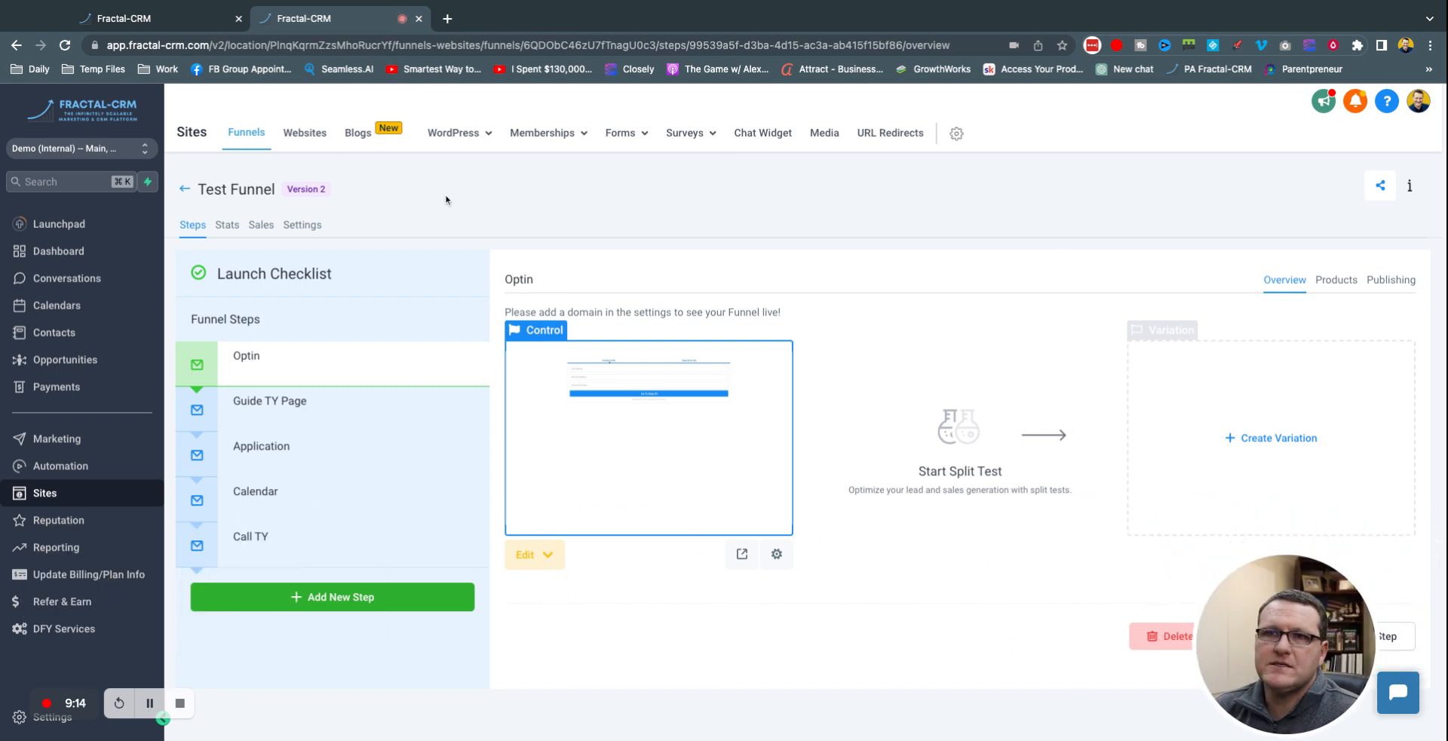
{"action": "left_click", "coordinate": [302, 225]}
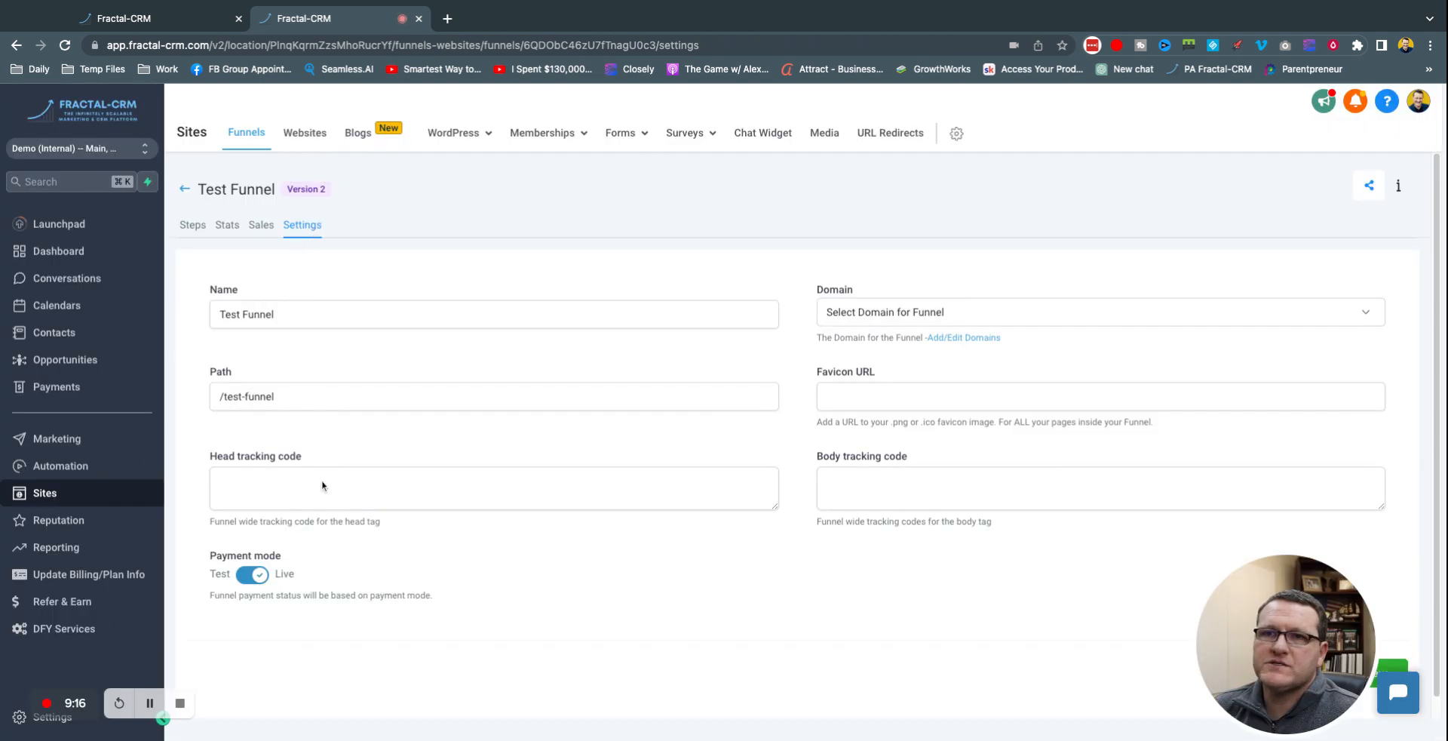
{"action": "triple_click", "coordinate": [235, 556]}
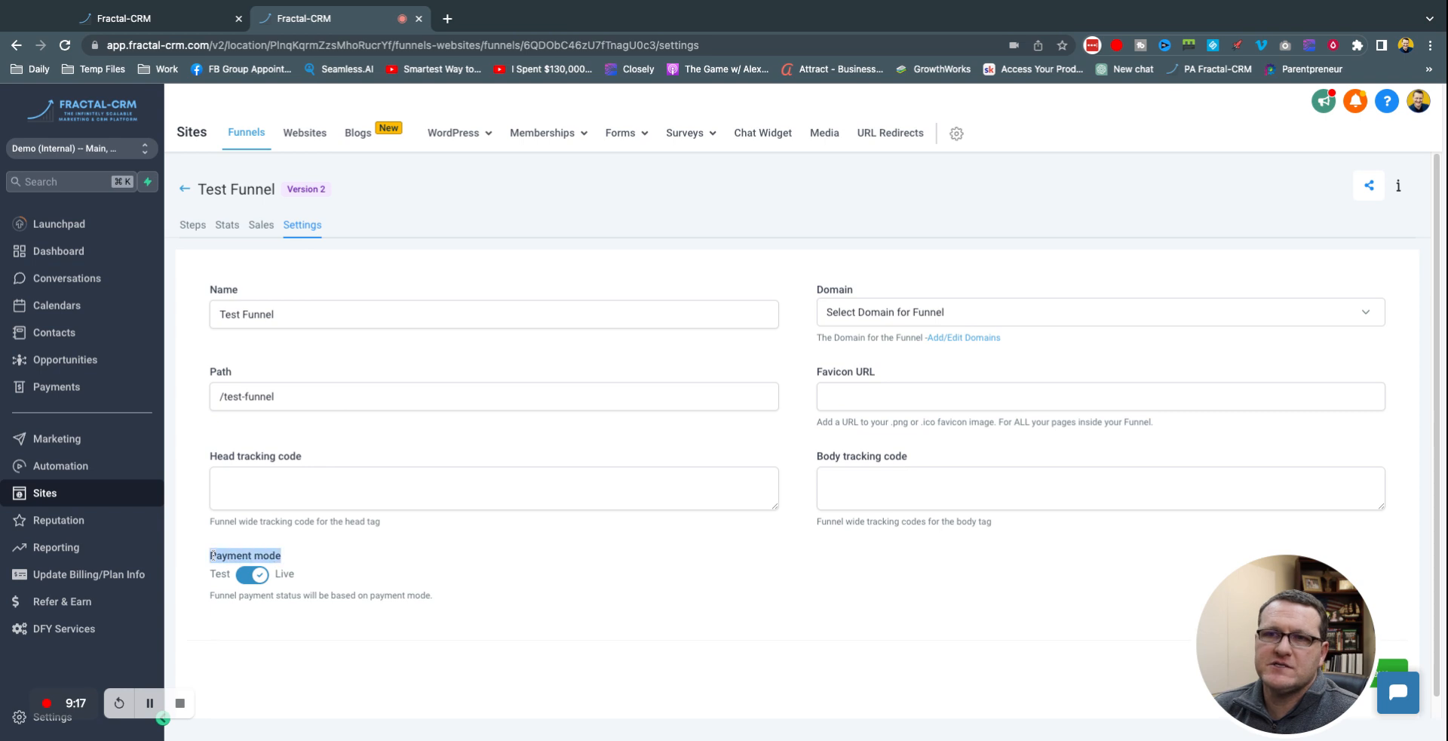
{"action": "left_click", "coordinate": [443, 679]}
{"action": "left_click", "coordinate": [260, 580]}
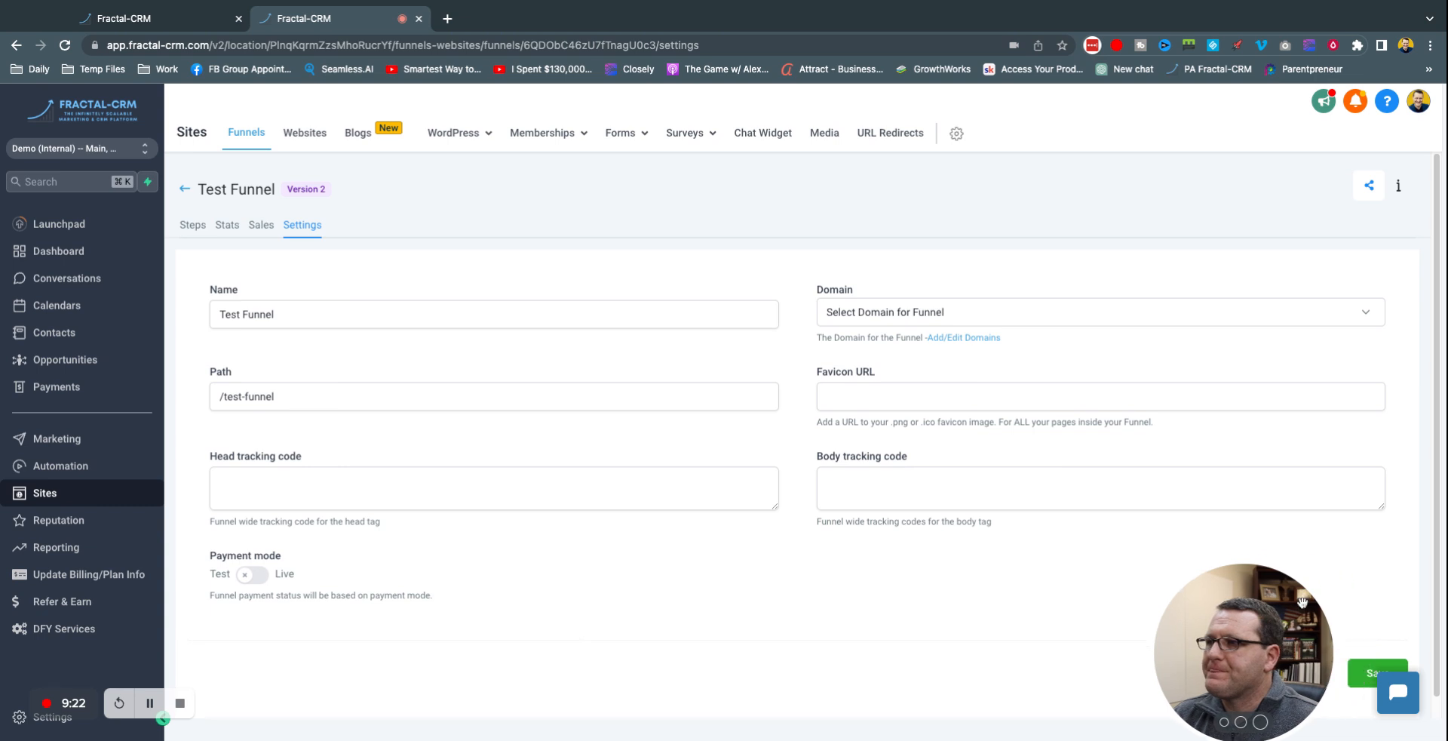
{"action": "left_click", "coordinate": [1357, 672]}
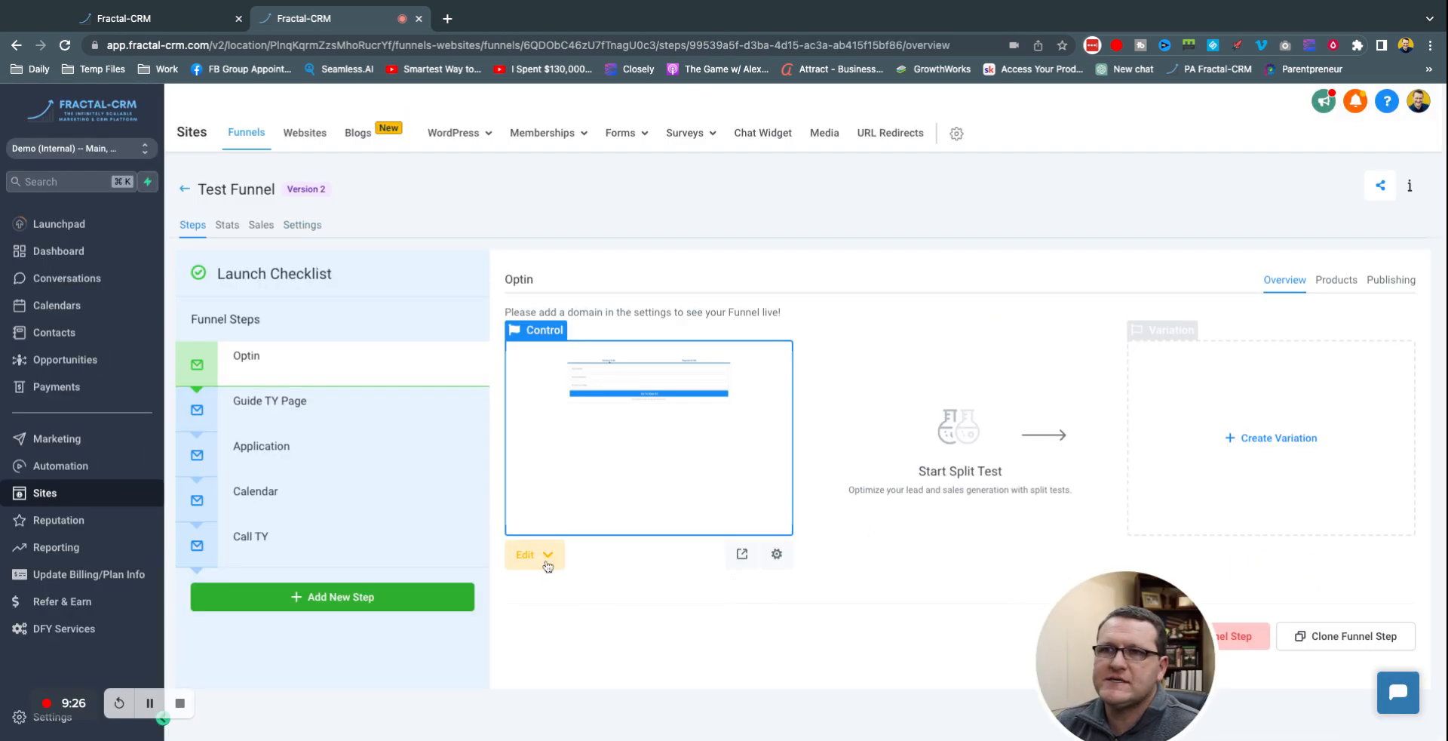
{"action": "left_click", "coordinate": [303, 224]}
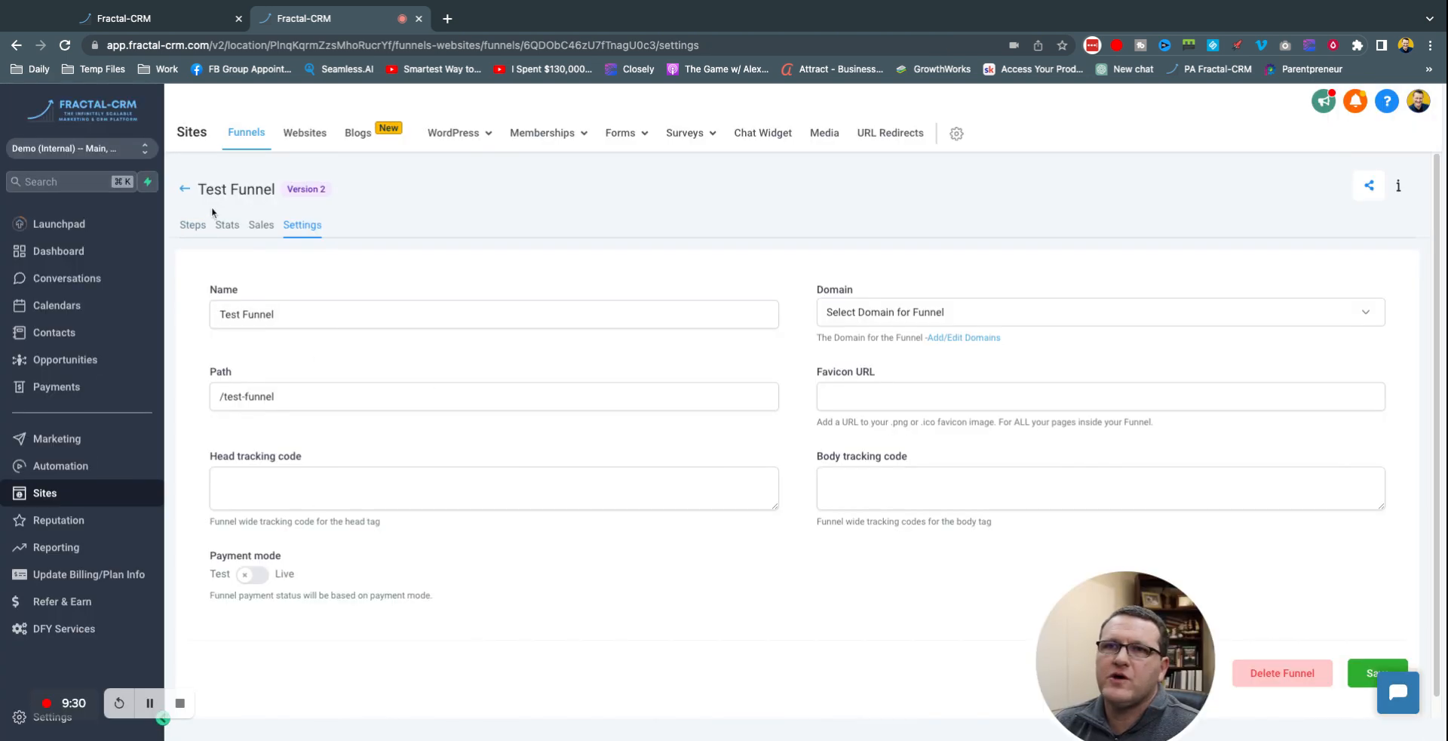
{"action": "left_click", "coordinate": [184, 189]}
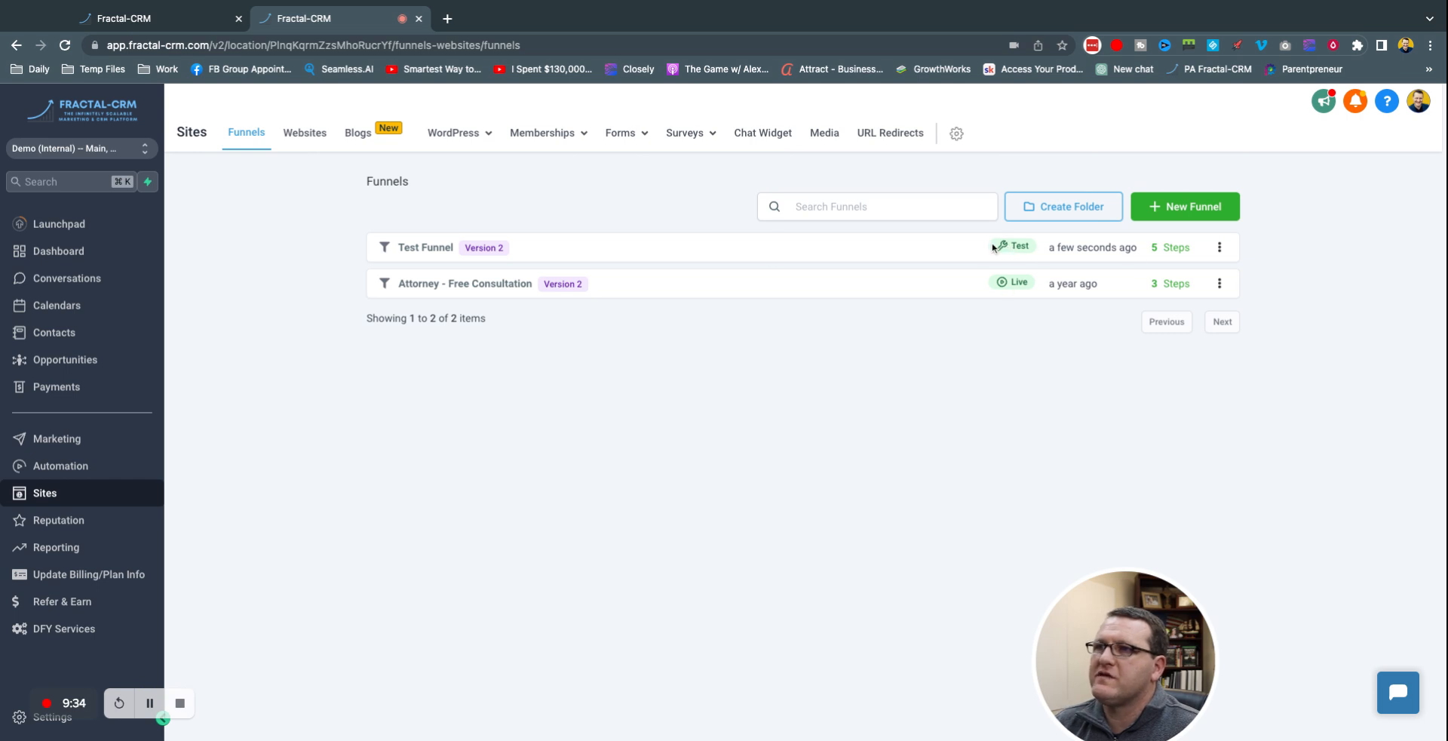
Step: Preview the Test Funnel's Optin page, enter the buyer's full name, e-mail and phone, then continue to Step #2
{"action": "left_click", "coordinate": [412, 256]}
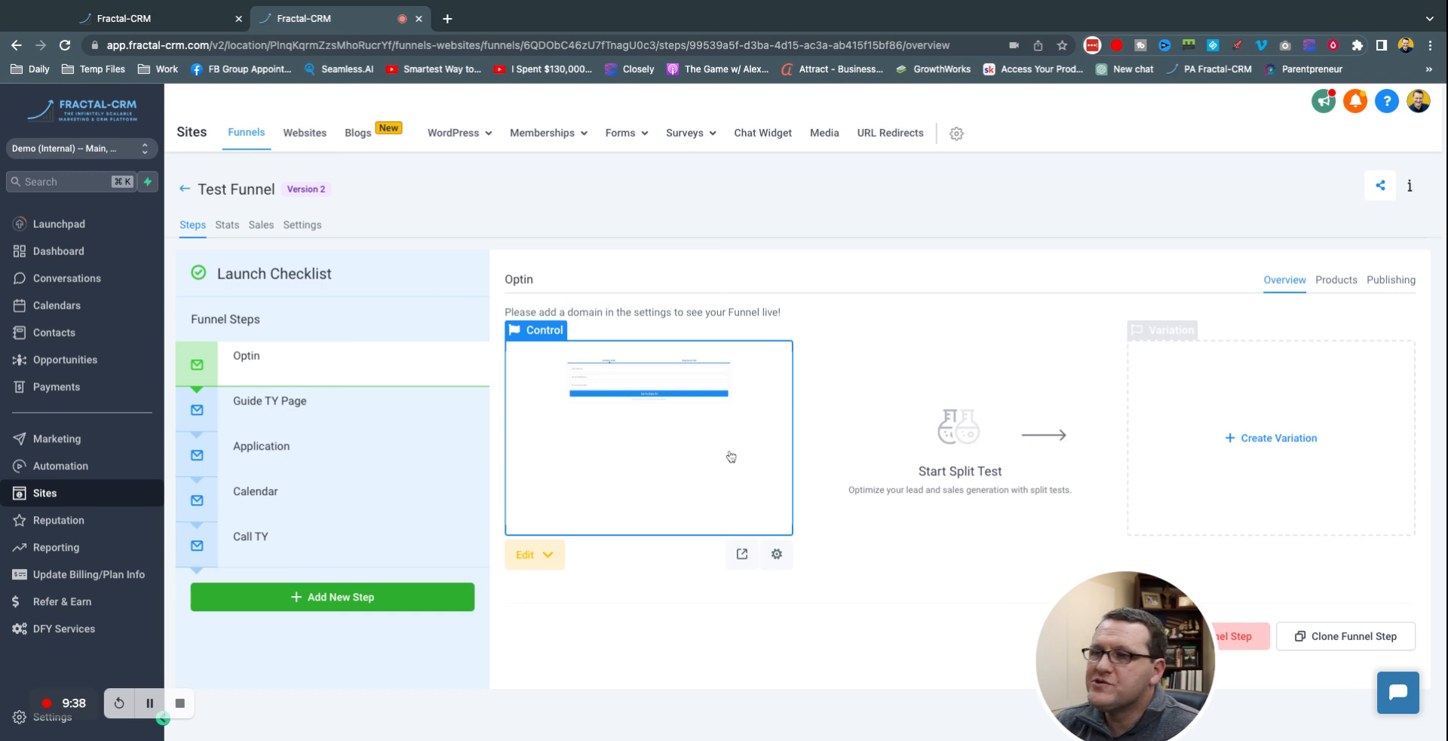
{"action": "left_click", "coordinate": [740, 556]}
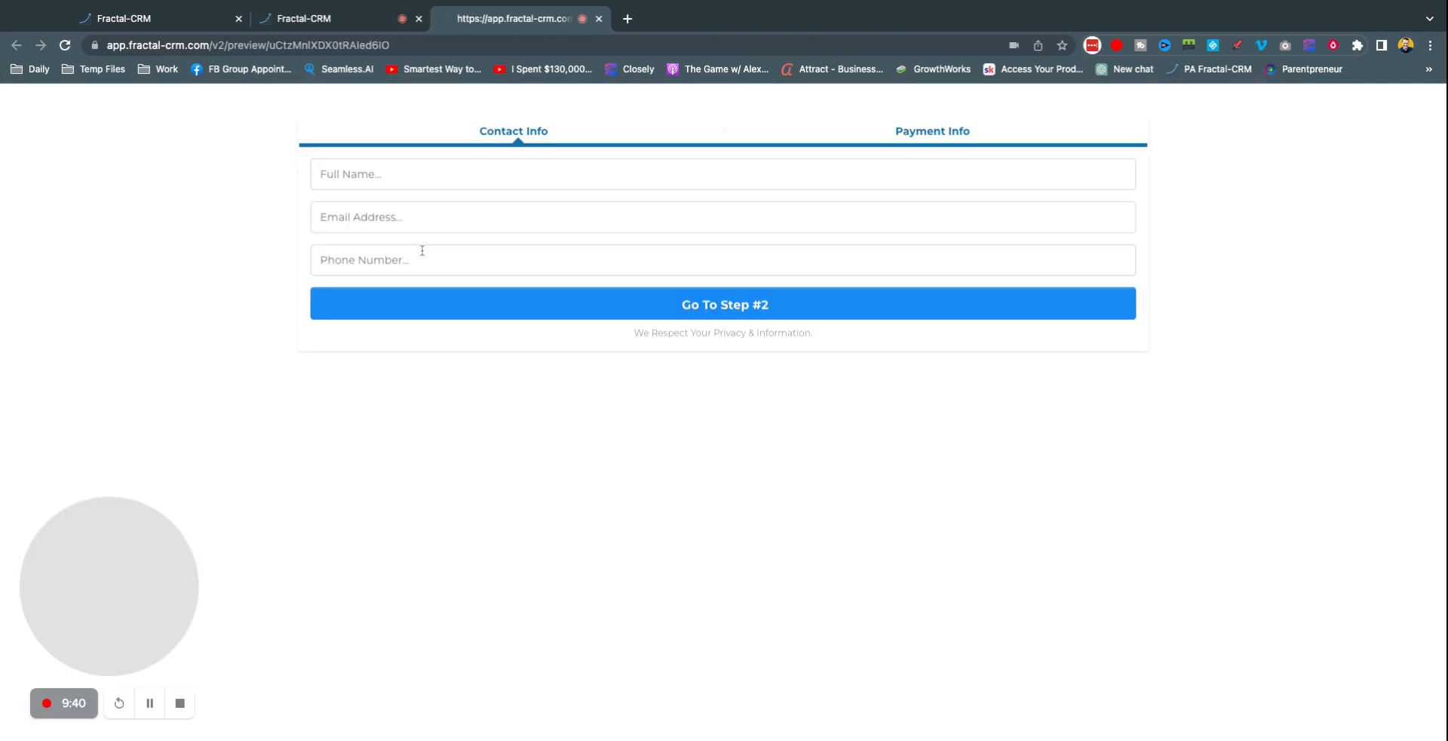
{"action": "left_click", "coordinate": [504, 175]}
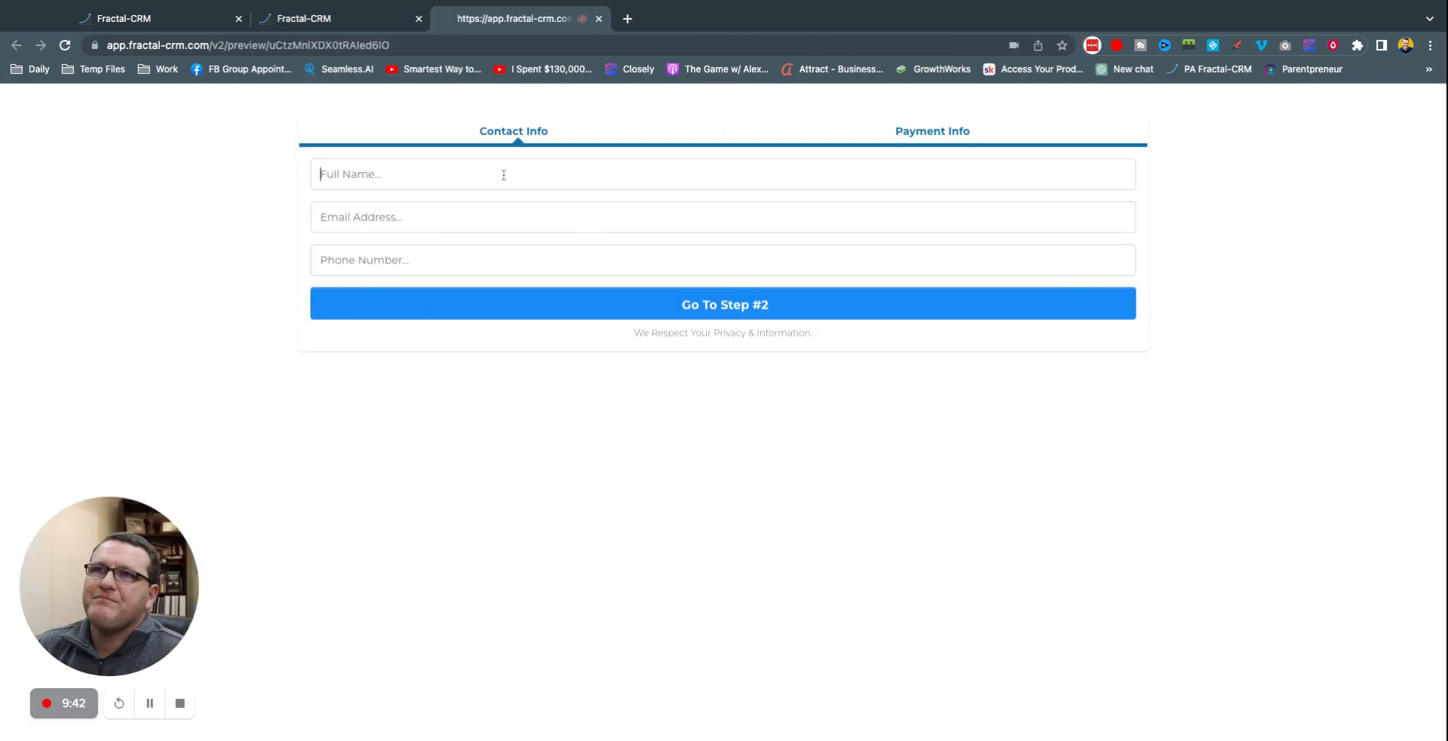
{"action": "key", "text": "Tab"}
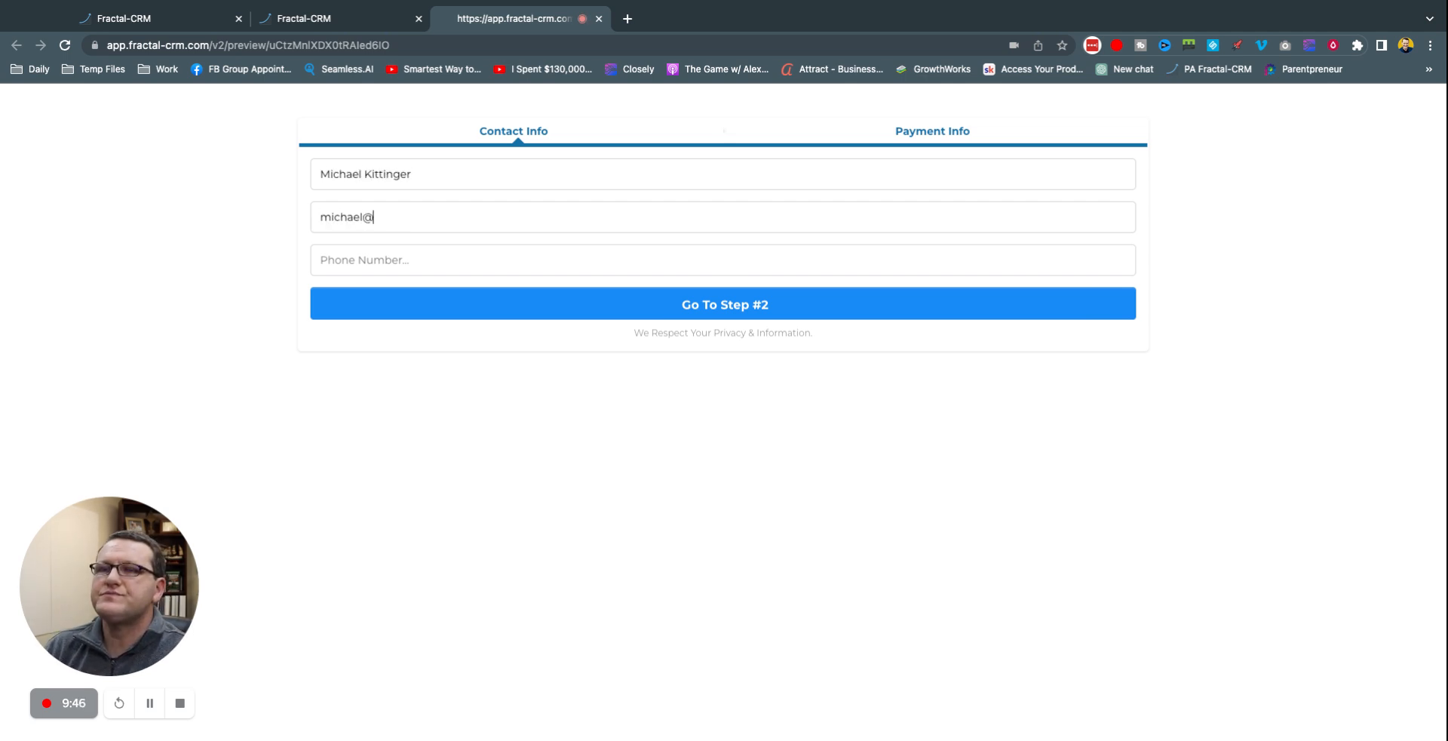
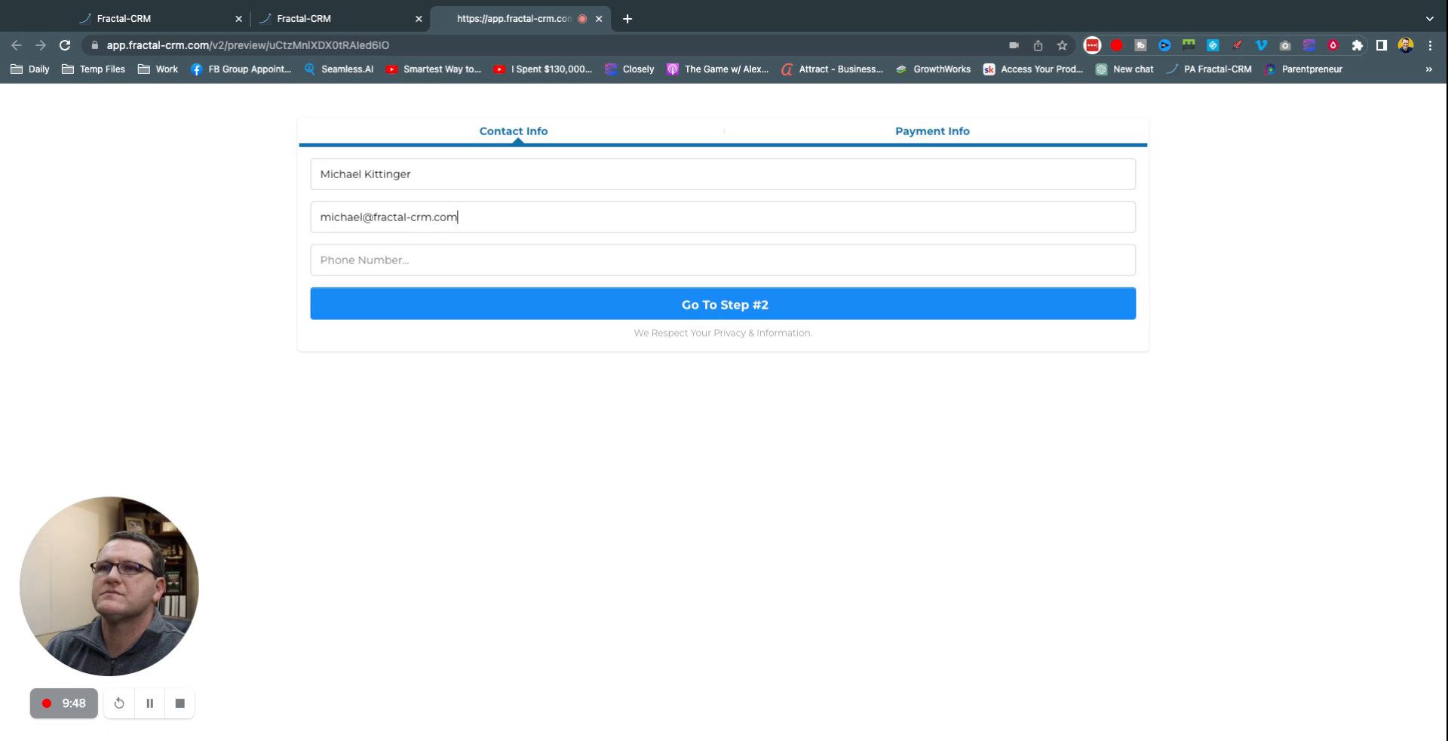
{"action": "key", "text": "Tab"}
{"action": "type", "text": "205) "}
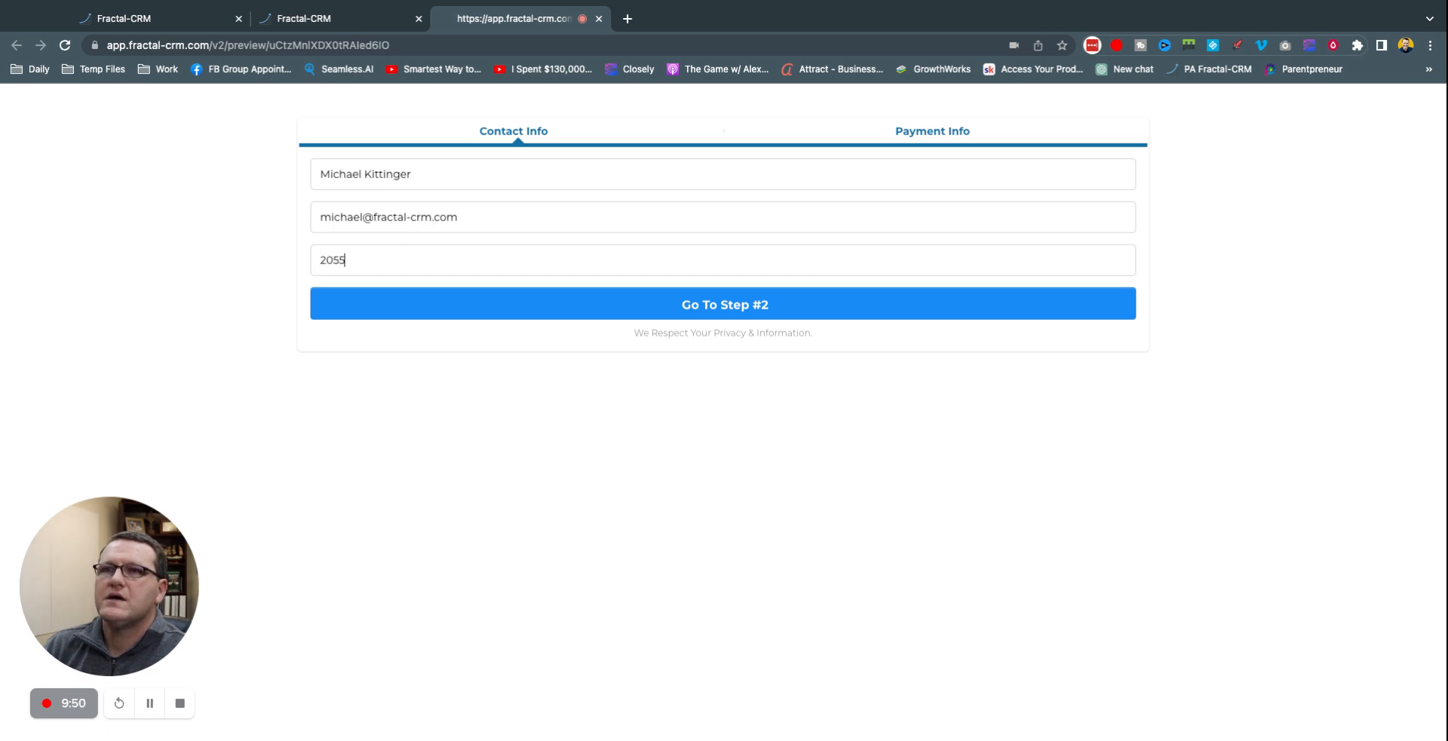
{"action": "type", "text": "555-12345"}
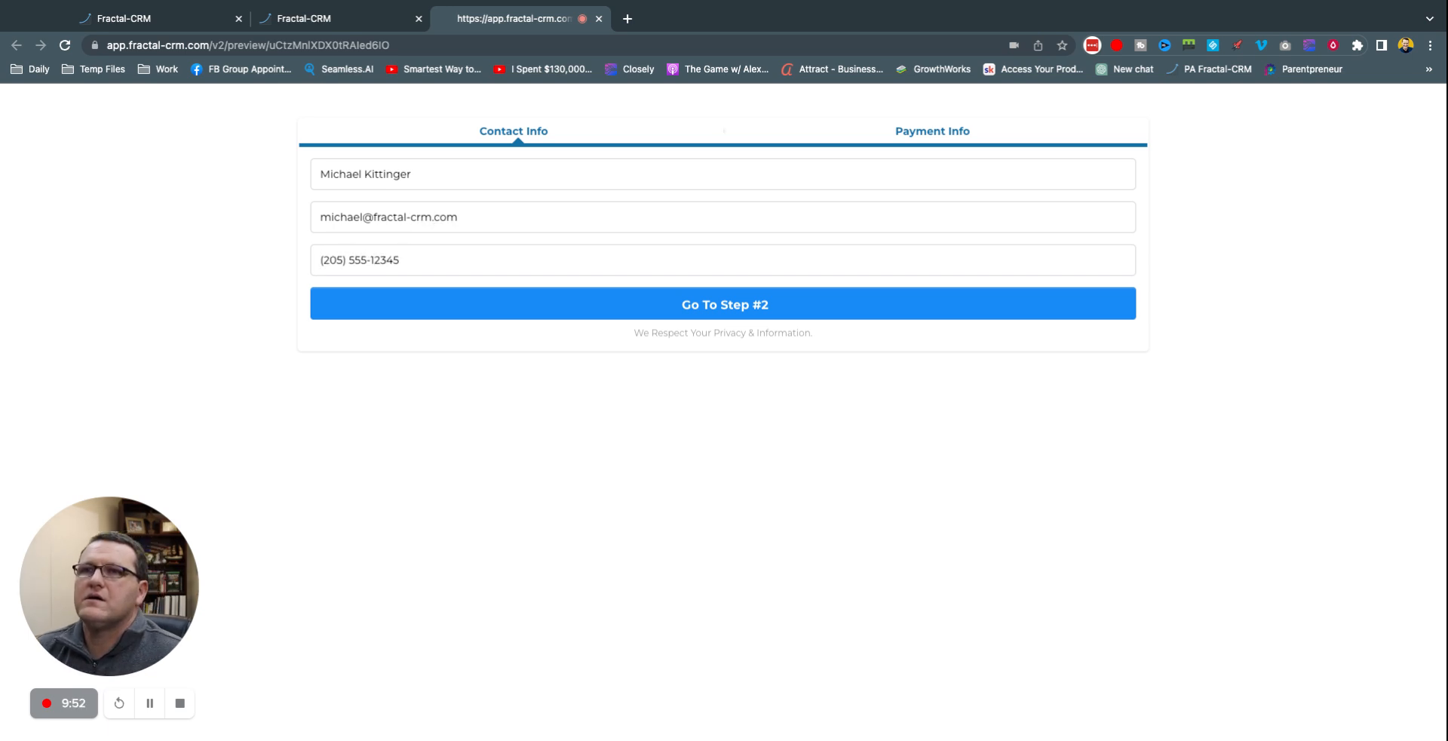
{"action": "left_click", "coordinate": [737, 306]}
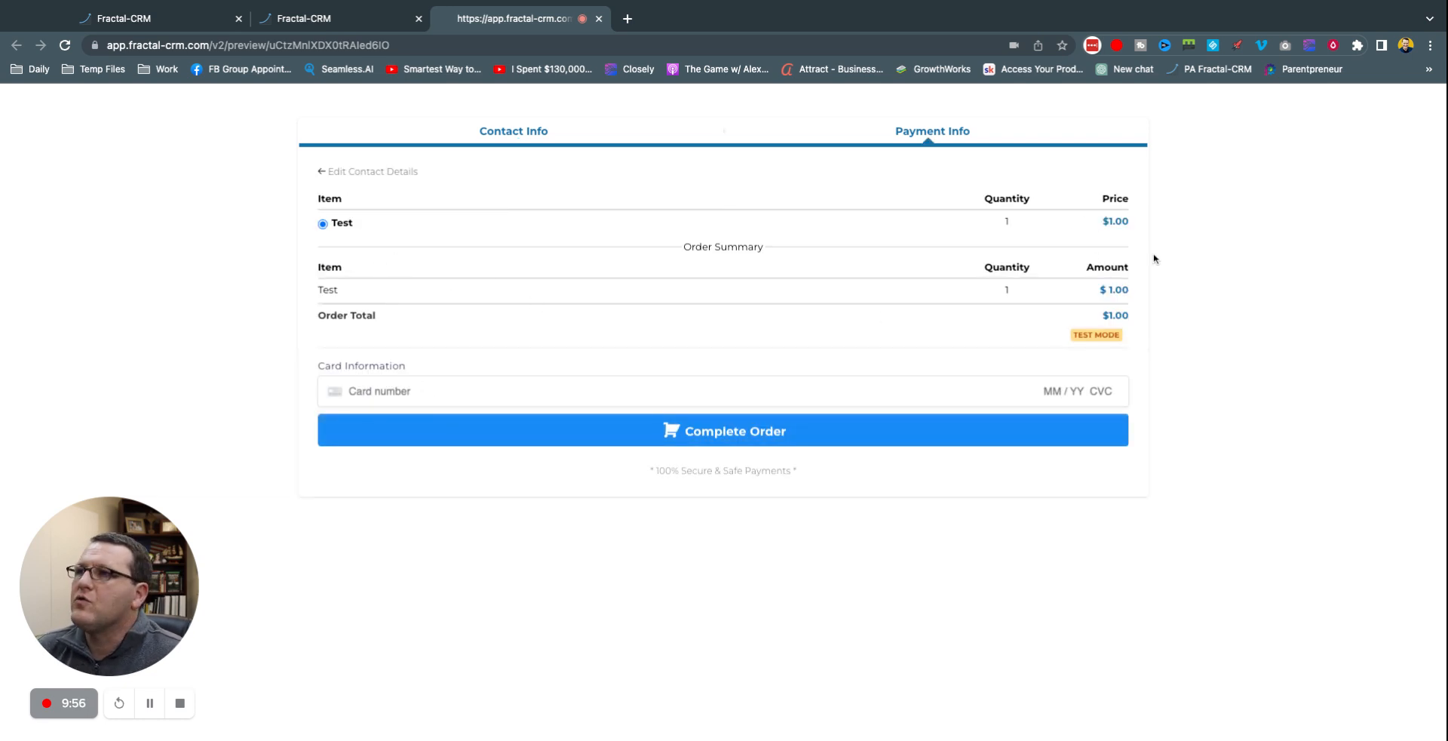
Step: Pay with the test card number, expiry 12/26, security code and ZIP, and complete the $1.00 order
{"action": "triple_click", "coordinate": [1125, 339]}
{"action": "left_click", "coordinate": [1125, 337]}
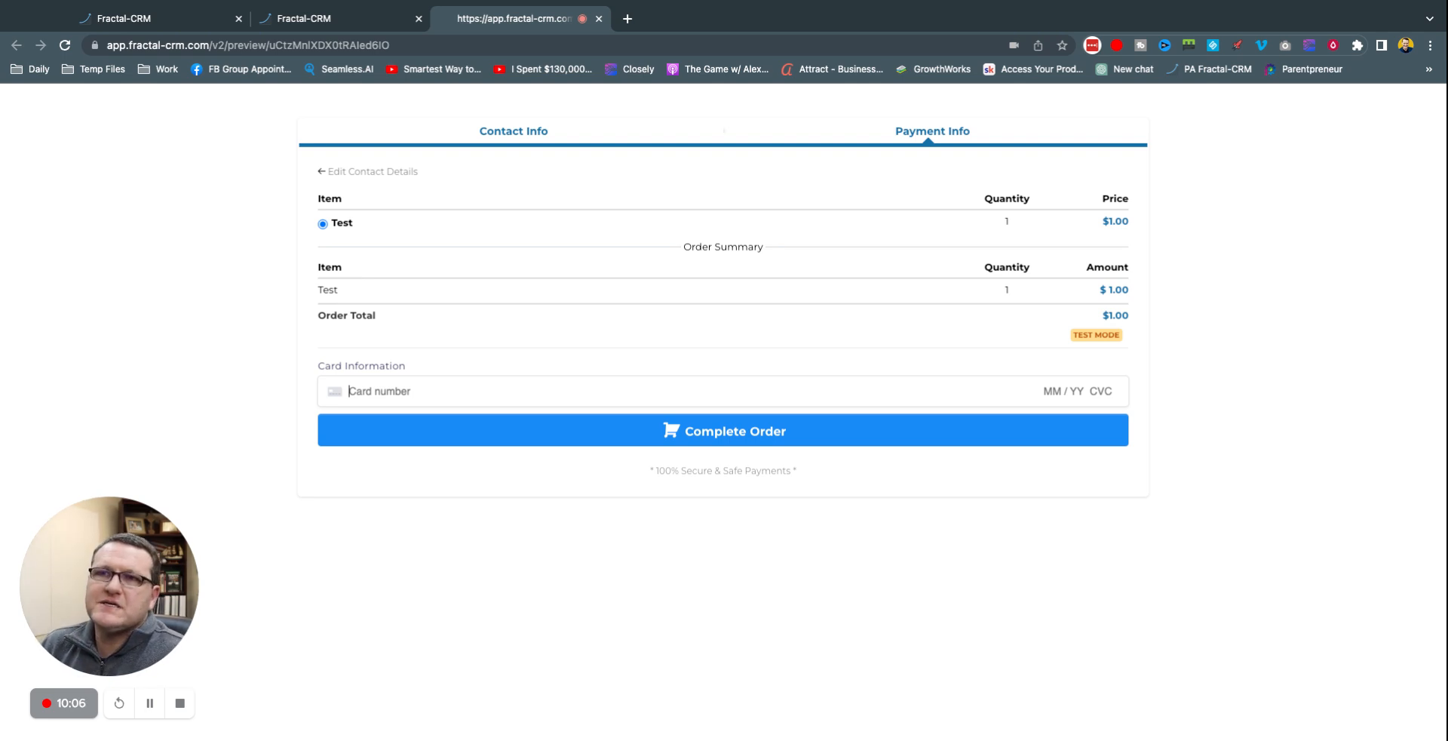
{"action": "type", "text": "424"}
{"action": "type", "text": "42 4242 "}
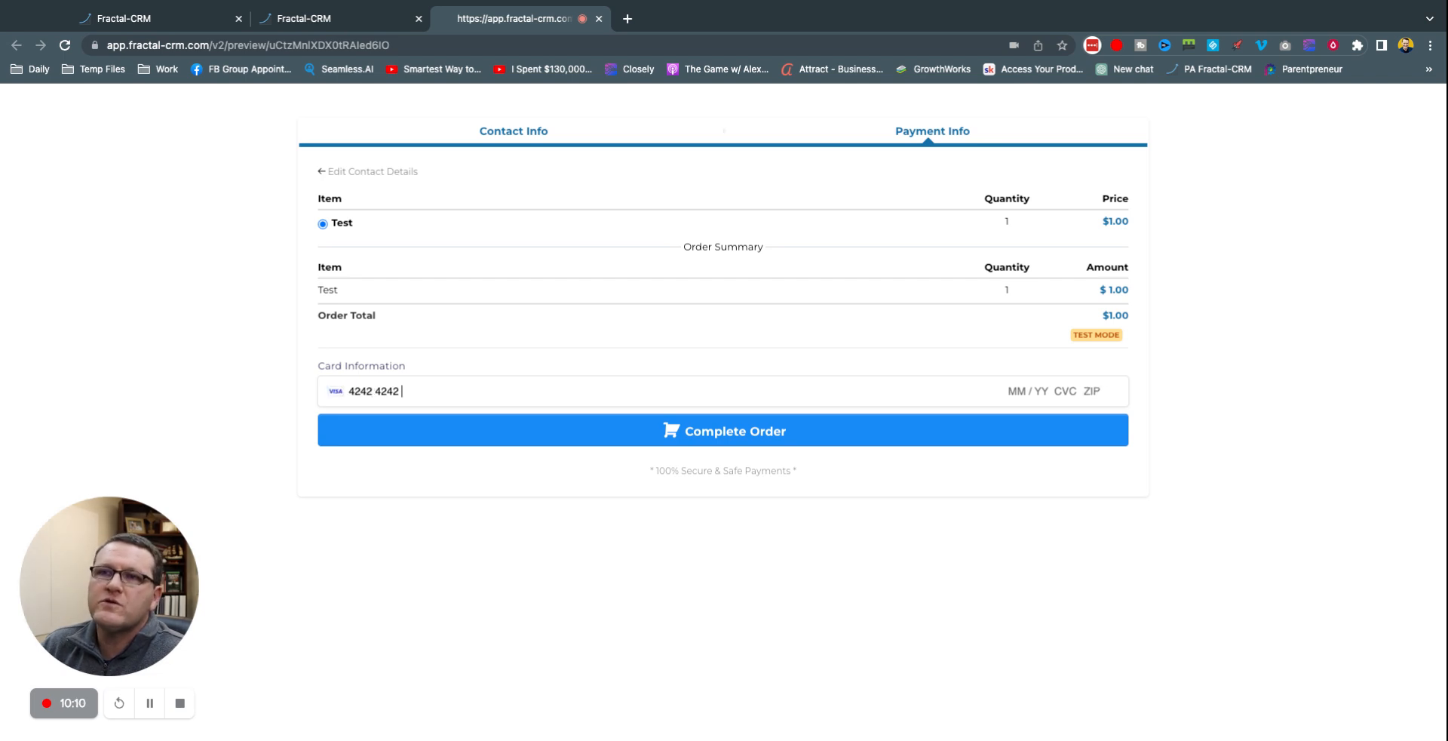
{"action": "type", "text": "4242 4242"}
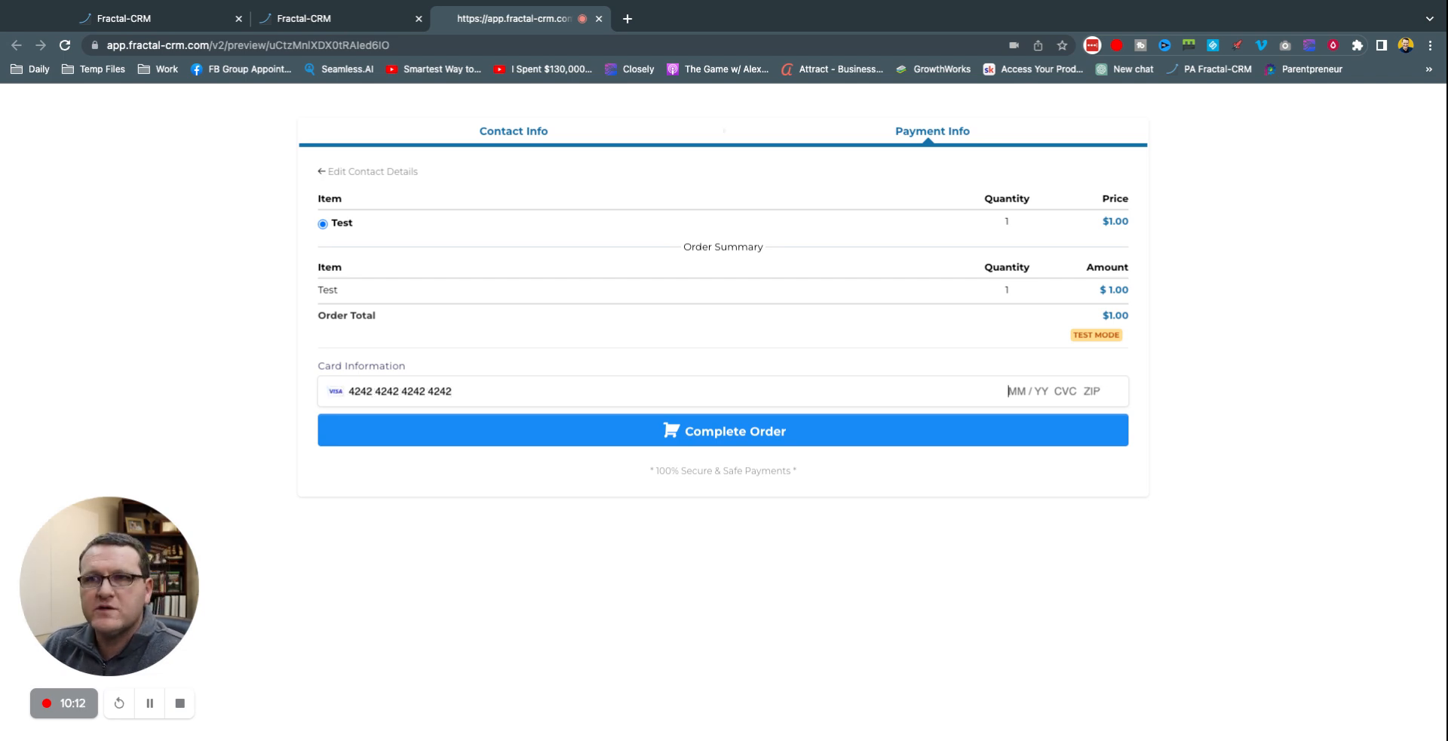
{"action": "type", "text": "12 / 26 123 "}
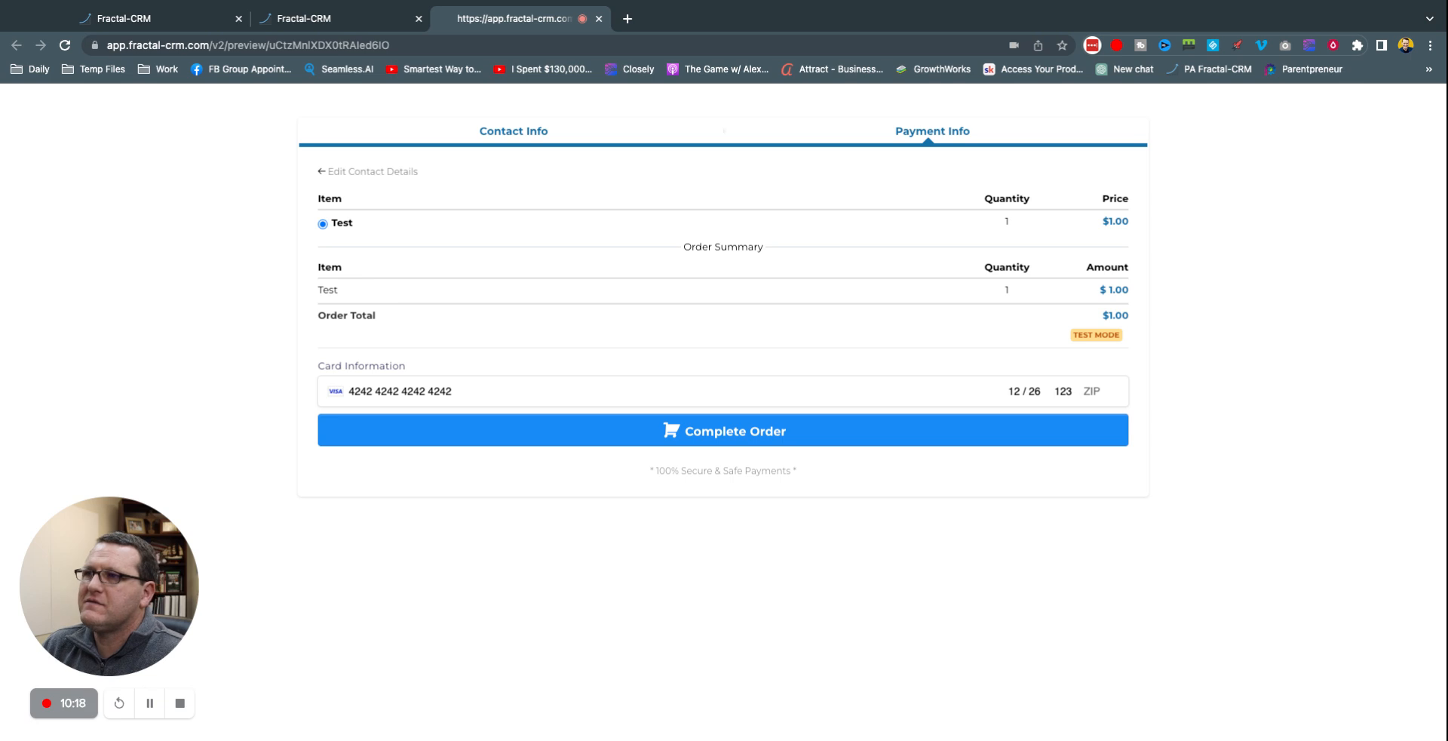
{"action": "type", "text": "35243"}
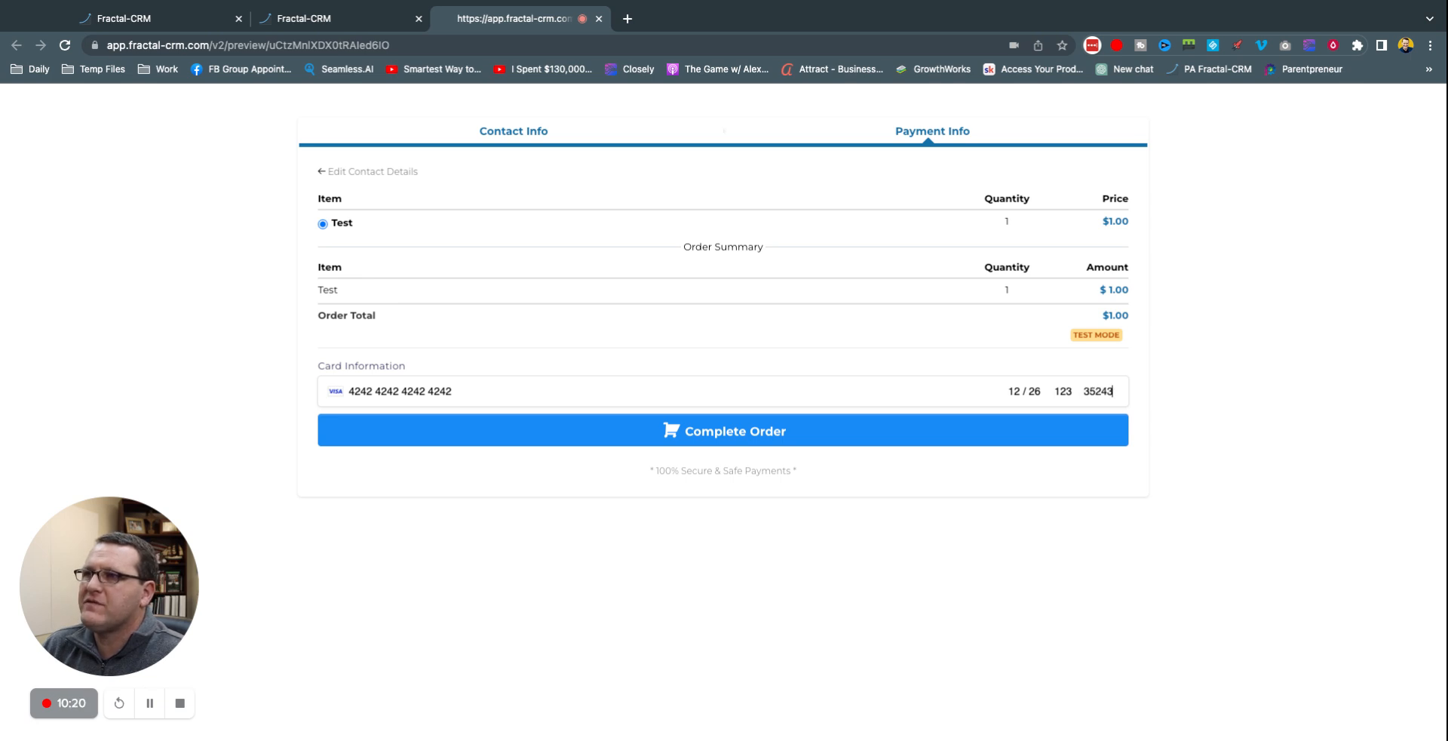
{"action": "left_click", "coordinate": [734, 434]}
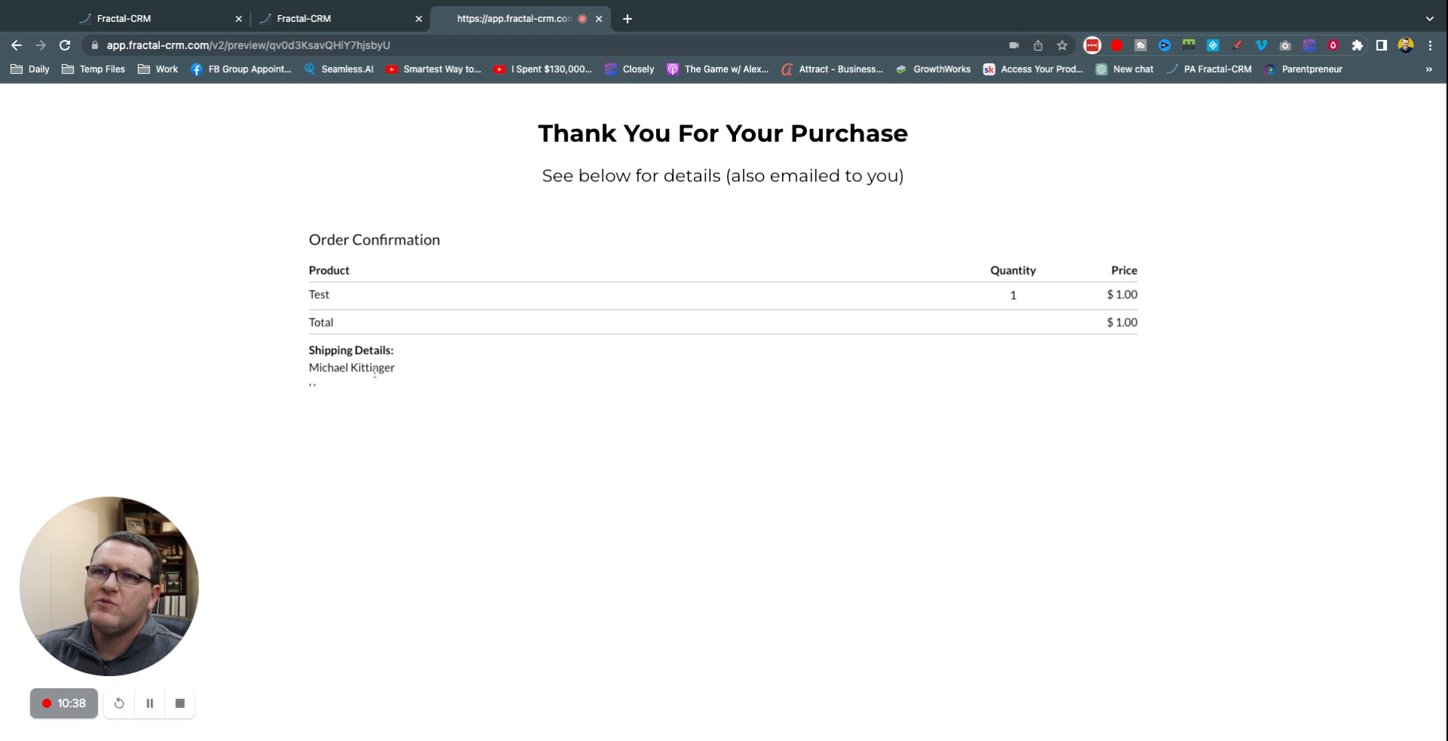
Step: Review the confirmation's shipping details and $1.00 Total row, then return to the funnel's browser tab
{"action": "left_click_drag", "start_coordinate": [310, 346], "coordinate": [322, 391]}
{"action": "left_click", "coordinate": [322, 392]}
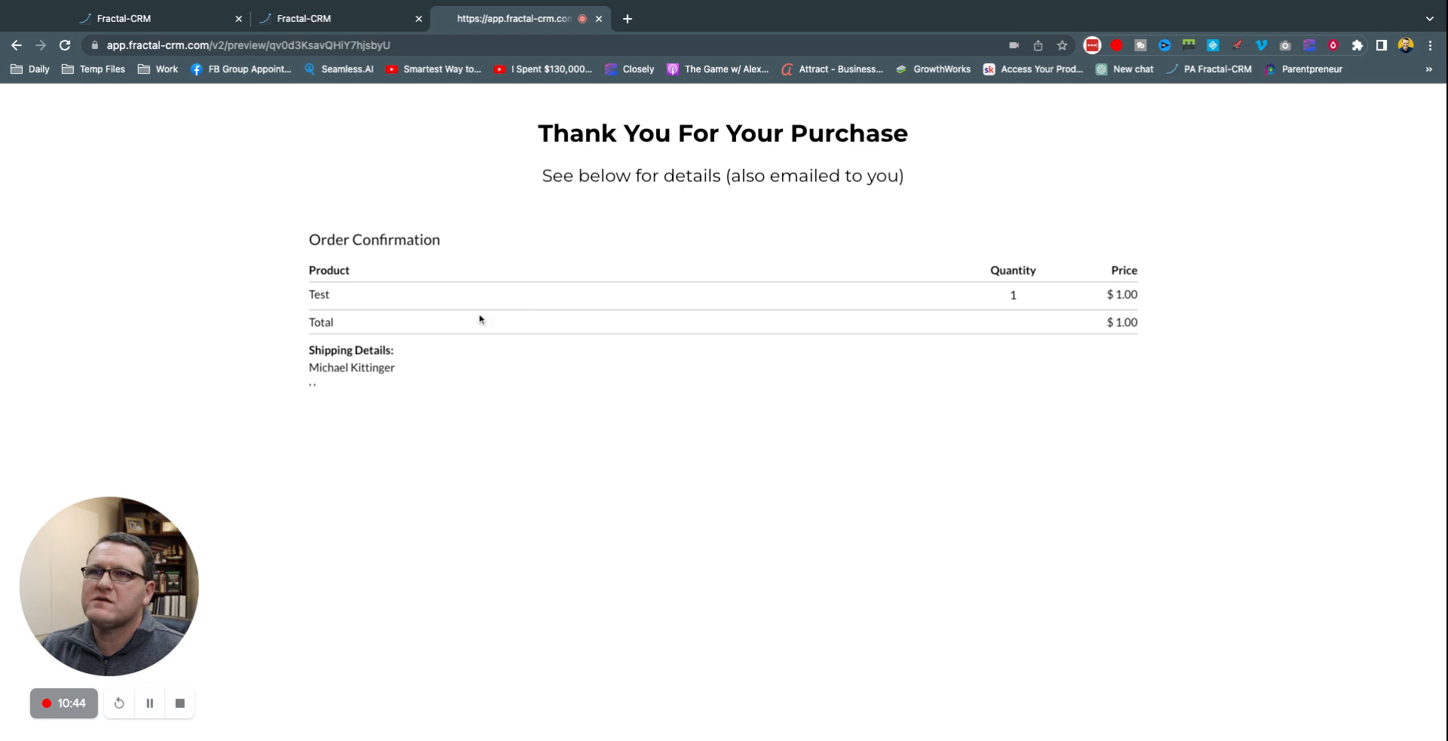
{"action": "triple_click", "coordinate": [294, 326]}
{"action": "left_click", "coordinate": [1159, 392]}
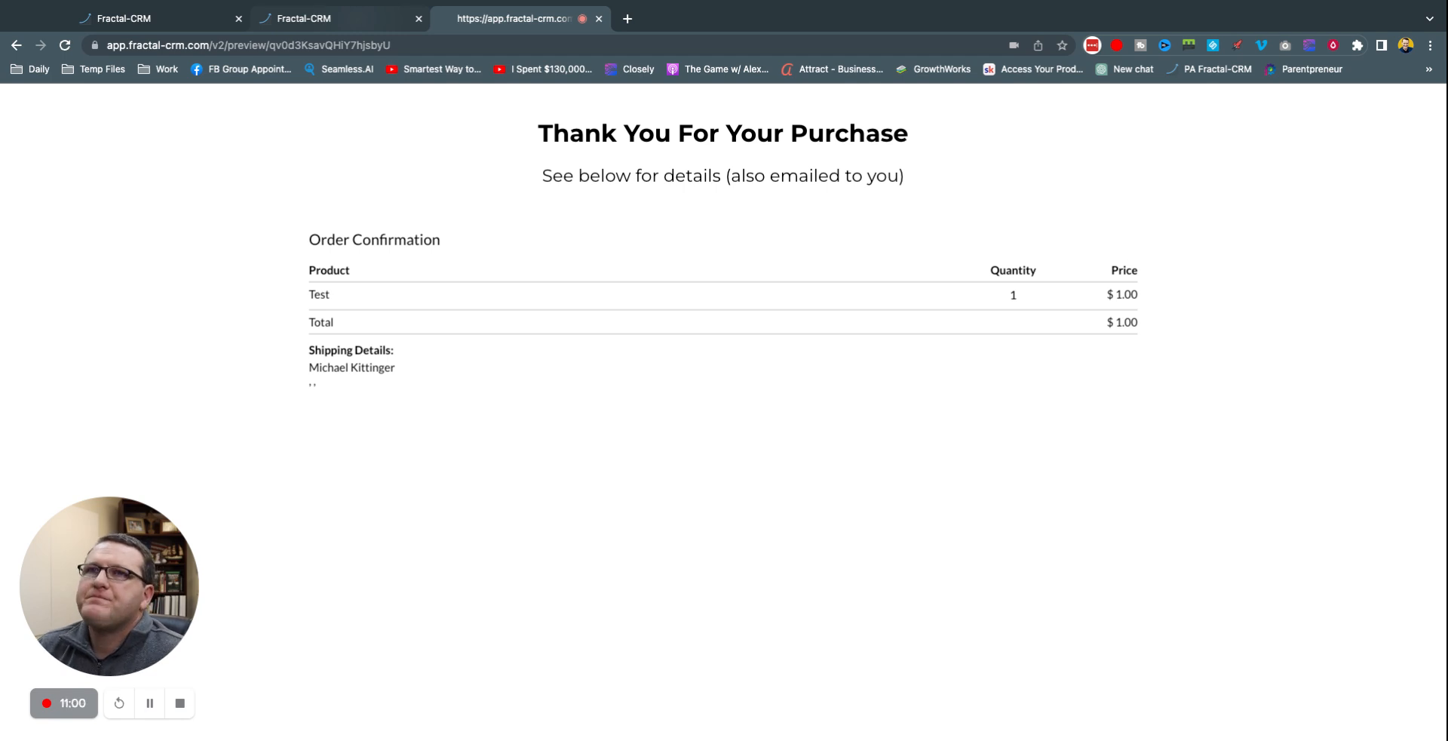
{"action": "left_click", "coordinate": [332, 18]}
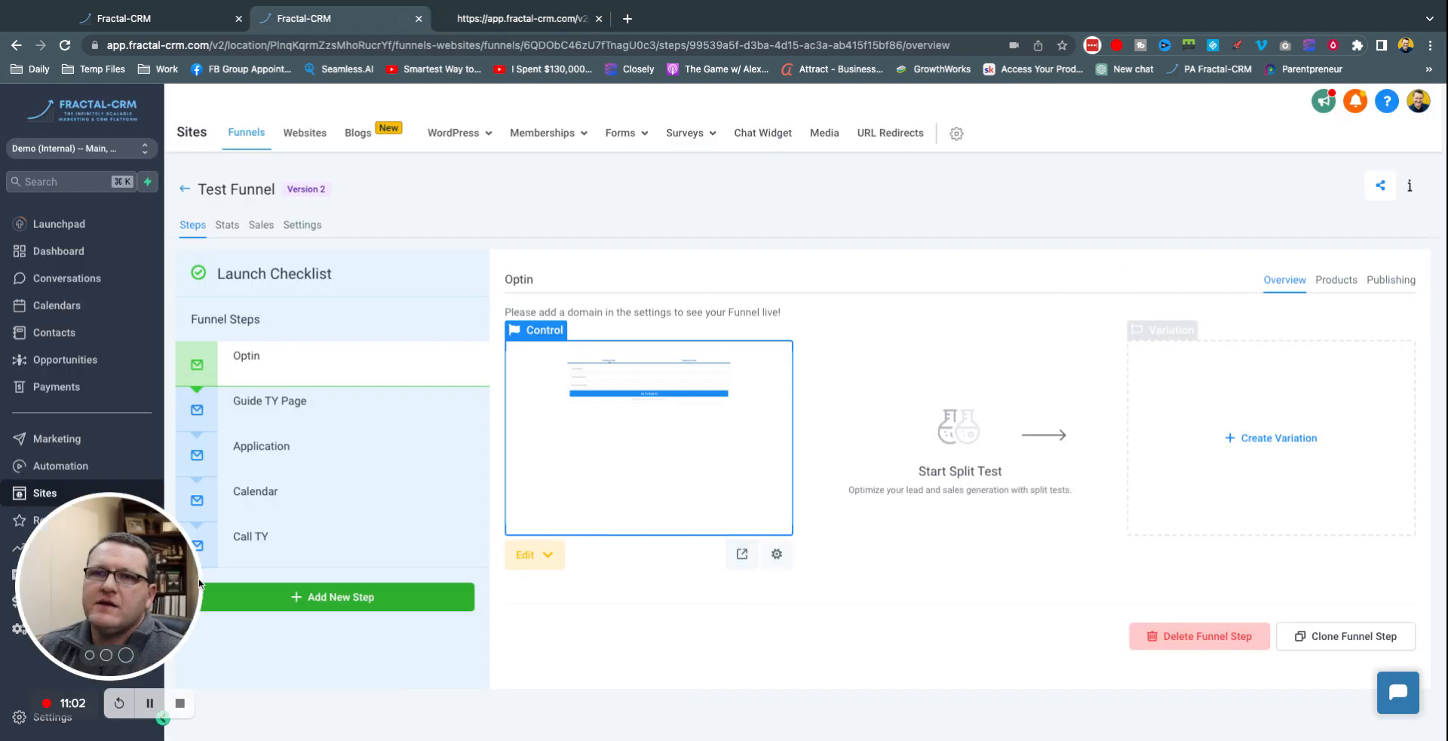
{"action": "left_click_drag", "start_coordinate": [108, 577], "coordinate": [1323, 641]}
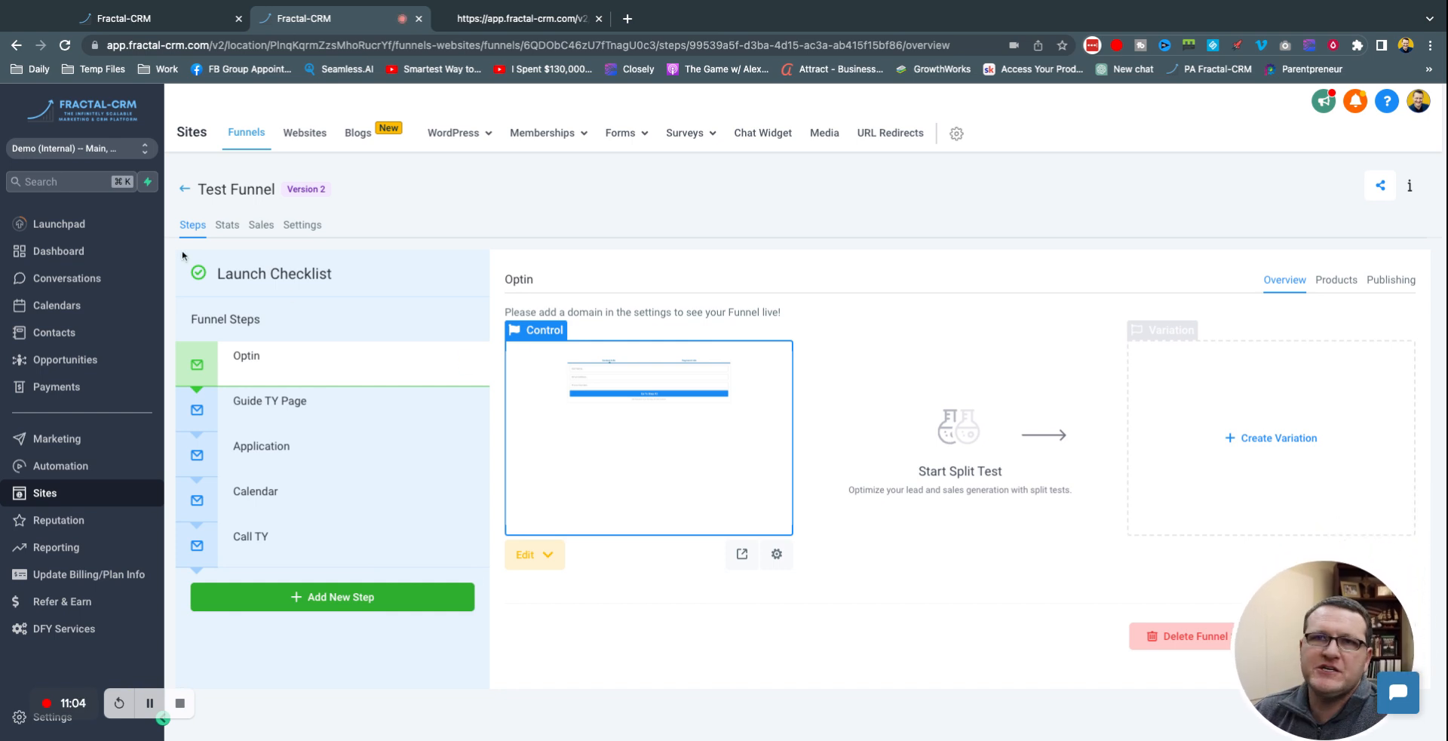
{"action": "mouse_move", "coordinate": [324, 351]}
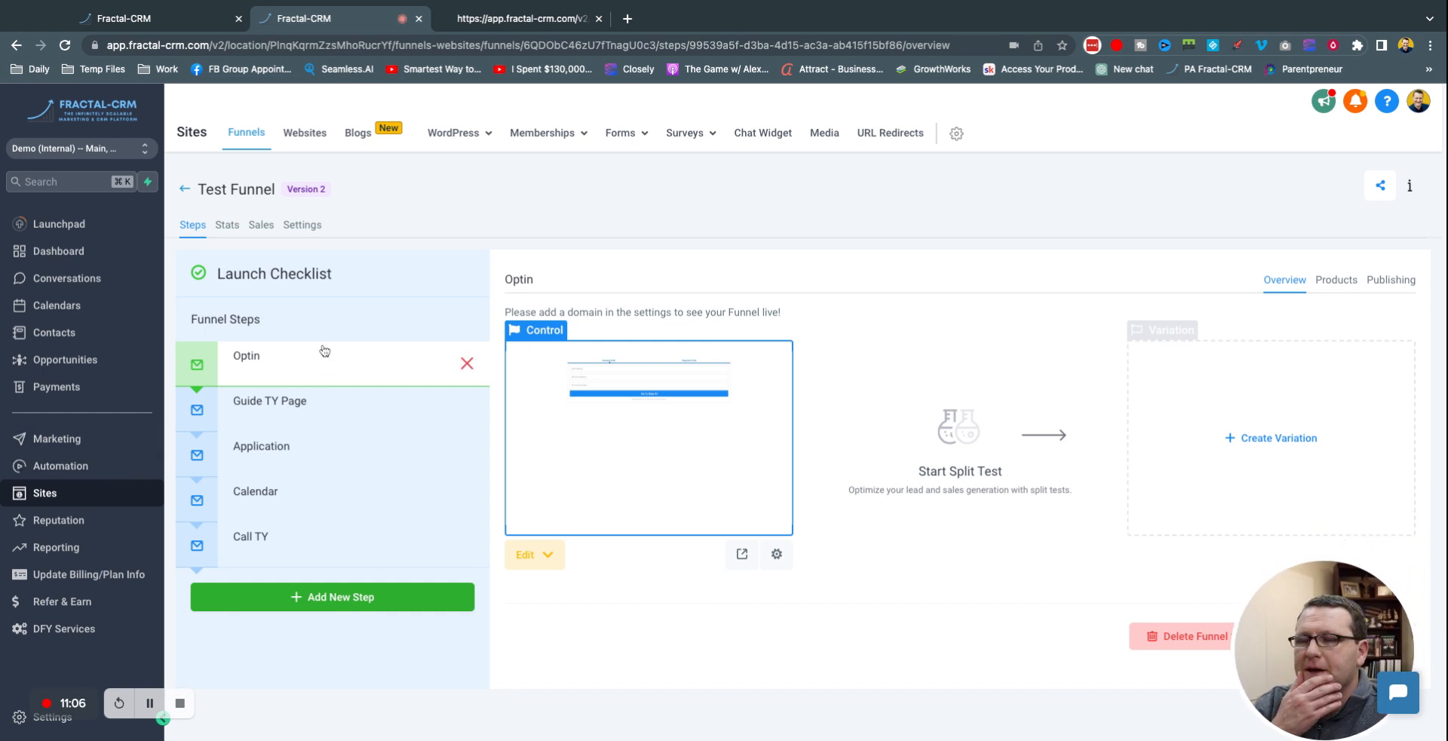
{"action": "left_click", "coordinate": [302, 225]}
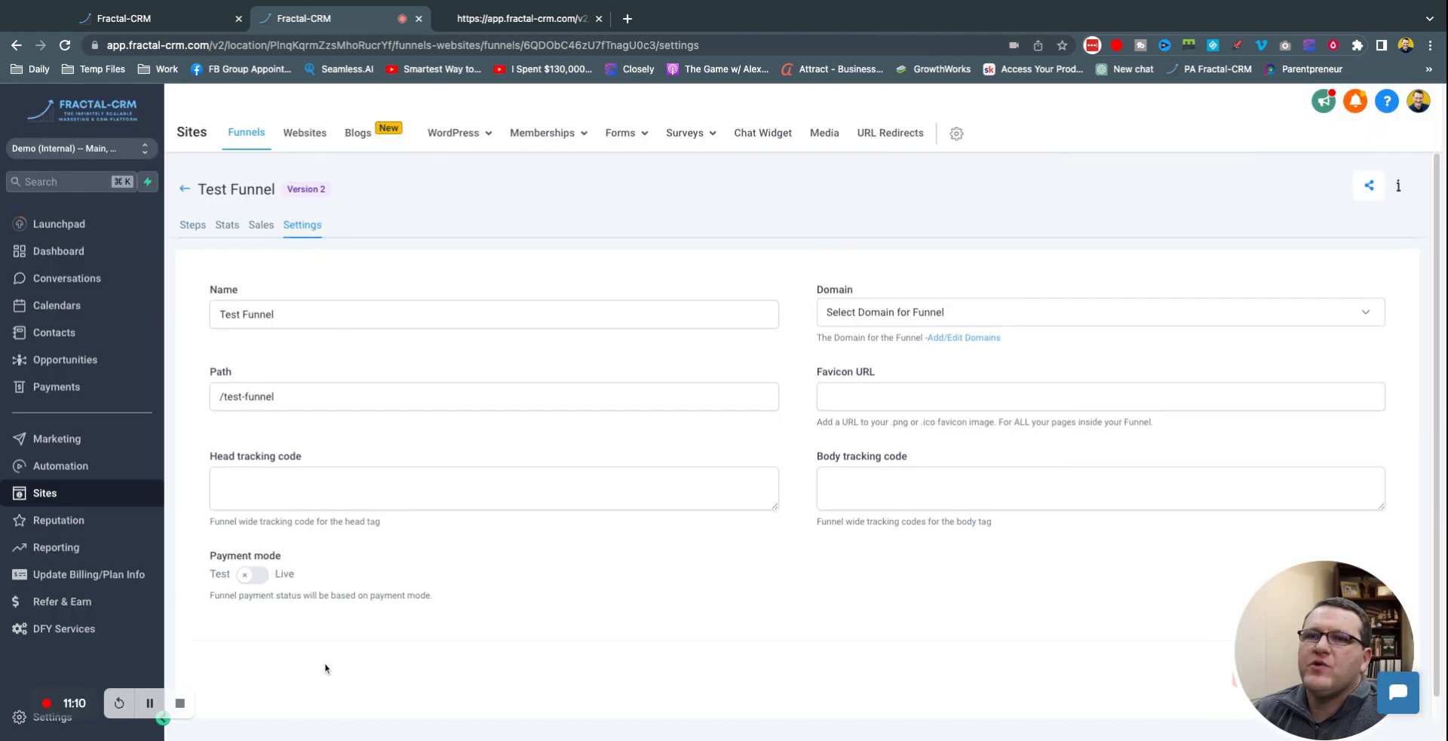
{"action": "left_click", "coordinate": [249, 574]}
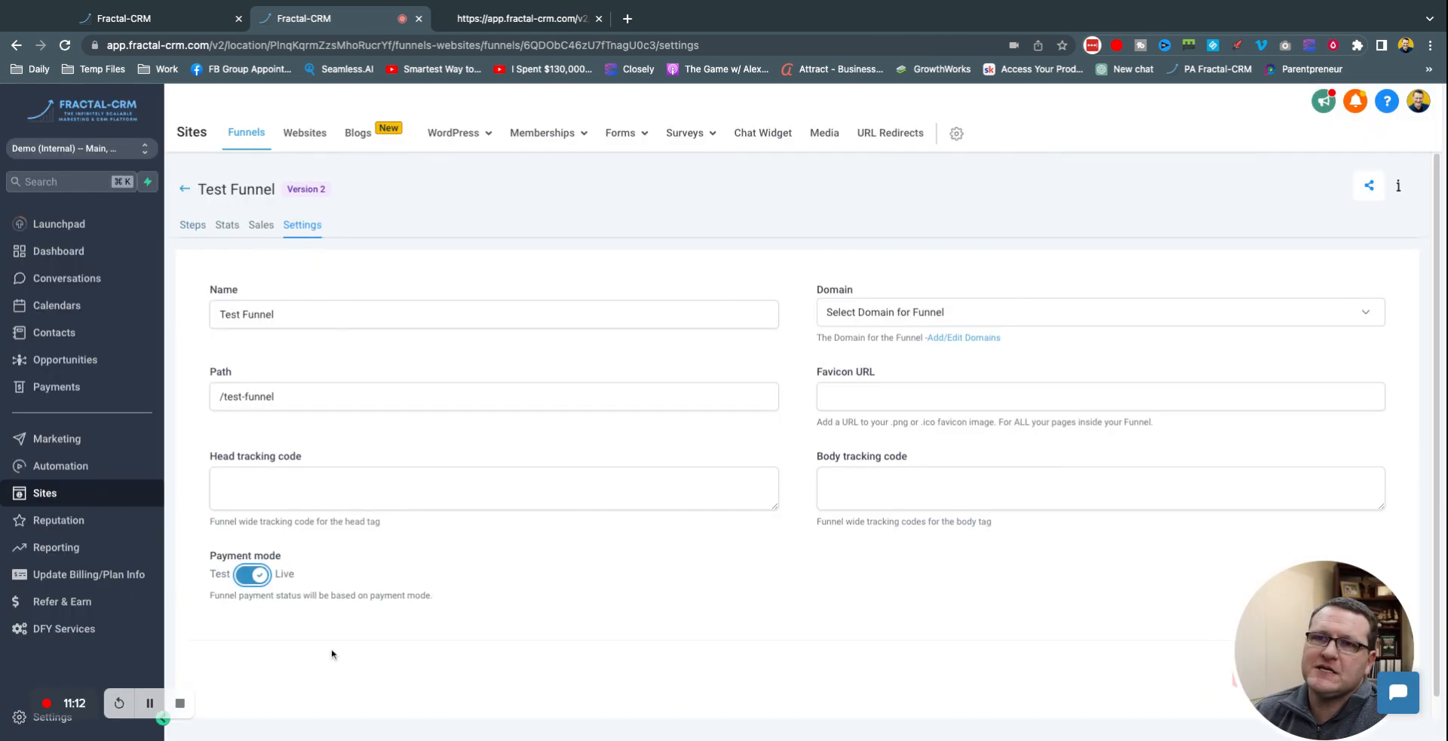
{"action": "left_click", "coordinate": [279, 577]}
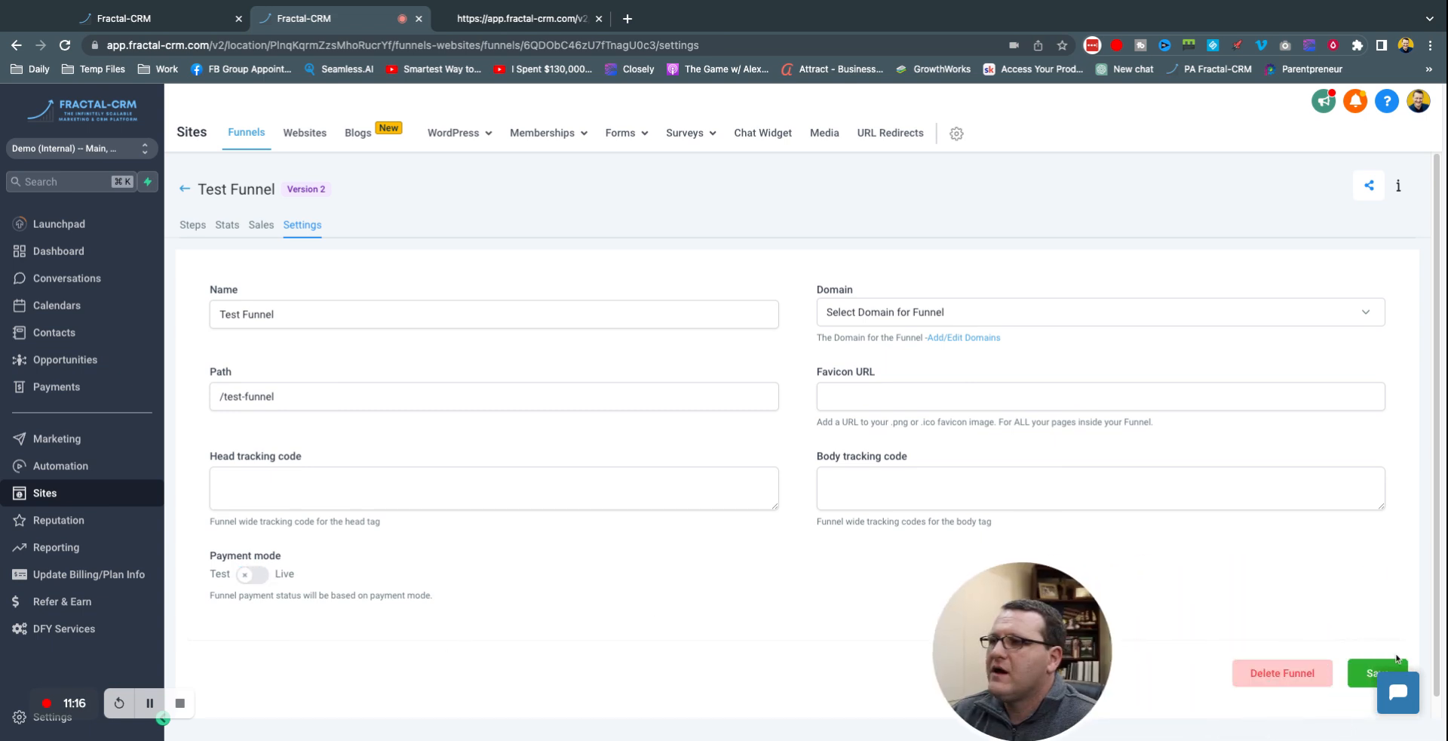
{"action": "left_click", "coordinate": [1393, 664]}
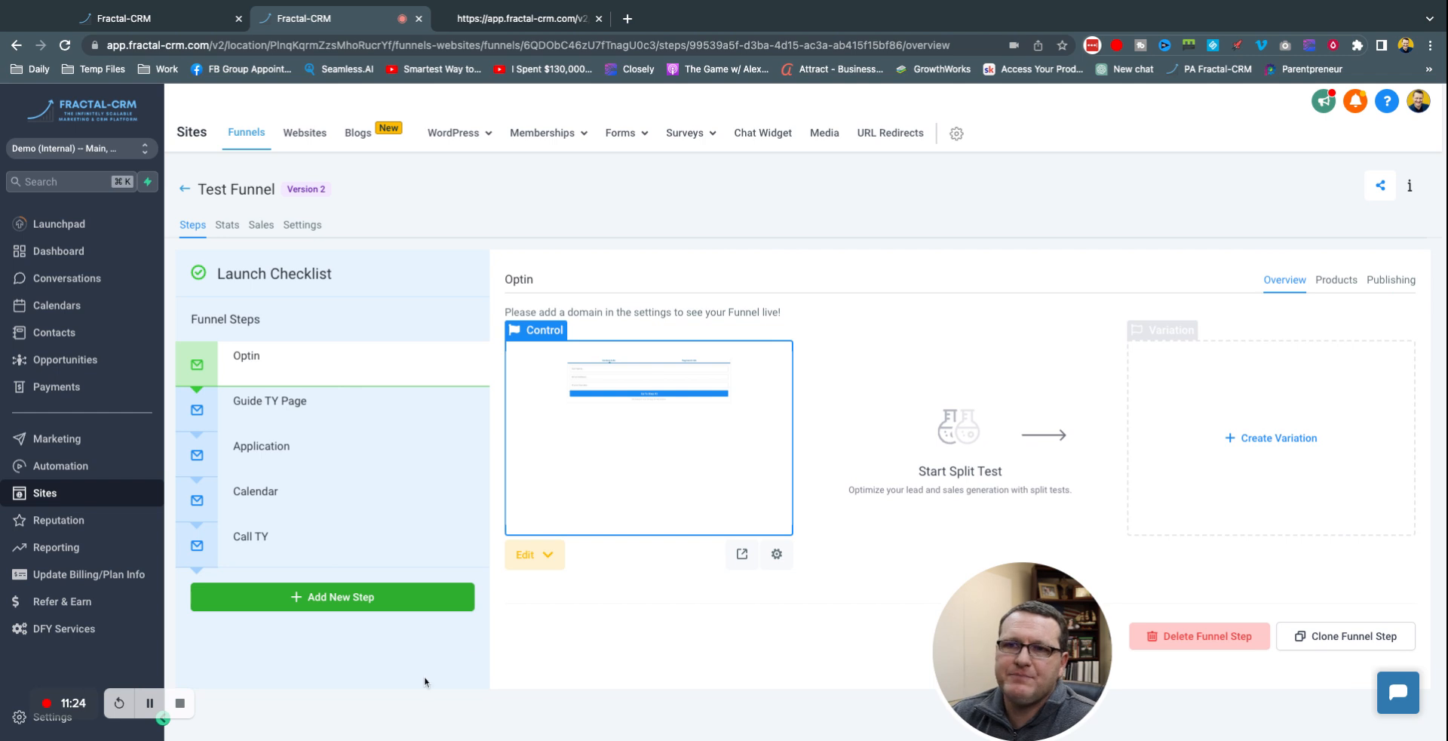
{"action": "left_click", "coordinate": [70, 475]}
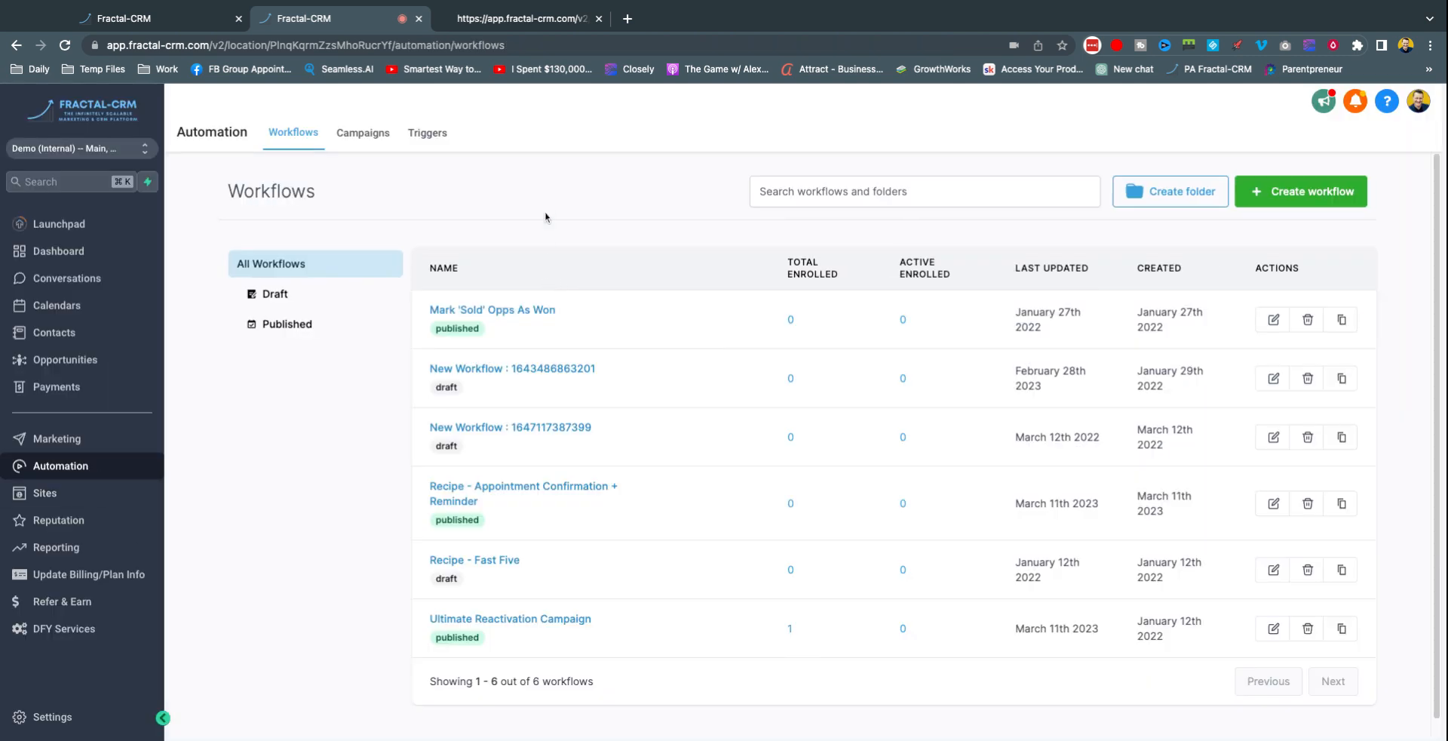
Step: Create a blank workflow from scratch and rename it 'Test Order Purchase'
{"action": "left_click", "coordinate": [1357, 198]}
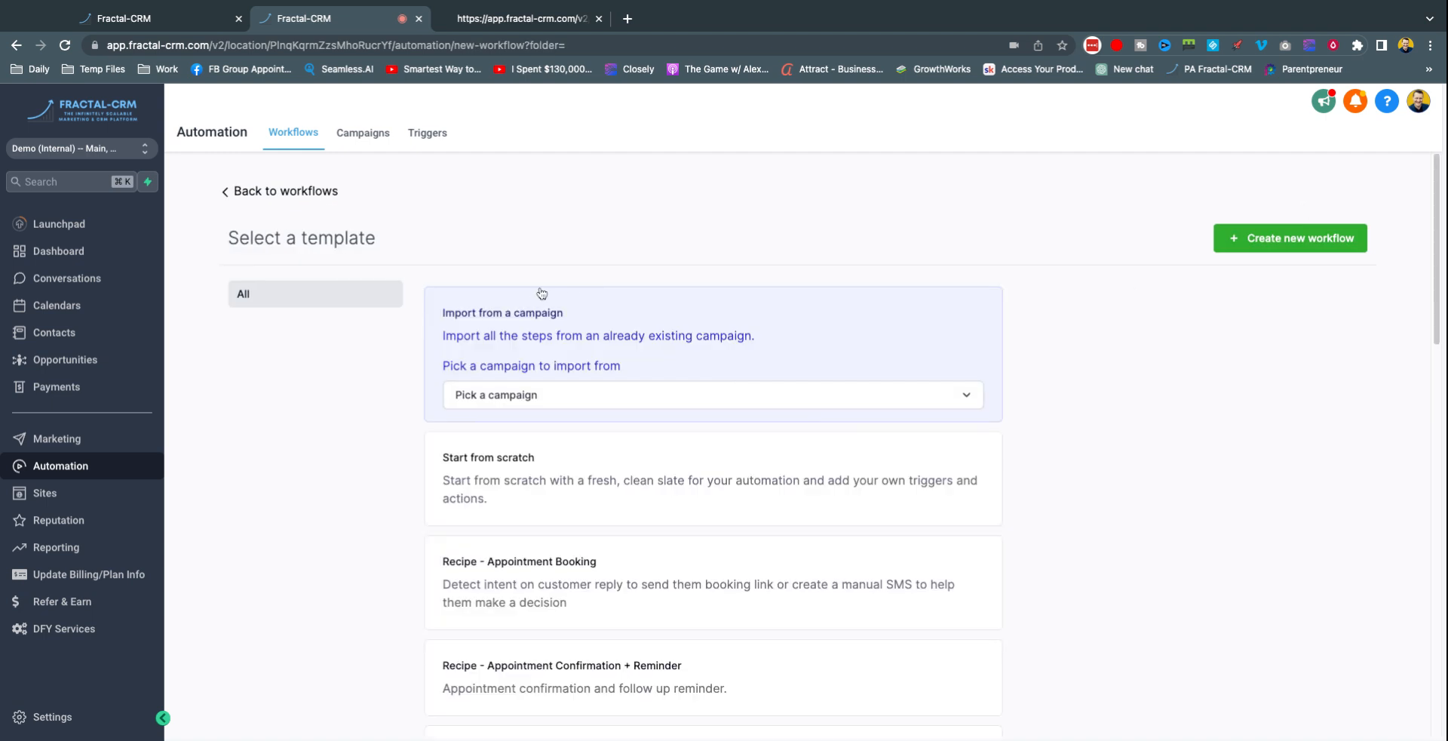
{"action": "scroll", "coordinate": [291, 463], "scroll_direction": "down", "scroll_amount": 9}
{"action": "scroll", "coordinate": [293, 462], "scroll_direction": "down", "scroll_amount": 6}
{"action": "scroll", "coordinate": [293, 461], "scroll_direction": "down", "scroll_amount": 1}
{"action": "scroll", "coordinate": [292, 464], "scroll_direction": "up", "scroll_amount": 15}
{"action": "left_click", "coordinate": [1290, 237]}
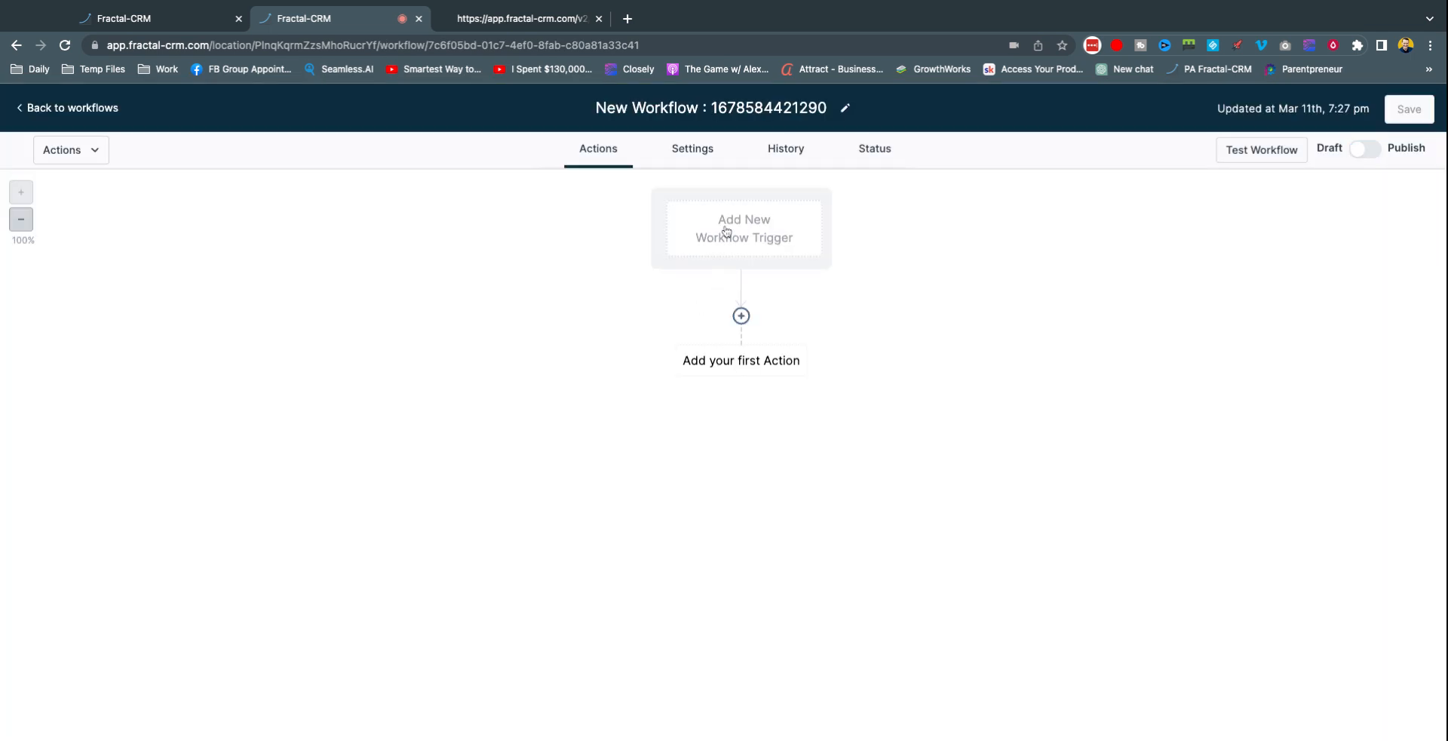
{"action": "left_click", "coordinate": [673, 106]}
{"action": "key", "text": "BackSpace"}
{"action": "type", "text": "Test Order Purchase"}
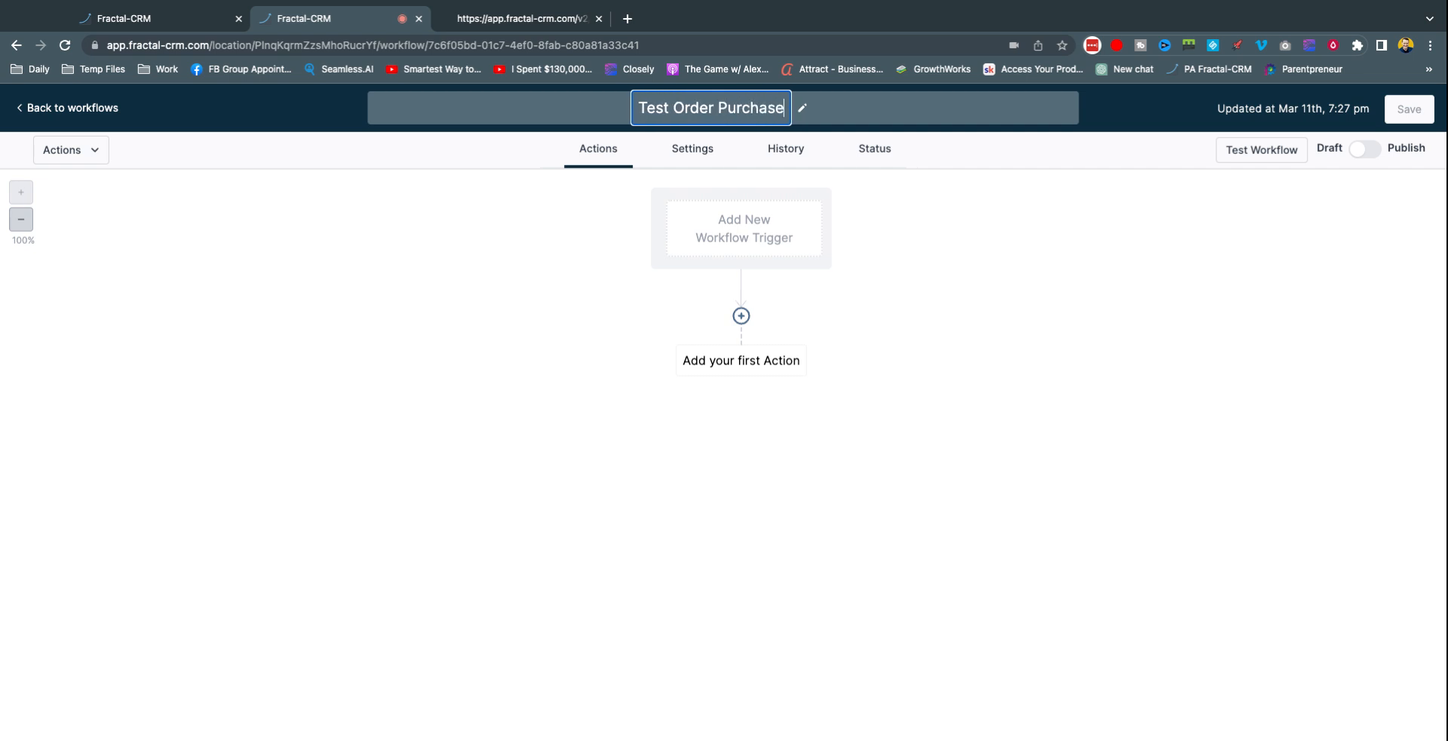
Step: Commit the workflow name and choose Order Form Submission as the trigger
{"action": "key", "text": "Return"}
{"action": "left_click", "coordinate": [725, 239]}
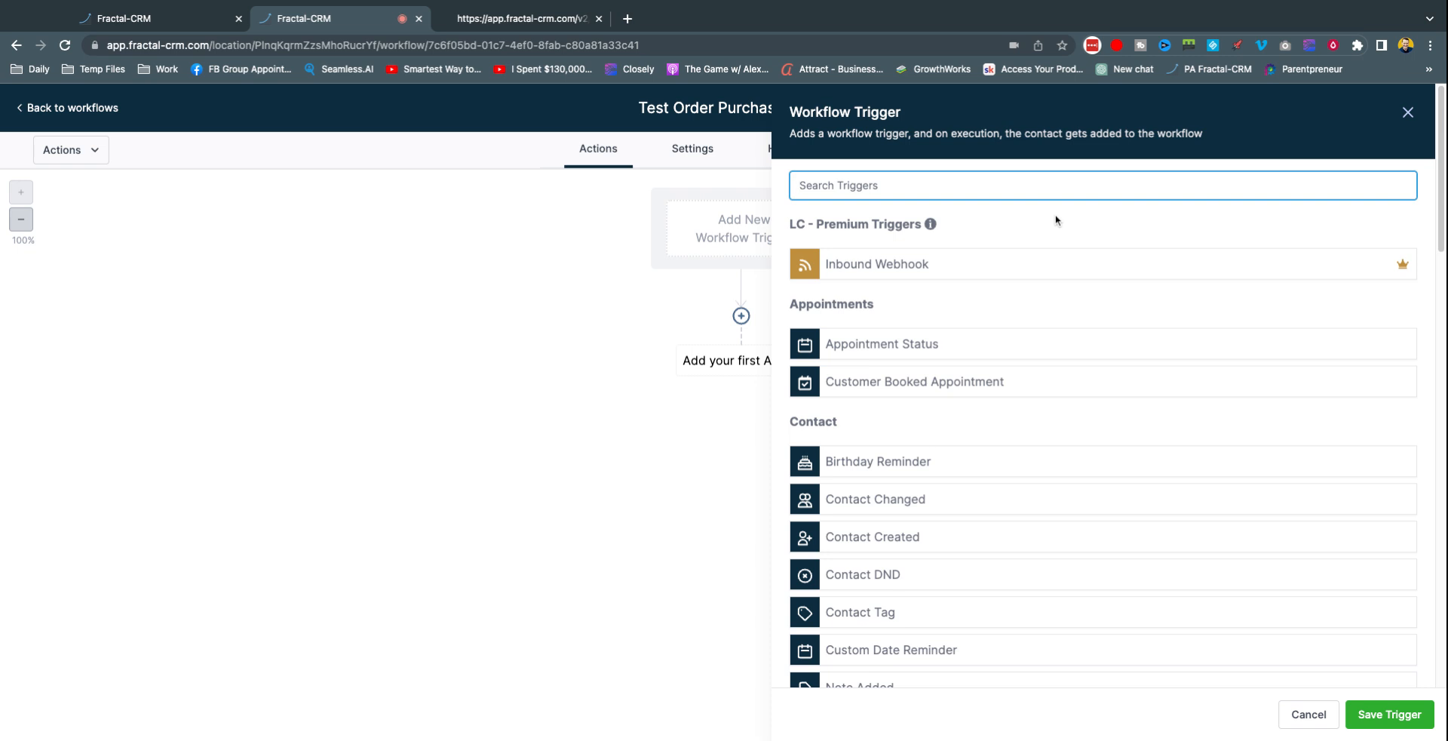
{"action": "type", "text": "order"}
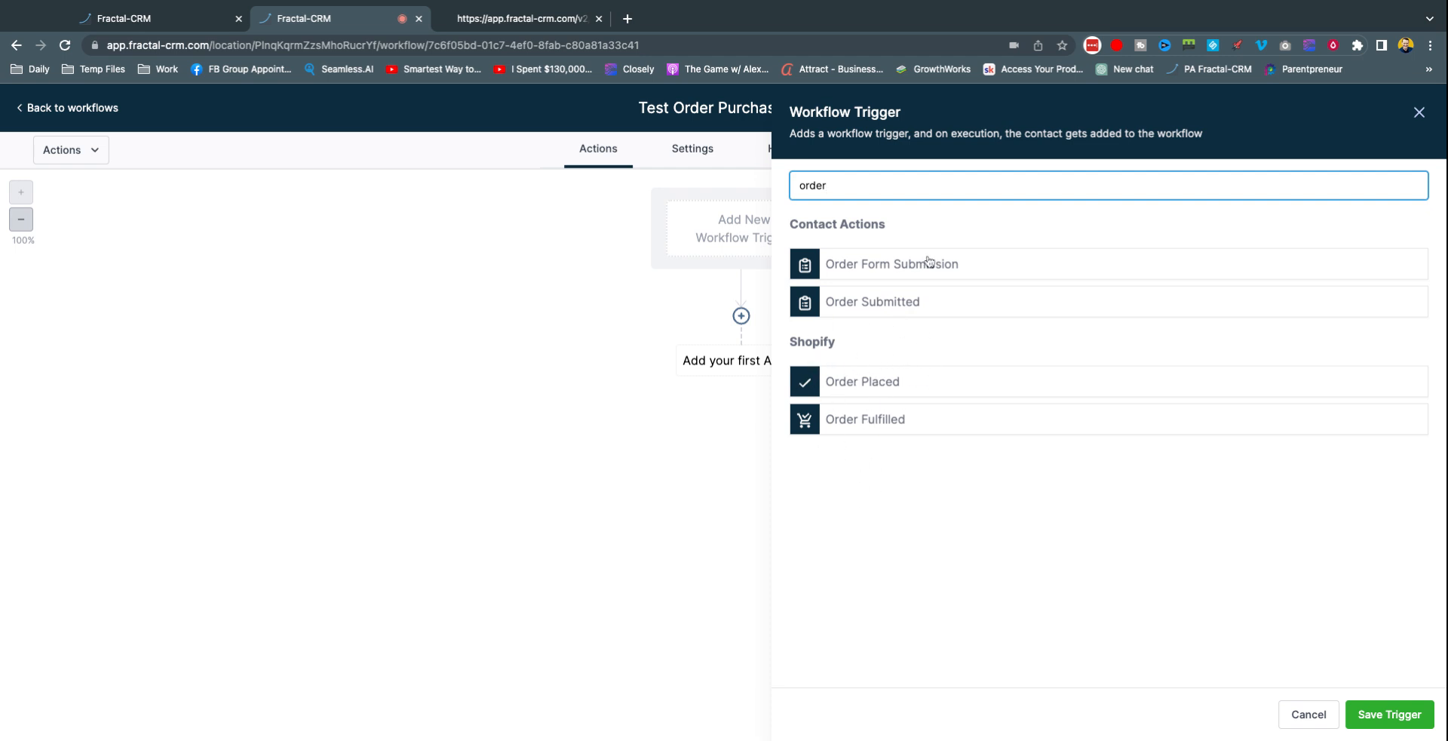
{"action": "left_click", "coordinate": [946, 271]}
Step: Add a funnel filter to the trigger, limiting it to the Test Funnel
{"action": "left_click", "coordinate": [884, 357]}
{"action": "left_click", "coordinate": [884, 365]}
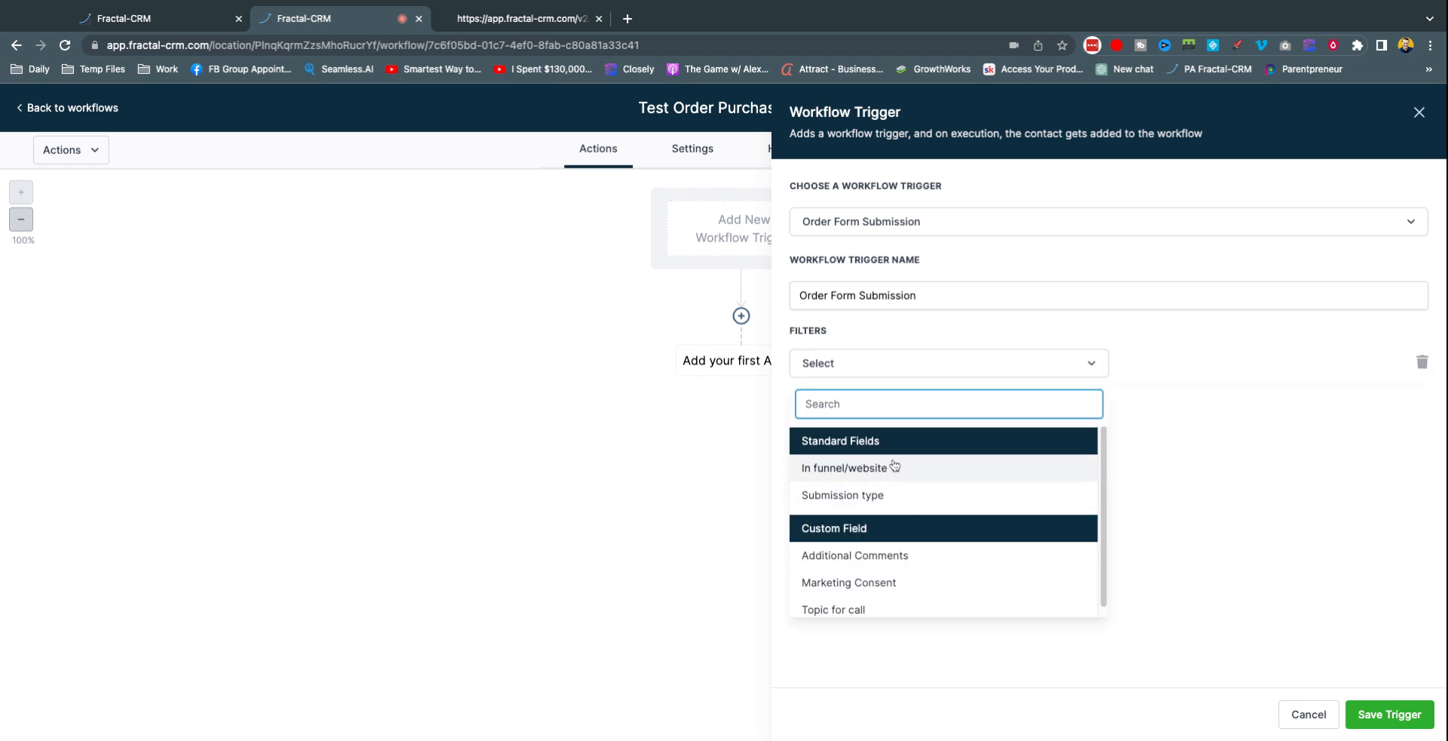
{"action": "left_click", "coordinate": [844, 477]}
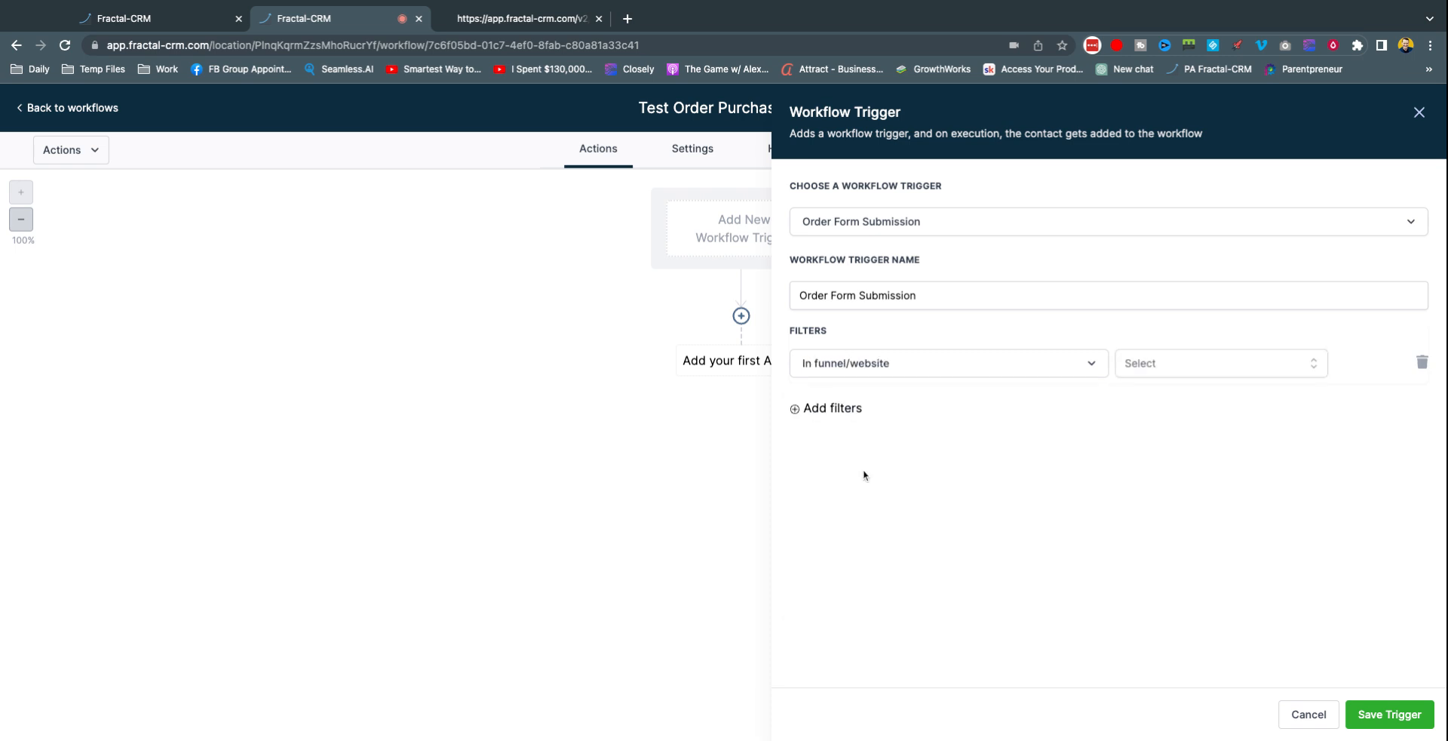
{"action": "left_click", "coordinate": [1137, 369]}
{"action": "left_click", "coordinate": [1097, 427]}
{"action": "left_click", "coordinate": [1211, 369]}
{"action": "left_click", "coordinate": [1165, 460]}
Step: Add a second trigger filter on Submission type
{"action": "left_click", "coordinate": [851, 411]}
{"action": "left_click", "coordinate": [850, 420]}
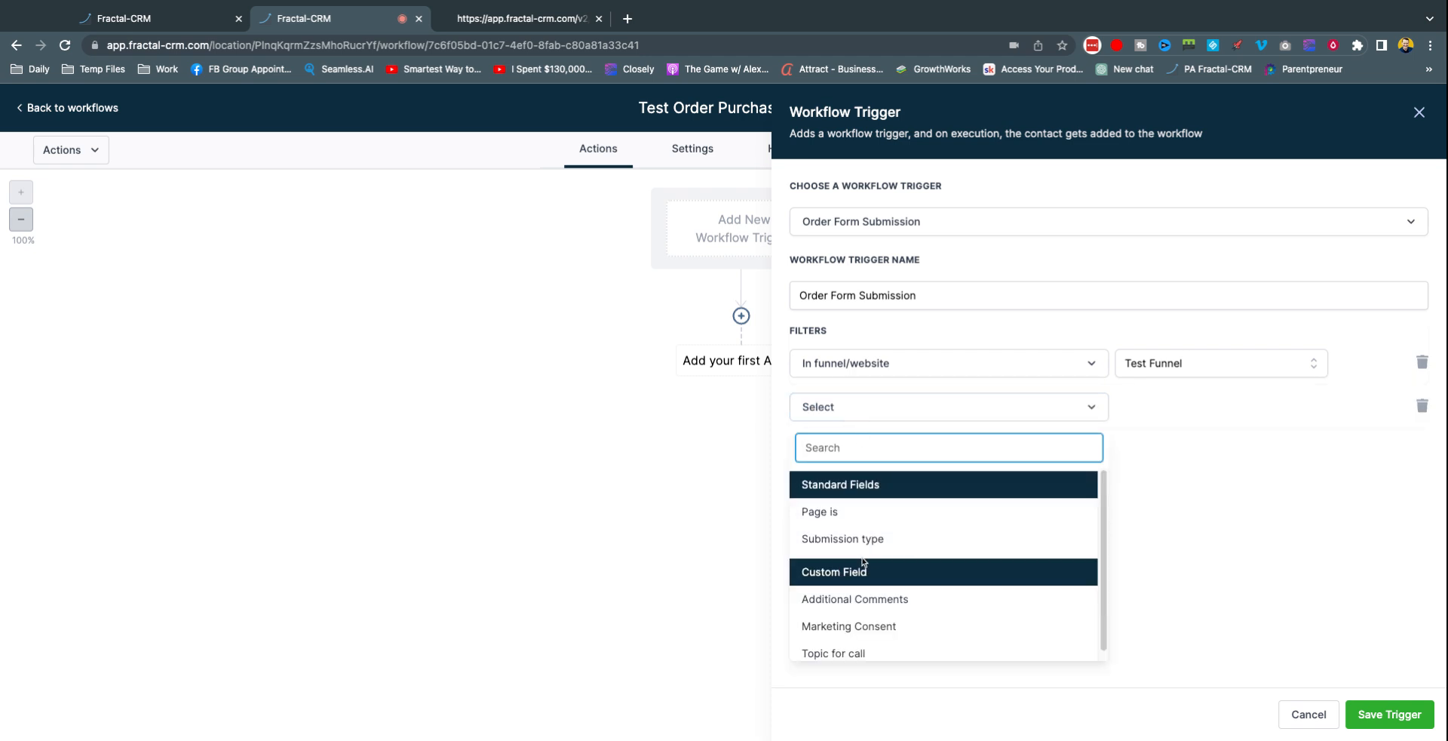
{"action": "left_click", "coordinate": [882, 553]}
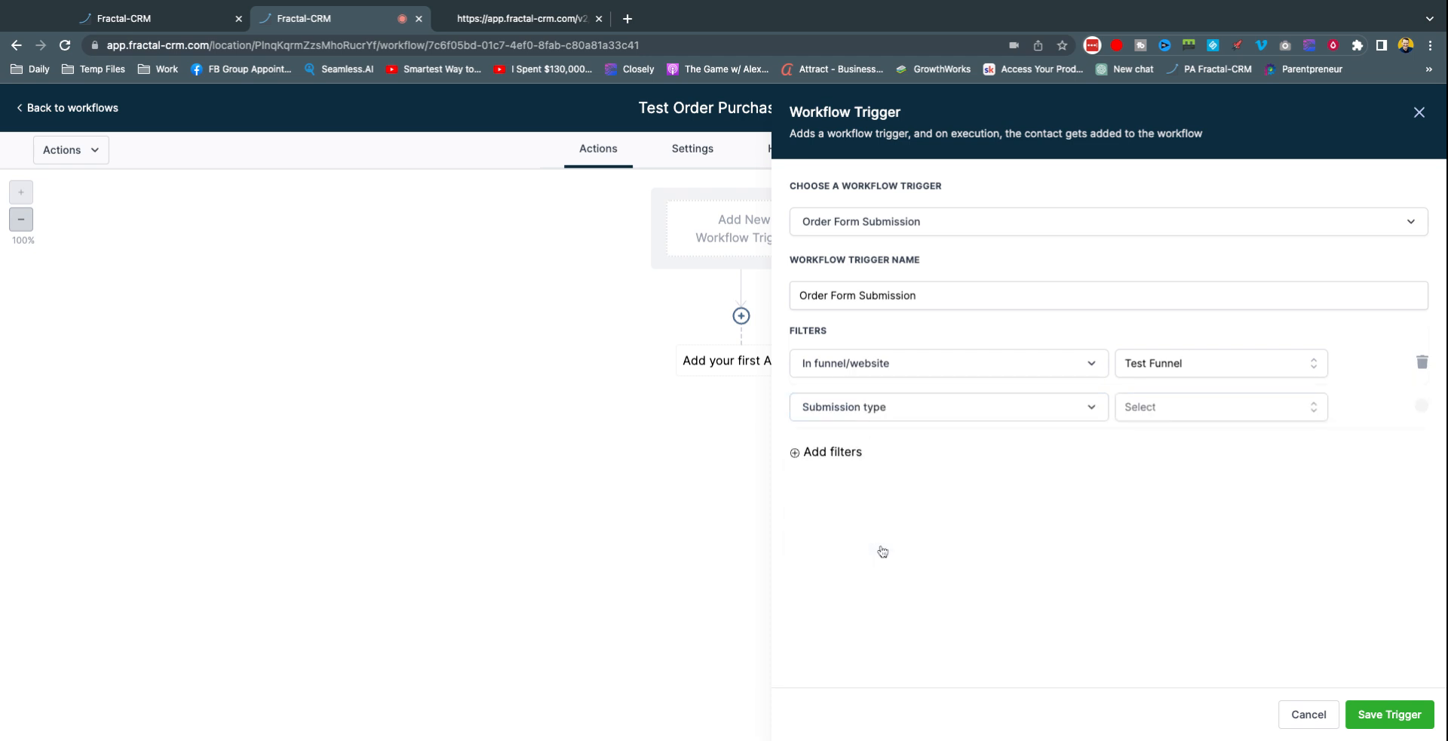
Step: Set the Submission type filter to Sale and save the Order Form Submission trigger
{"action": "left_click", "coordinate": [1177, 408]}
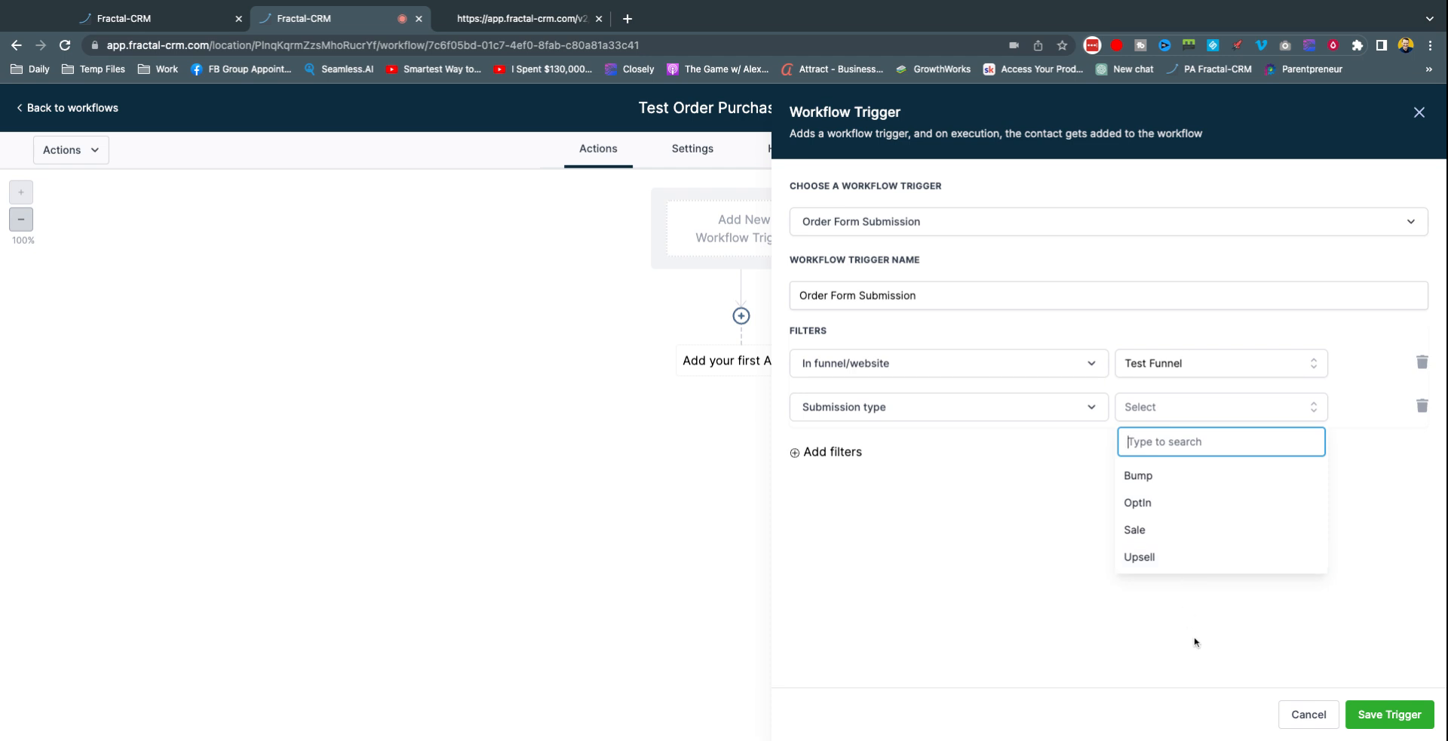
{"action": "left_click", "coordinate": [1167, 656]}
{"action": "left_click", "coordinate": [1157, 406]}
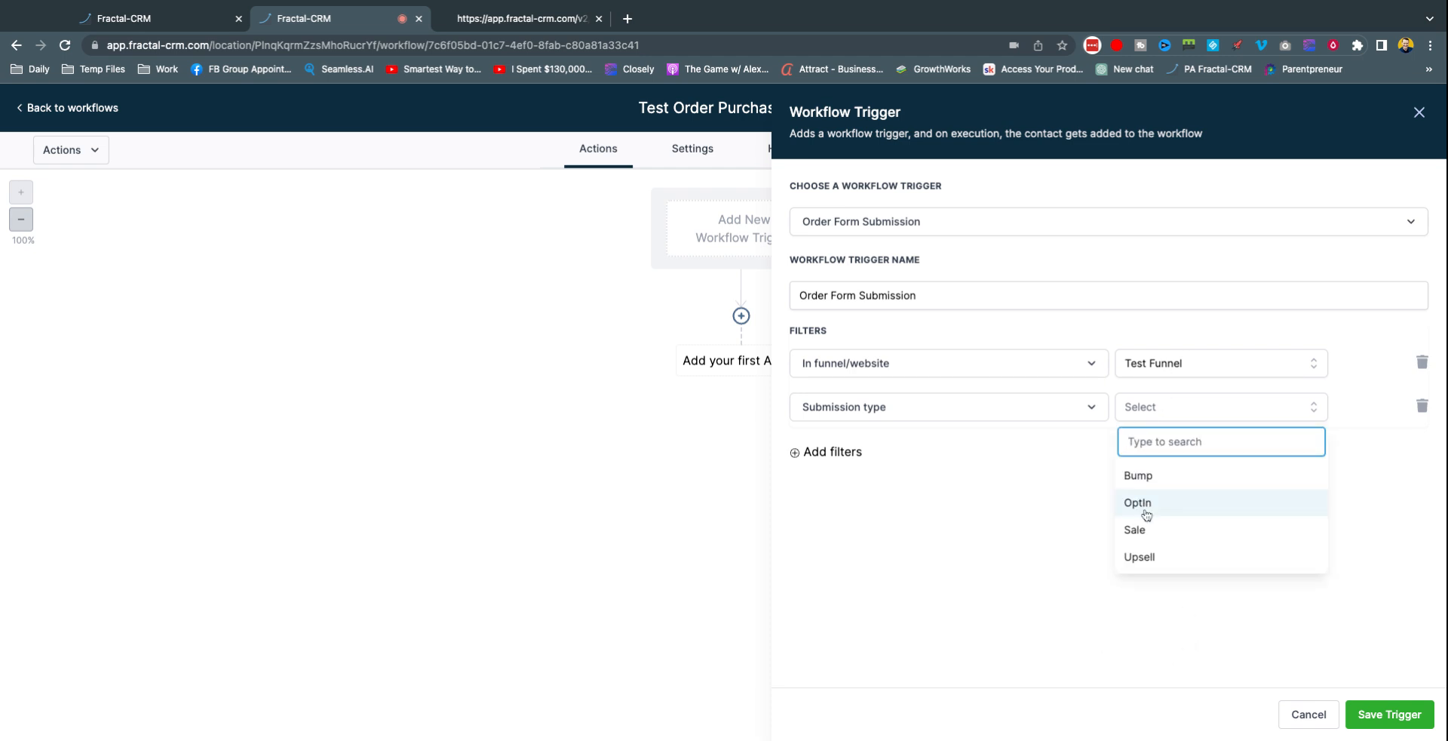
{"action": "left_click", "coordinate": [1135, 531]}
{"action": "left_click", "coordinate": [1386, 714]}
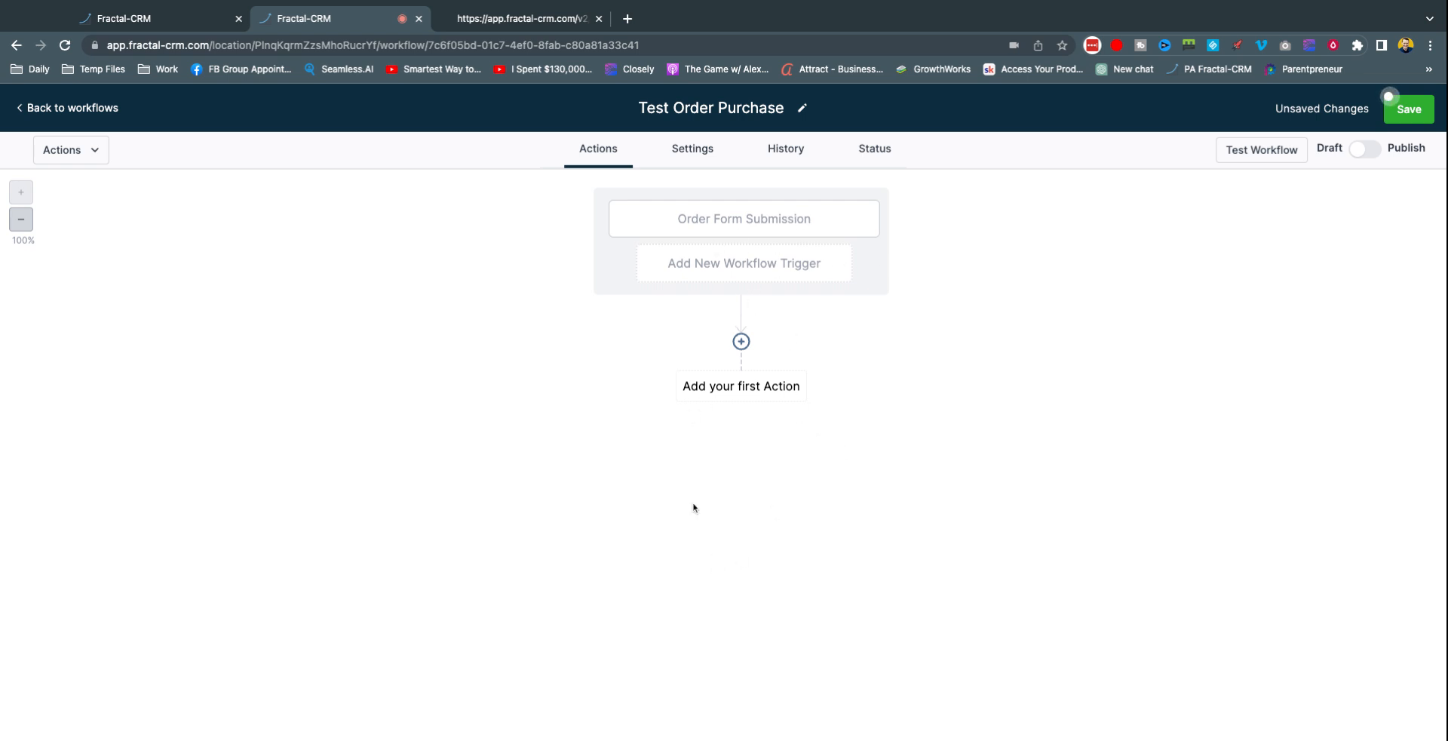
Step: Add a Send Email action with subject 'Thanks for your purchase' and message 'Thanks for your recent'
{"action": "left_click", "coordinate": [737, 387]}
{"action": "left_click", "coordinate": [1172, 429]}
{"action": "left_click", "coordinate": [1169, 419]}
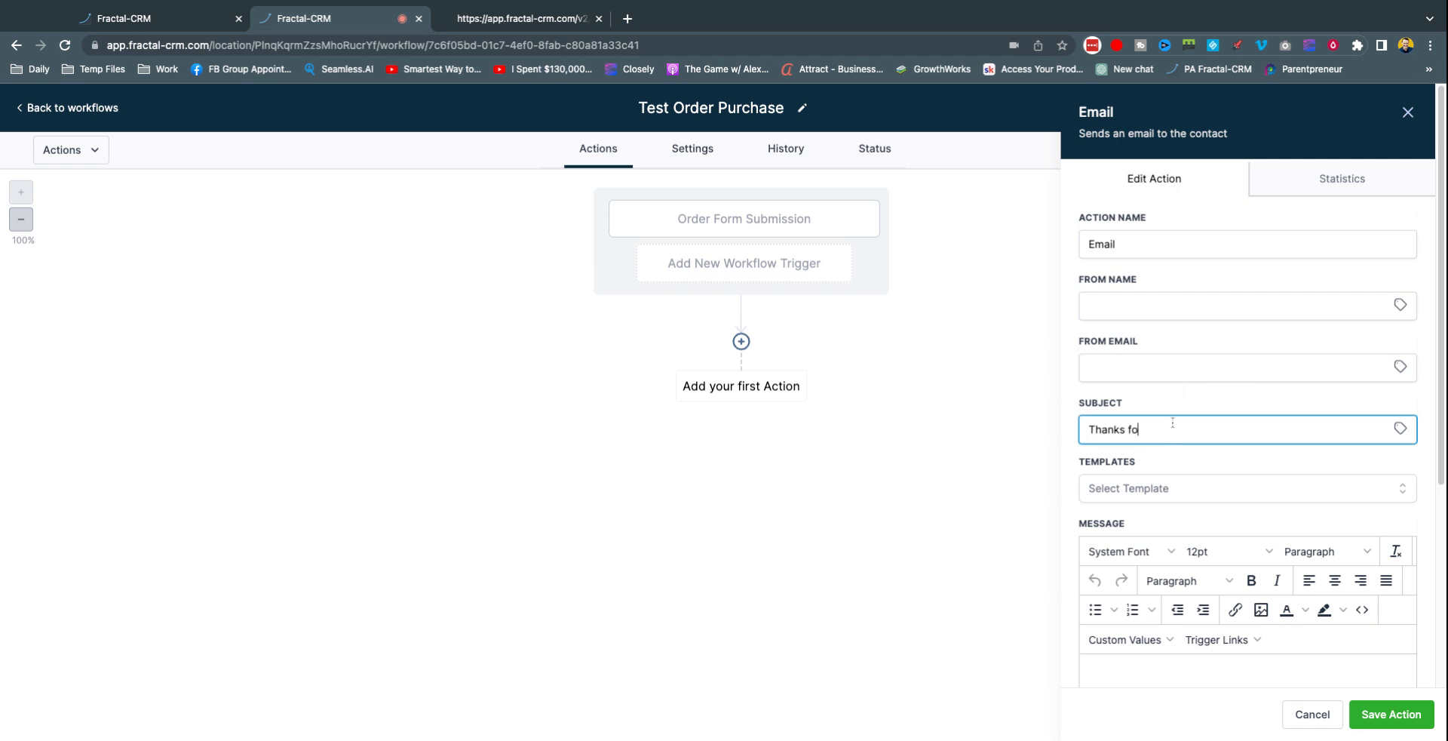
{"action": "type", "text": "Thanks for your purchase"}
{"action": "scroll", "coordinate": [1197, 534], "scroll_direction": "down", "scroll_amount": 5}
{"action": "left_click", "coordinate": [1142, 426]}
{"action": "type", "text": "Thanks for your recent purchase"}
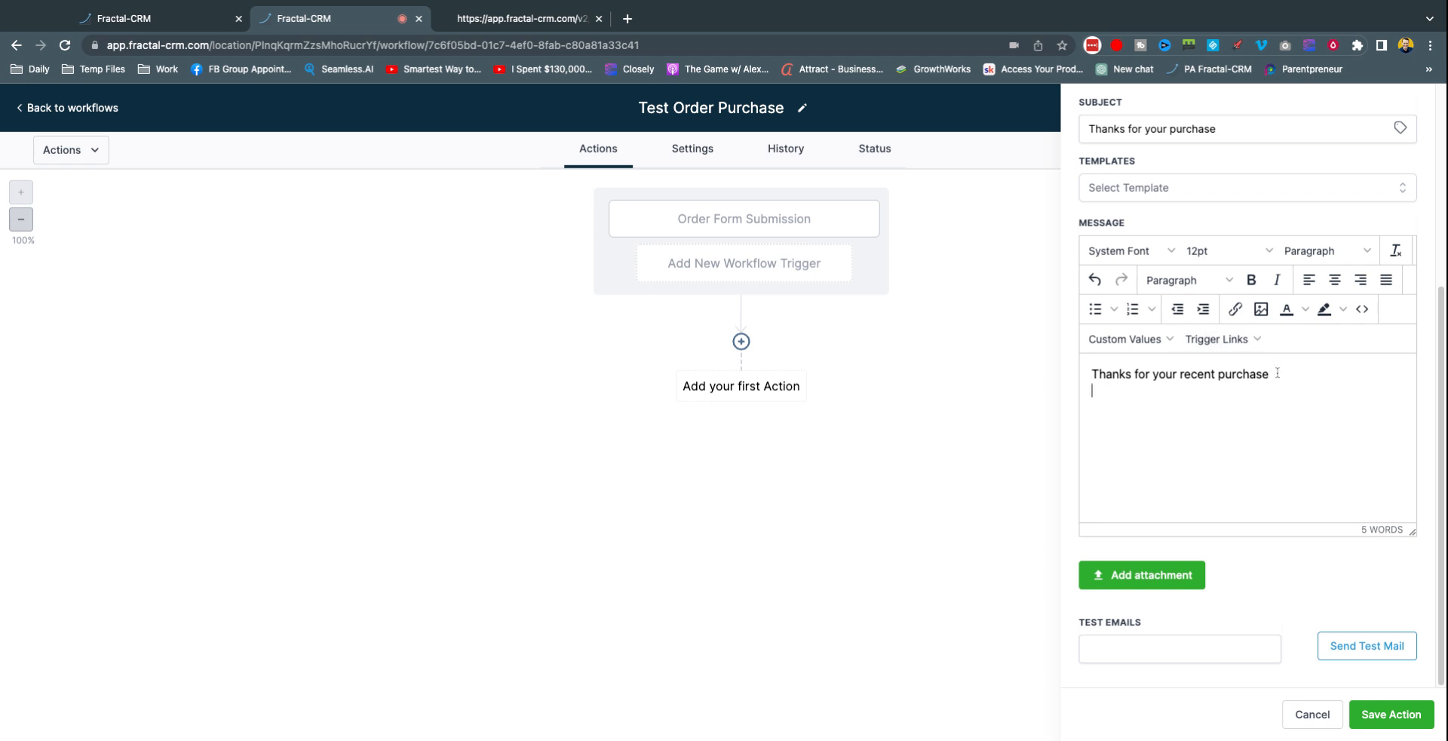
Step: Browse the available custom values without inserting any, then save the email action
{"action": "left_click", "coordinate": [1171, 340]}
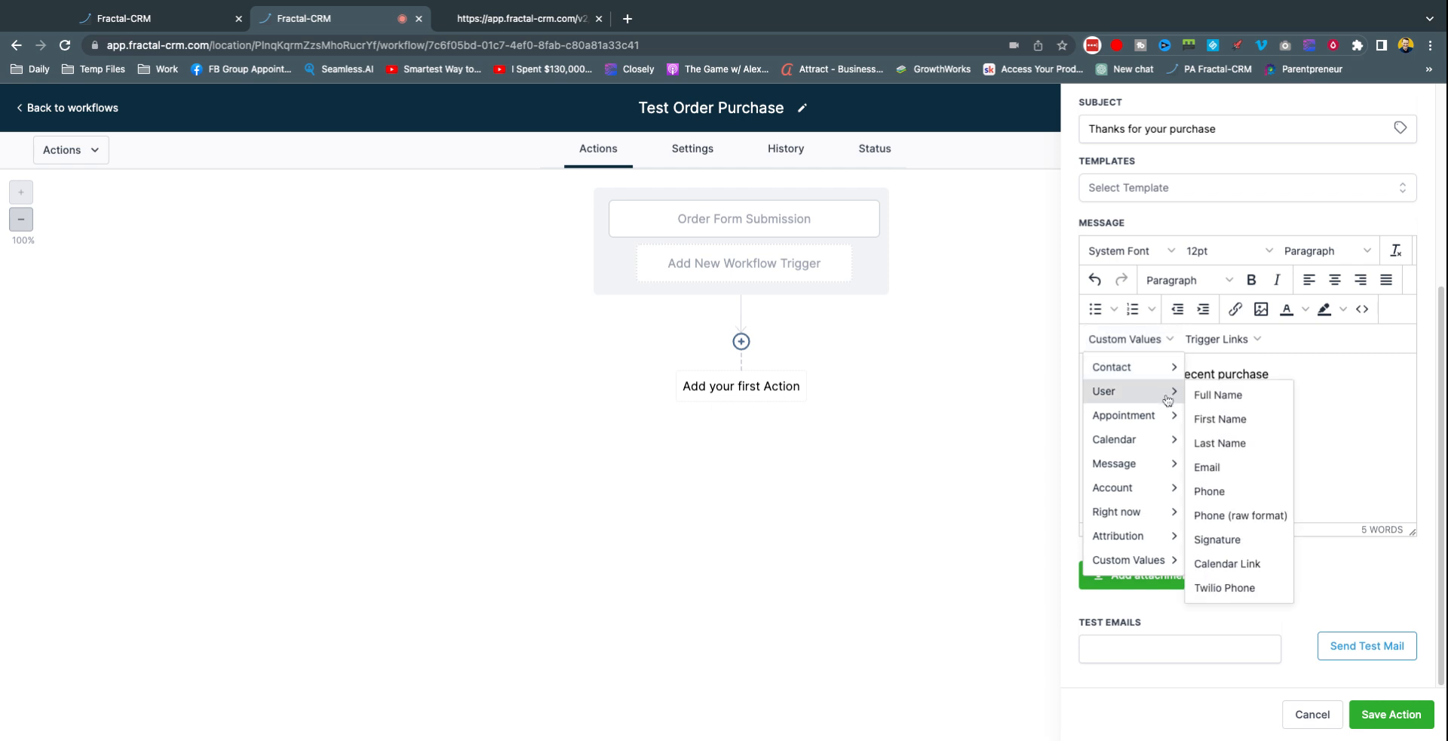
{"action": "mouse_move", "coordinate": [1166, 414]}
{"action": "mouse_move", "coordinate": [1143, 372]}
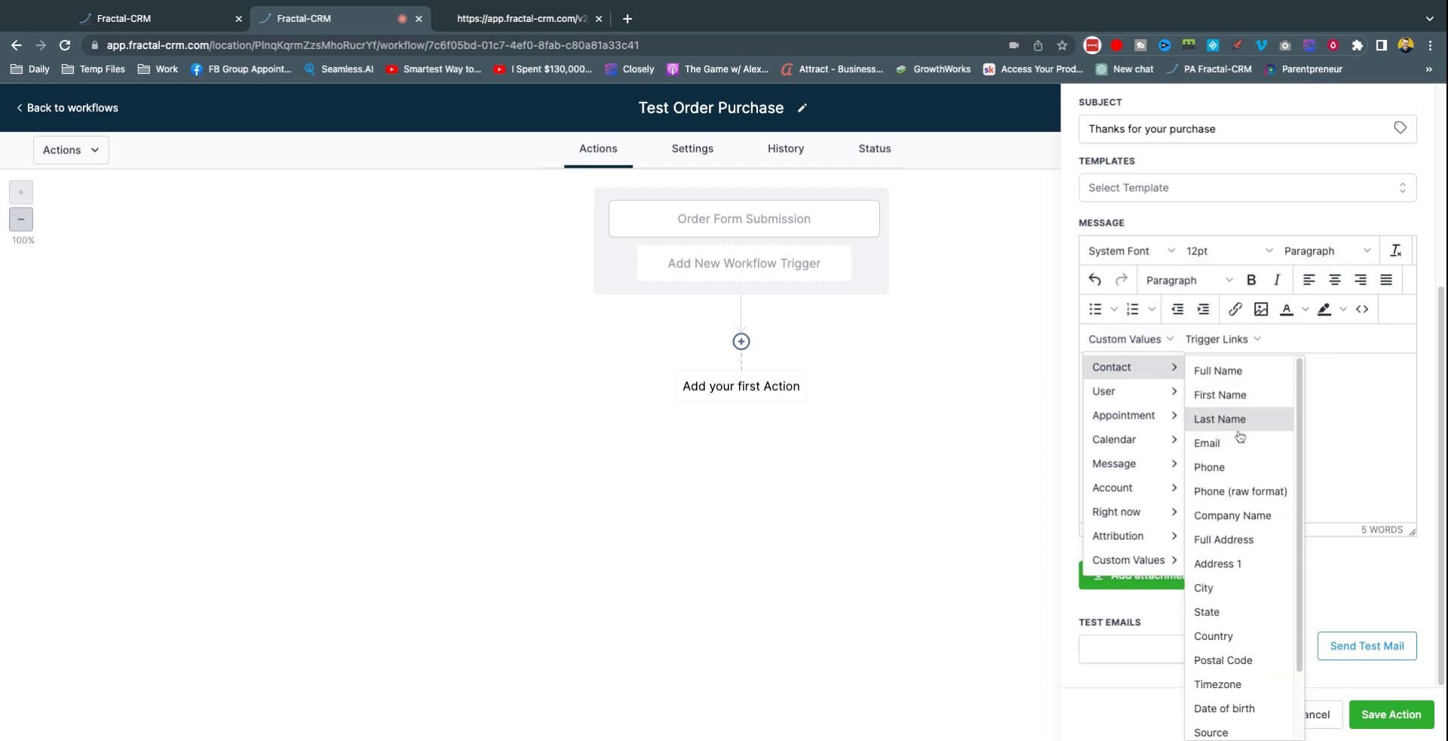
{"action": "scroll", "coordinate": [1237, 418], "scroll_direction": "down", "scroll_amount": 2}
{"action": "scroll", "coordinate": [1237, 456], "scroll_direction": "up", "scroll_amount": 2}
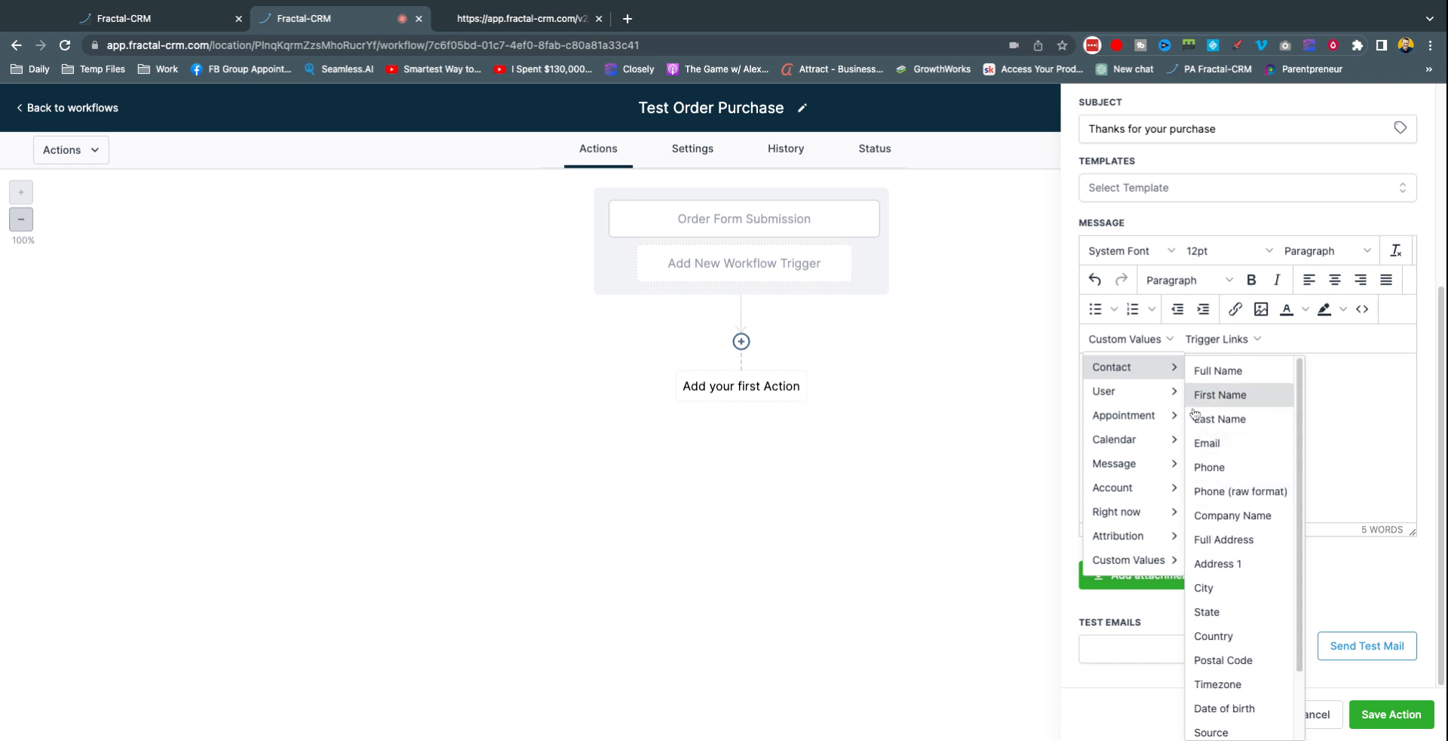
{"action": "mouse_move", "coordinate": [1147, 466]}
{"action": "mouse_move", "coordinate": [1150, 510]}
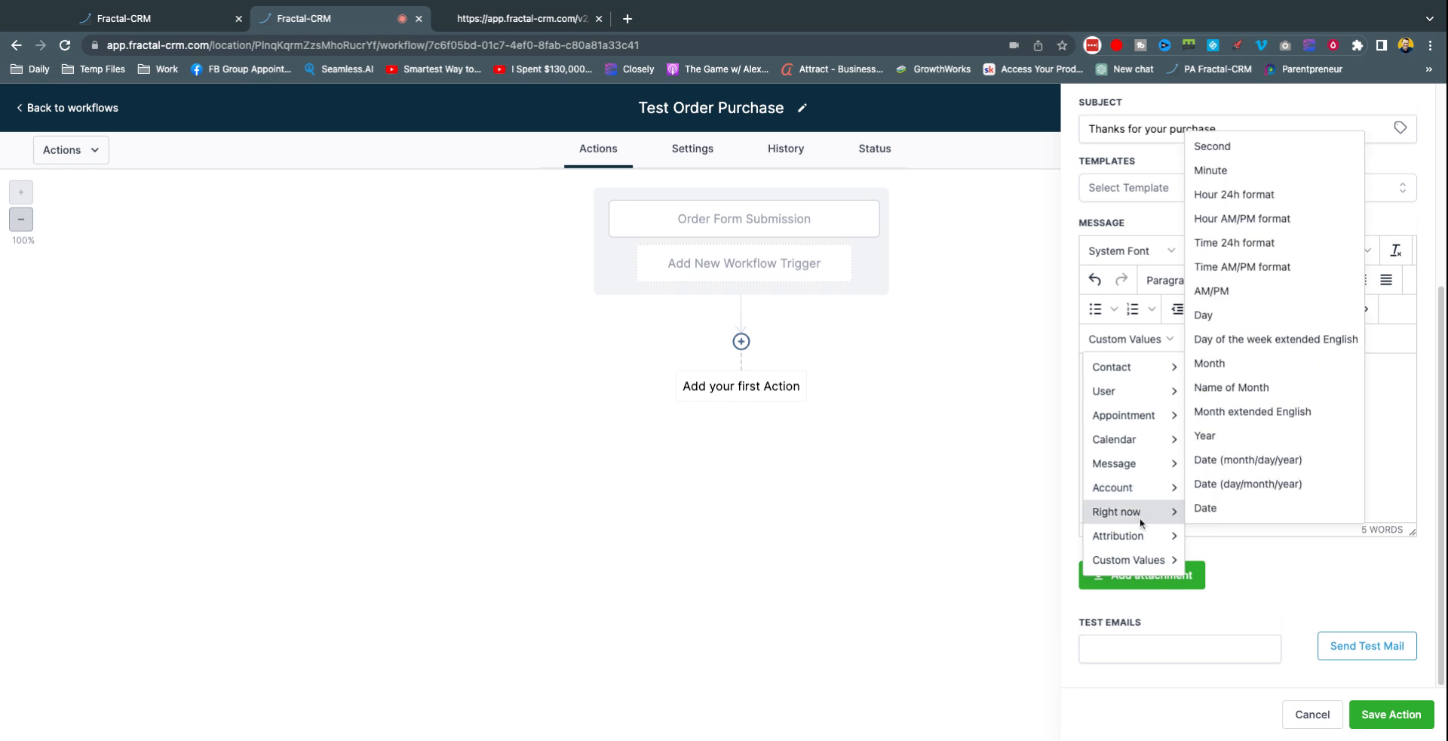
{"action": "mouse_move", "coordinate": [1139, 560]}
{"action": "left_click", "coordinate": [1322, 438]}
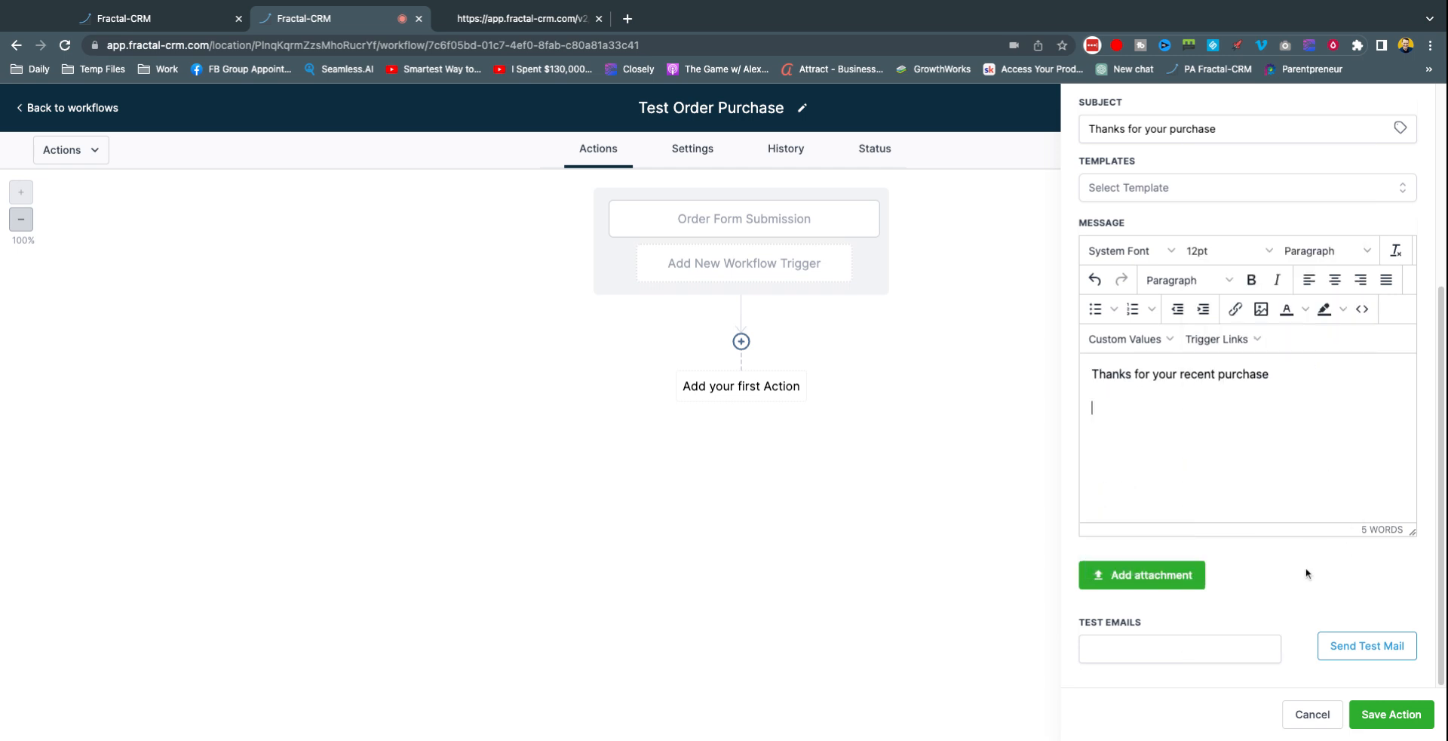
{"action": "left_click", "coordinate": [1369, 720]}
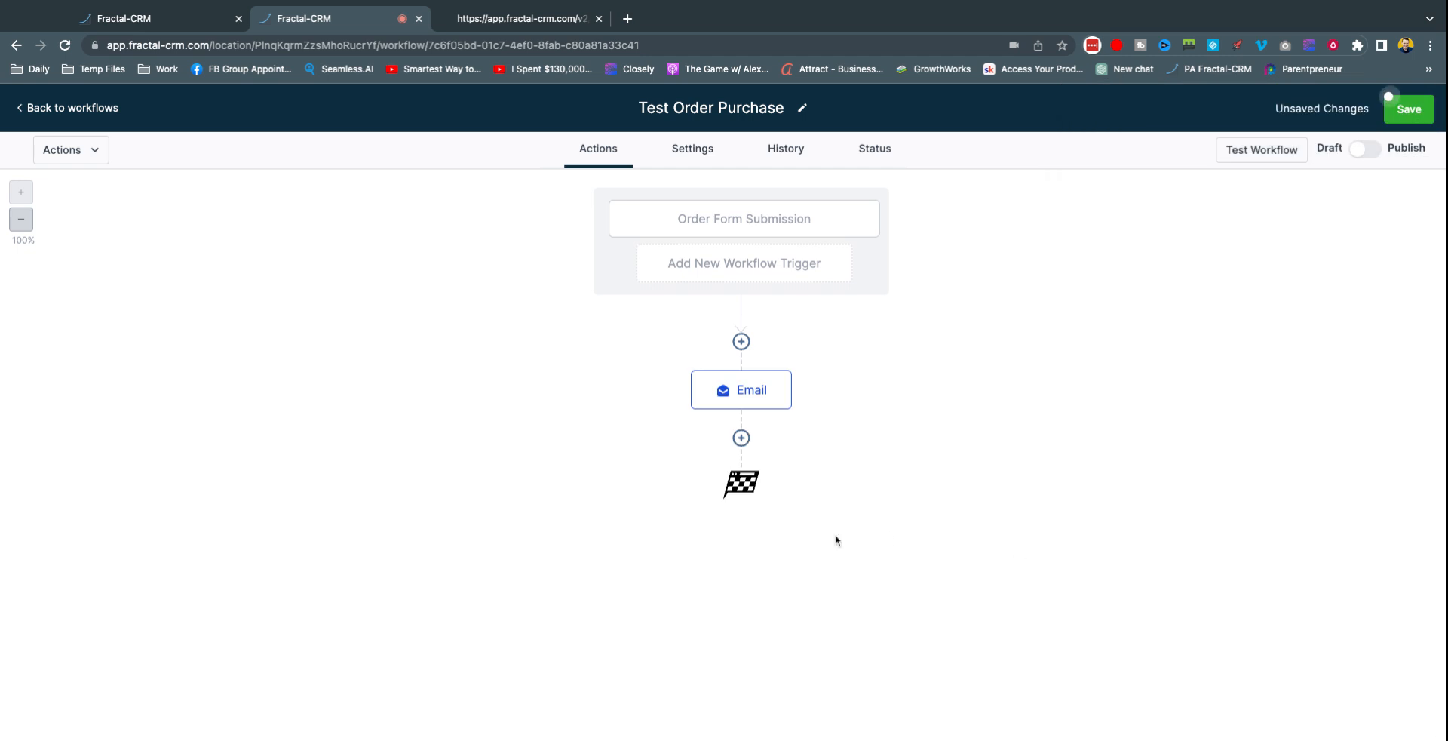
Step: Cancel adding another step after the email and save the workflow
{"action": "left_click", "coordinate": [740, 437]}
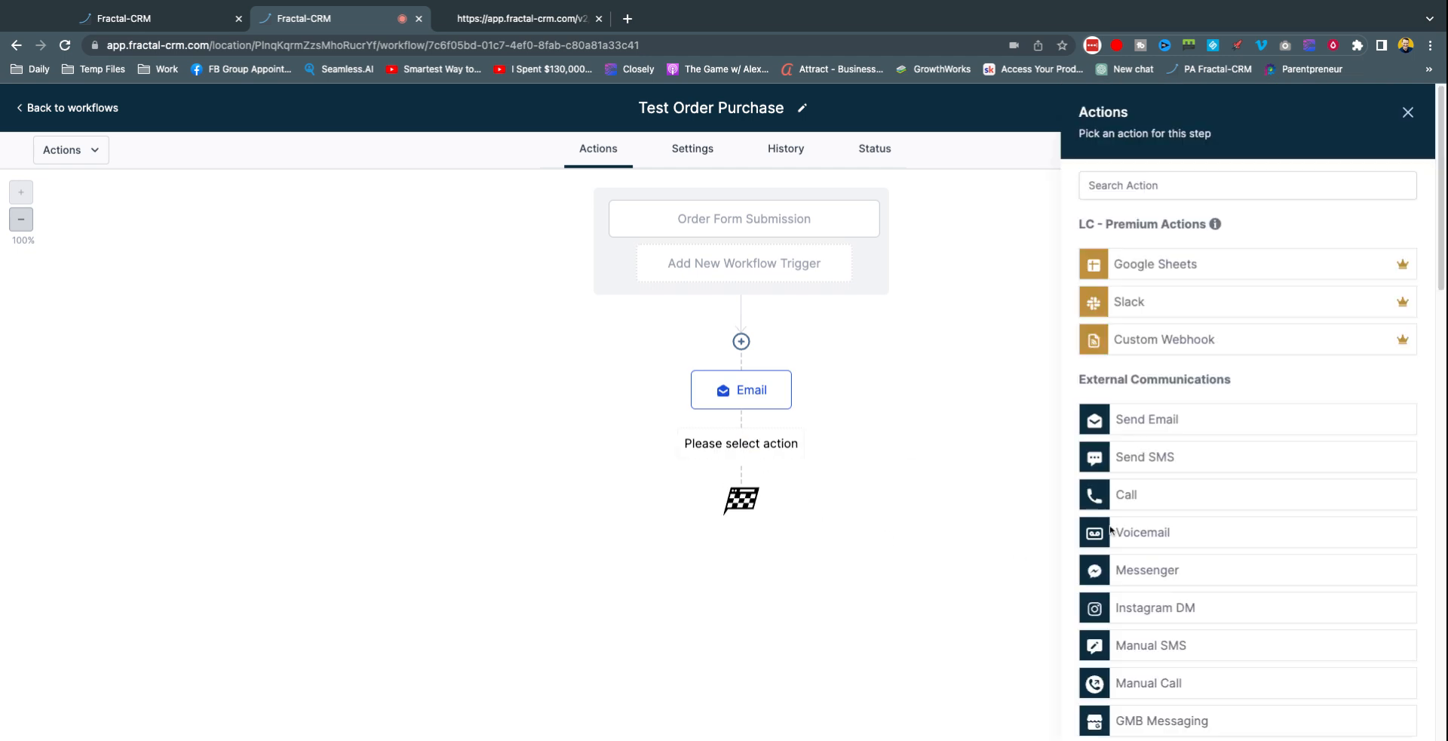
{"action": "scroll", "coordinate": [1131, 445], "scroll_direction": "down", "scroll_amount": 15}
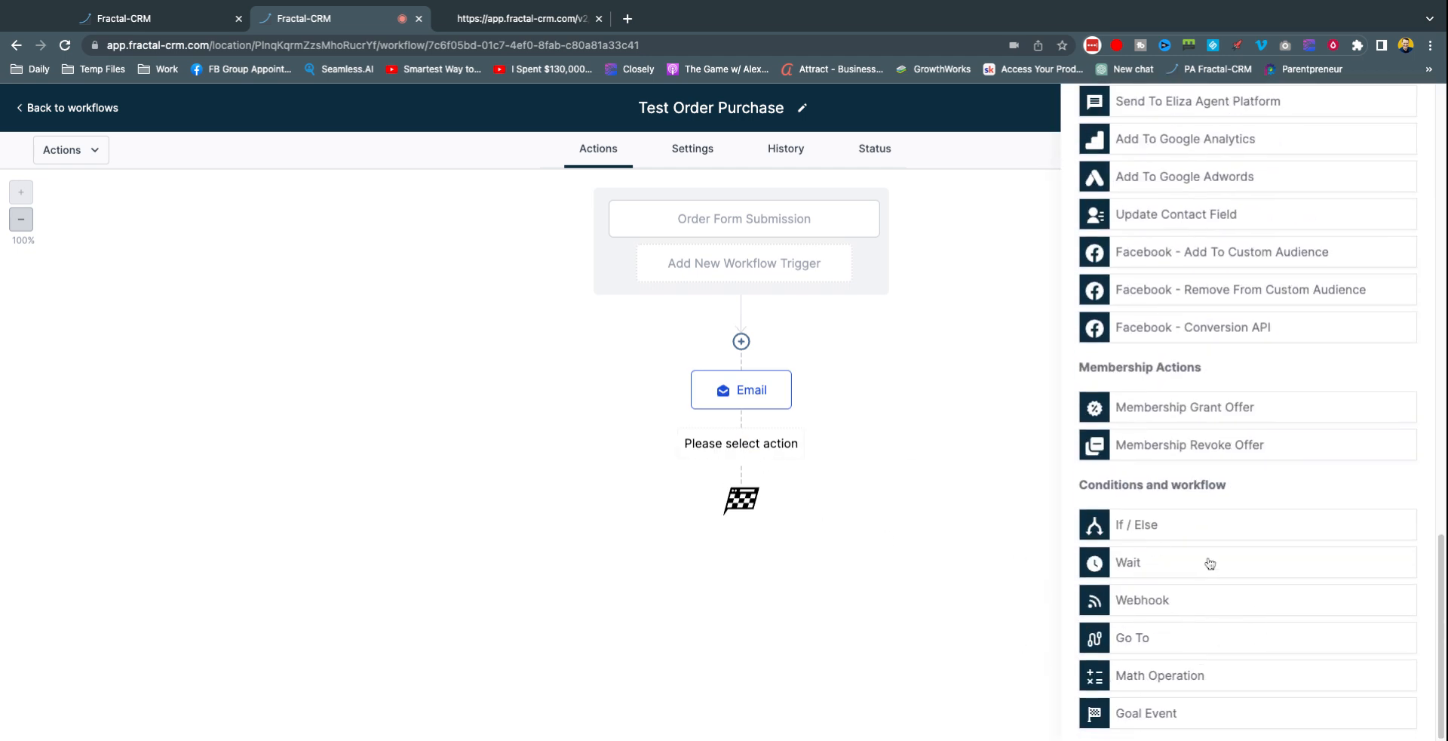
{"action": "scroll", "coordinate": [1168, 343], "scroll_direction": "up", "scroll_amount": 15}
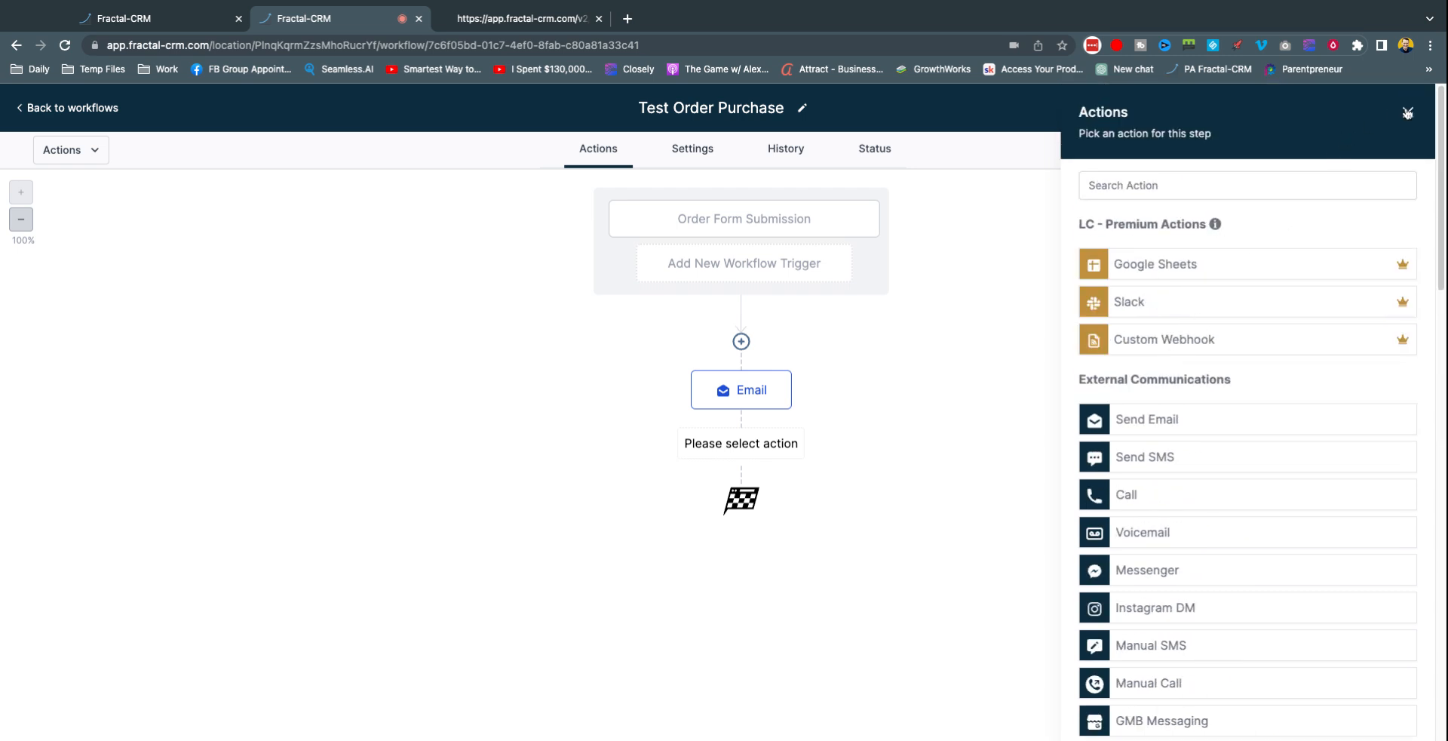
{"action": "left_click", "coordinate": [1407, 113]}
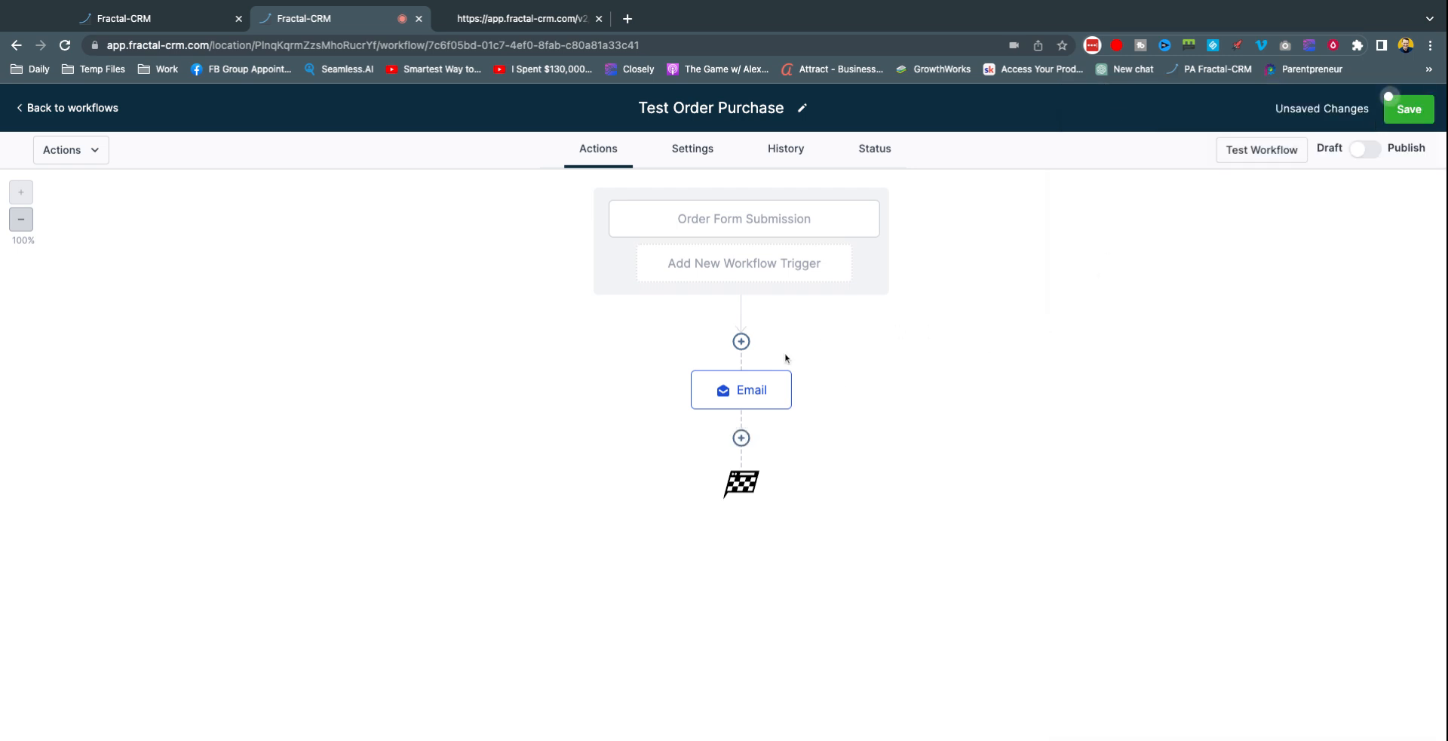
{"action": "left_click", "coordinate": [1407, 109]}
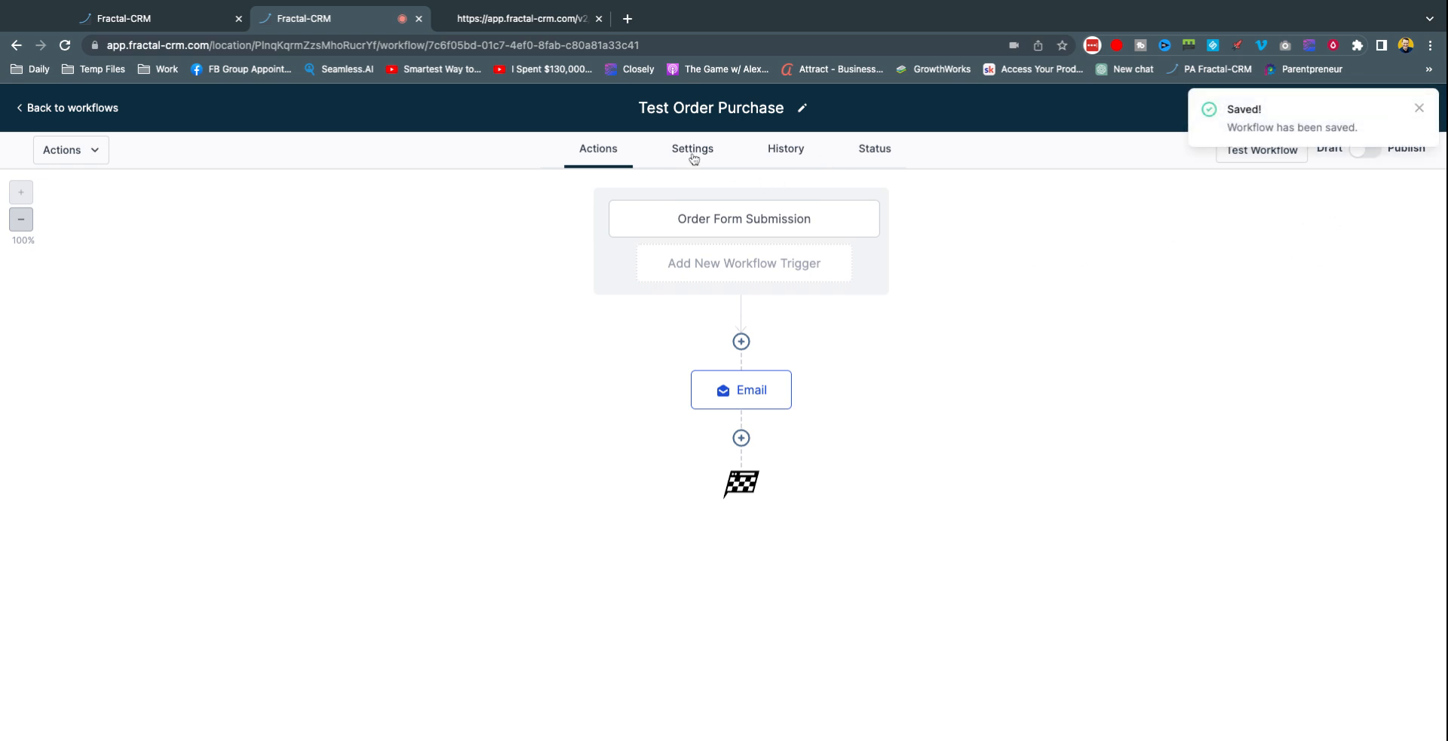
{"action": "left_click", "coordinate": [1421, 111]}
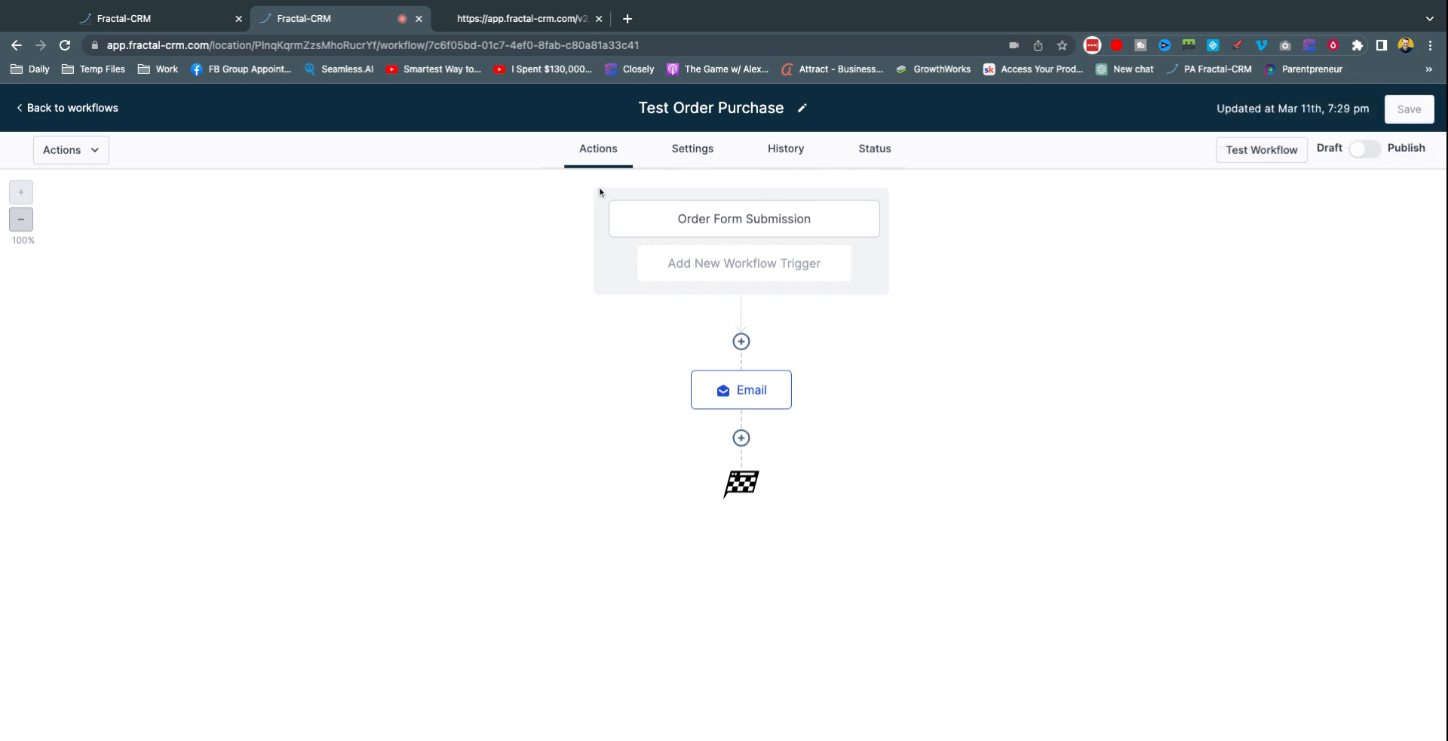
Step: Turn on Allow Multiple and Auto Mark as Read, save, and publish the workflow
{"action": "left_click", "coordinate": [700, 156]}
{"action": "scroll", "coordinate": [788, 562], "scroll_direction": "down", "scroll_amount": 3}
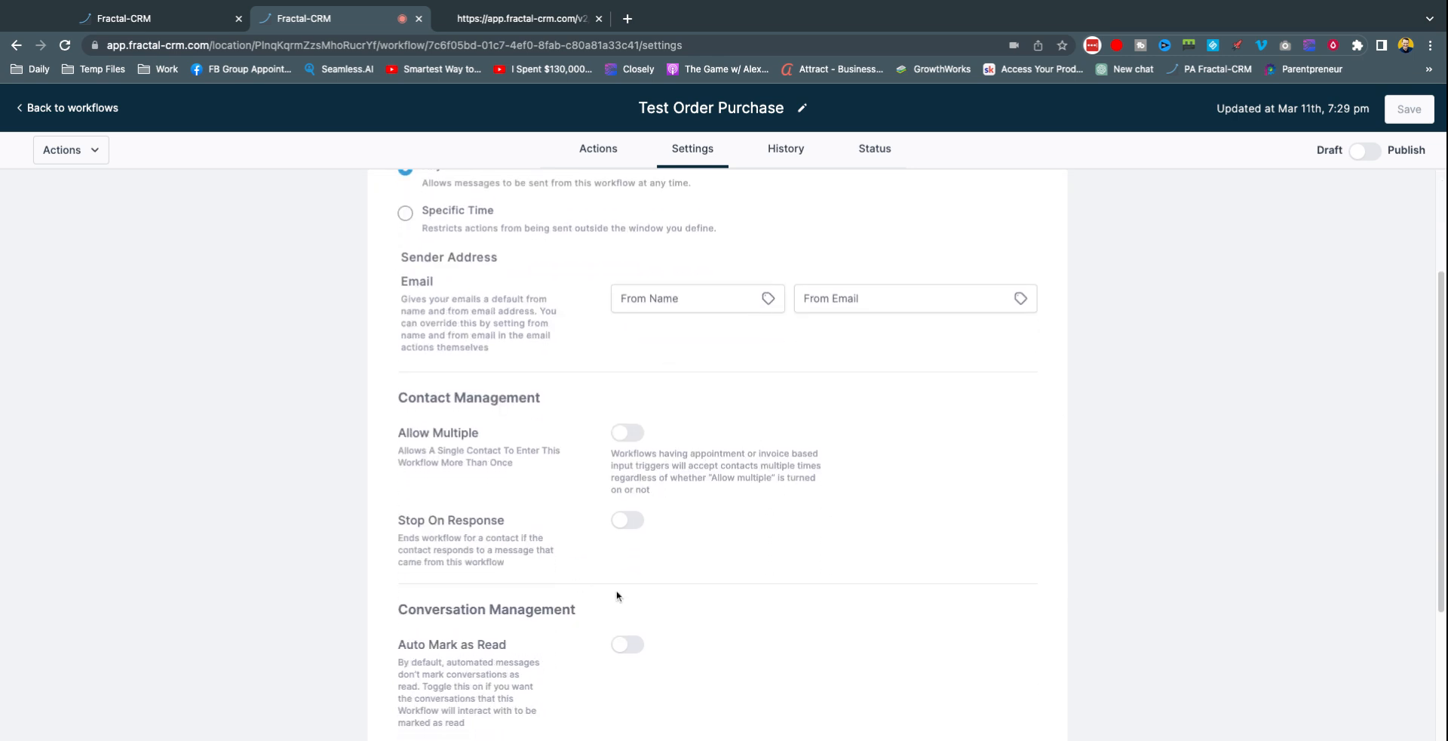
{"action": "left_click", "coordinate": [626, 432]}
{"action": "left_click", "coordinate": [627, 644]}
{"action": "left_click", "coordinate": [1409, 108]}
{"action": "left_click", "coordinate": [1356, 153]}
{"action": "left_click", "coordinate": [1419, 109]}
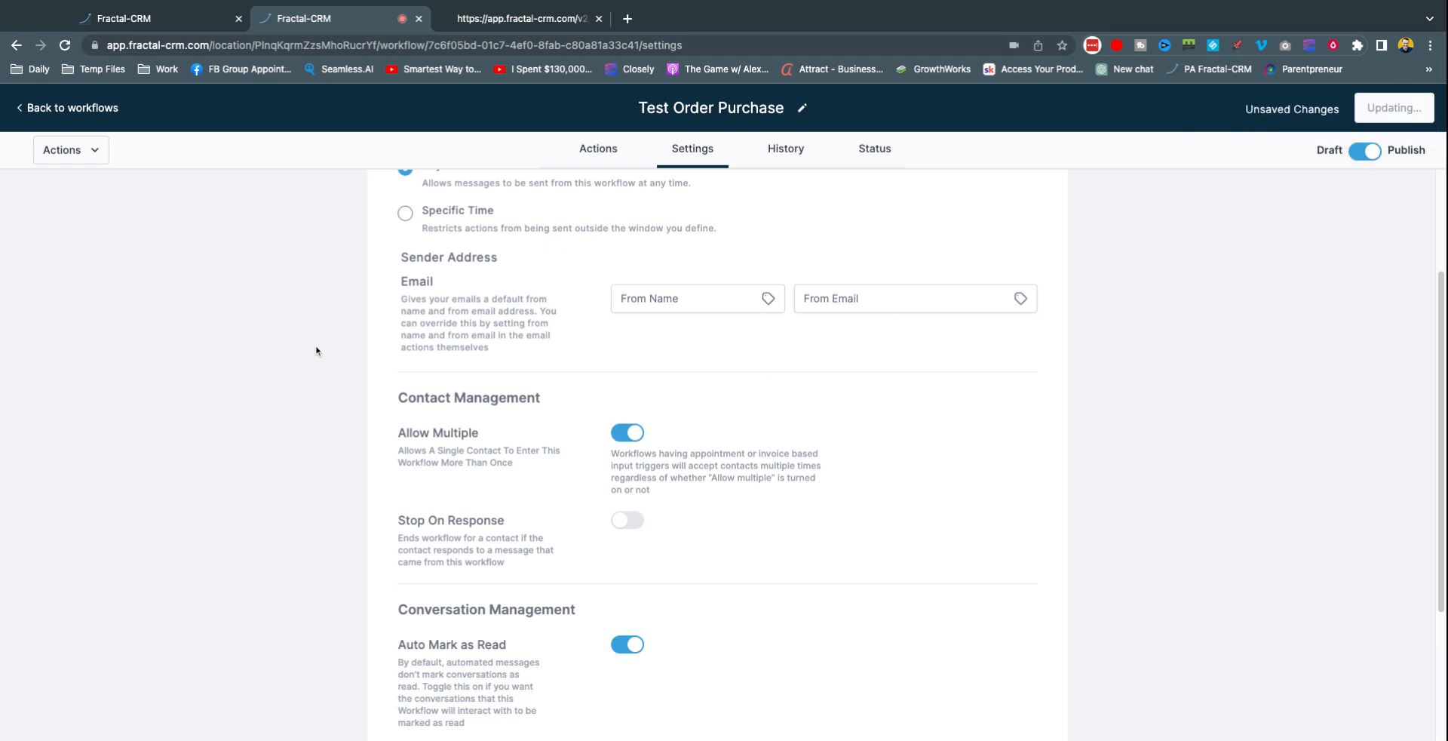
{"action": "left_click", "coordinate": [586, 155]}
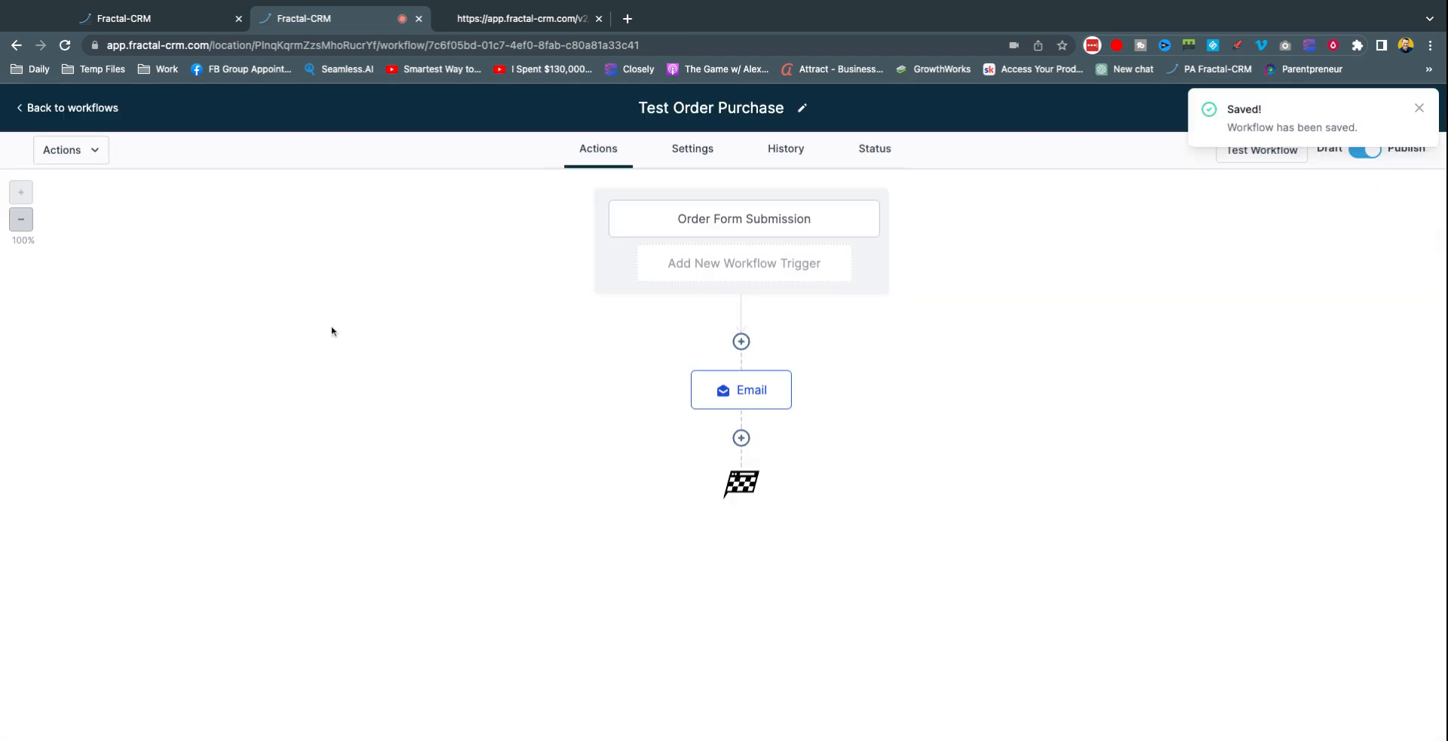
Step: Go back to the Workflows list, glancing at the order confirmation tab, to confirm Test Order Purchase is published
{"action": "left_click", "coordinate": [76, 110]}
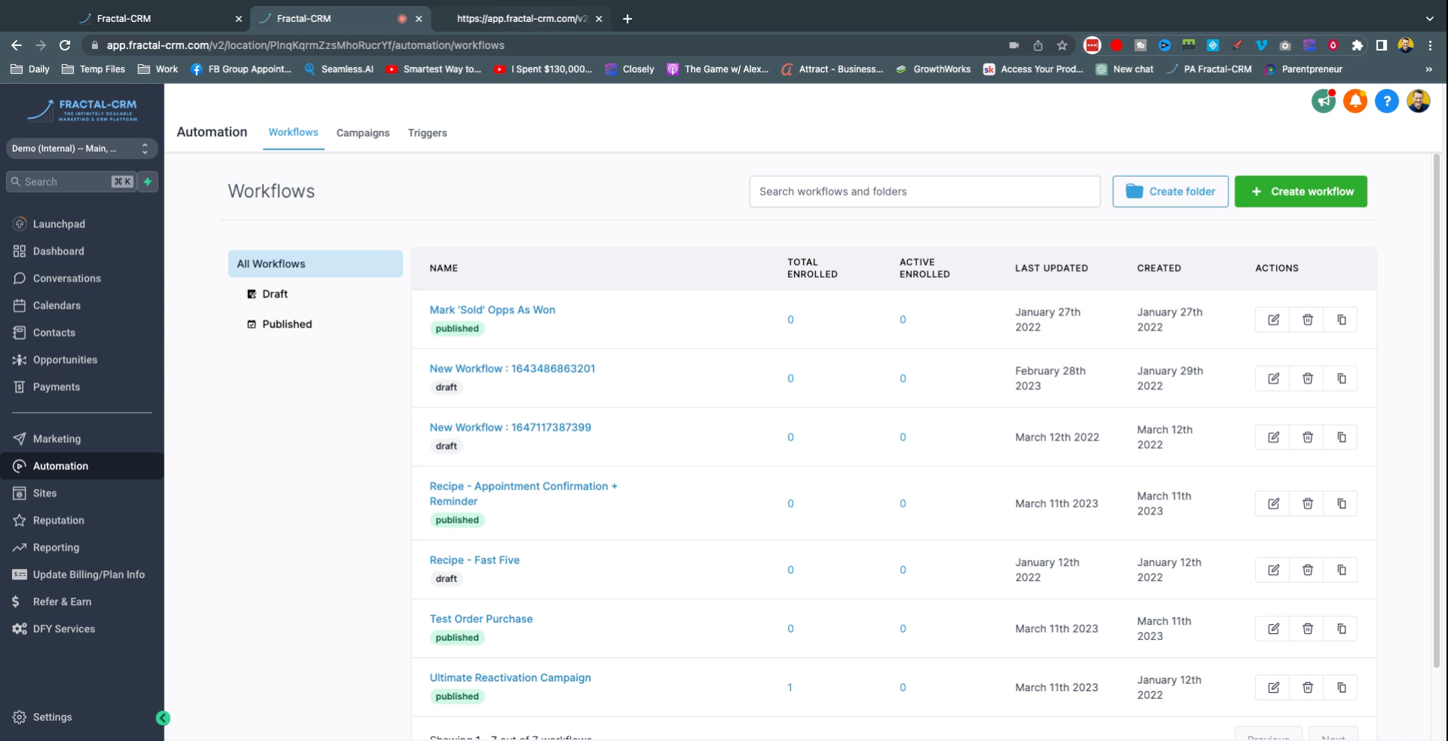
{"action": "left_click", "coordinate": [520, 19]}
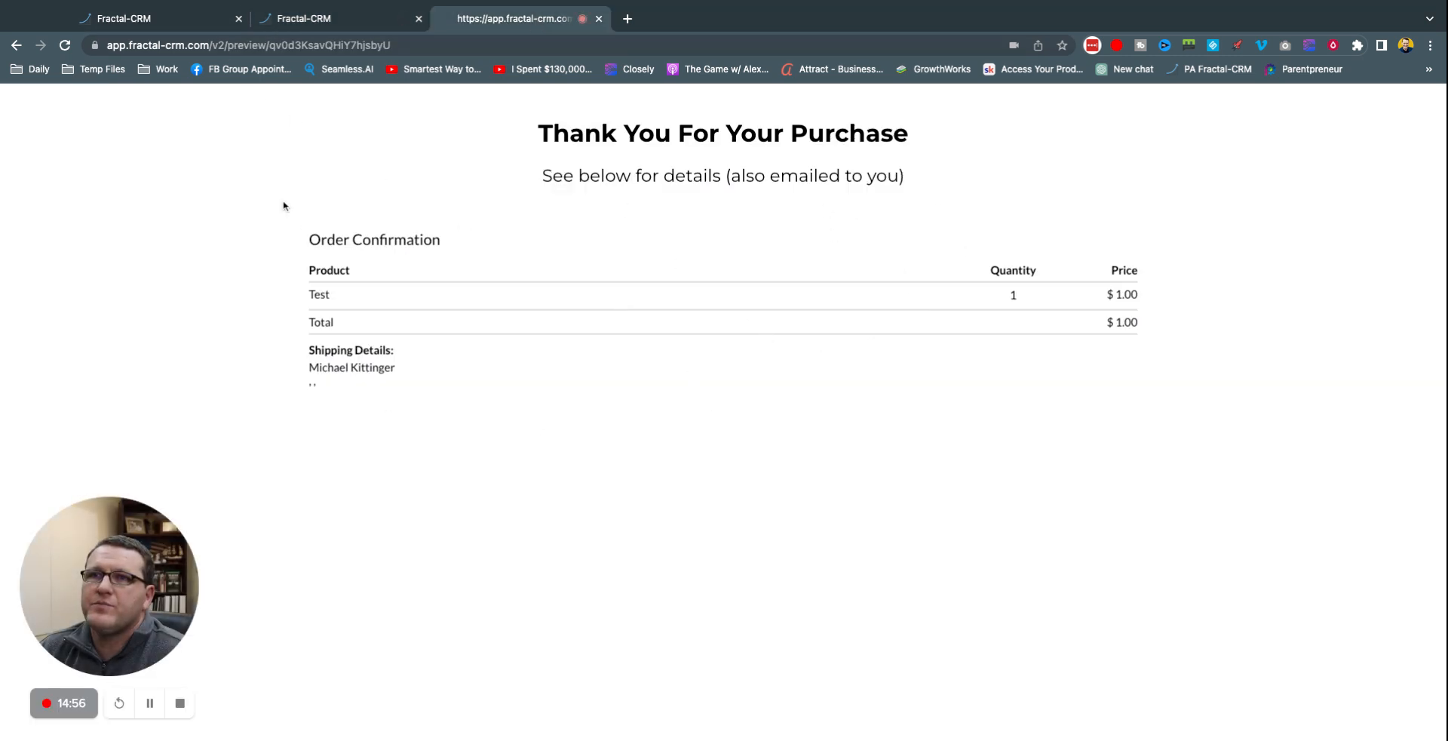
{"action": "left_click", "coordinate": [303, 22]}
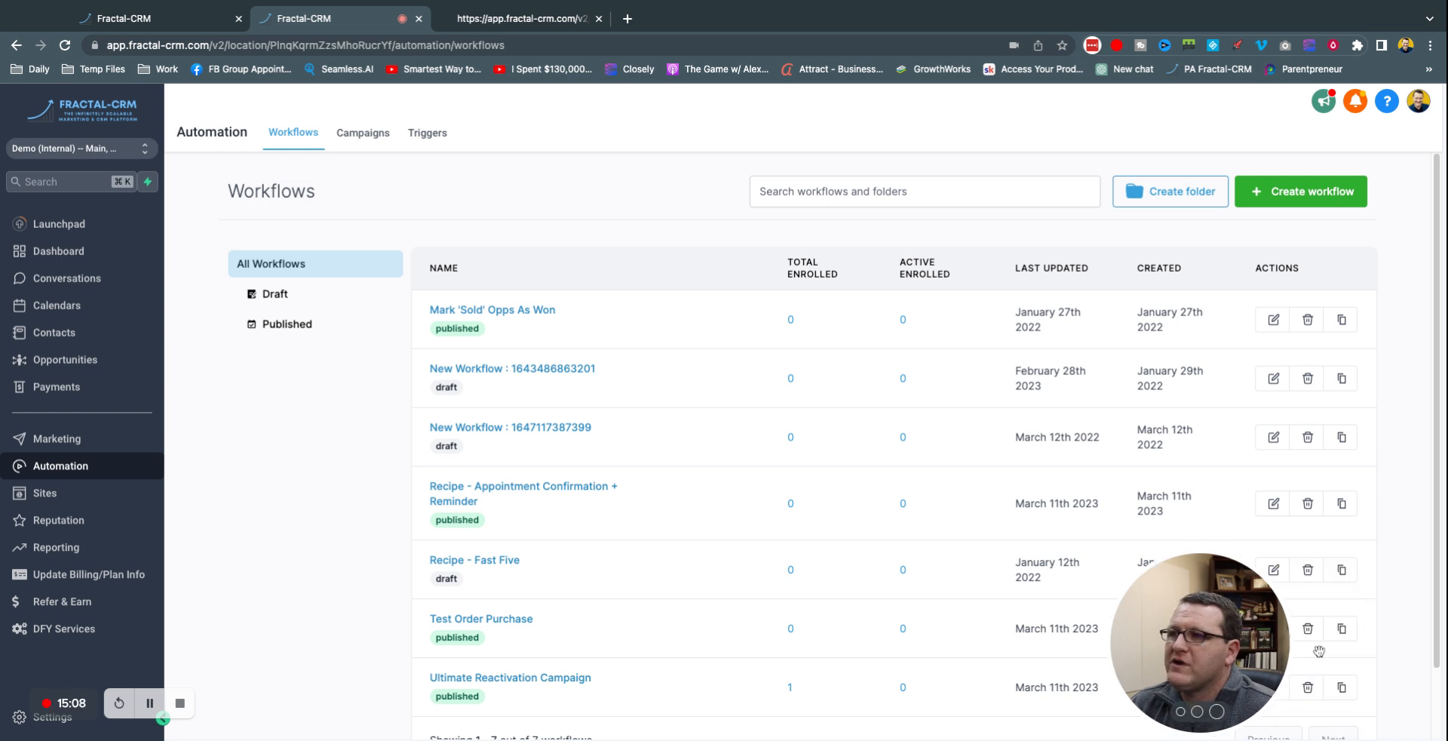
Step: Switch to the Dashboard with 0 opportunities, $0.00 pipeline and 0.00% conversion, then open and dismiss the Drift chat
{"action": "left_click", "coordinate": [59, 250]}
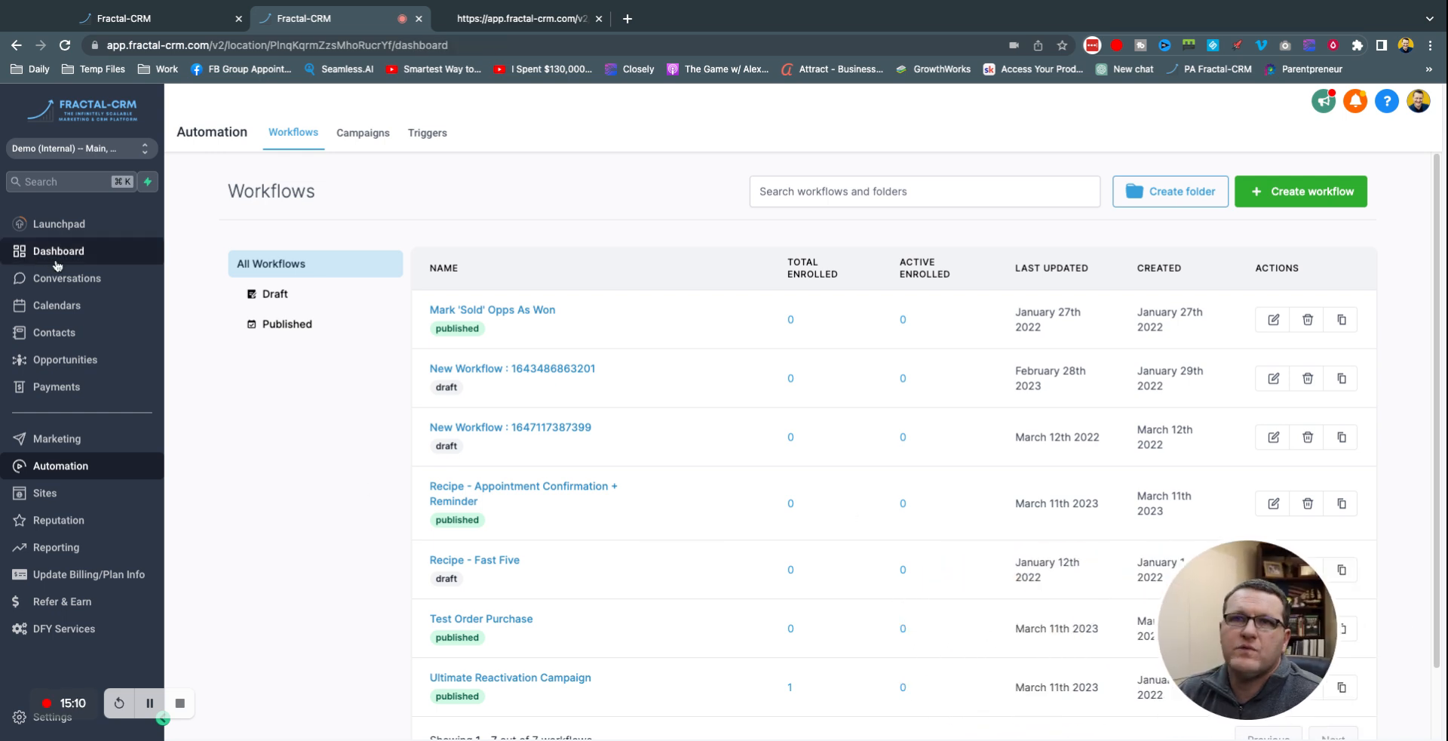
{"action": "left_click", "coordinate": [1406, 679]}
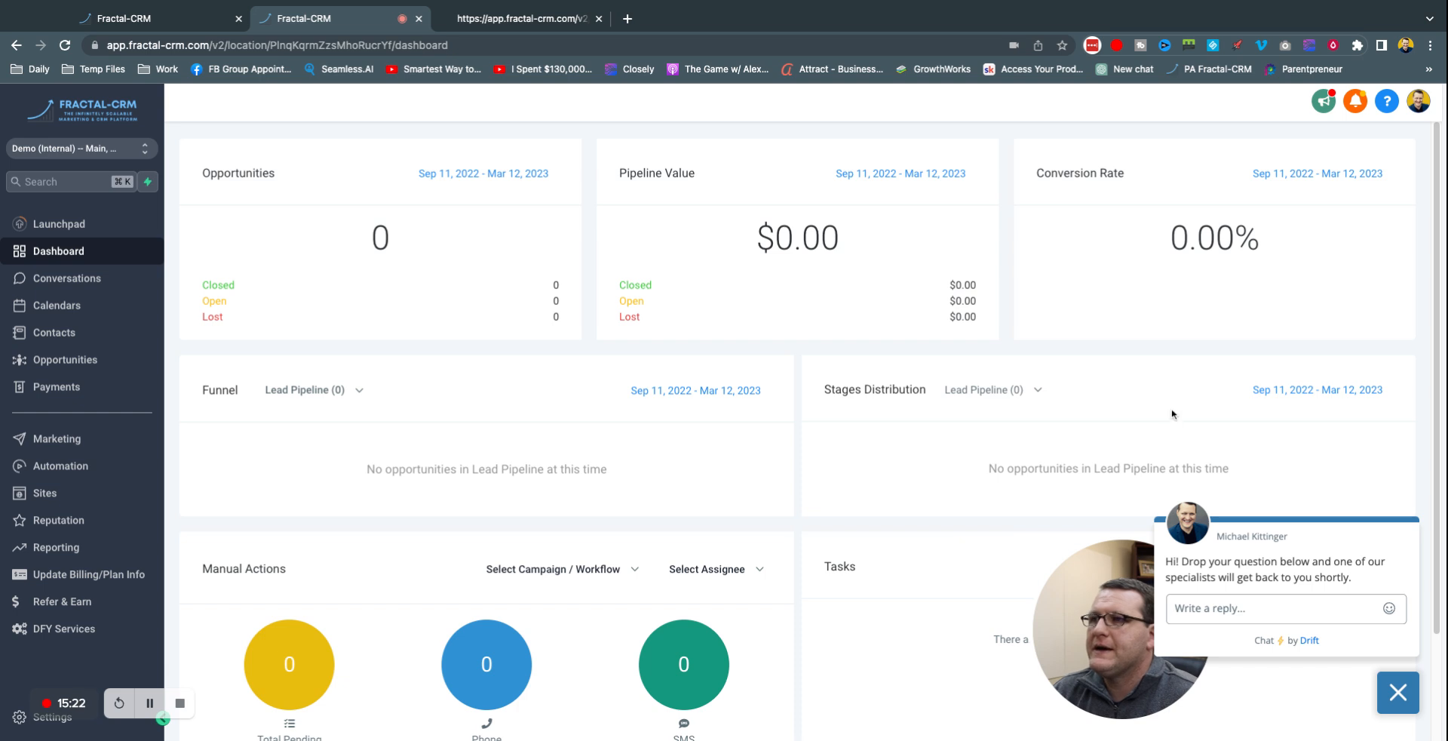
{"action": "left_click", "coordinate": [1398, 692]}
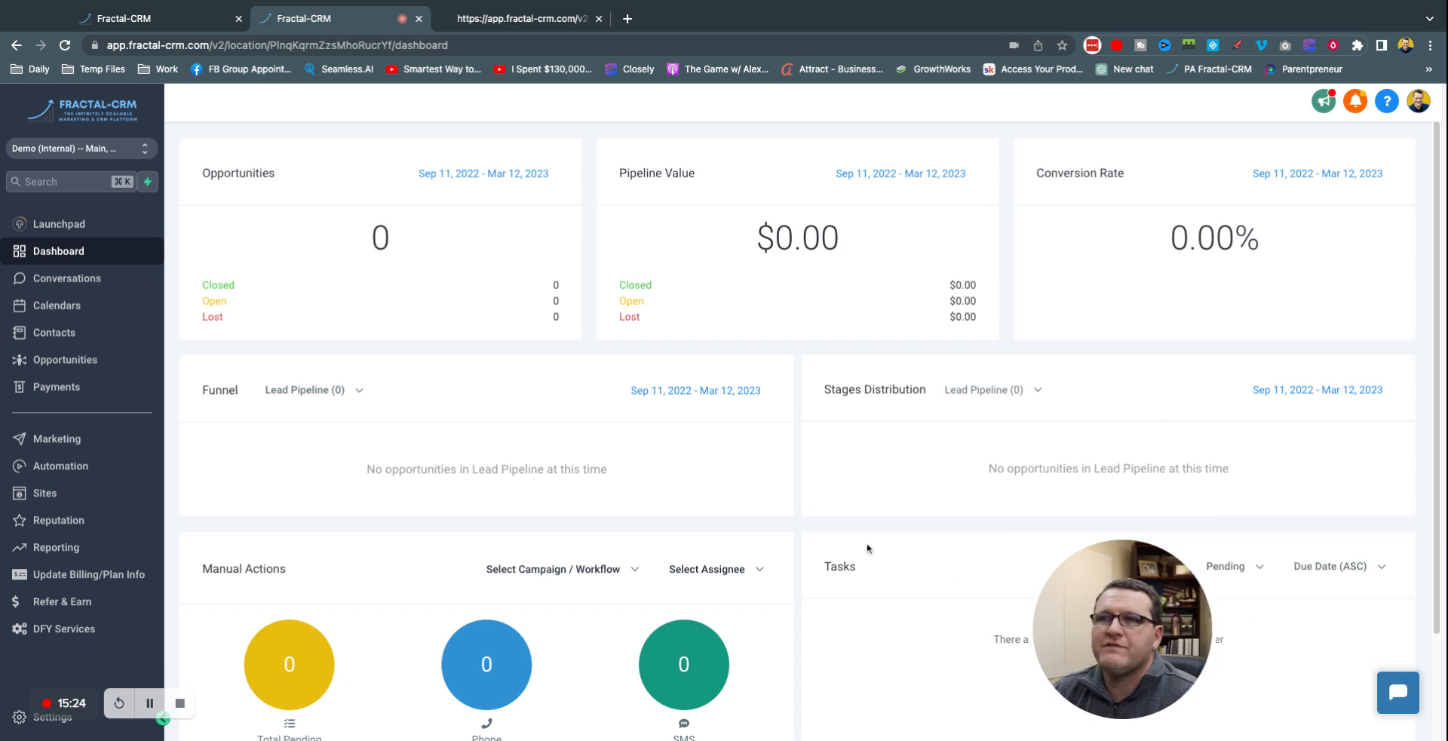